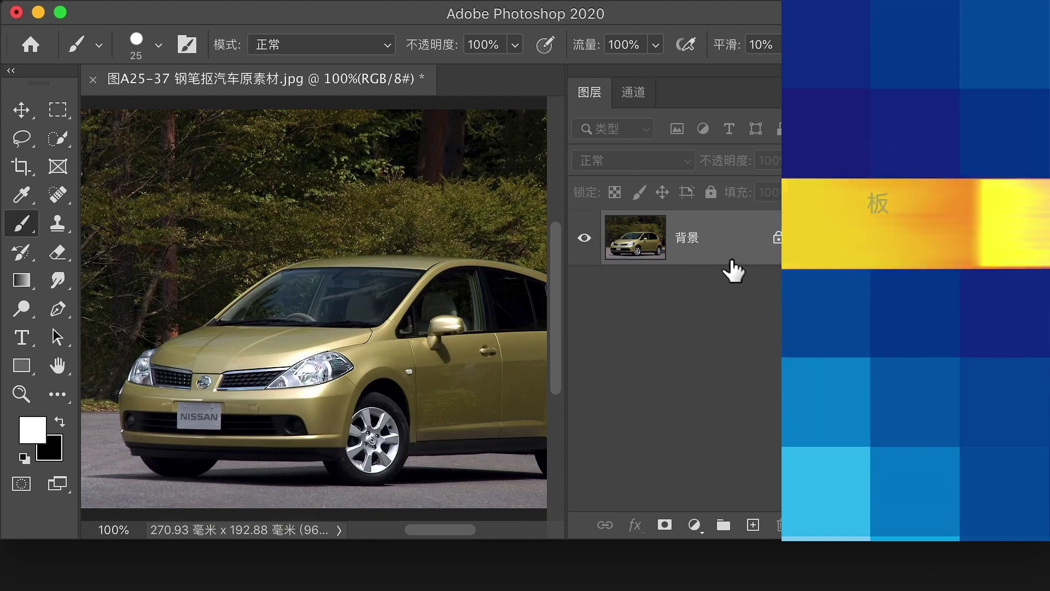
Save the car outline's work path as a permanent path.
click(982, 178)
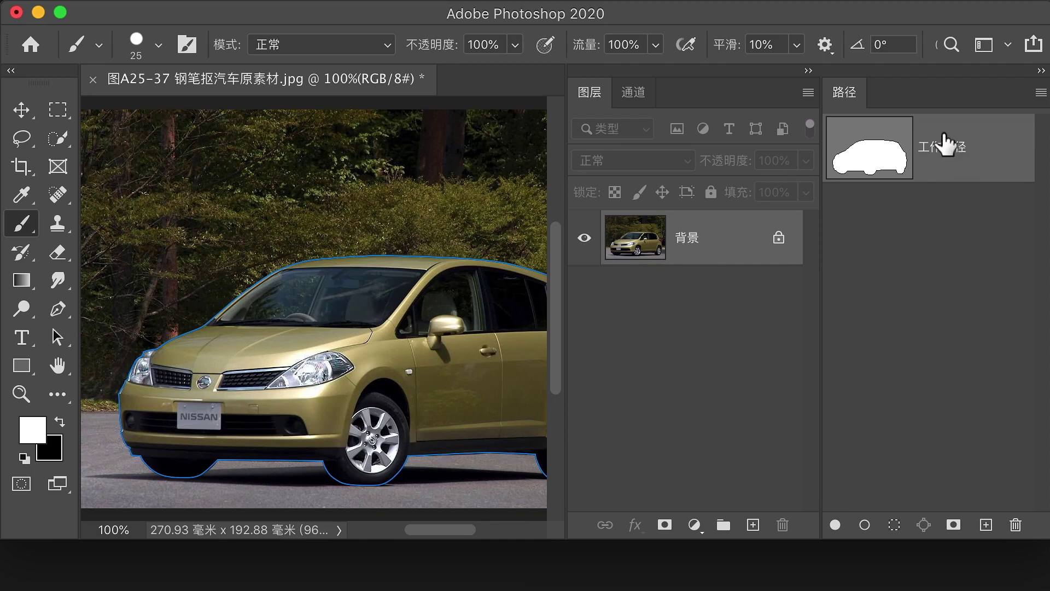
drag(944, 144, 990, 525)
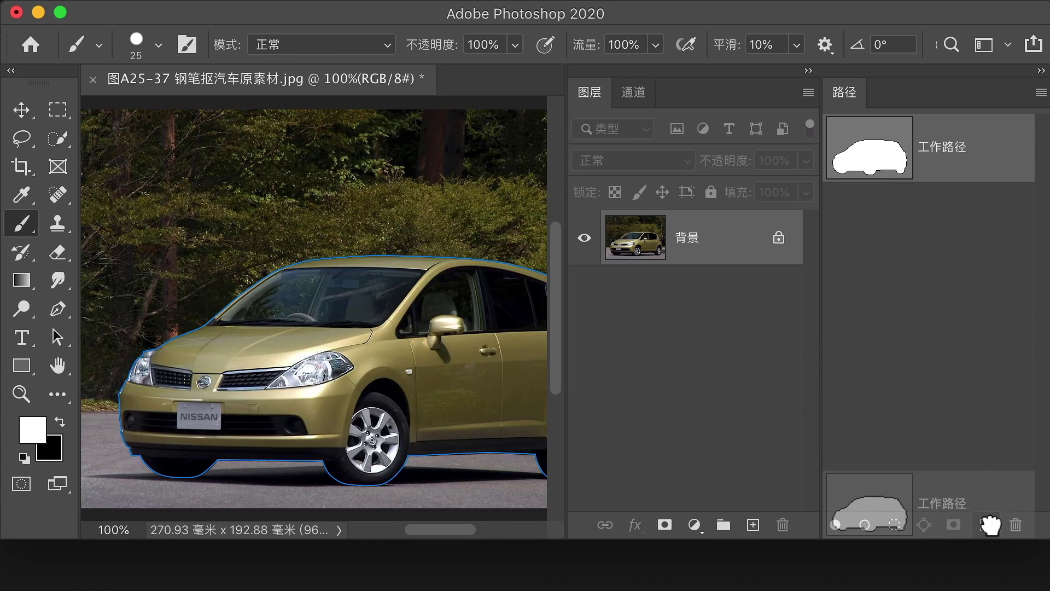
drag(989, 525, 990, 526)
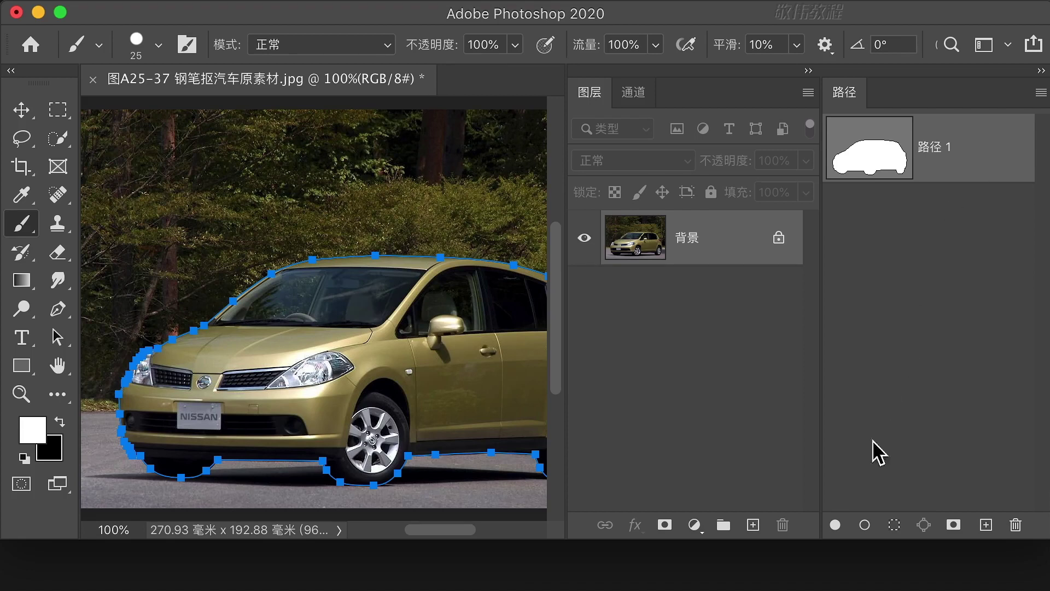
Create a new layer above the background and fill the car path on it with the white foreground colour.
click(981, 169)
click(753, 525)
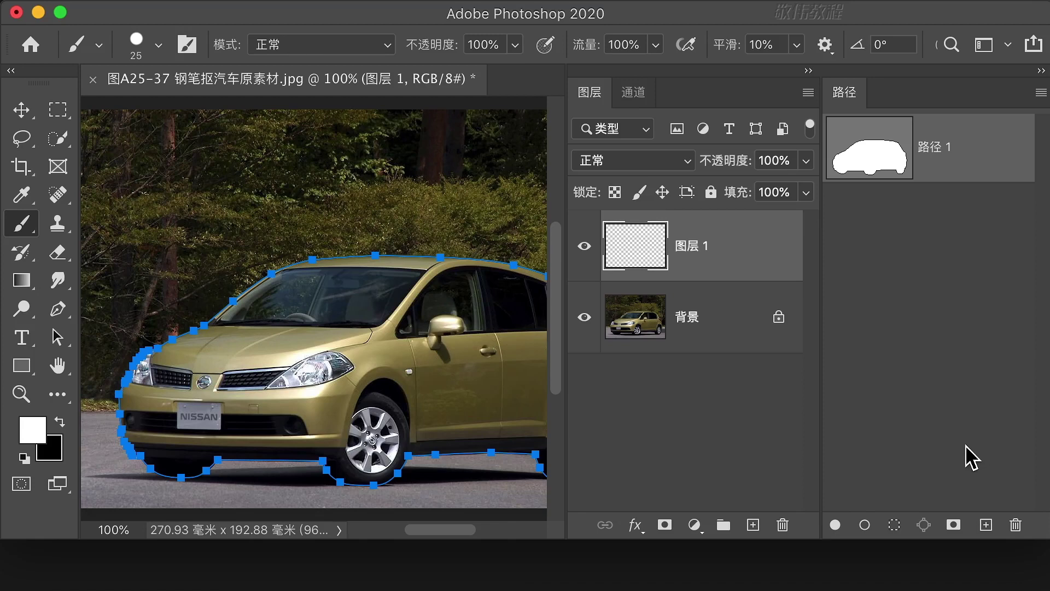
click(836, 525)
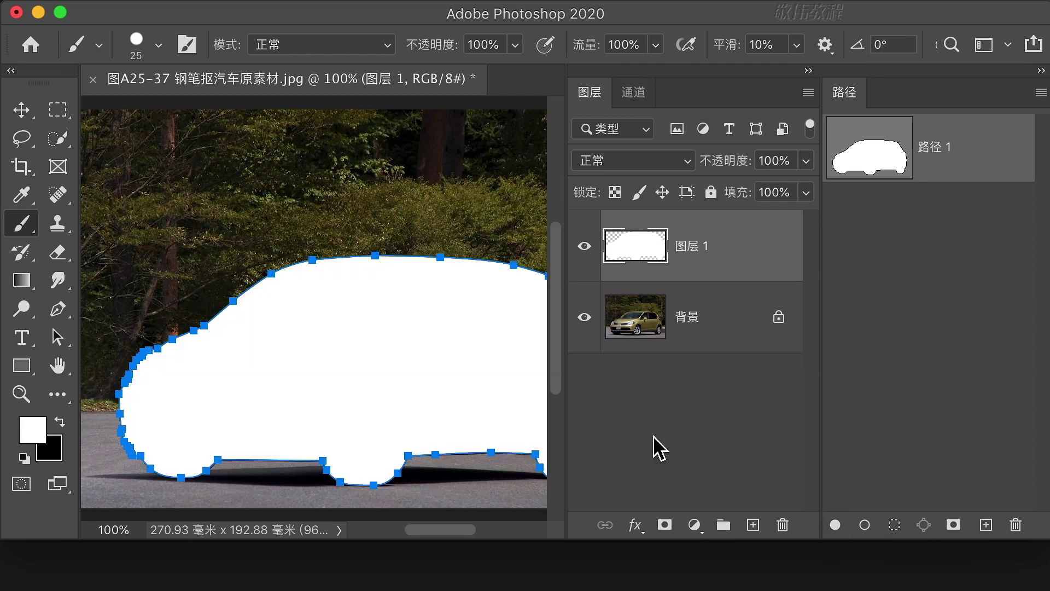
Hide the background layer and fit the whole image in the window.
drag(445, 531, 453, 530)
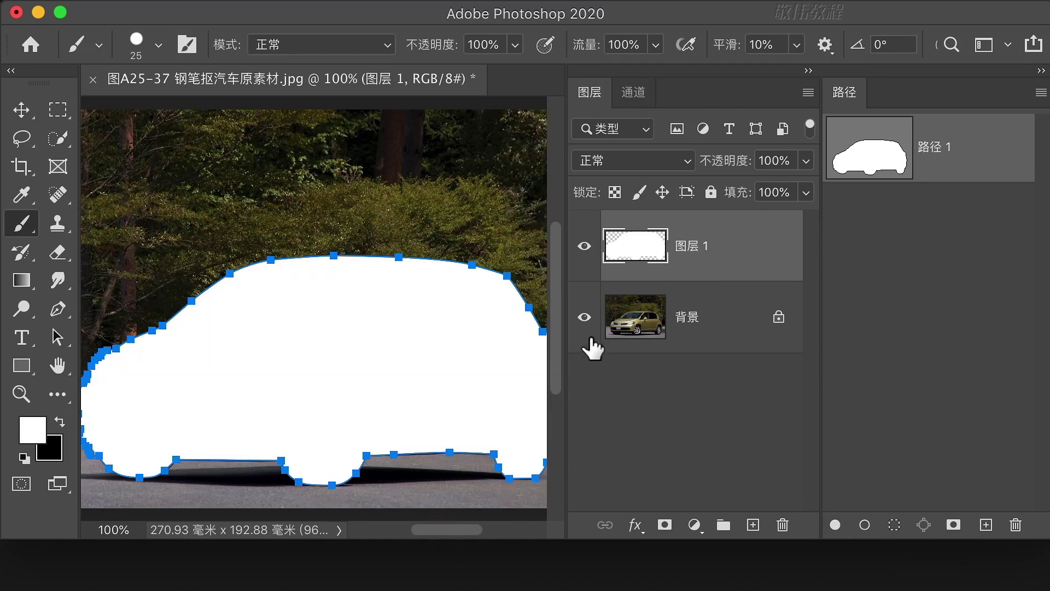
click(584, 317)
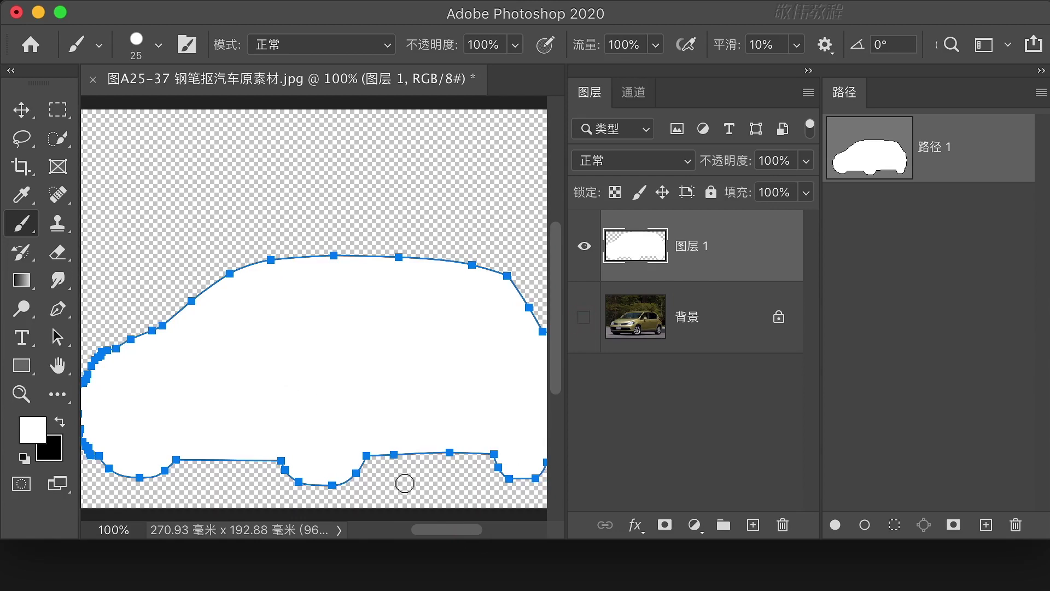
double_click(58, 365)
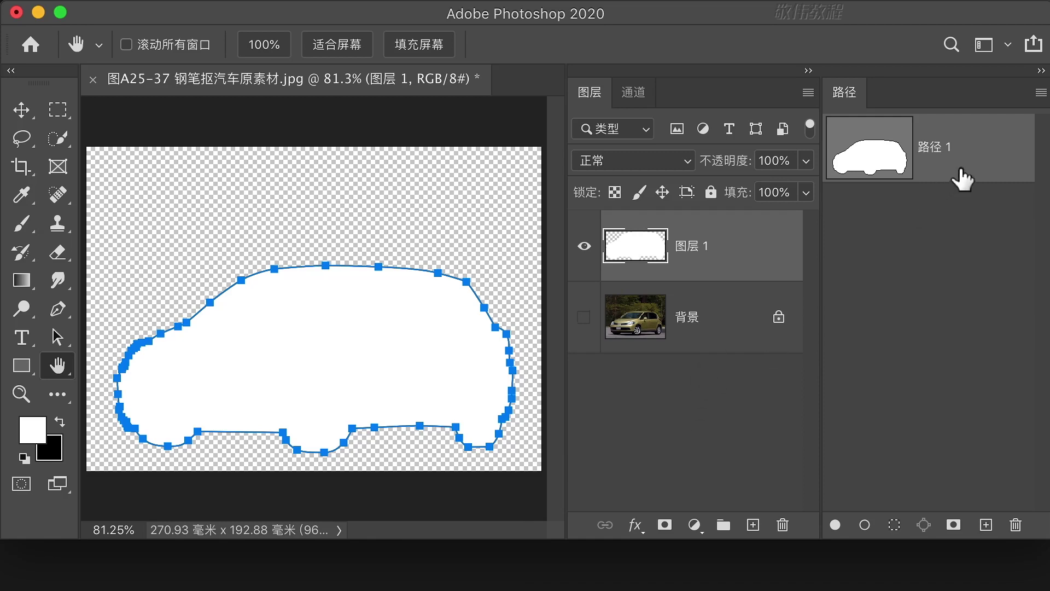
Review the Fill Path settings for the car path without applying them.
right_click(939, 128)
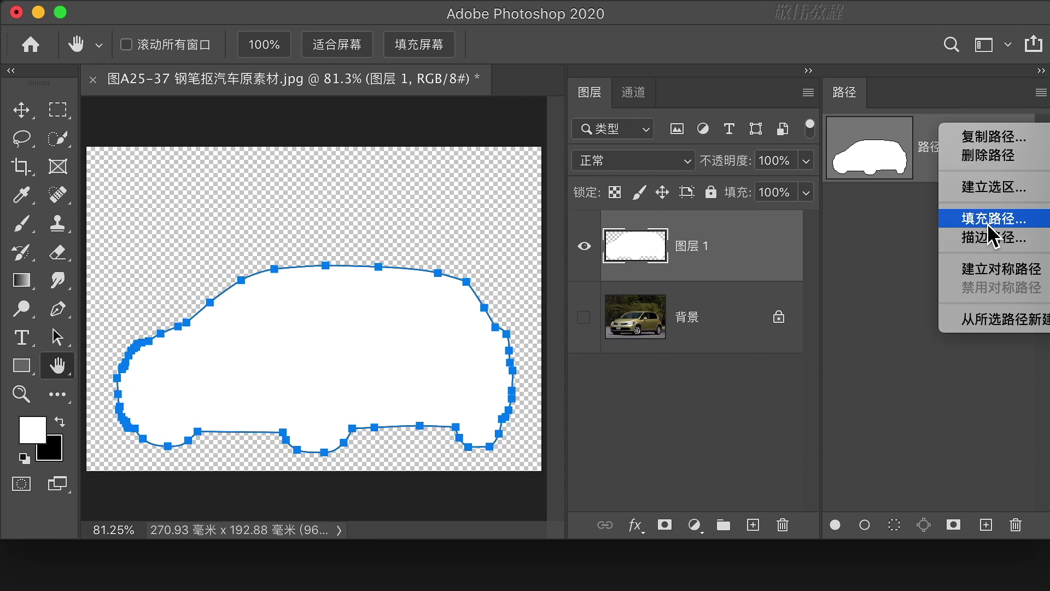
click(988, 225)
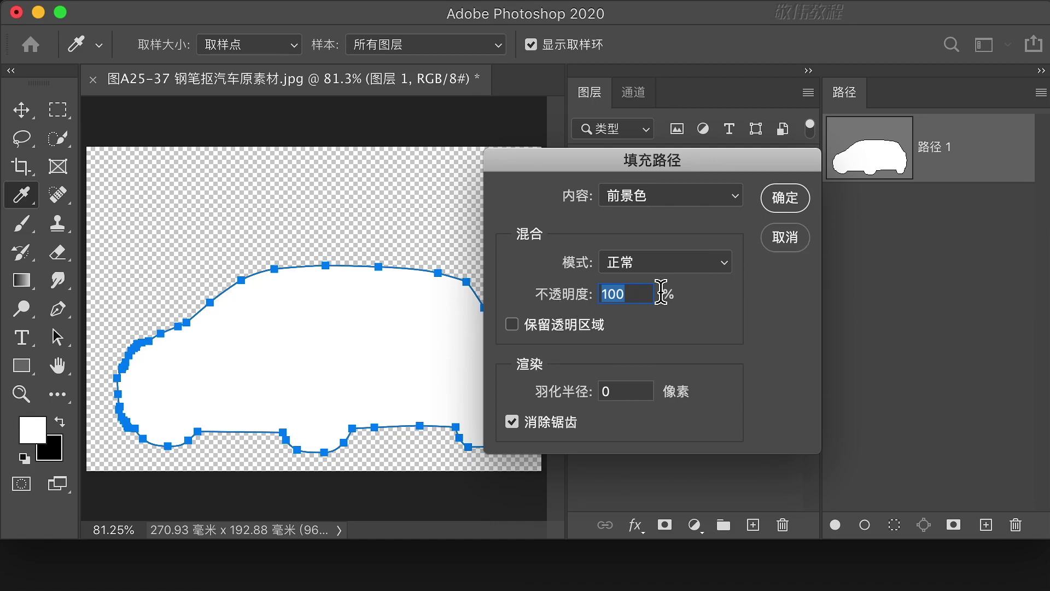
click(790, 239)
key(h)
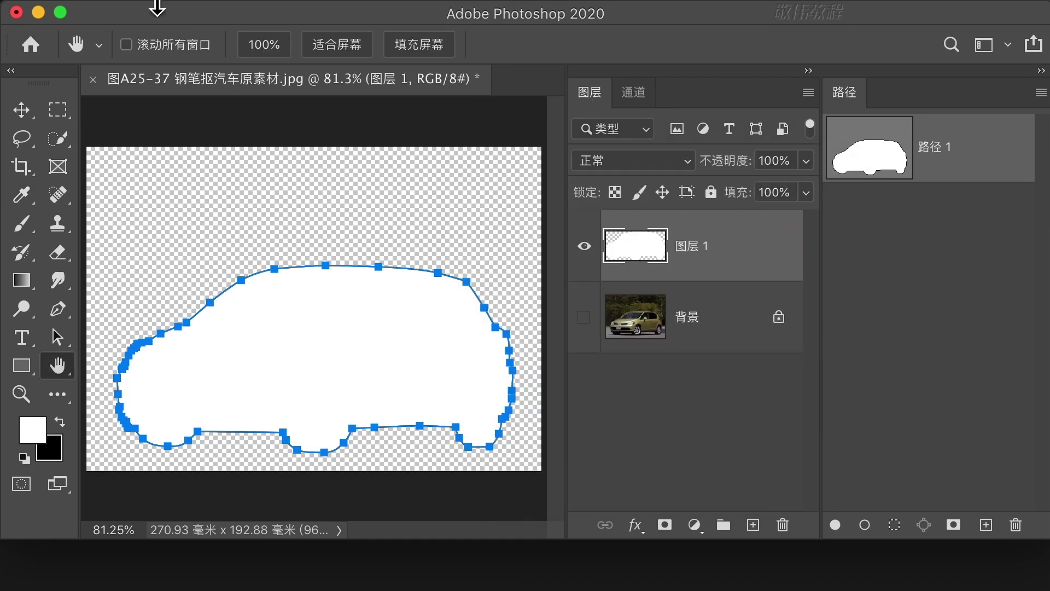
mouse_move(159, 8)
click(227, 13)
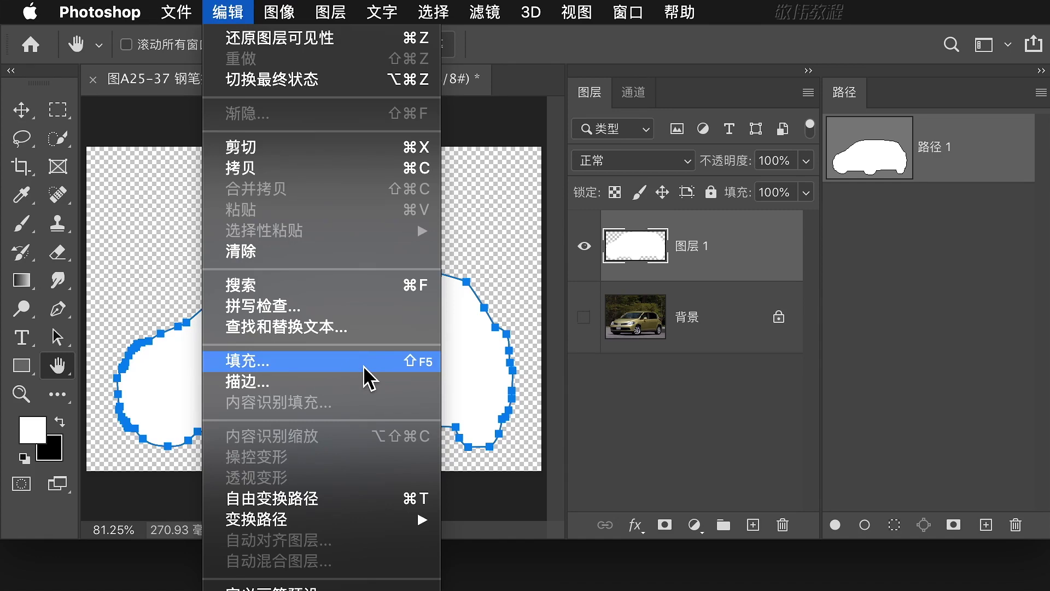
click(699, 398)
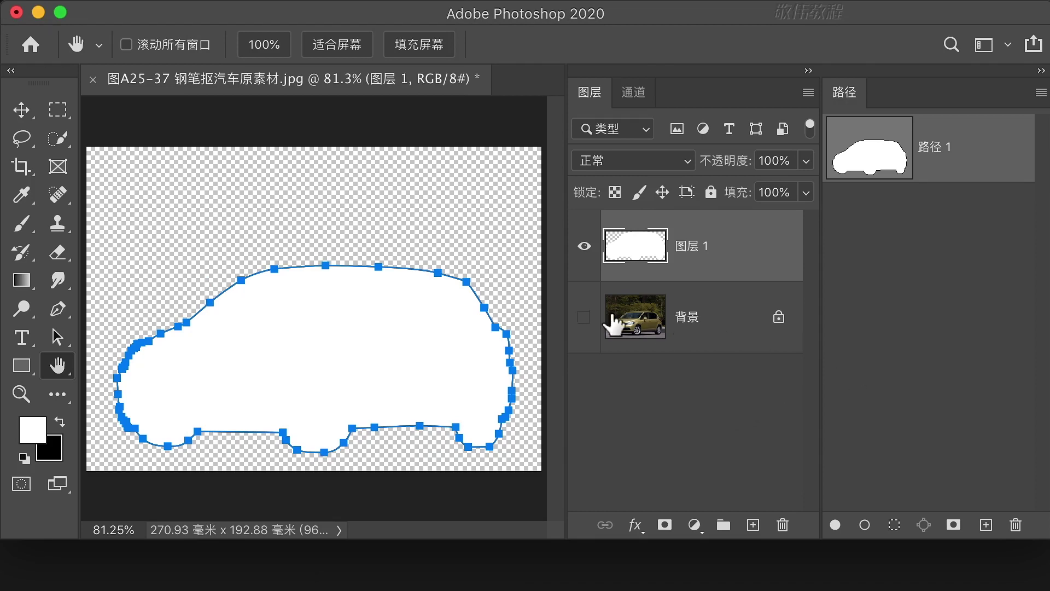
Show the background photo, hide the white-filled 图层 1 and deselect the car path.
click(583, 316)
click(584, 246)
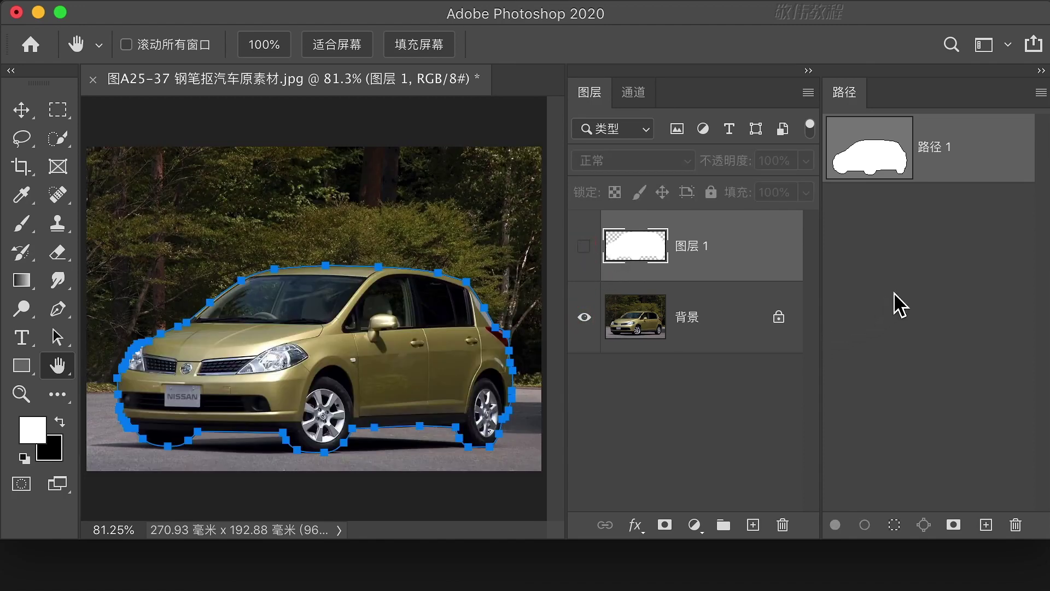
click(969, 401)
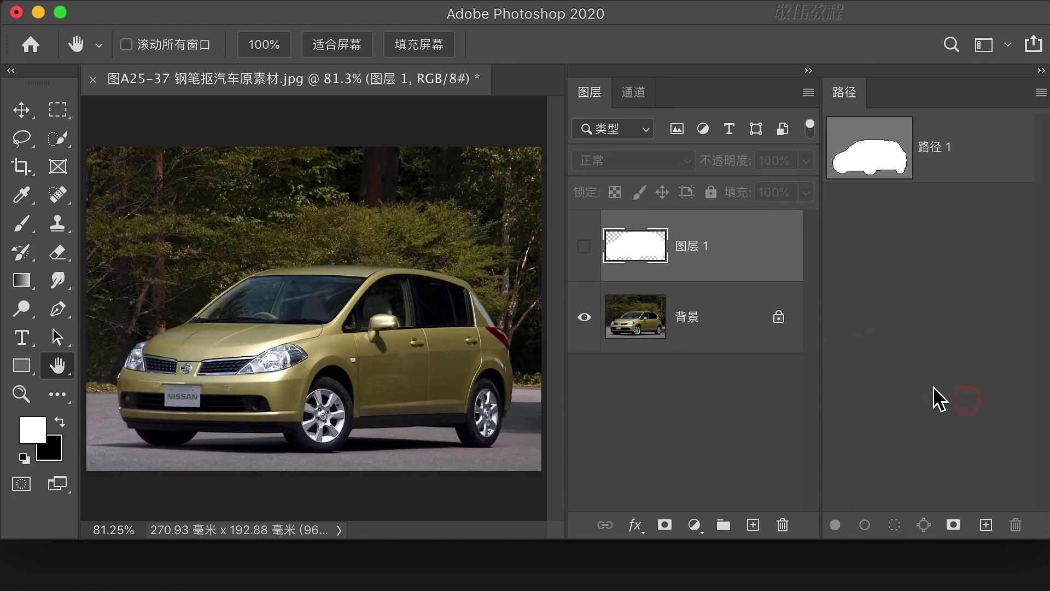
Add a new layer and stroke the car path on it with the white brush.
click(753, 525)
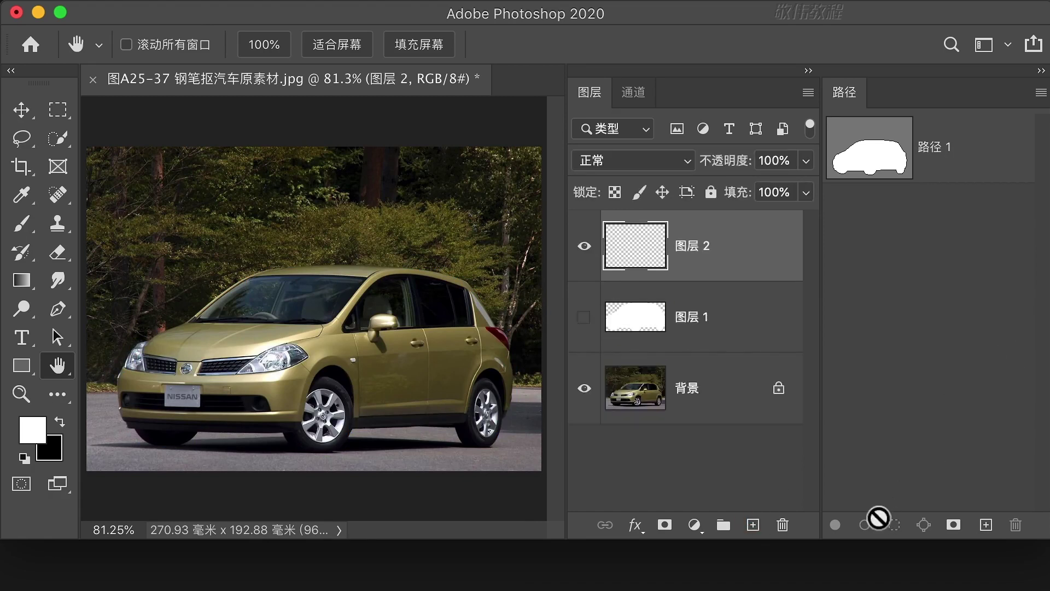
click(935, 148)
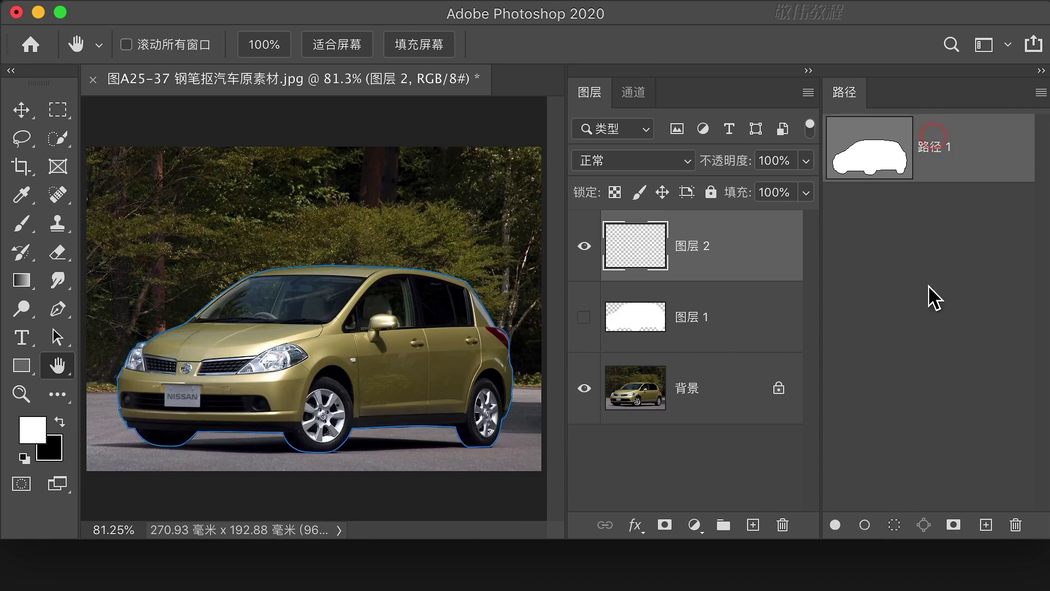
click(868, 531)
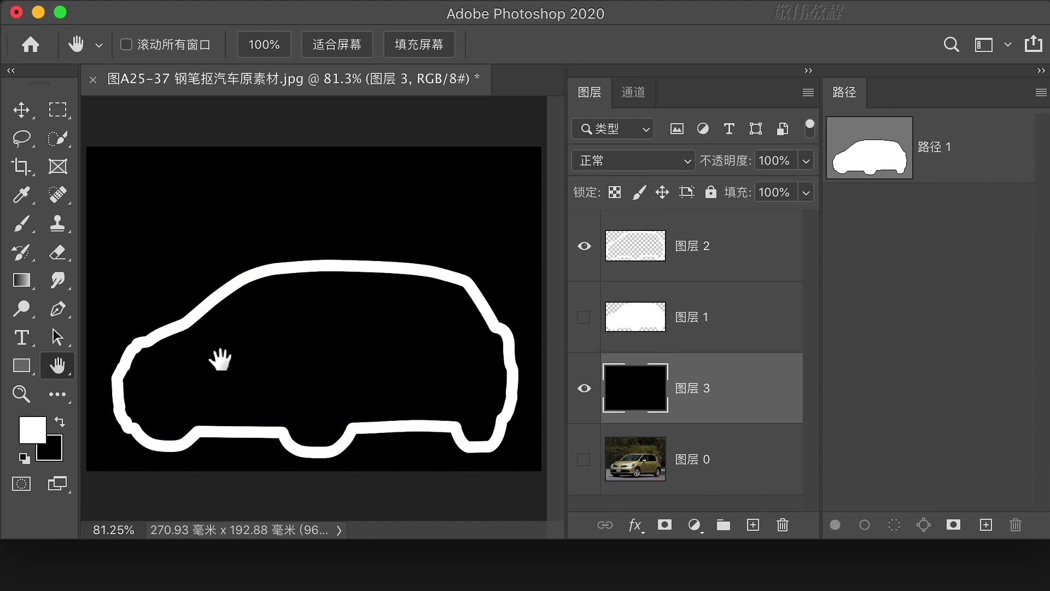
Paint a few freehand white brush strokes above the car outline on the black layer and undo them.
click(21, 226)
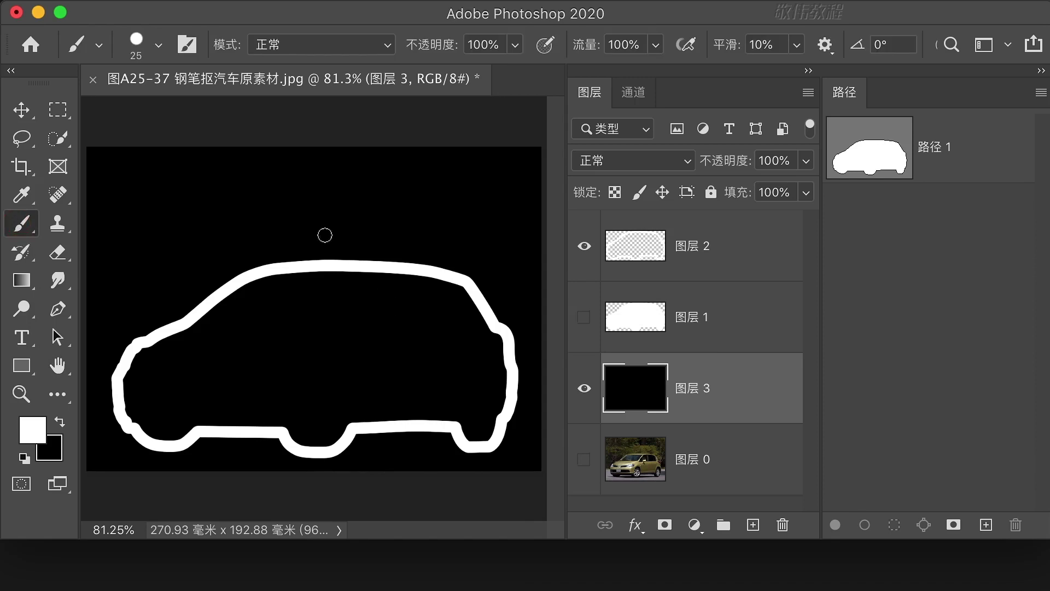
mouse_move(199, 220)
mouse_down()
mouse_move(312, 205)
mouse_move(445, 210)
mouse_up()
drag(376, 182, 478, 183)
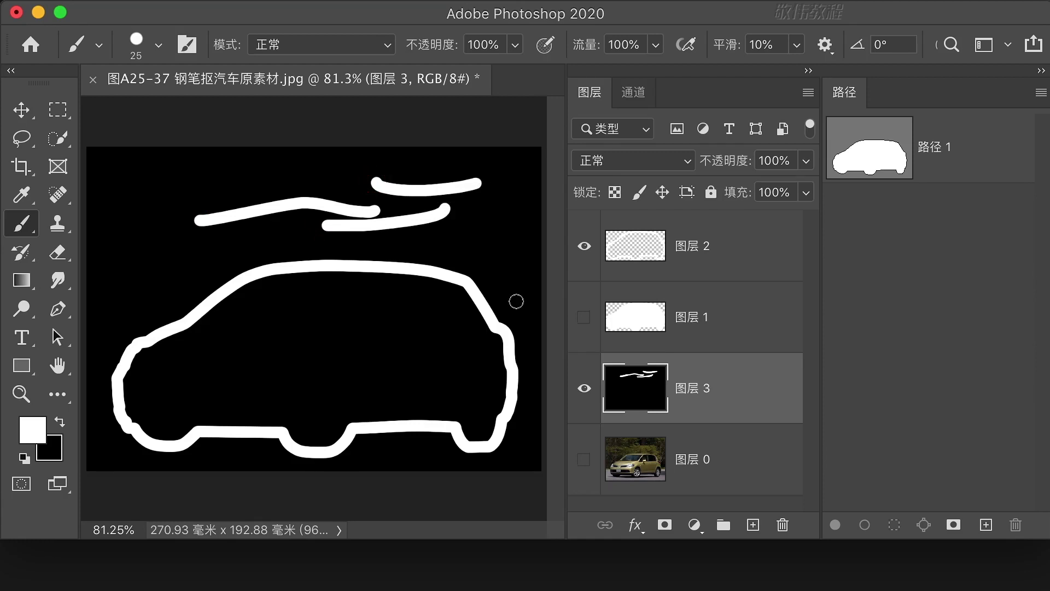
key(super+z)
key(super+z)
key(super+z)
key(super+z)
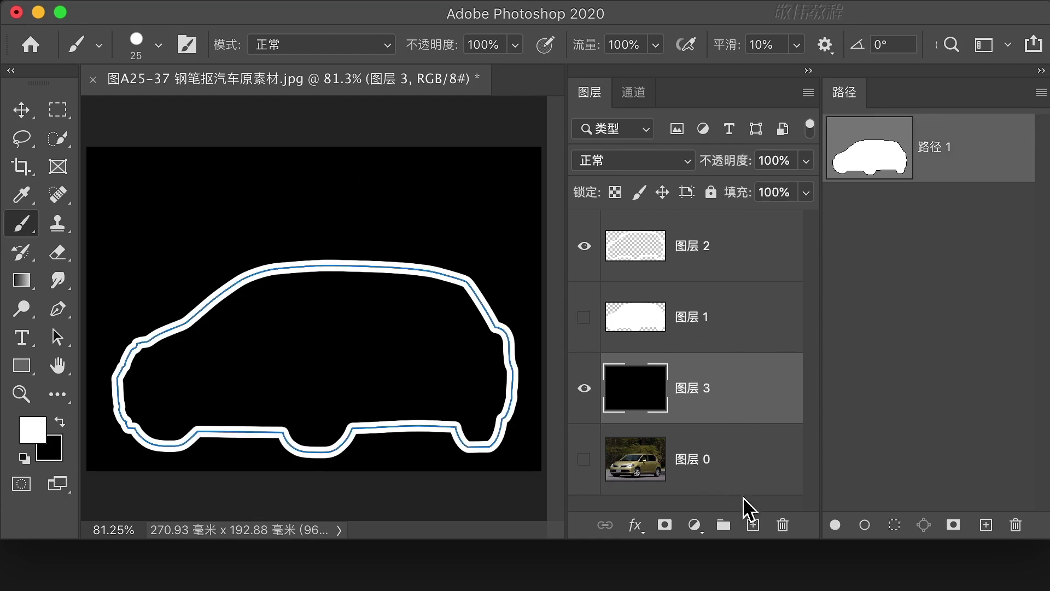
Add a new layer at the top of the layer stack and hide the stroked outline on 图层 2.
click(753, 524)
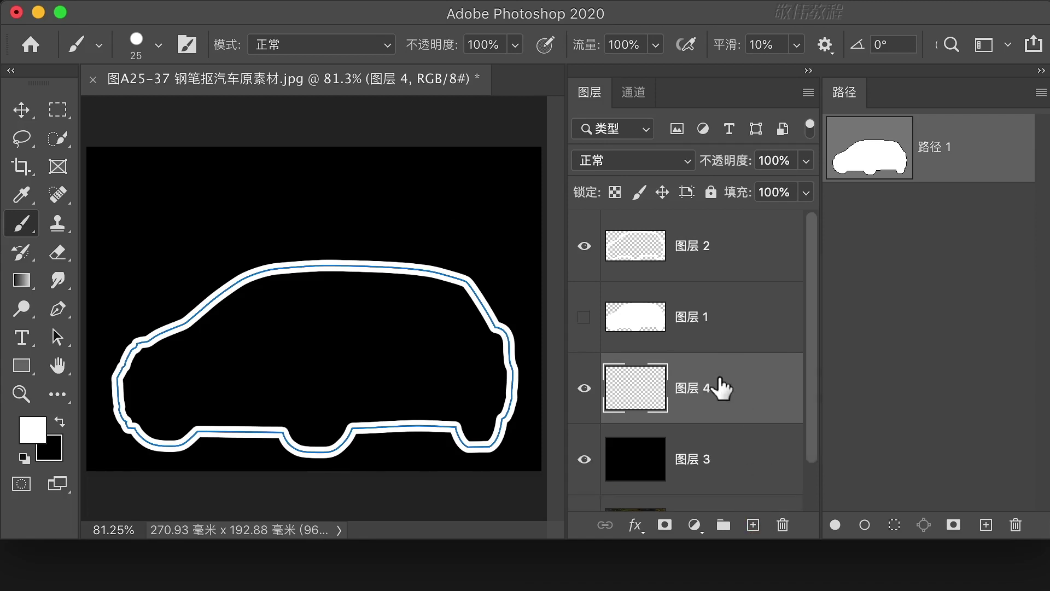
drag(721, 387, 739, 241)
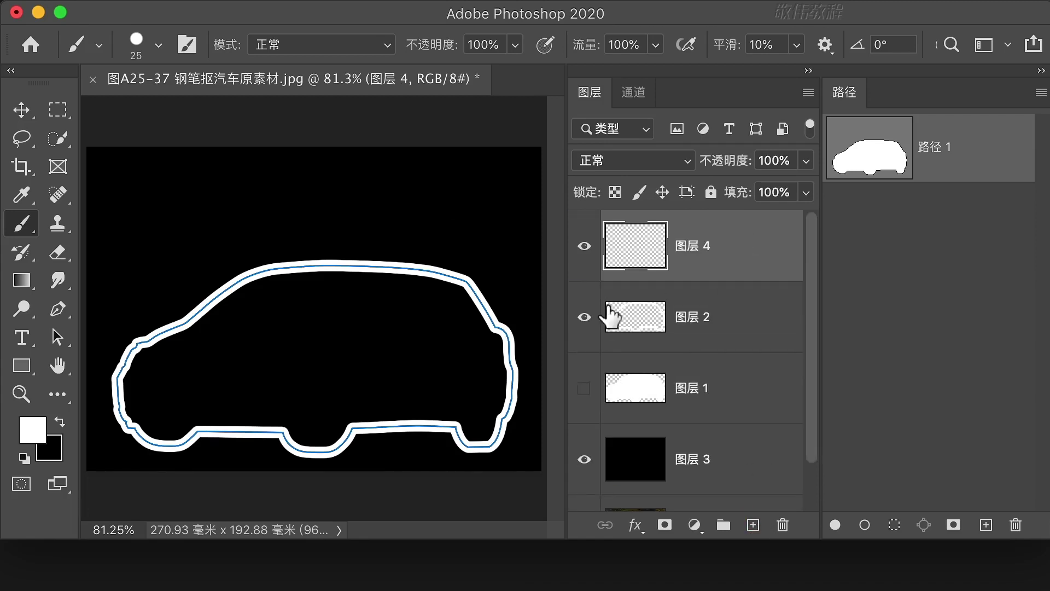
click(584, 316)
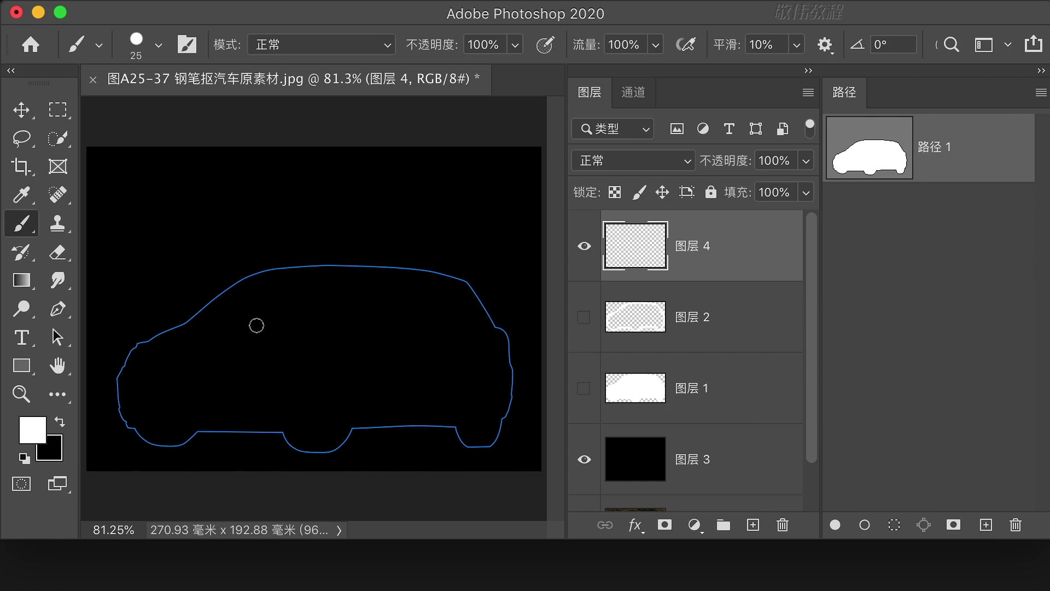
click(57, 310)
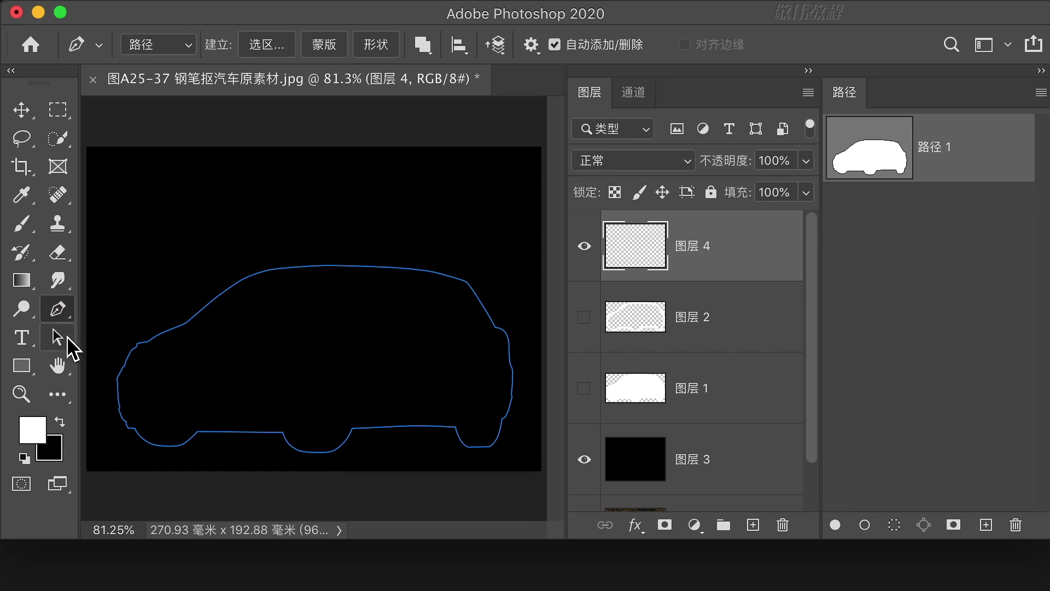
click(59, 312)
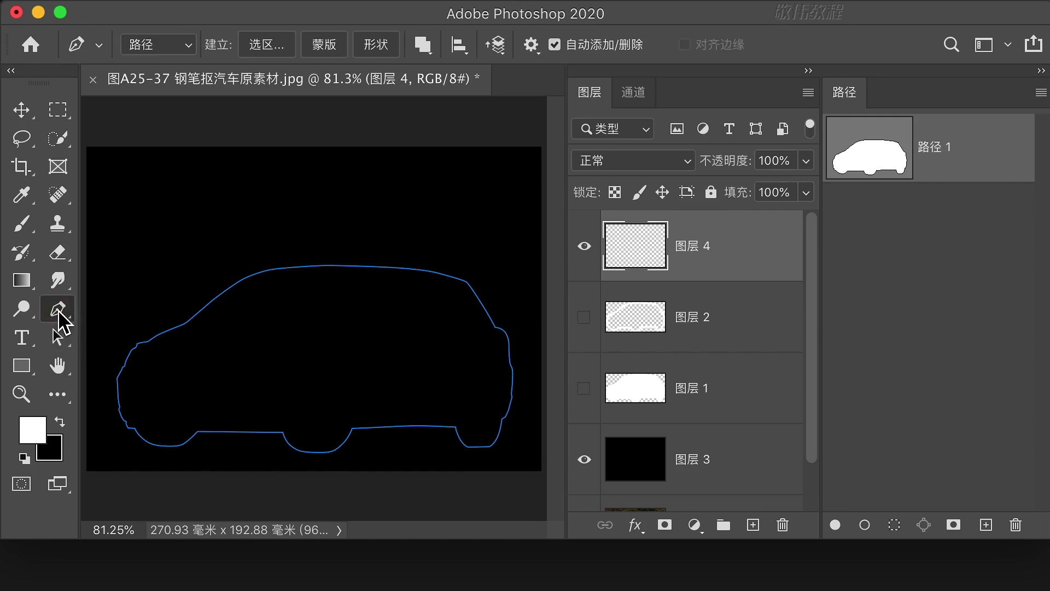
right_click(279, 302)
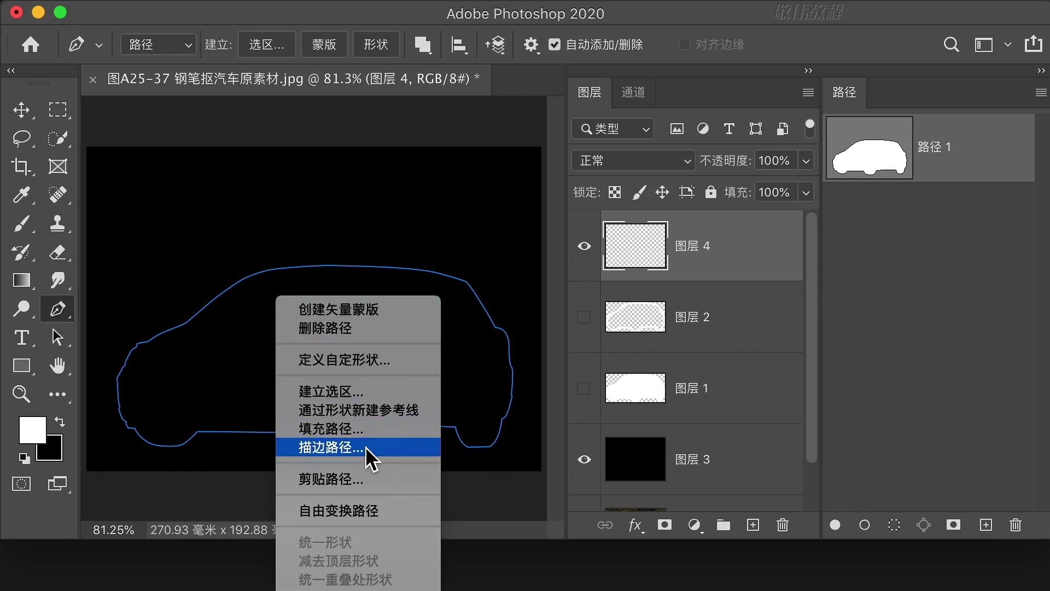
click(897, 405)
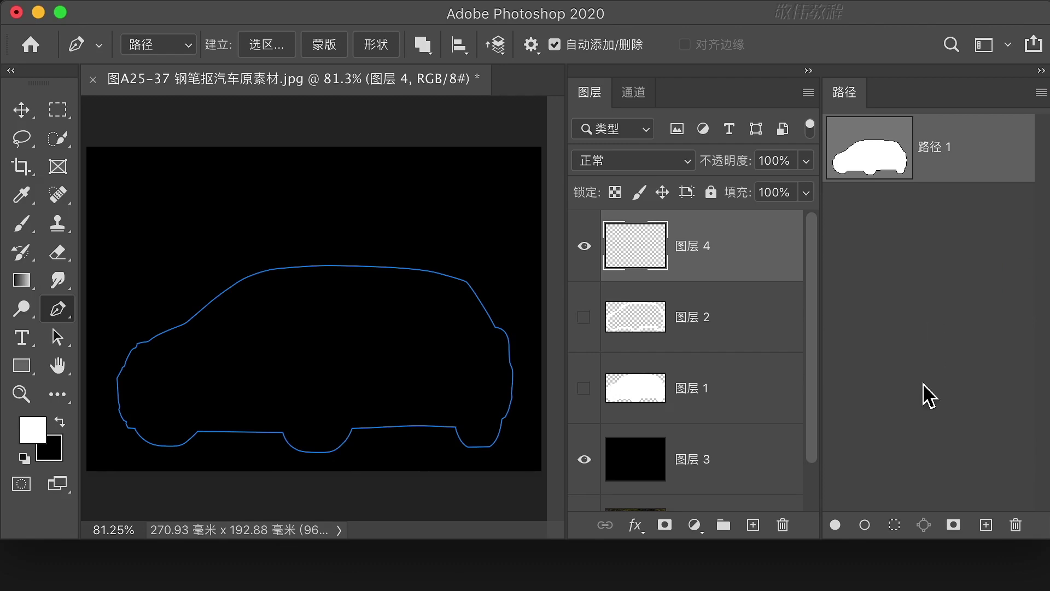
Stroke the car path on 图层 4 using the Brush with Simulate Pressure enabled, and deselect the path.
alt+click(864, 525)
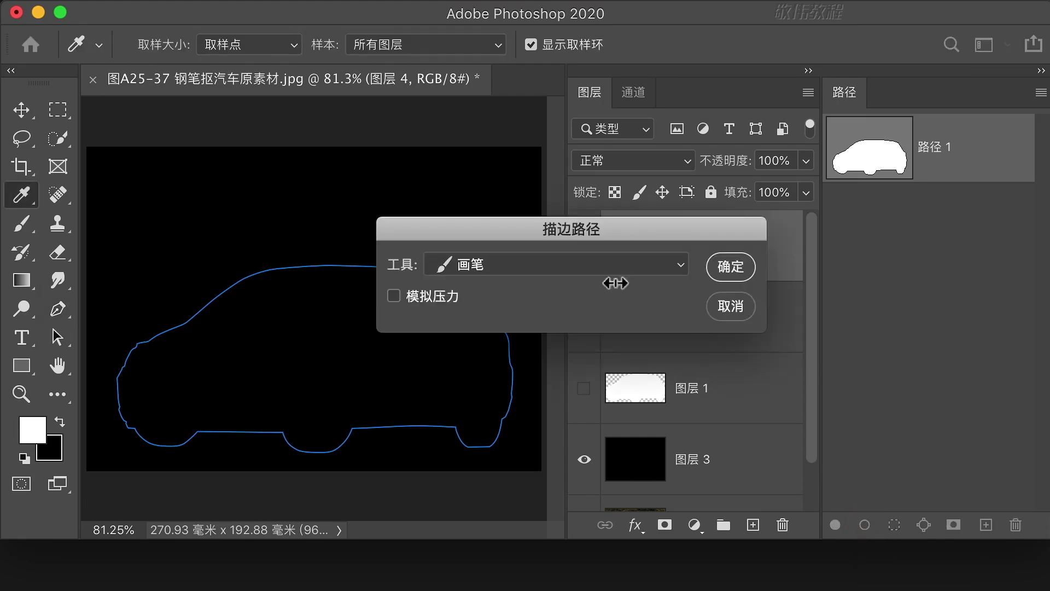
click(541, 312)
click(506, 267)
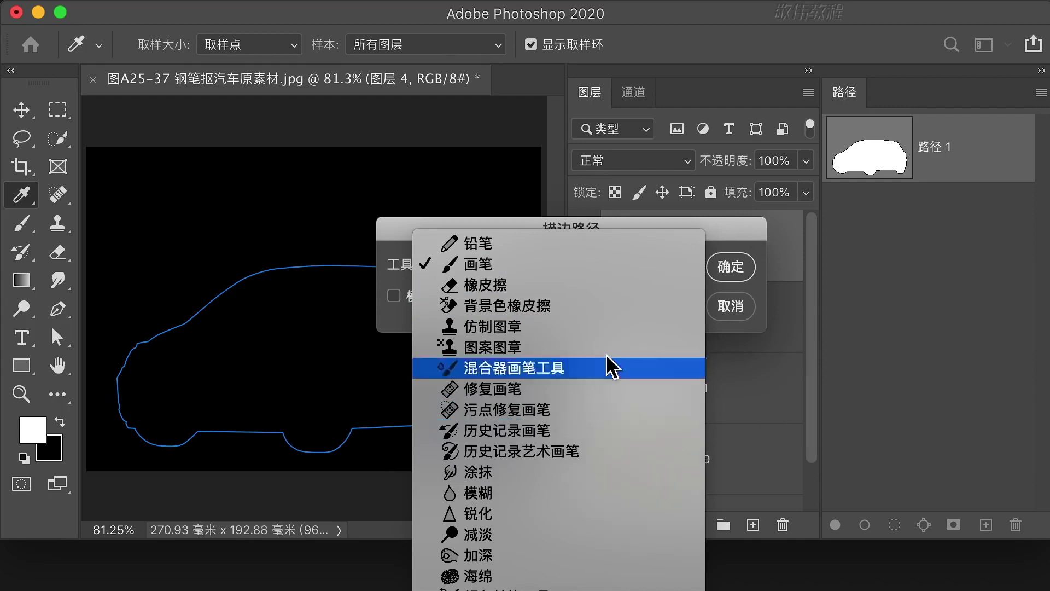
click(729, 232)
click(425, 318)
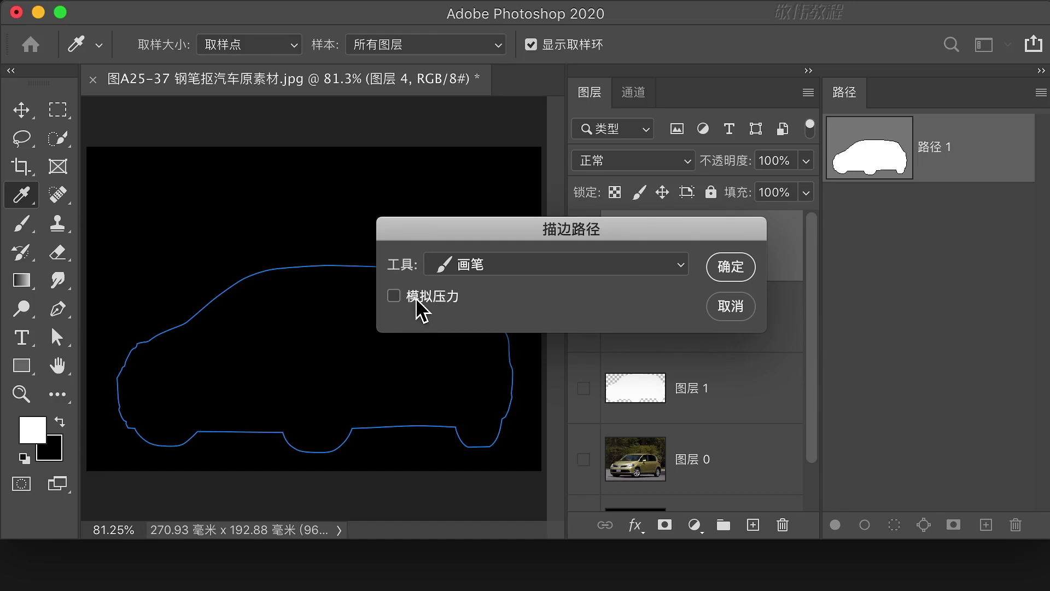
click(416, 300)
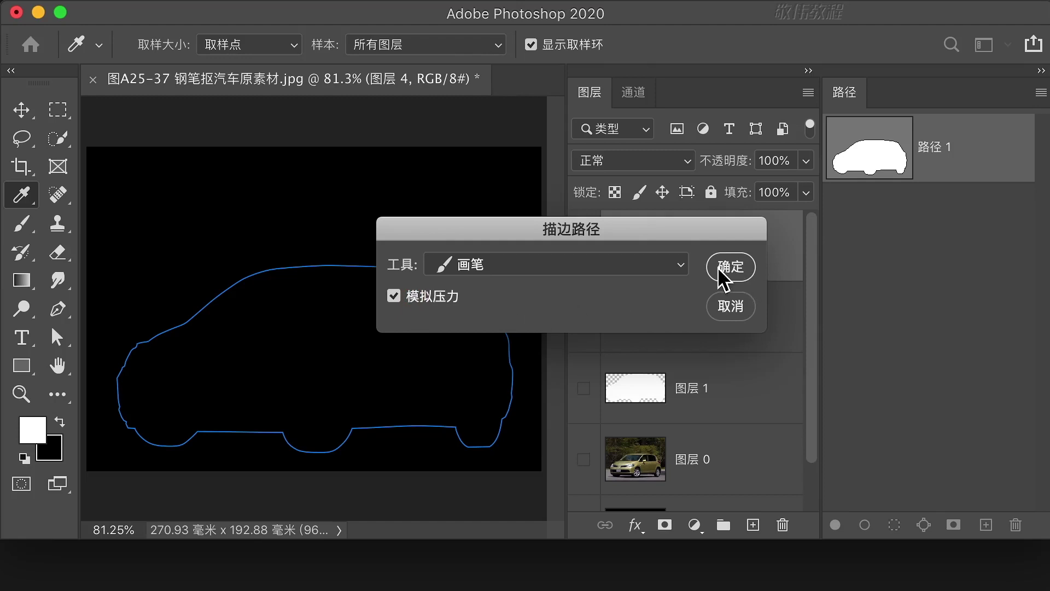
click(730, 272)
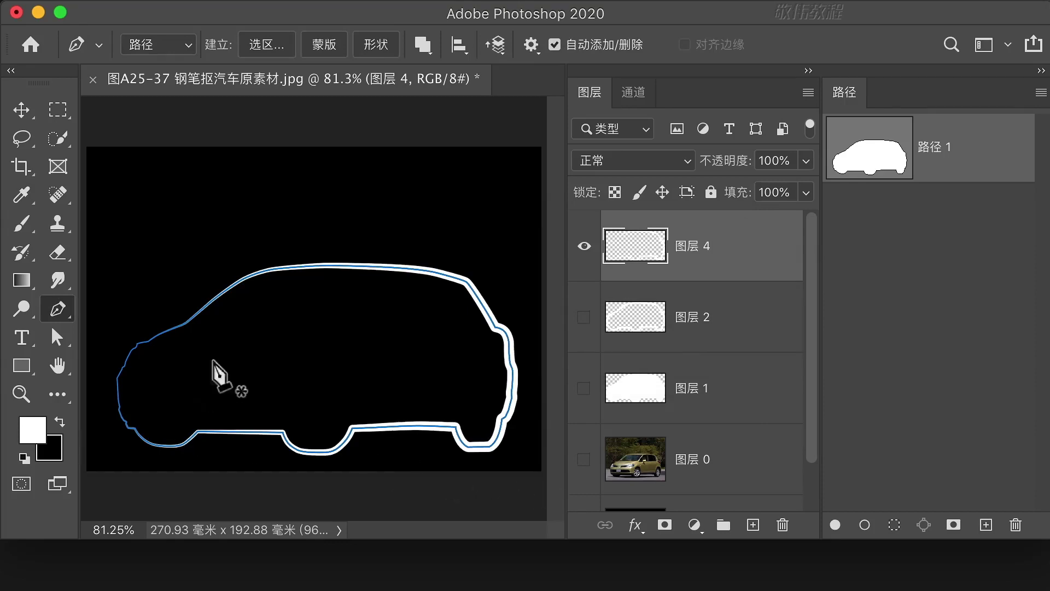
click(929, 274)
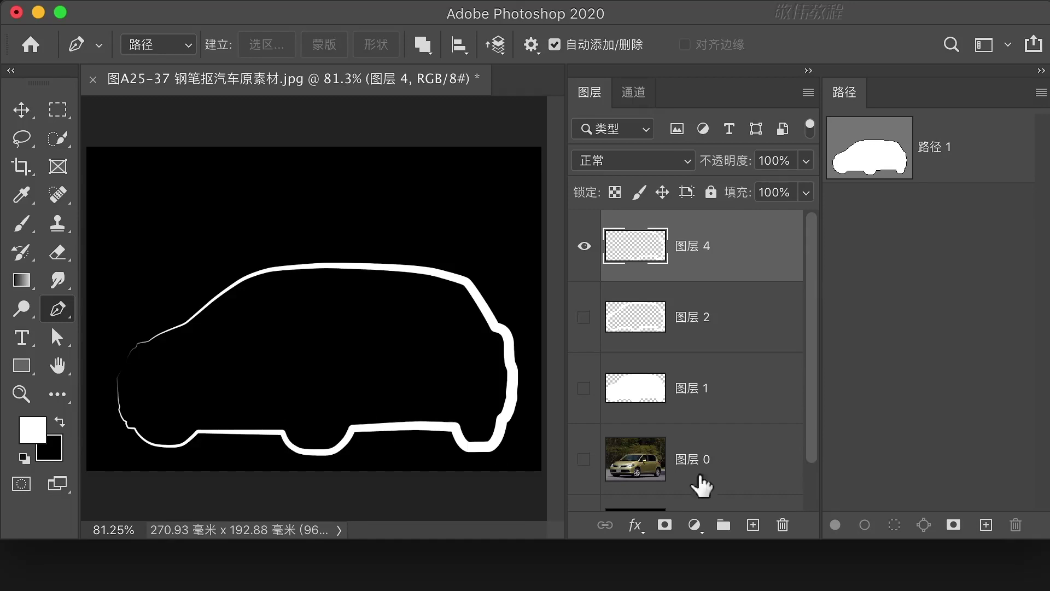
Hide the stroked outline on 图层 4, select 图层 0 and make its car photo visible.
click(763, 465)
click(584, 246)
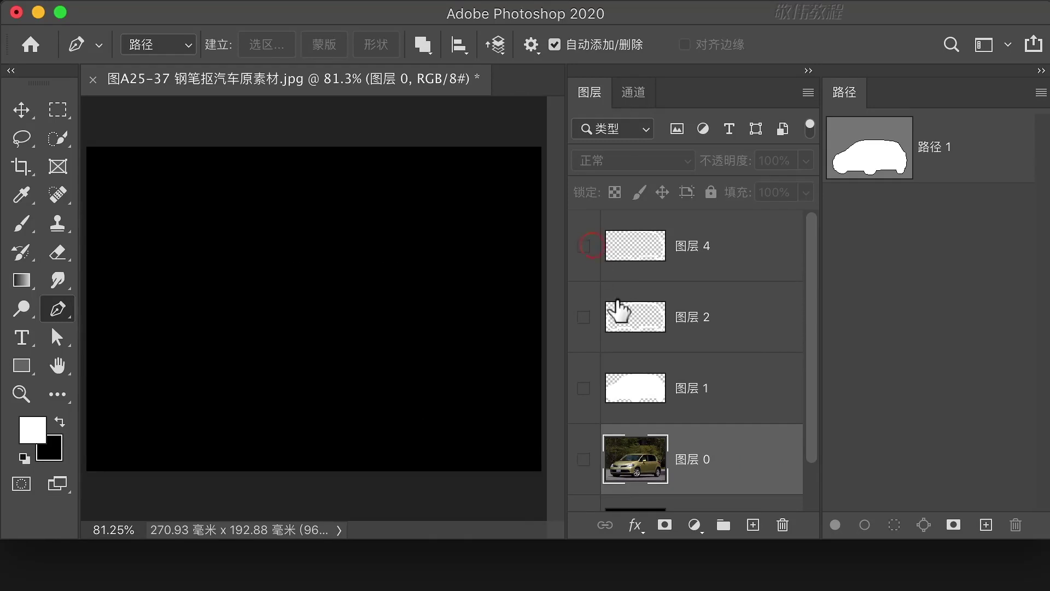
click(584, 460)
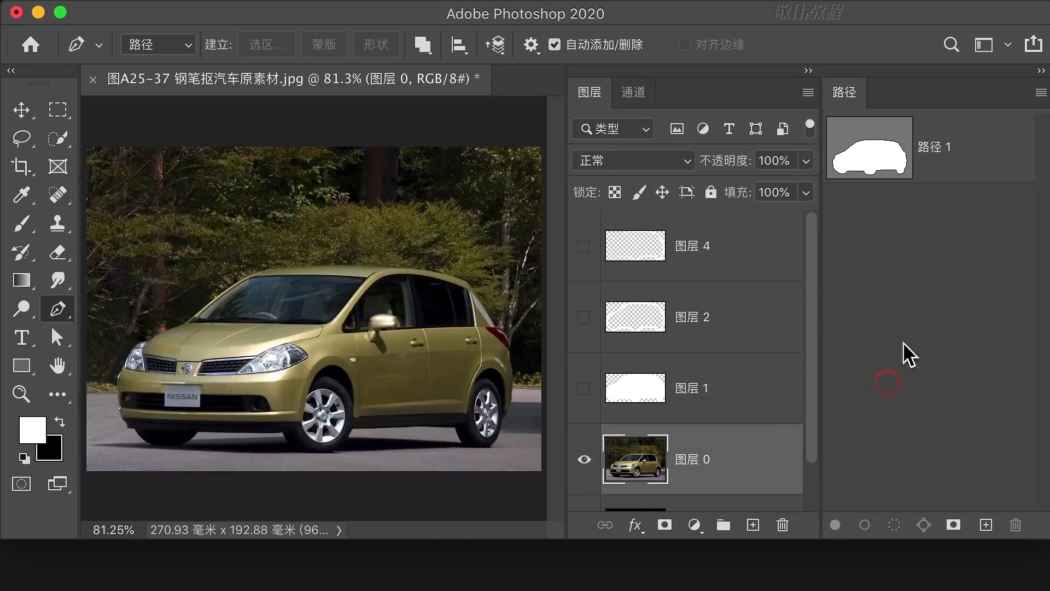
Activate 路径 1 and load the car outline as a selection.
click(967, 180)
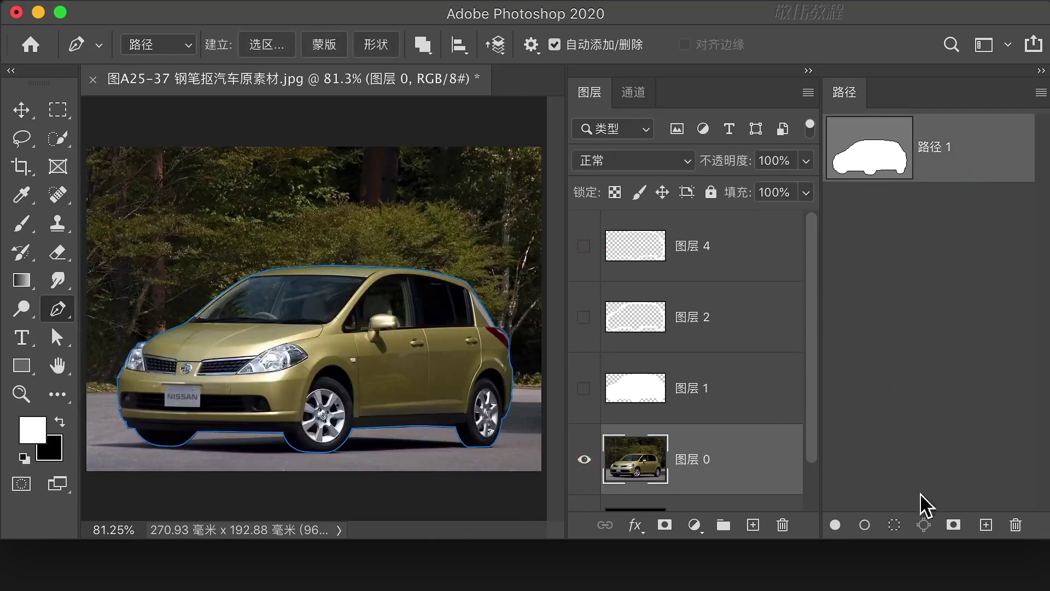
click(940, 459)
click(979, 157)
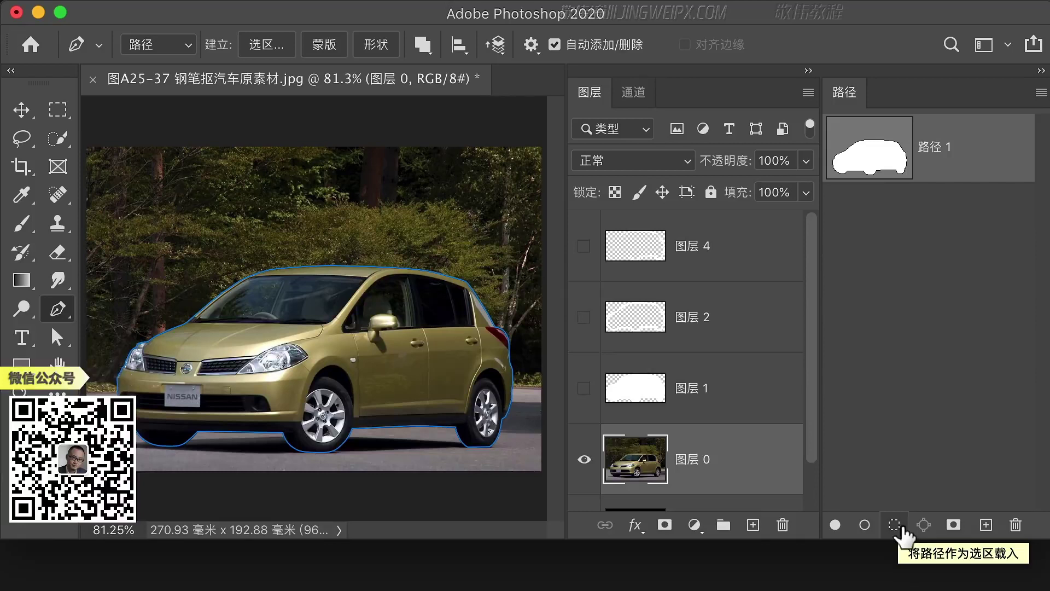
click(895, 525)
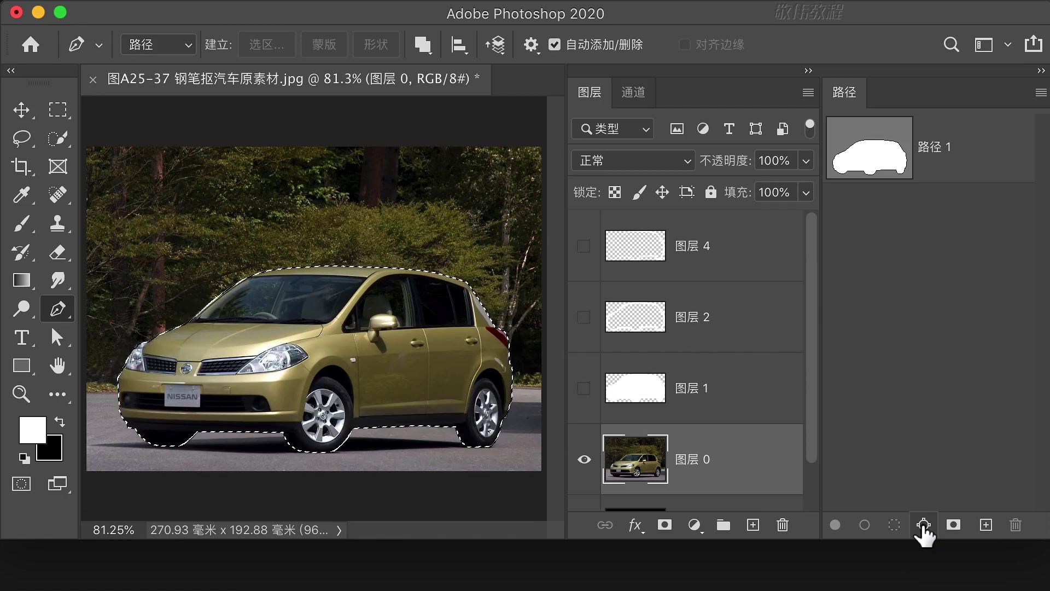
Convert the car selection into a work path and compare its outline with 路径 1.
click(923, 525)
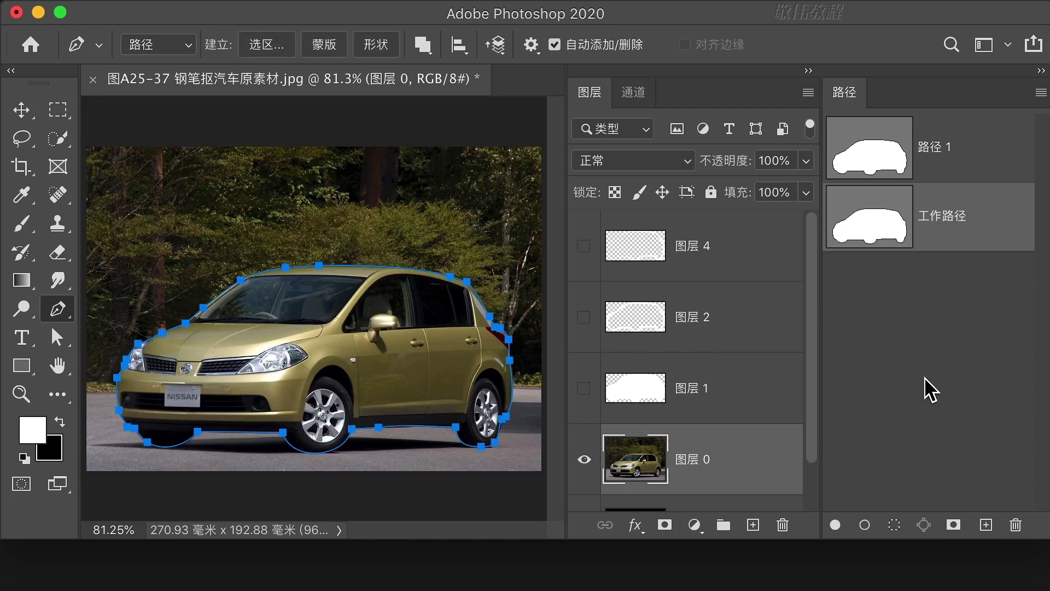
click(849, 11)
click(959, 220)
click(943, 238)
click(970, 171)
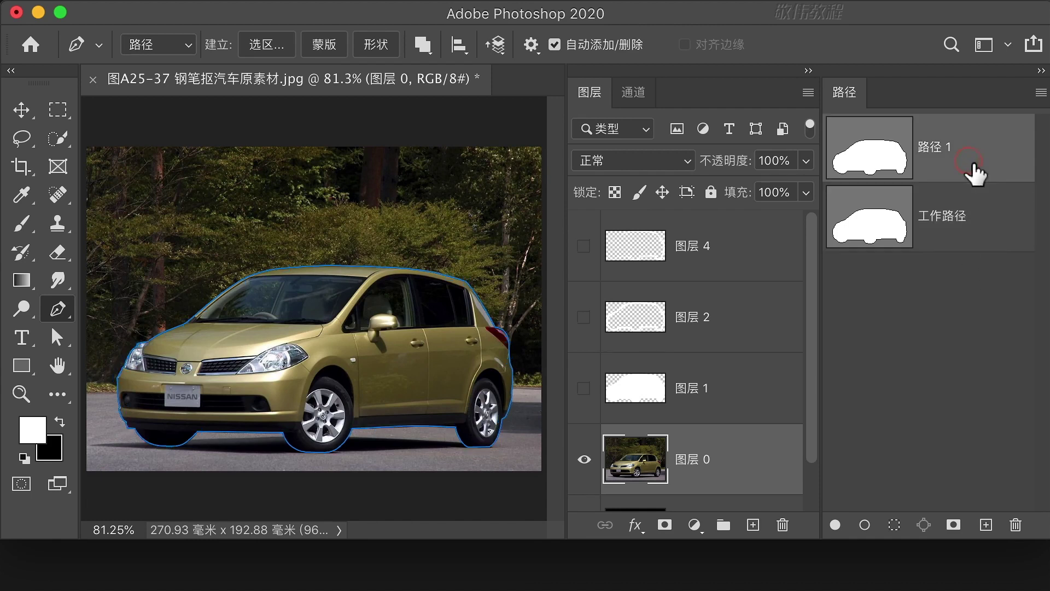
click(987, 222)
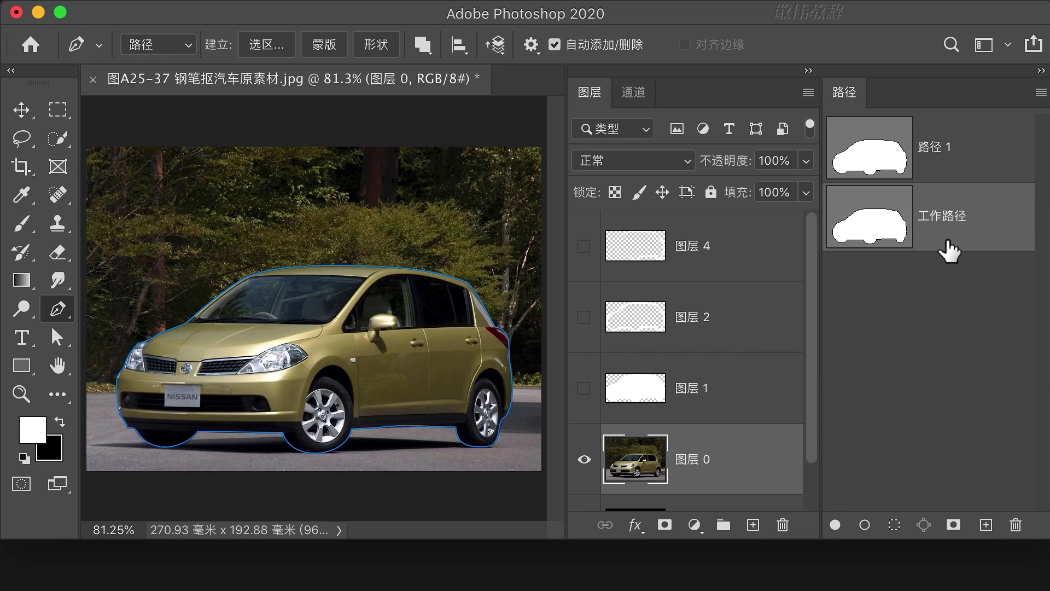
Save the work path as a permanent path and make a selection from it.
drag(950, 252, 928, 525)
drag(992, 229, 987, 525)
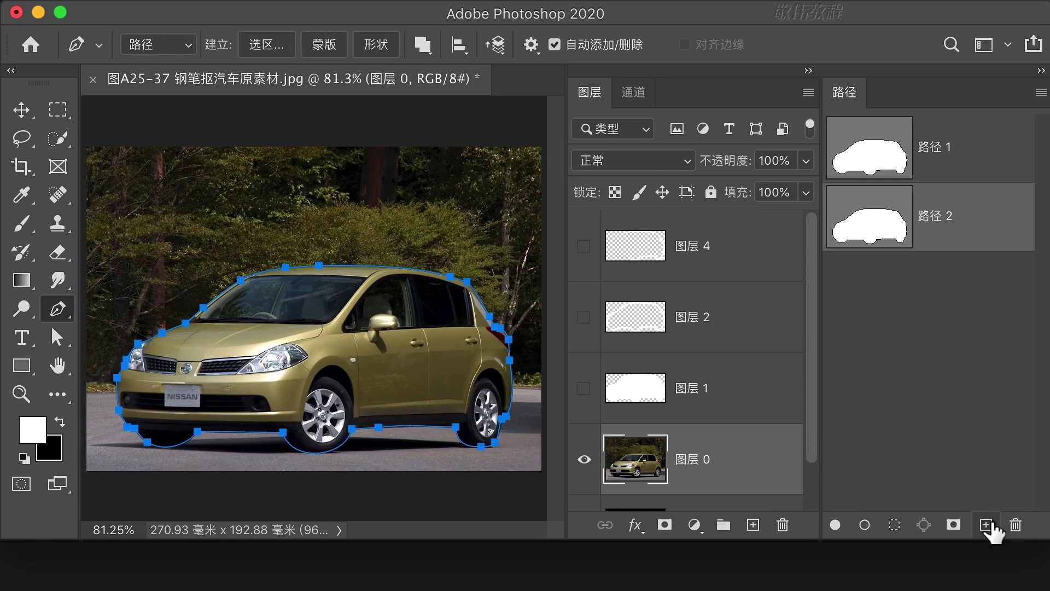
right_click(940, 216)
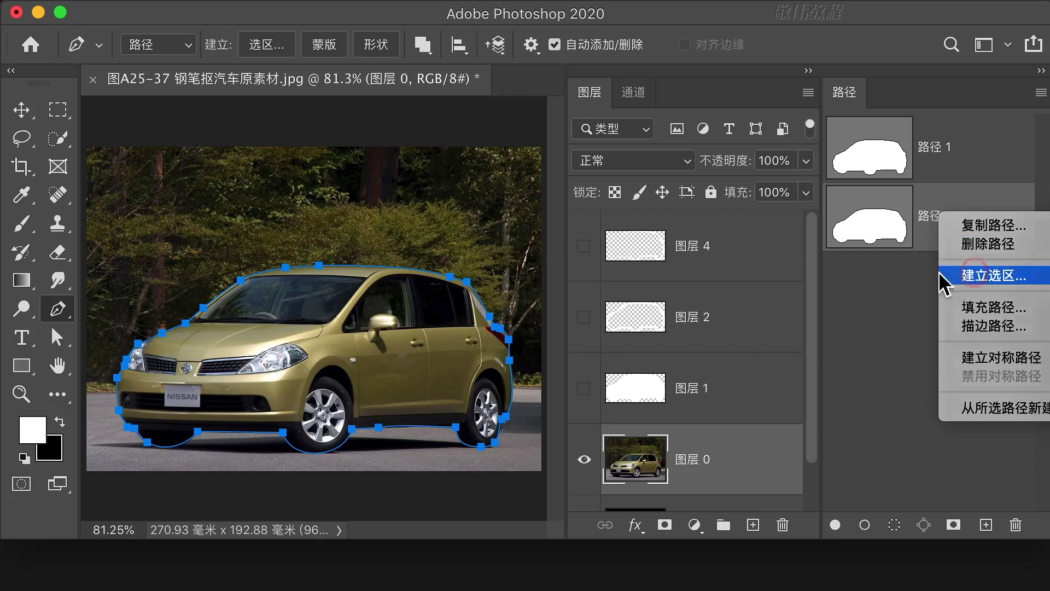
click(976, 276)
click(651, 254)
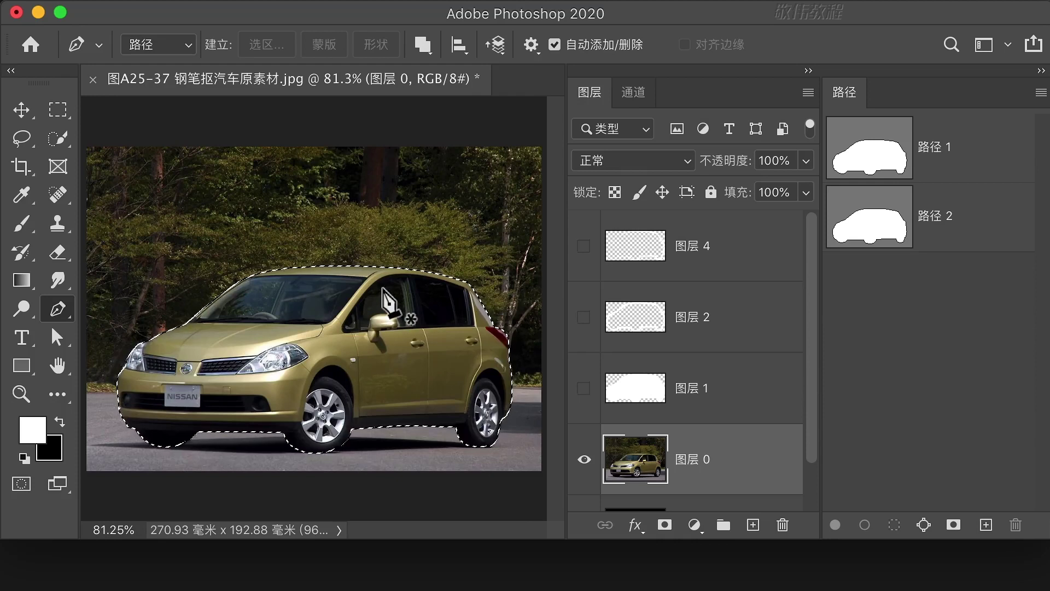
Make a work path from the selection with a tolerance of 2.0 pixels and compare it with the two saved paths.
click(57, 109)
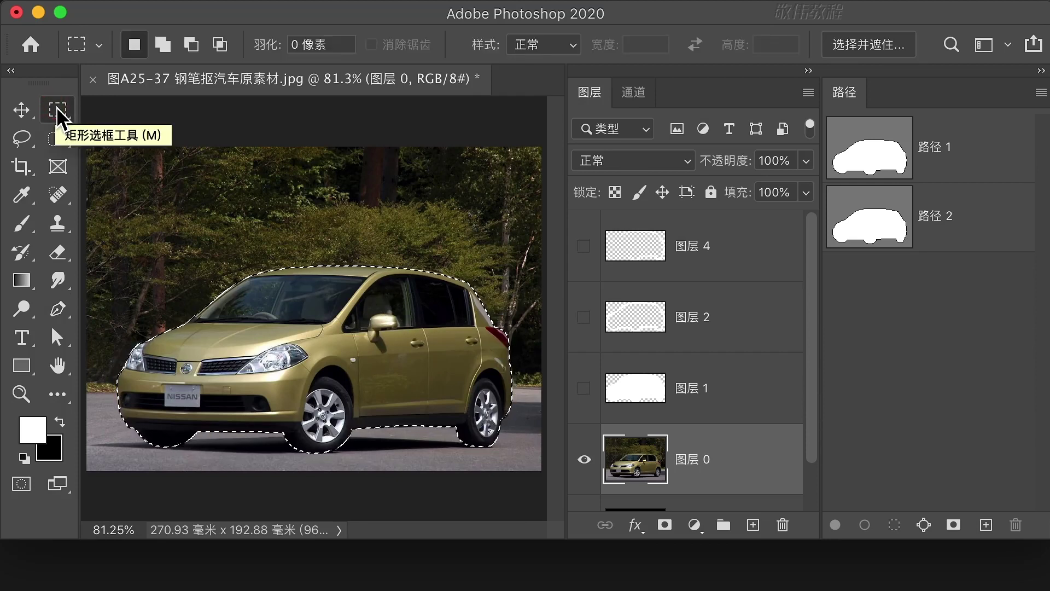
right_click(331, 285)
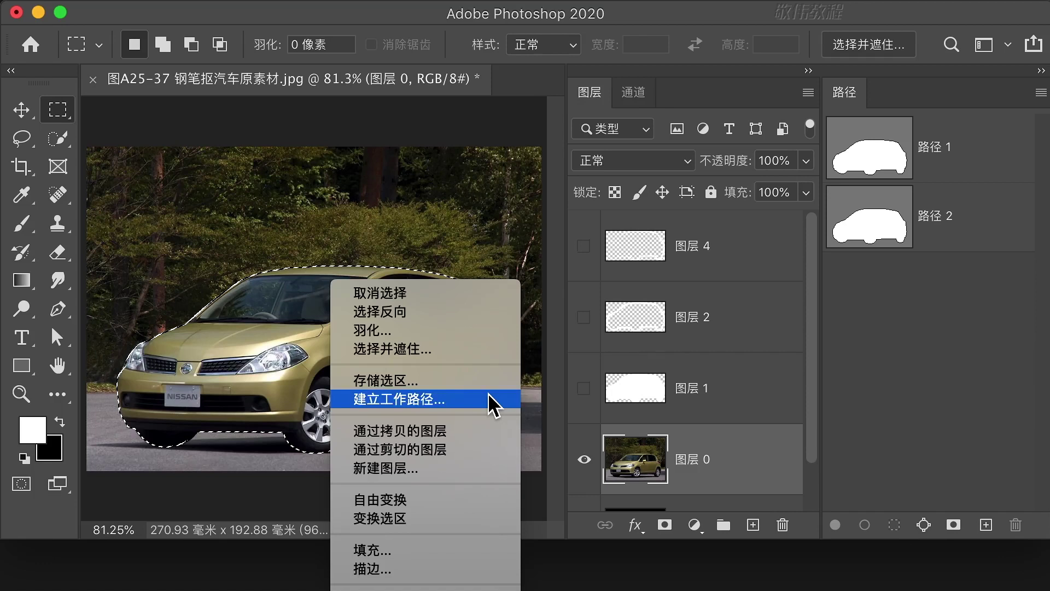
click(428, 401)
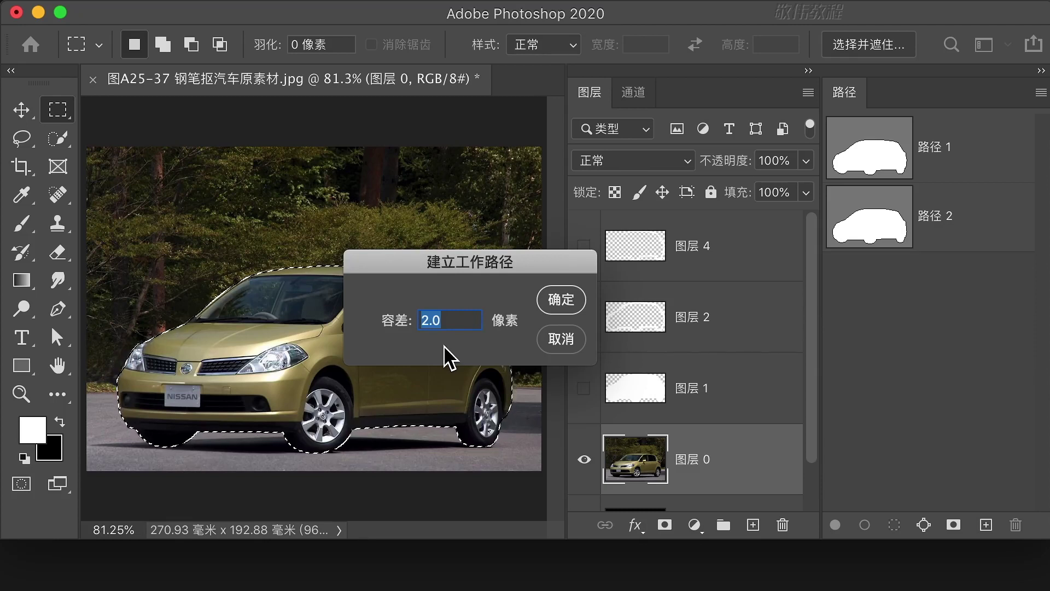
click(468, 325)
click(560, 301)
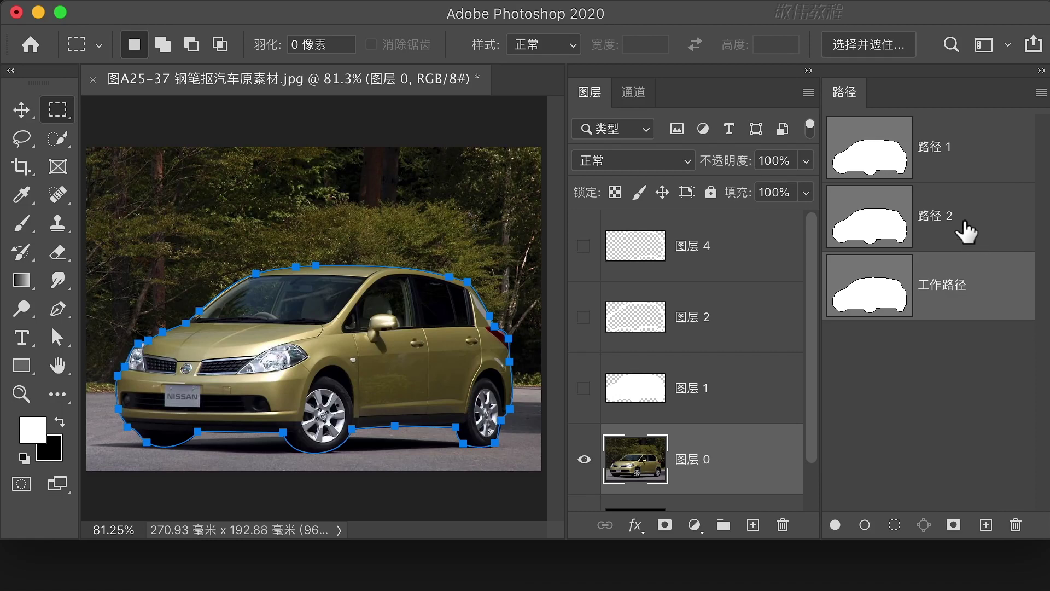
click(965, 159)
click(962, 211)
click(961, 287)
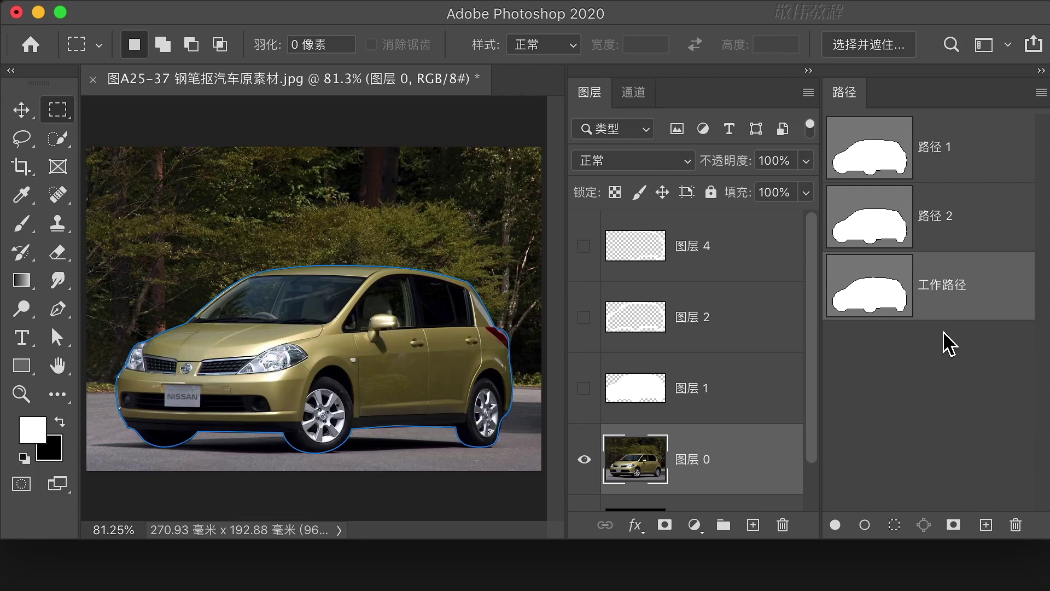
Return to the car selection and make a work path from it with a tolerance of 8 pixels.
key(super+Return)
right_click(383, 320)
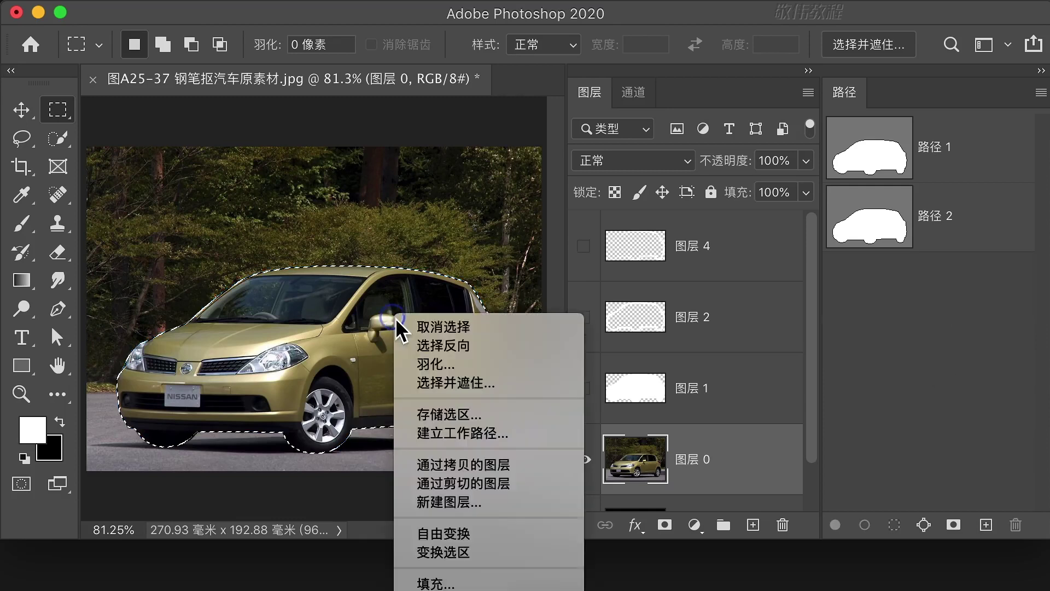
click(486, 432)
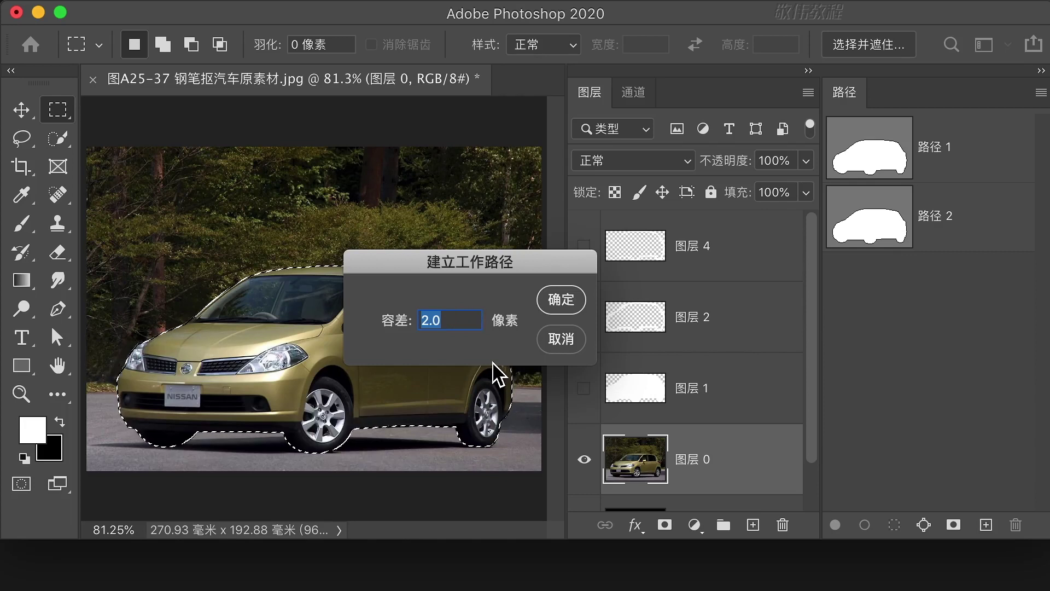
drag(459, 327, 430, 326)
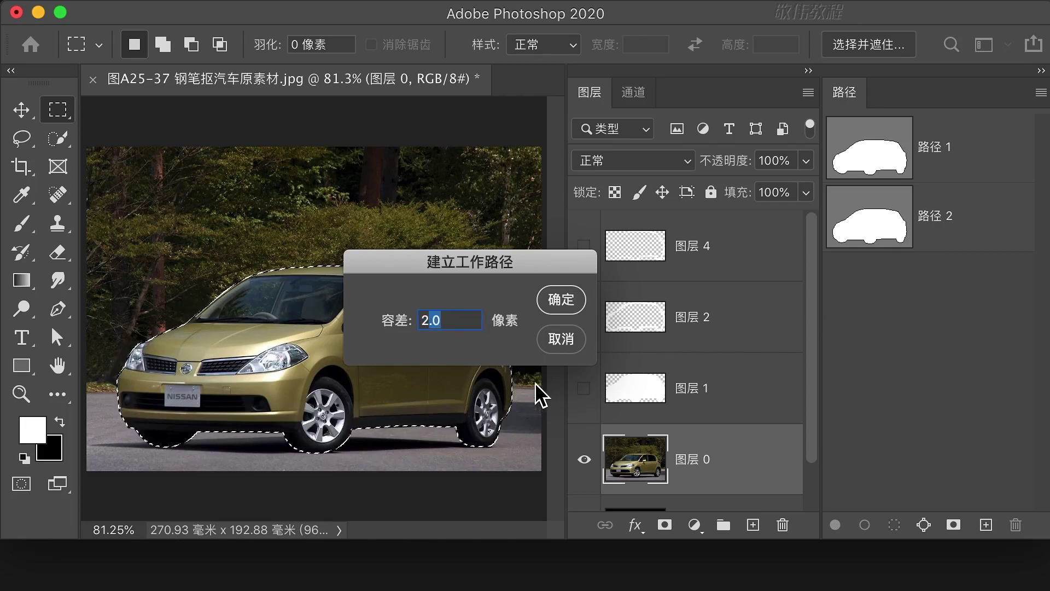
click(466, 320)
double_click(465, 319)
drag(457, 321, 429, 321)
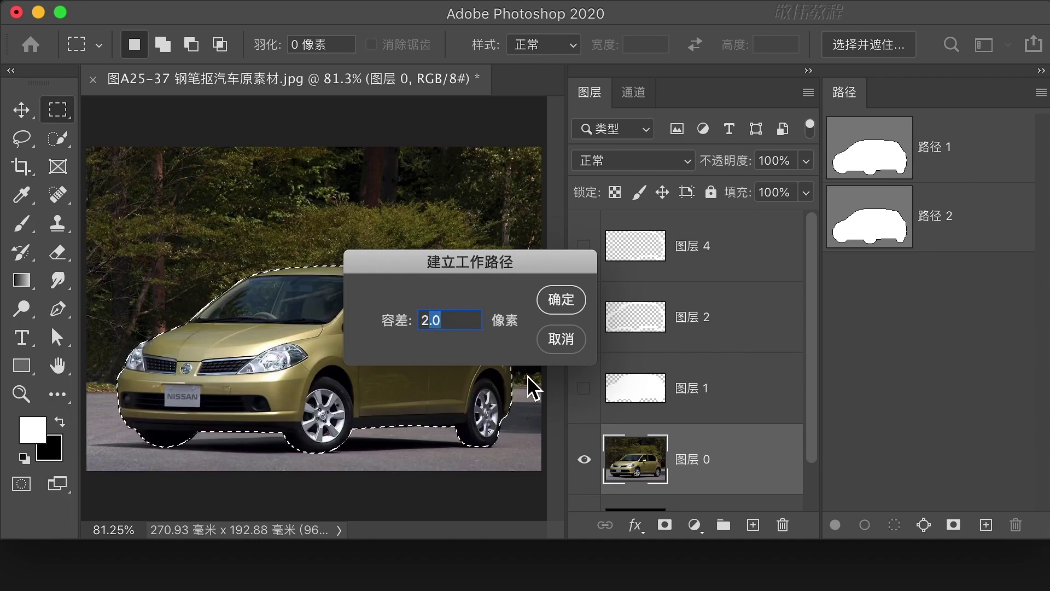
click(467, 319)
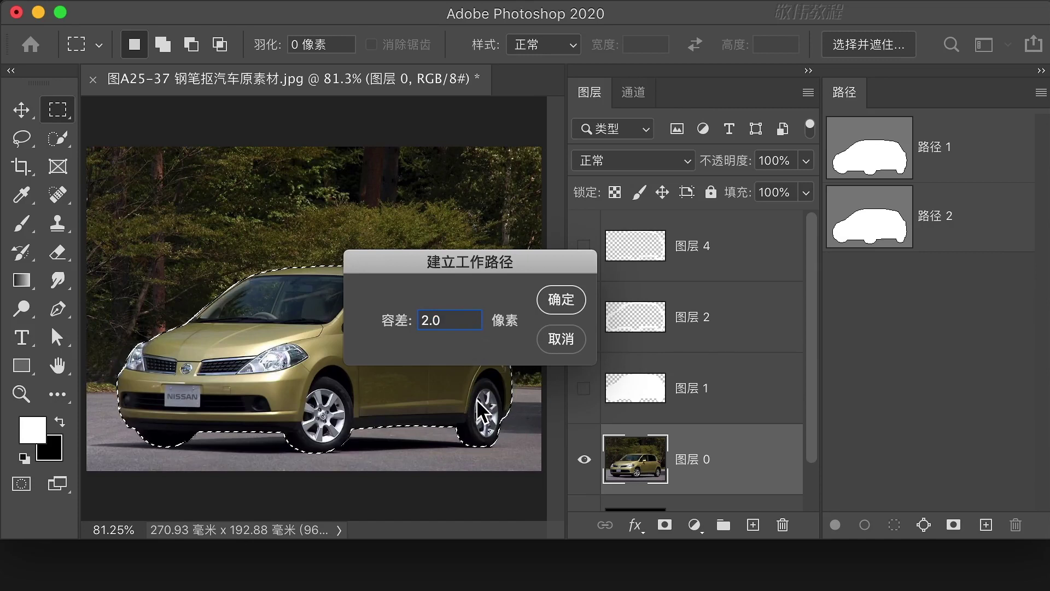
double_click(461, 320)
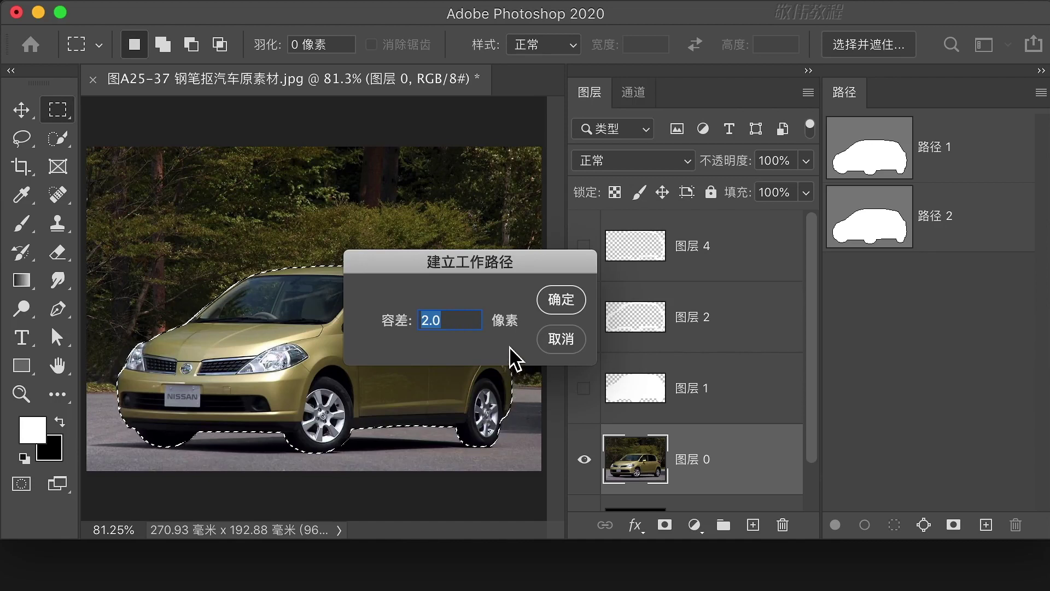
text(8)
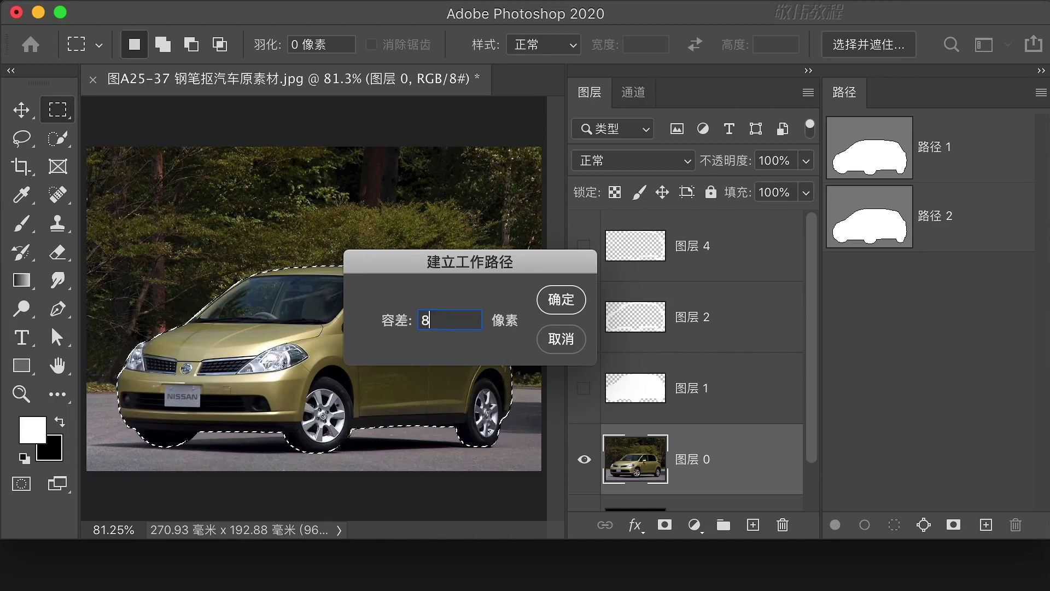
click(564, 304)
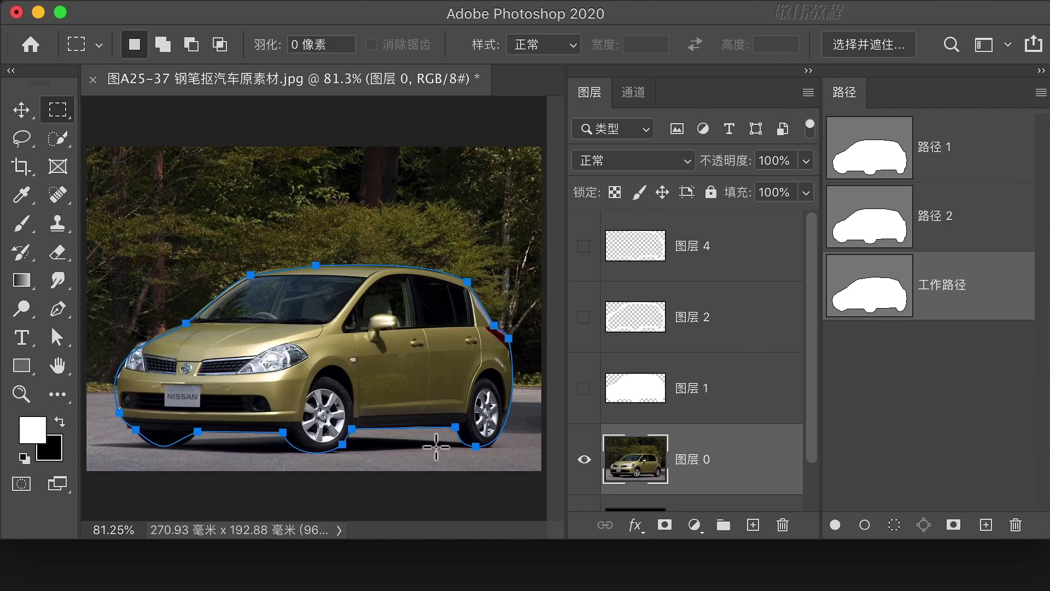
Hide 图层 0 and compare the work path's outline and anchor points with 路径 1.
drag(812, 432, 809, 461)
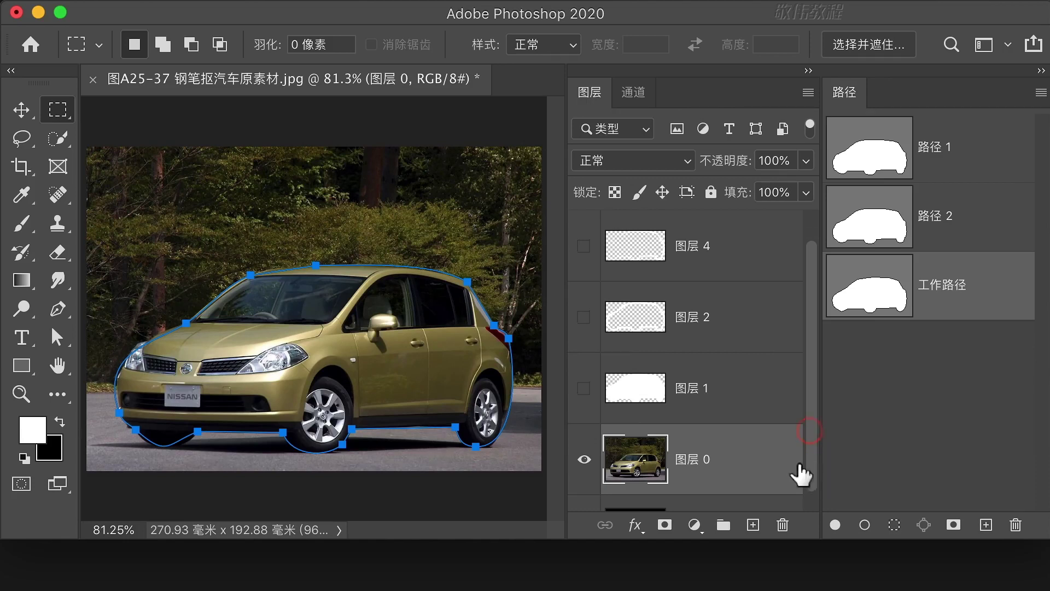
click(585, 460)
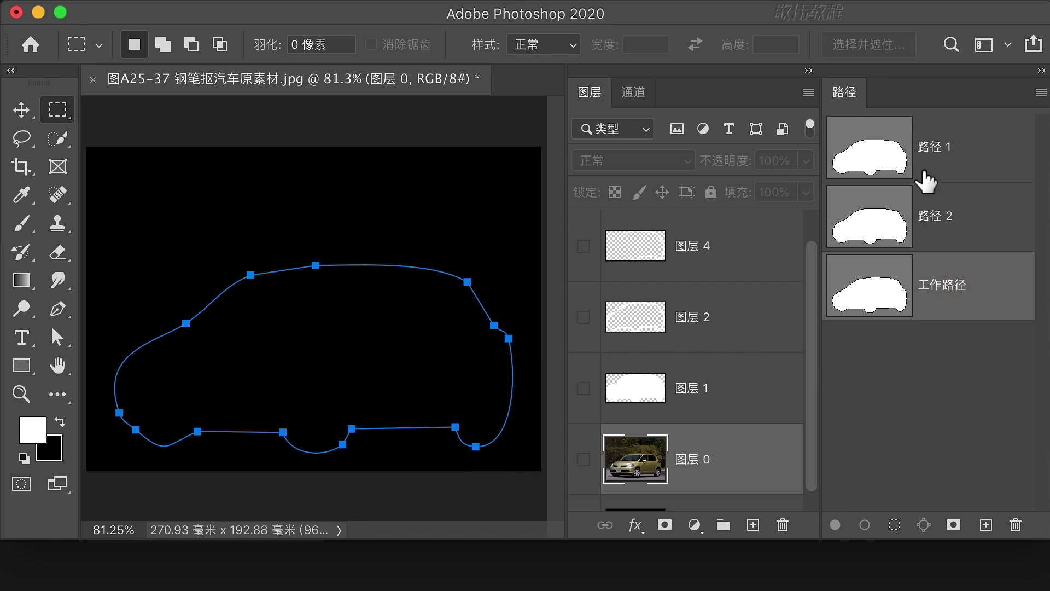
click(978, 146)
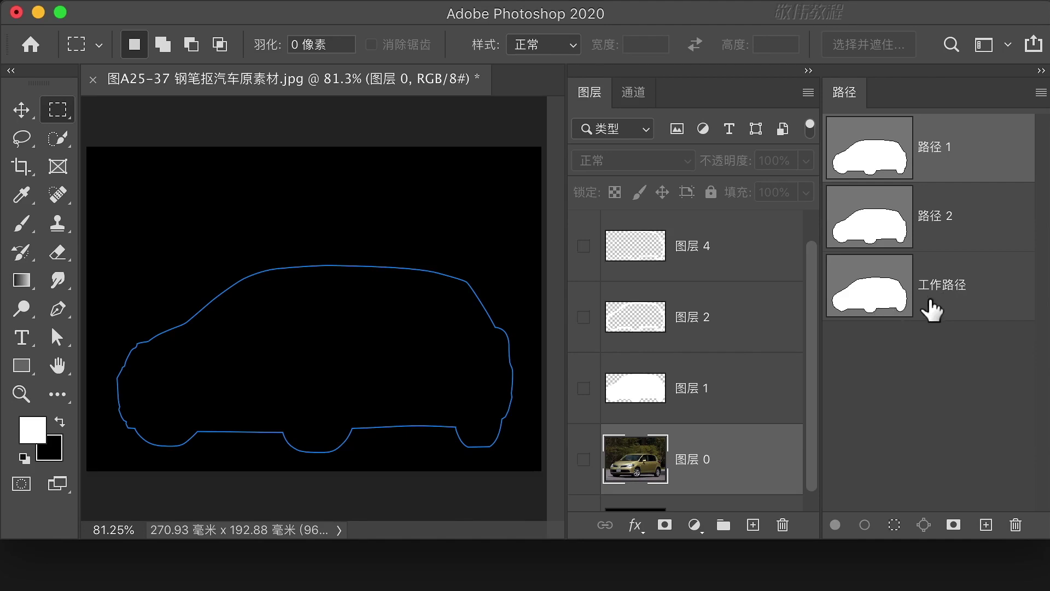
click(954, 293)
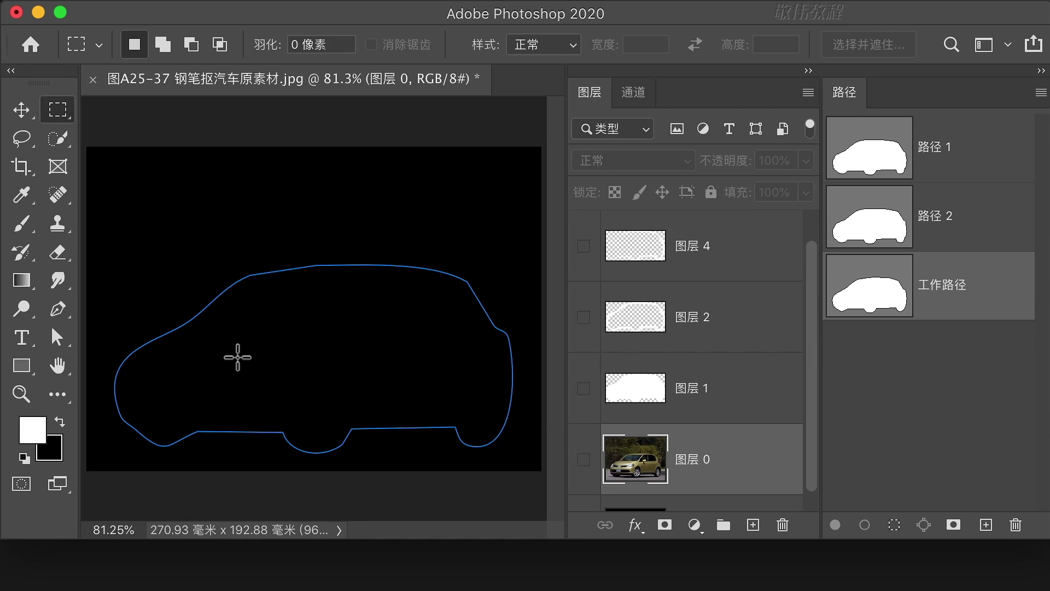
click(58, 337)
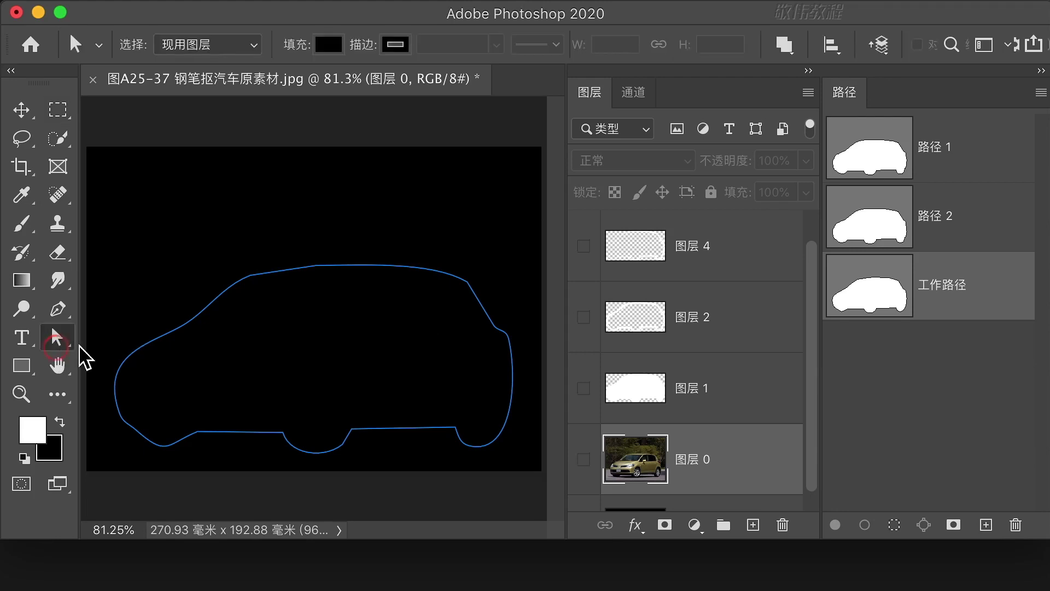
click(205, 311)
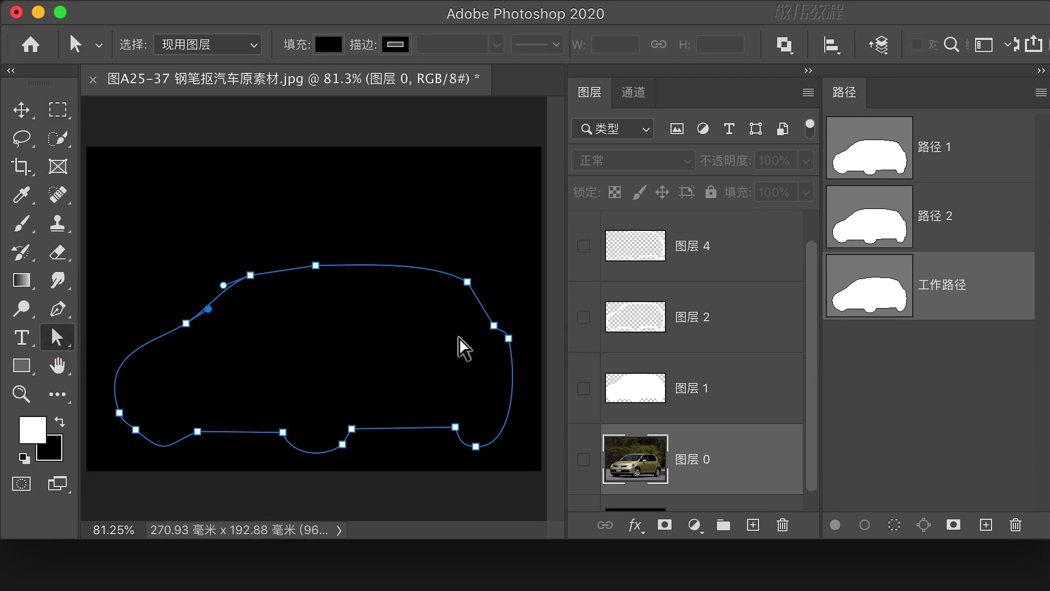
With the Pen tool active, add a vector mask to 图层 0 from 路径 1 to cut out the car.
click(57, 309)
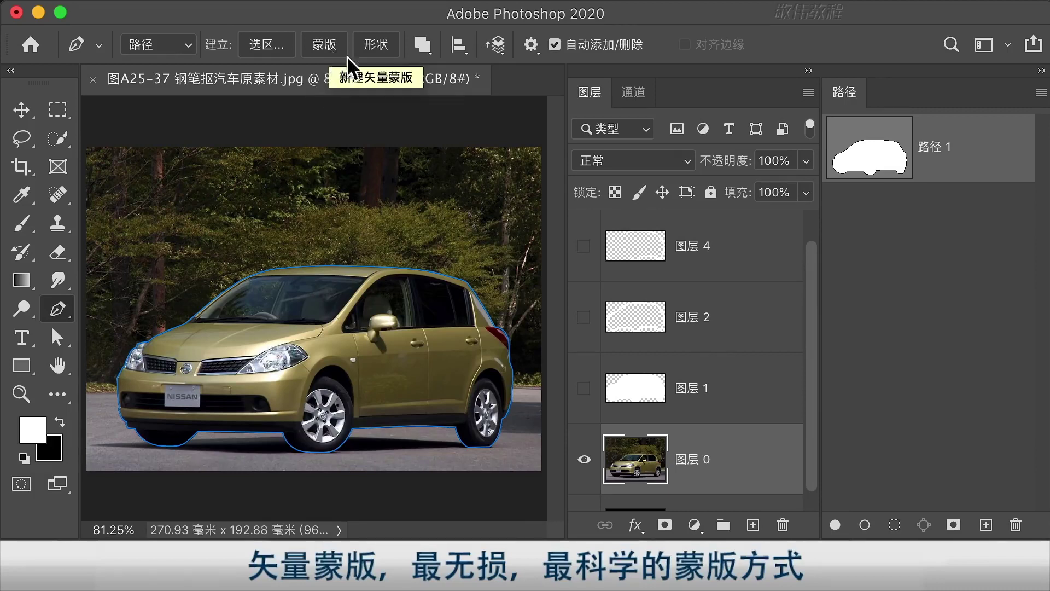
click(342, 15)
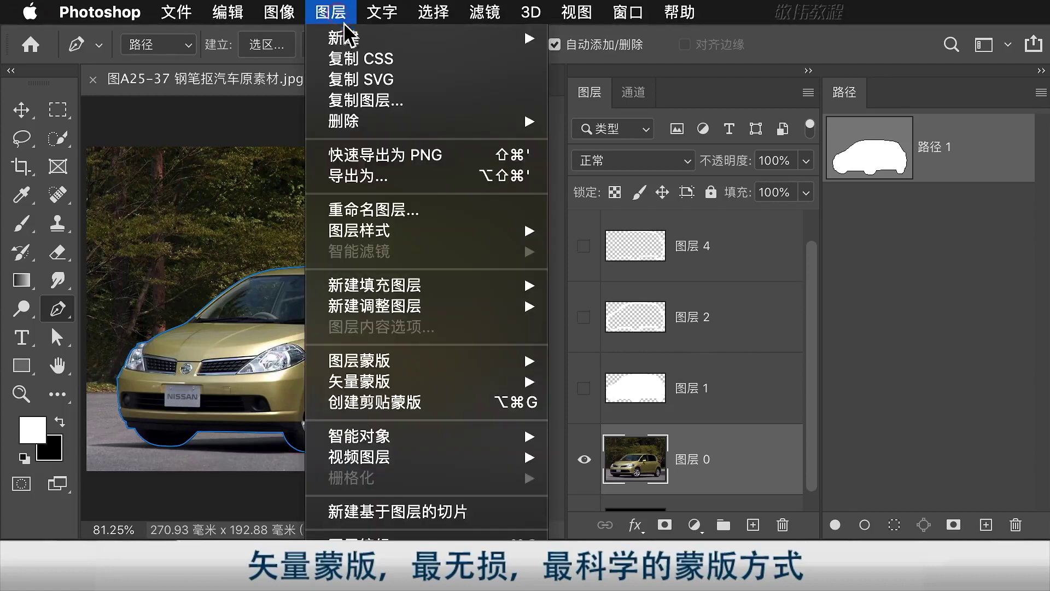
mouse_move(503, 381)
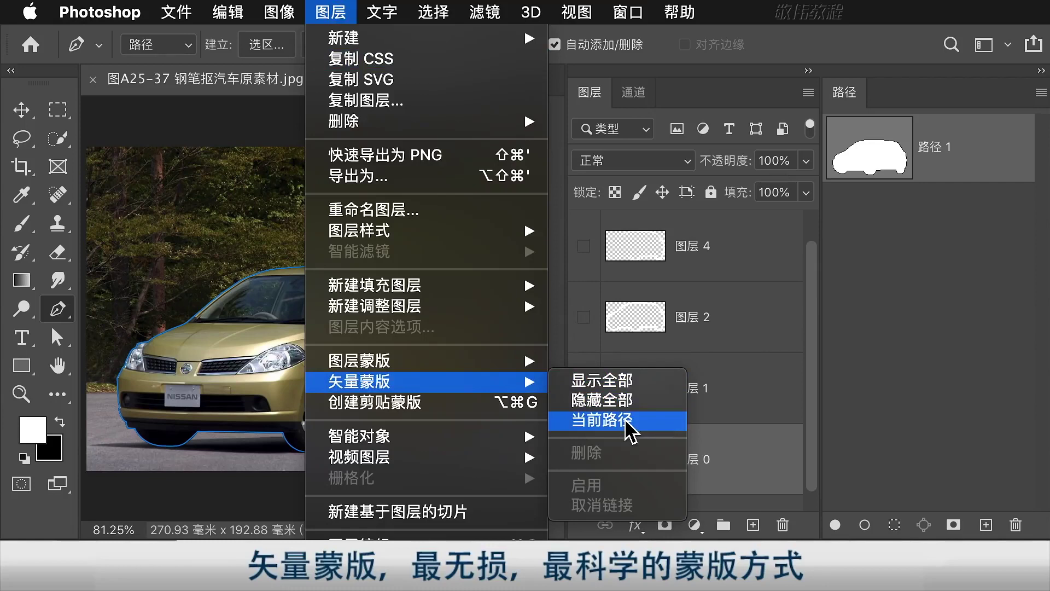
click(832, 45)
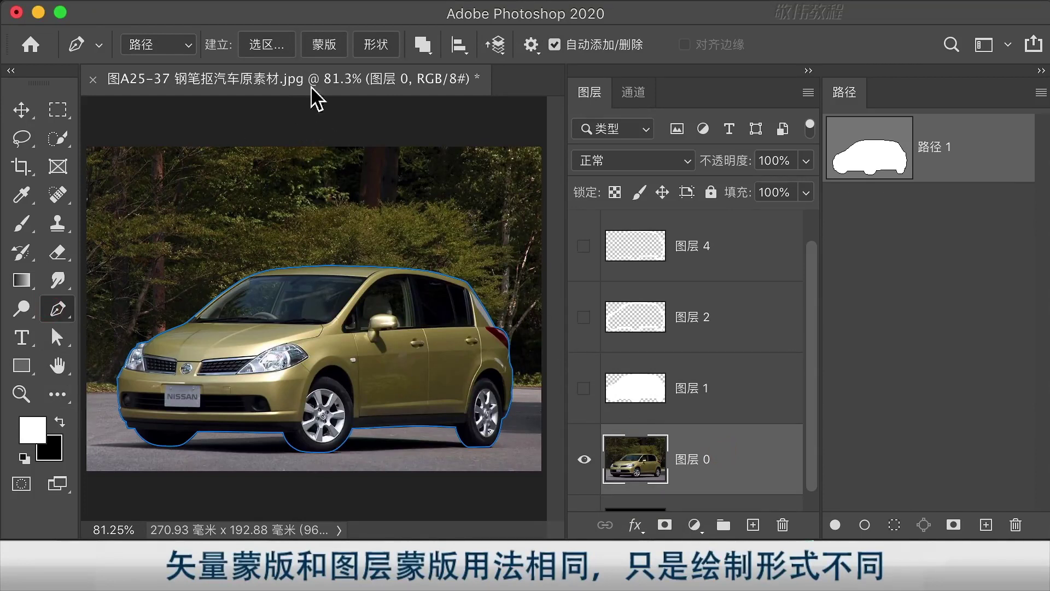
click(327, 48)
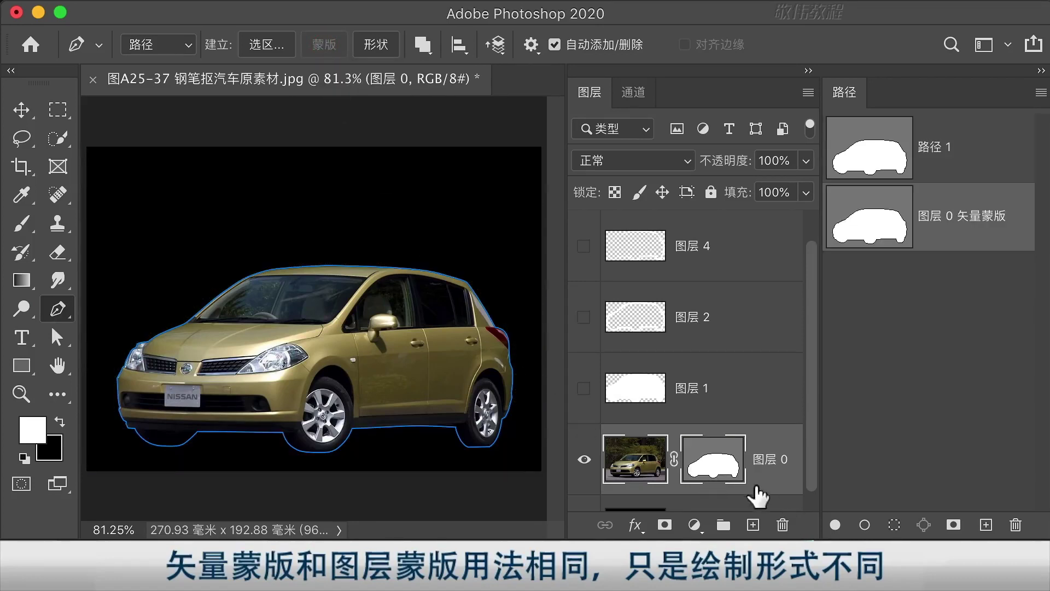
Toggle the vector mask of 图层 0 between active and inactive to examine its path outline on the car.
scroll(819, 462, down, 2)
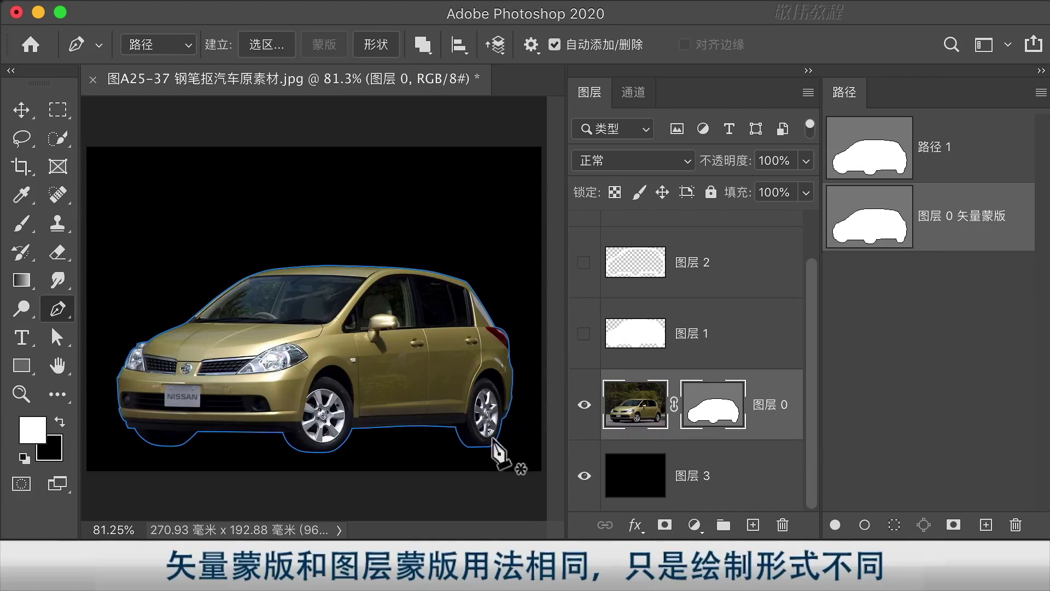
click(722, 410)
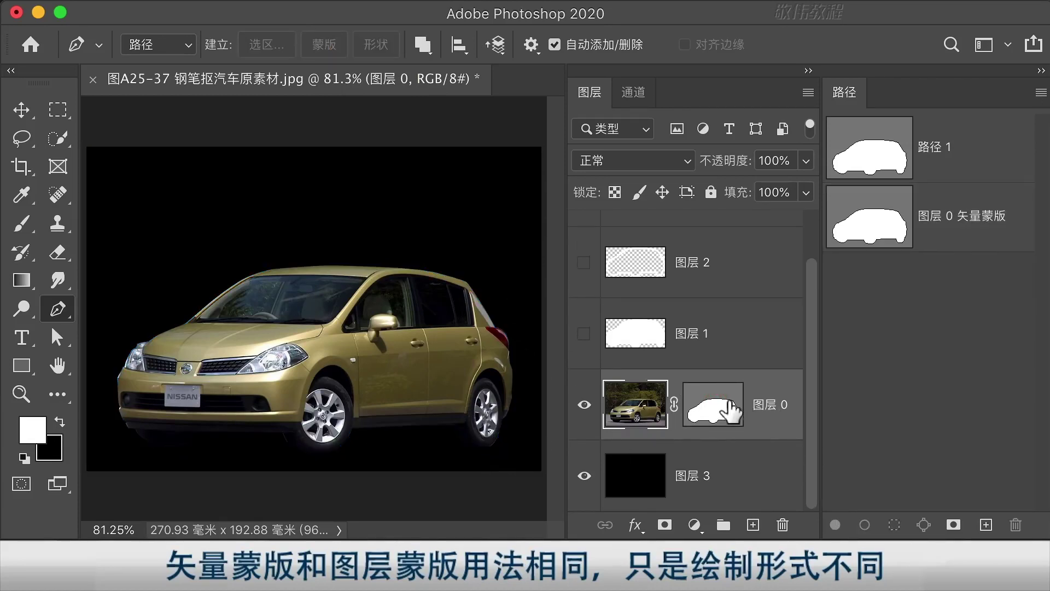
click(962, 219)
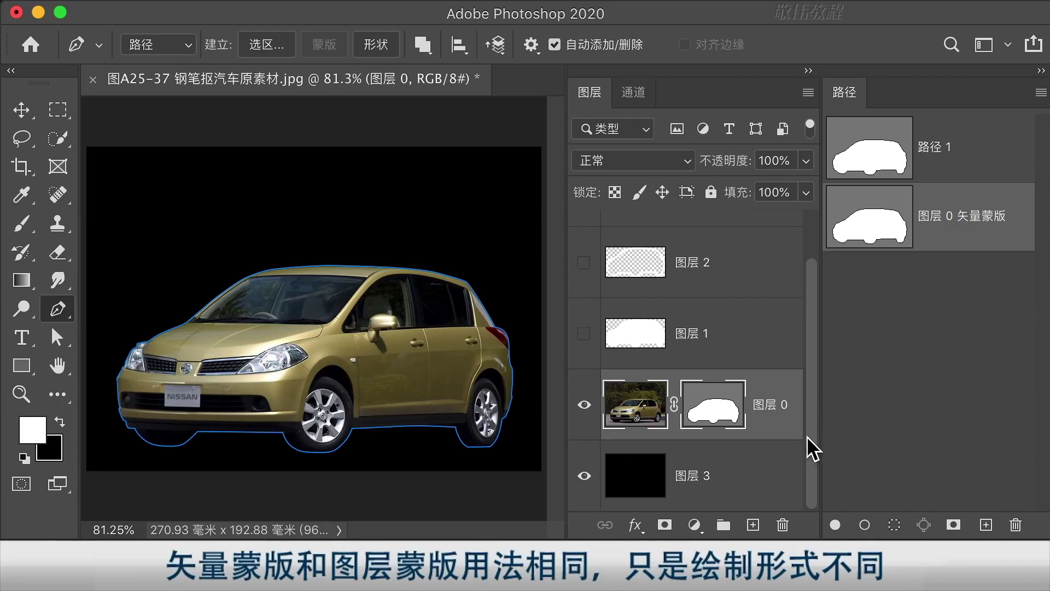
click(945, 374)
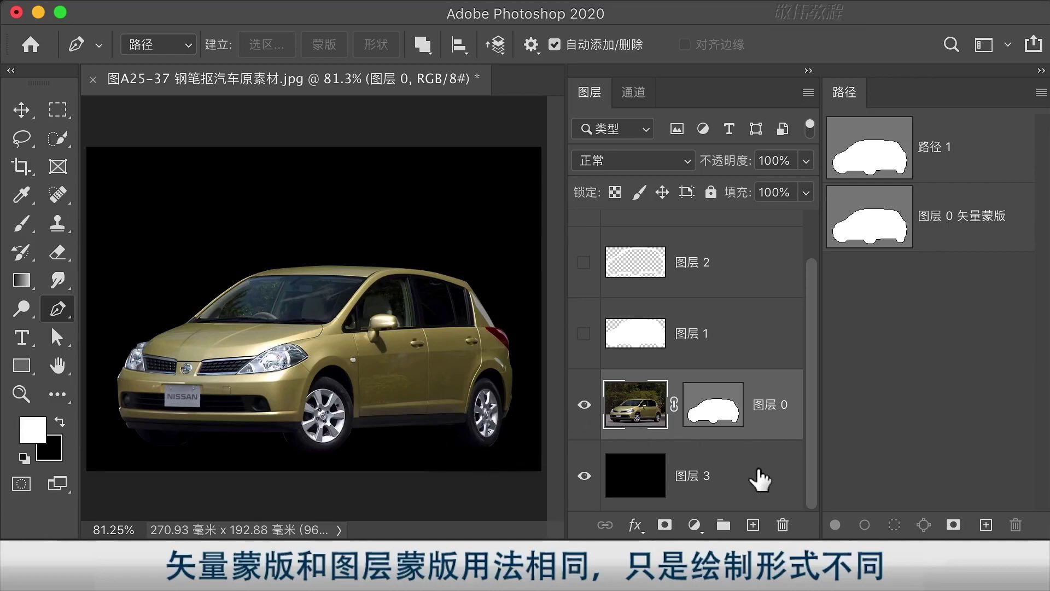
Fill the background layer 图层 3 with white, and make the vector mask of 图层 0 active.
click(737, 473)
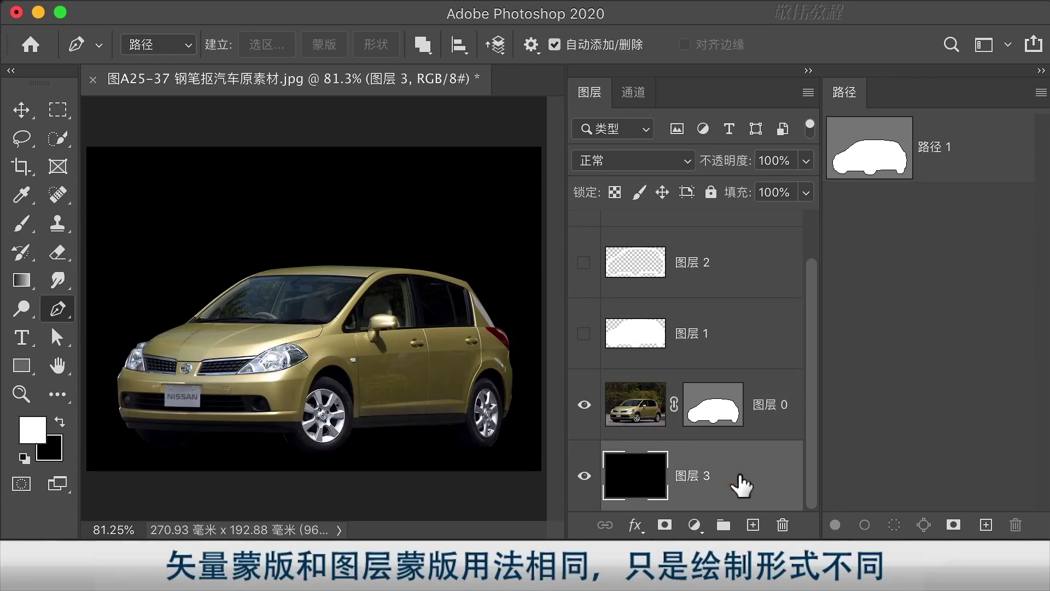
key(alt+Delete)
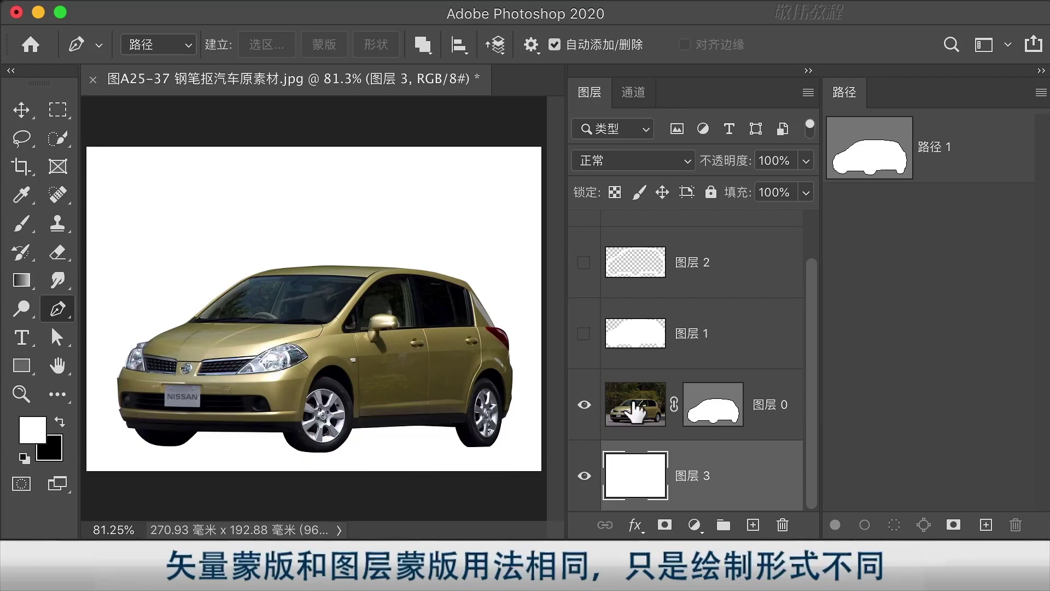
click(802, 406)
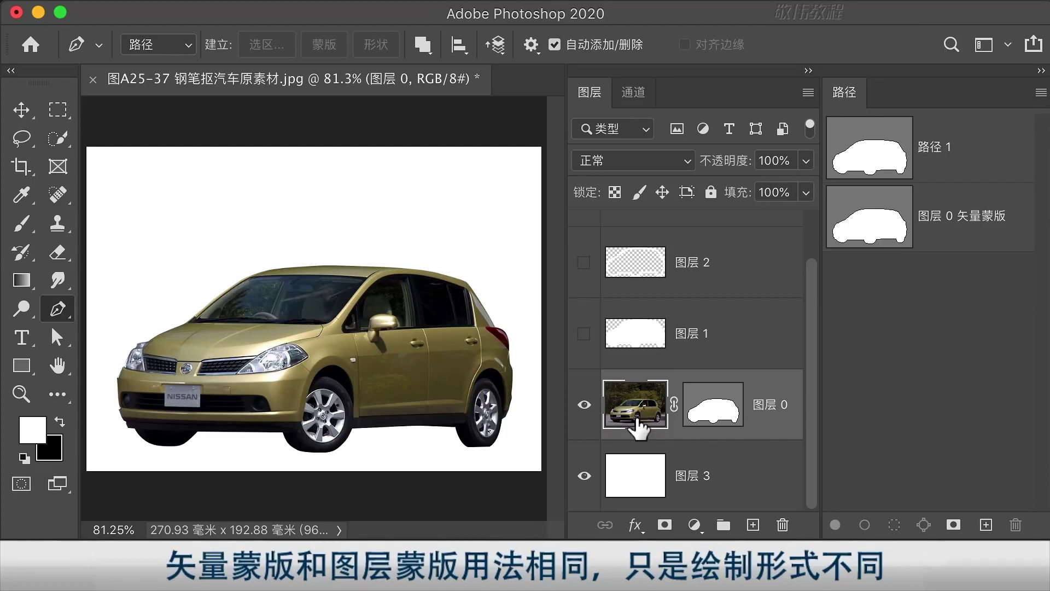
click(716, 411)
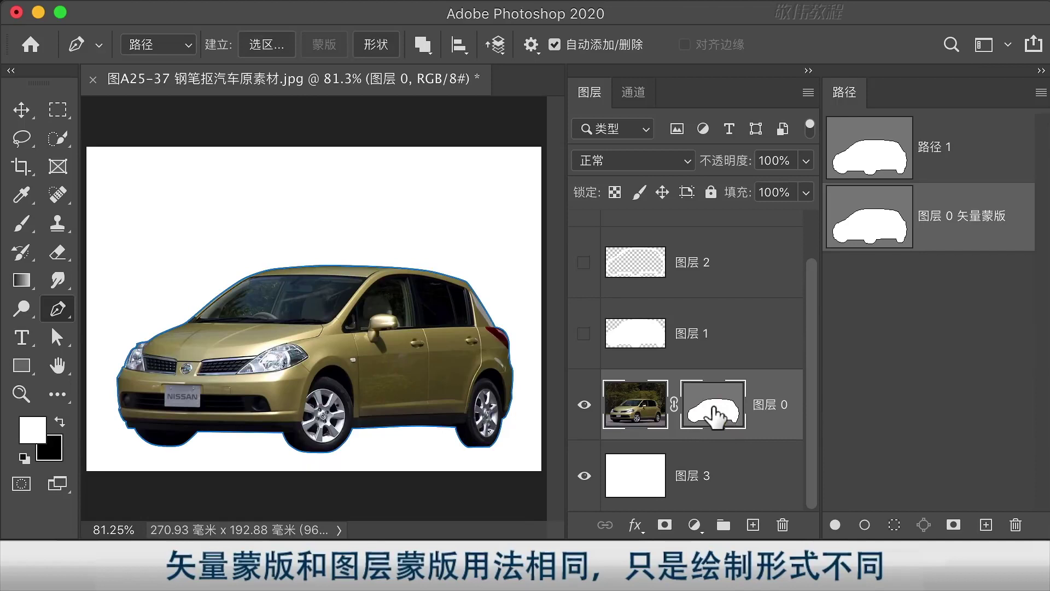
click(711, 408)
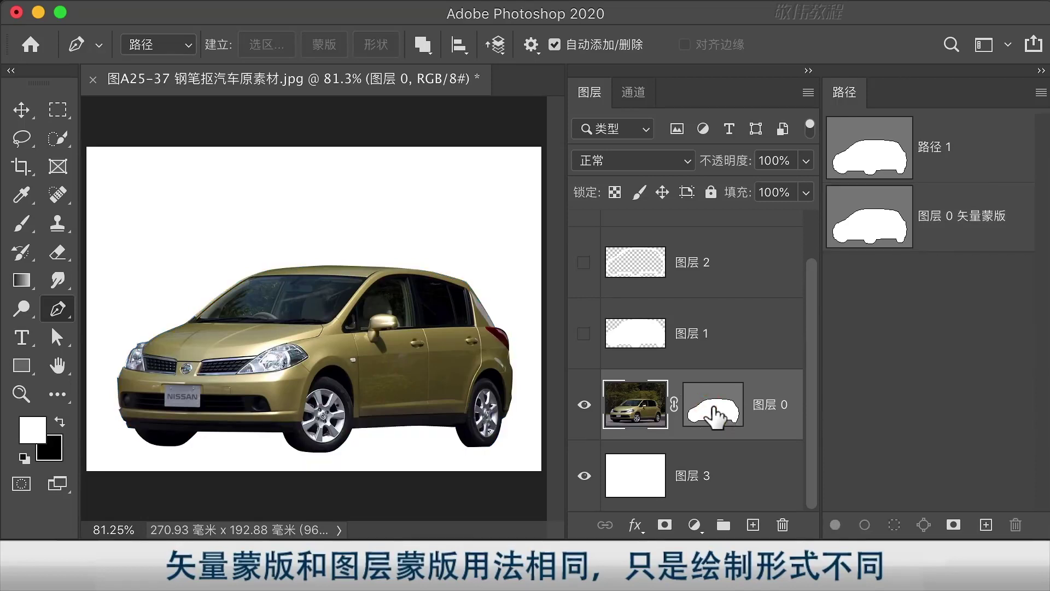
click(713, 418)
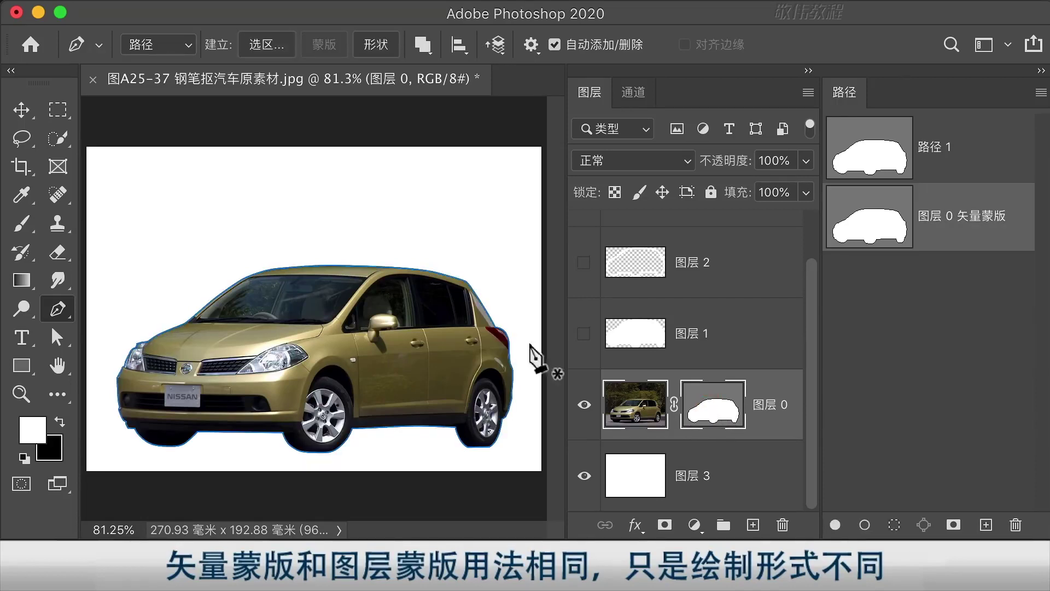
With the Direct Selection tool, move the mask's front roof anchor point above the car and then down into the windshield.
click(58, 337)
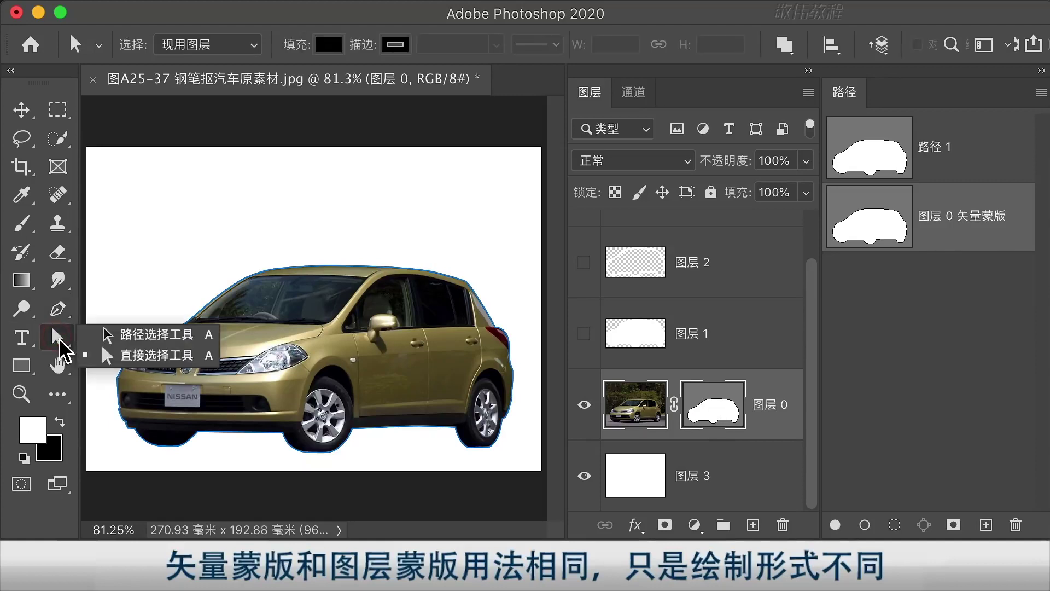
click(139, 359)
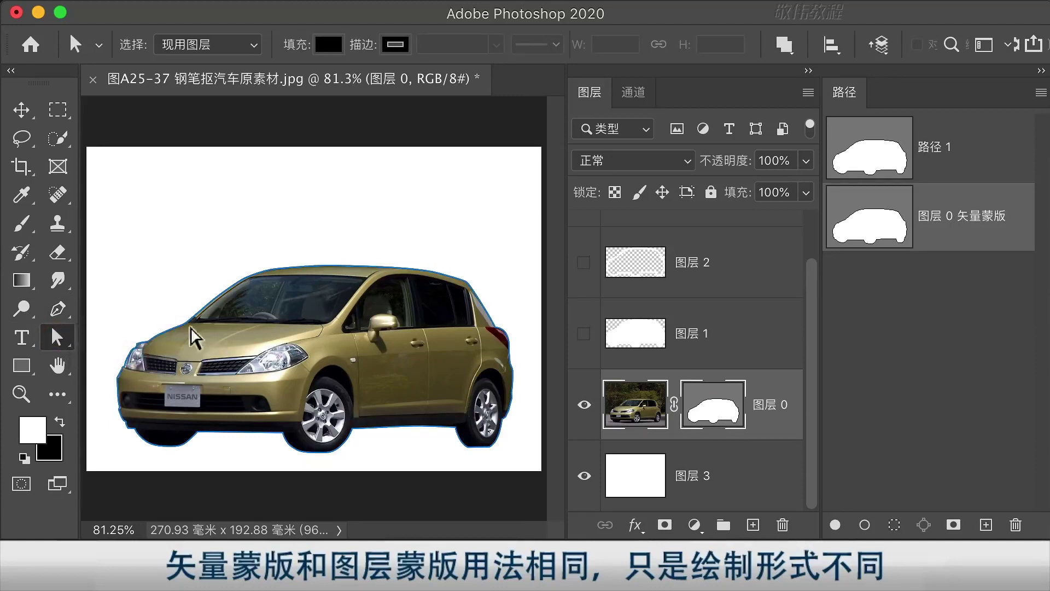
click(225, 289)
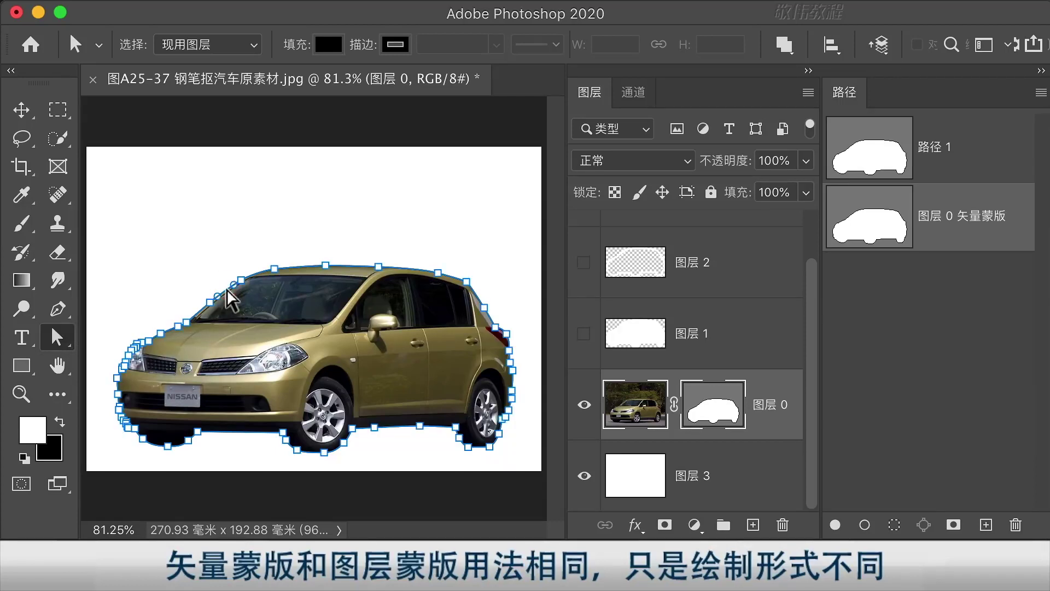
click(274, 268)
drag(274, 268, 261, 205)
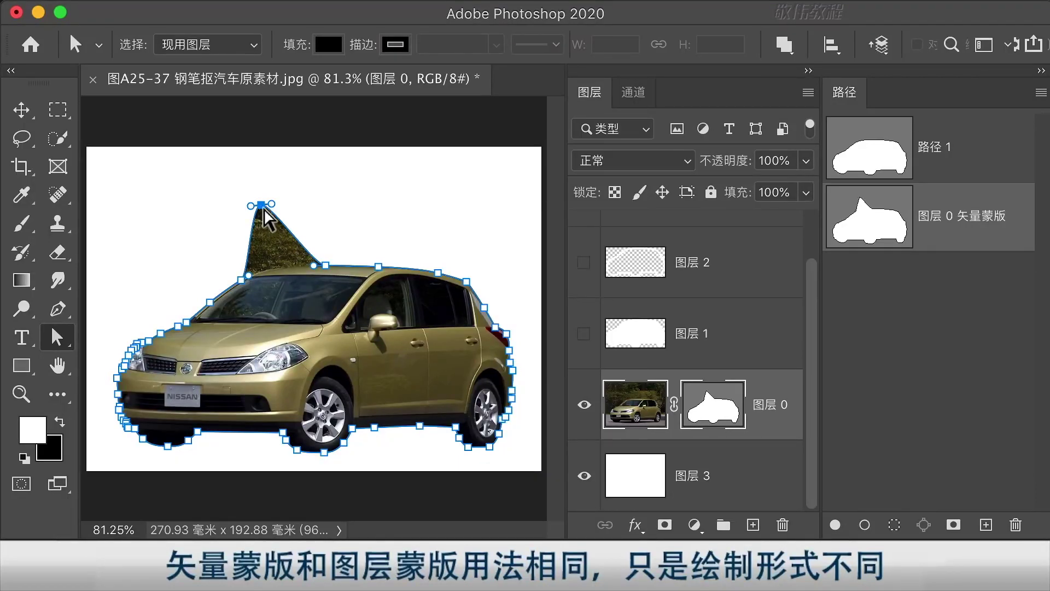
drag(261, 205, 287, 304)
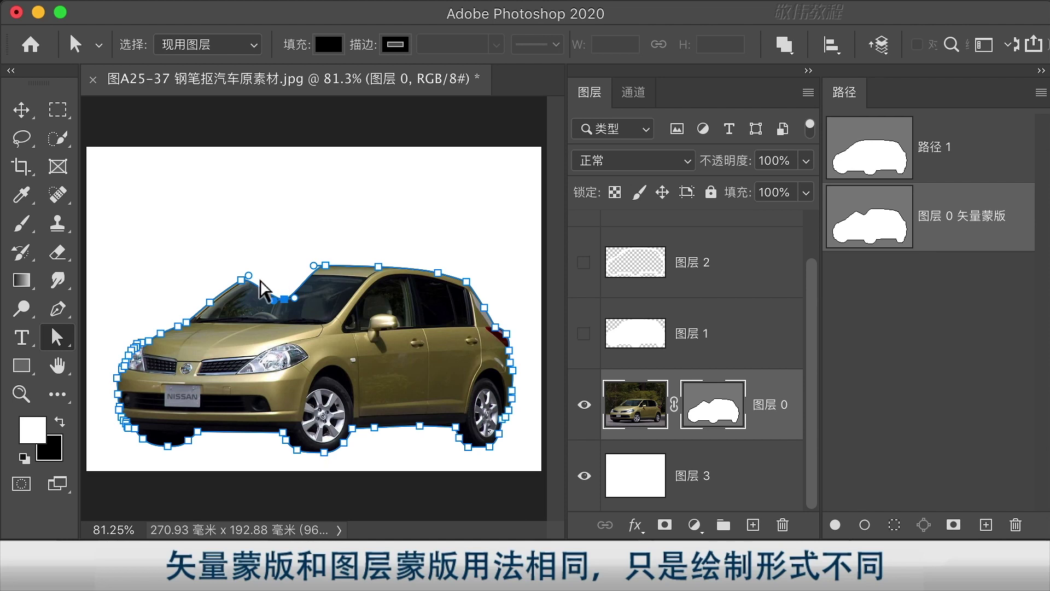
With the Pen tool, add a closed six-point polygon to the vector mask above the car's hood.
click(57, 307)
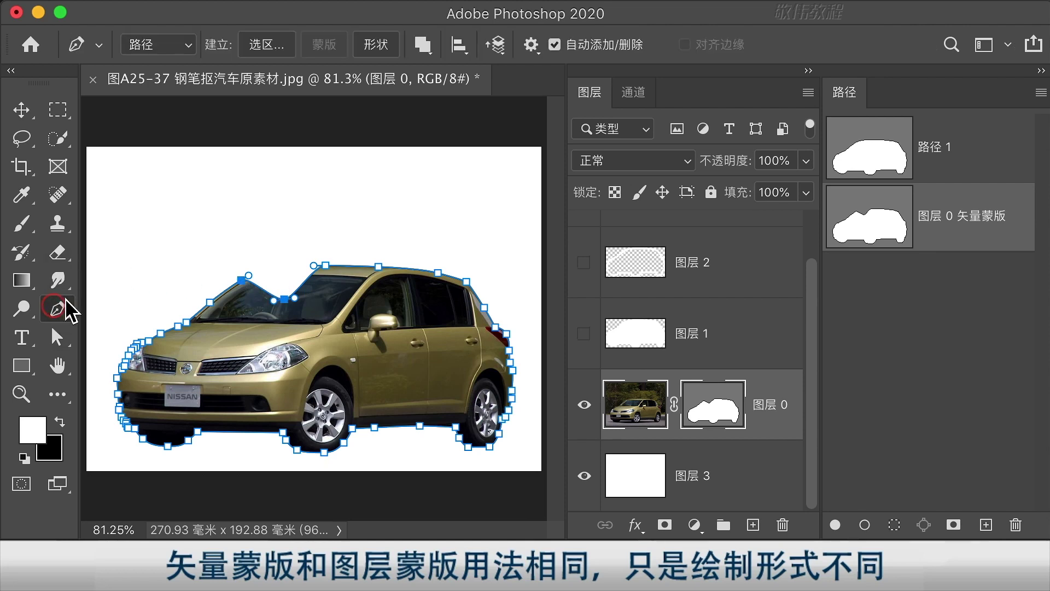
click(146, 228)
click(212, 215)
click(248, 232)
click(204, 270)
click(155, 291)
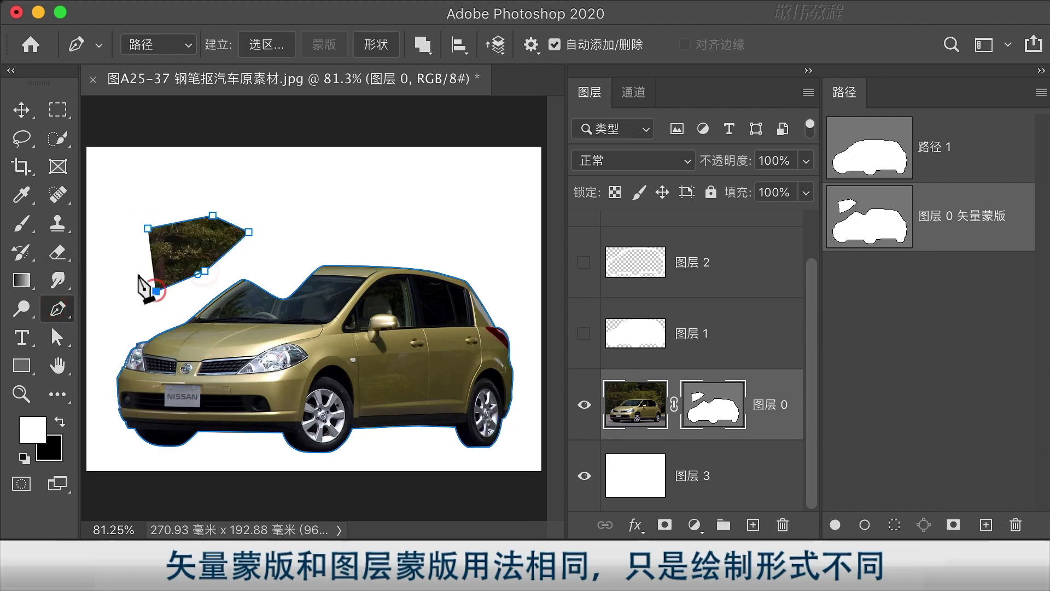
click(135, 267)
click(148, 228)
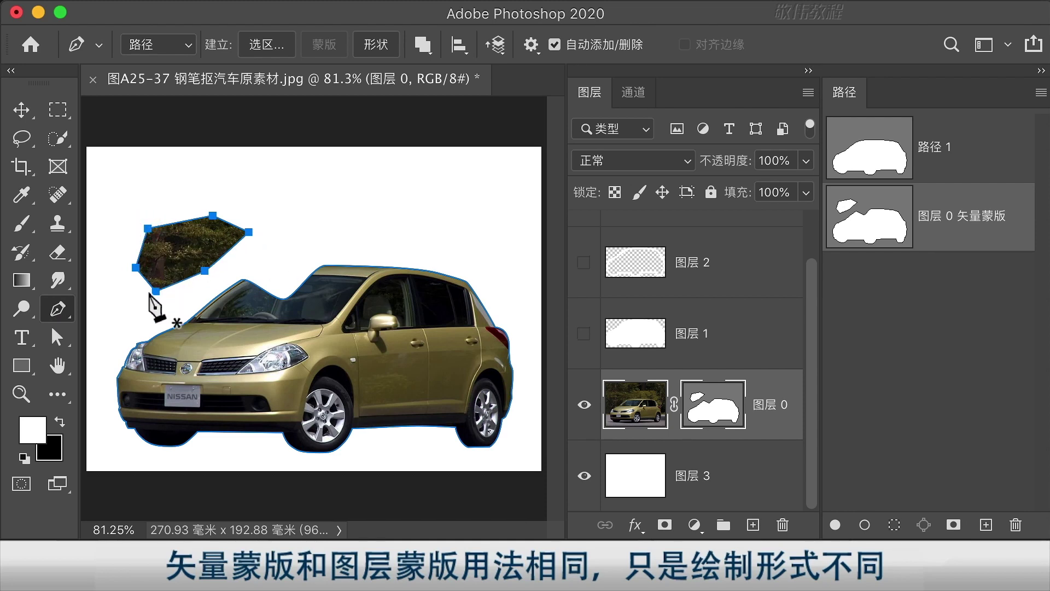
Reselect the car outline with the Direct Selection tool and reshape its hood, windshield and roof by moving anchor points.
click(57, 337)
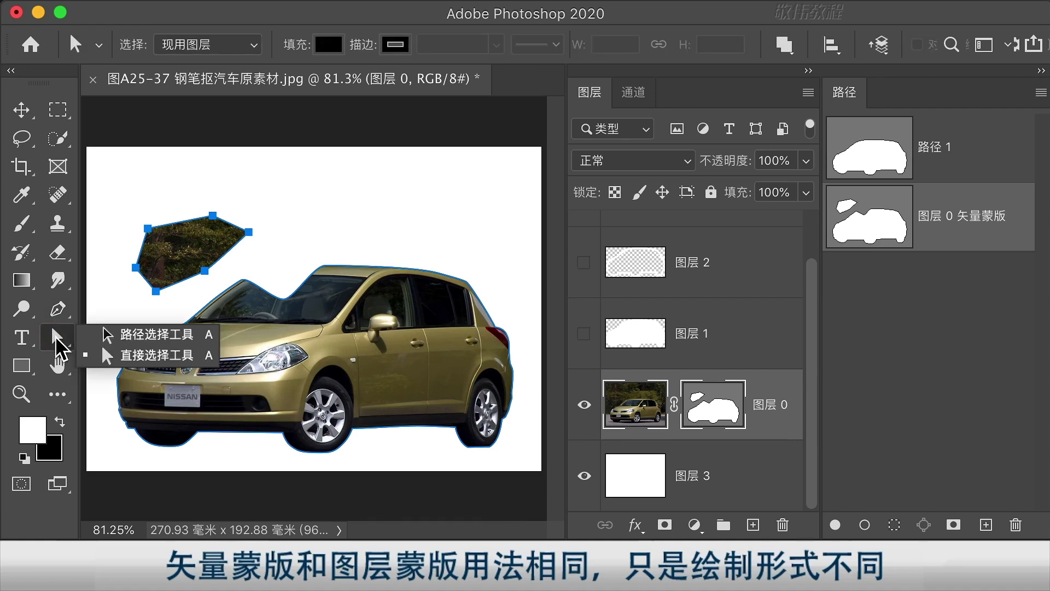
click(137, 356)
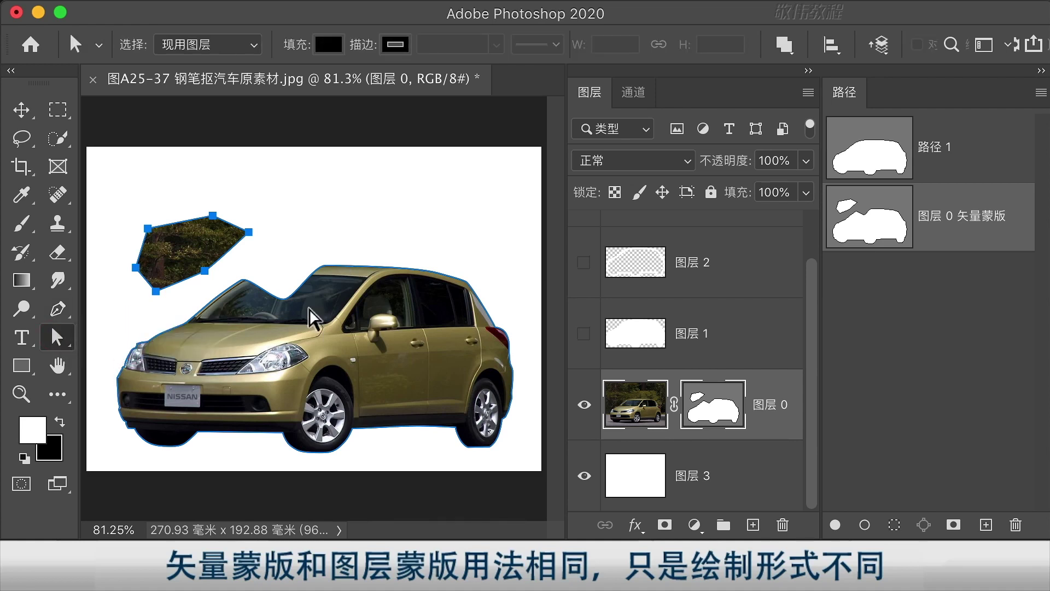
click(298, 287)
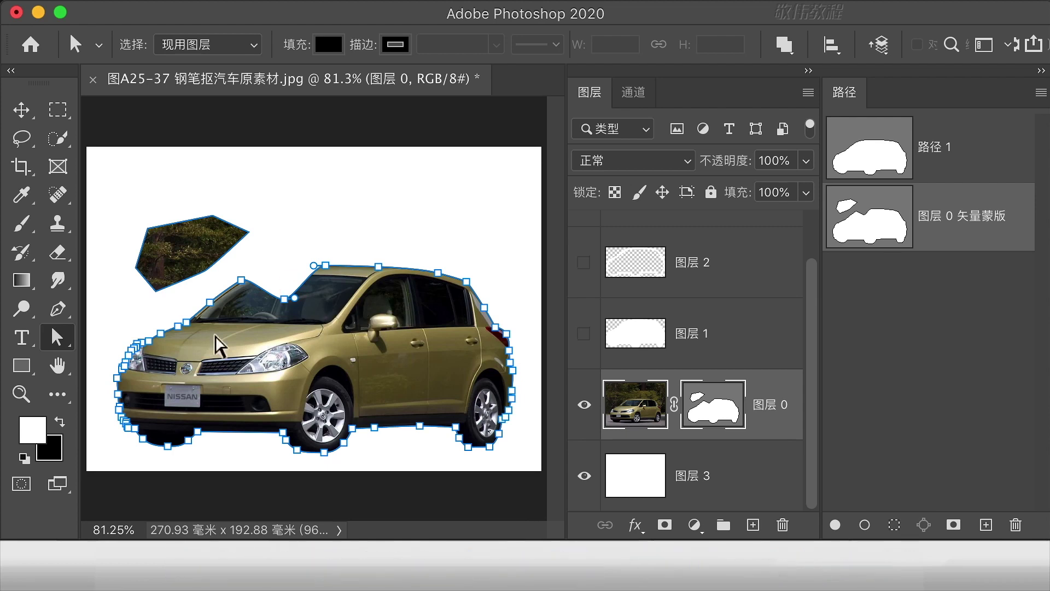
click(167, 445)
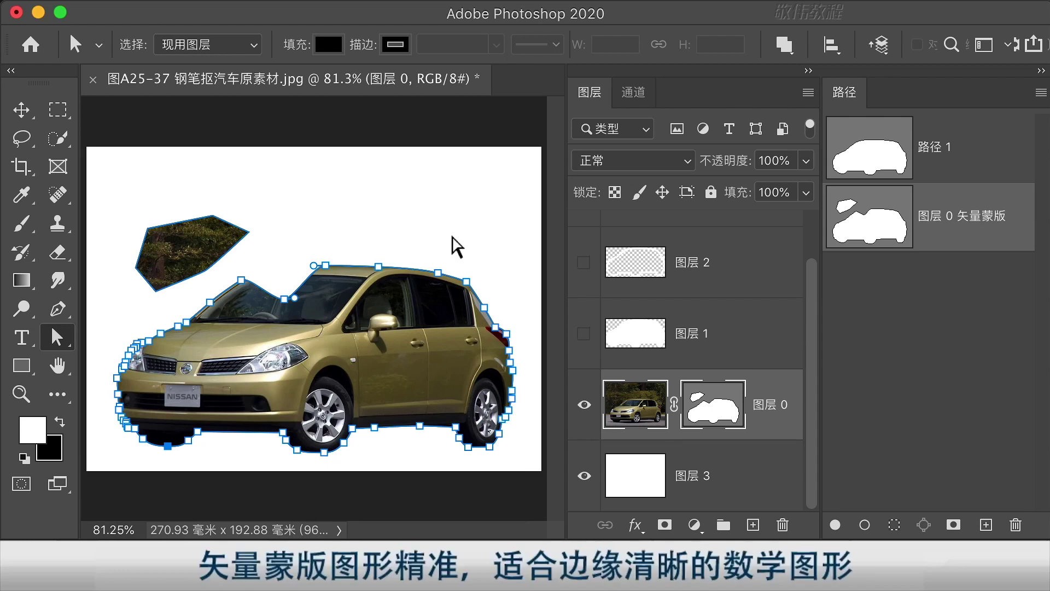
click(378, 267)
drag(187, 322, 203, 330)
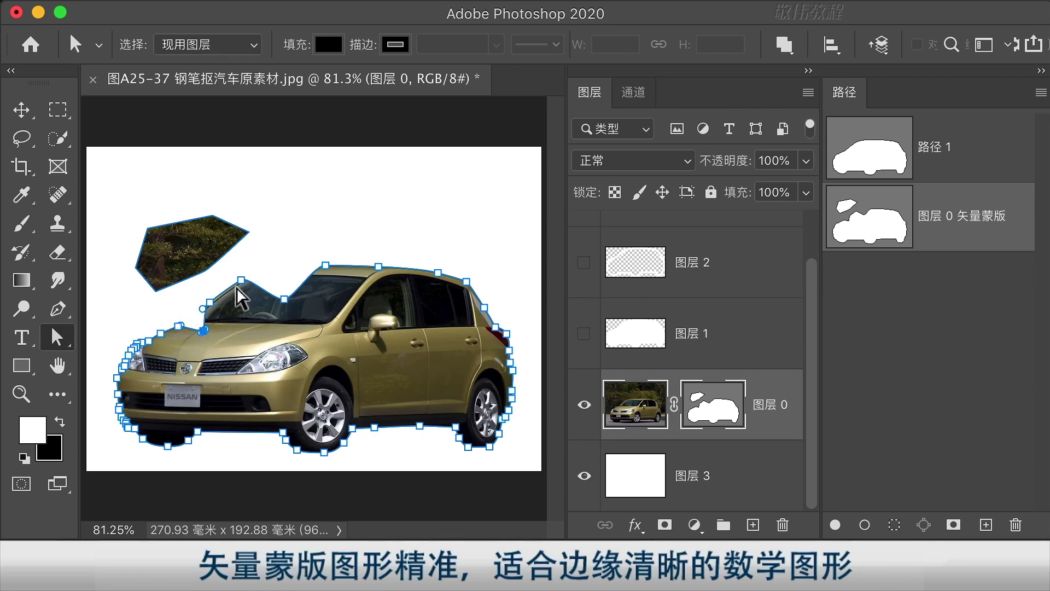
drag(241, 280, 244, 292)
drag(378, 267, 312, 247)
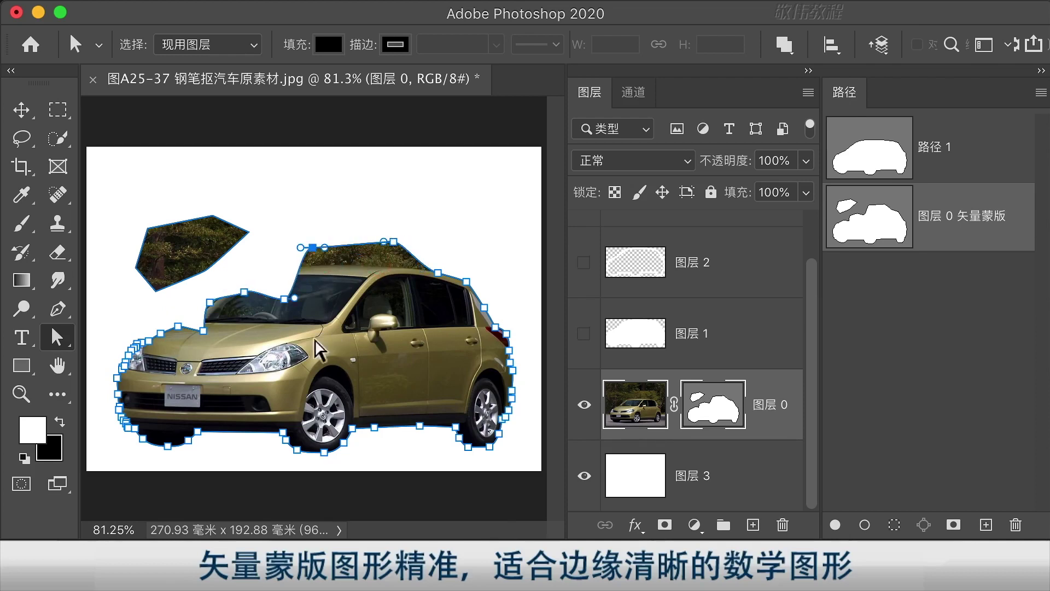
Distort the vector mask further by moving anchor points at the headlight, windshield, roof and rear of the car.
drag(144, 355, 179, 360)
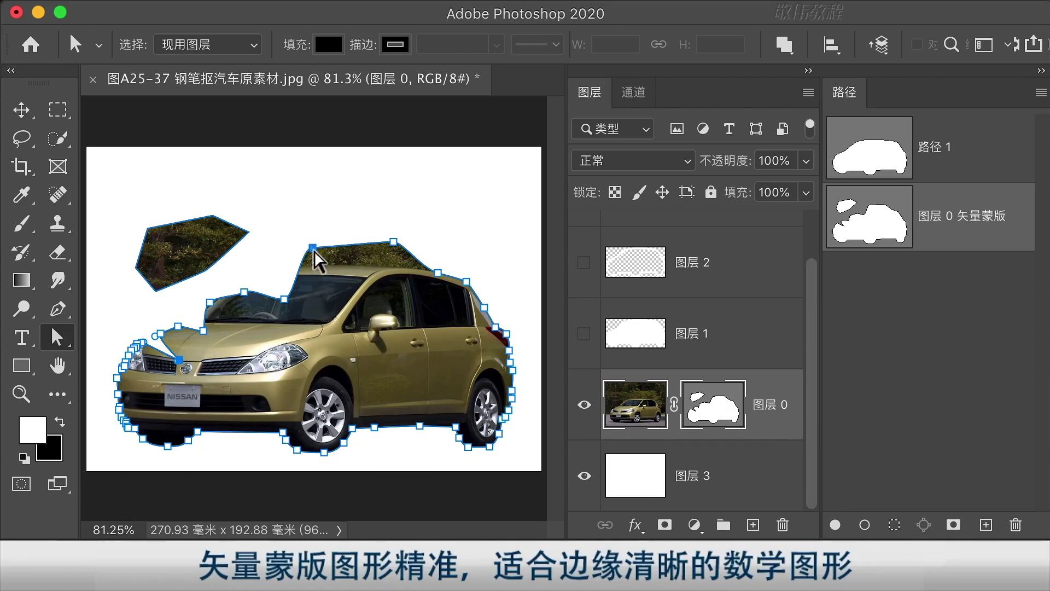
drag(312, 247, 343, 271)
drag(393, 241, 338, 234)
drag(284, 299, 213, 270)
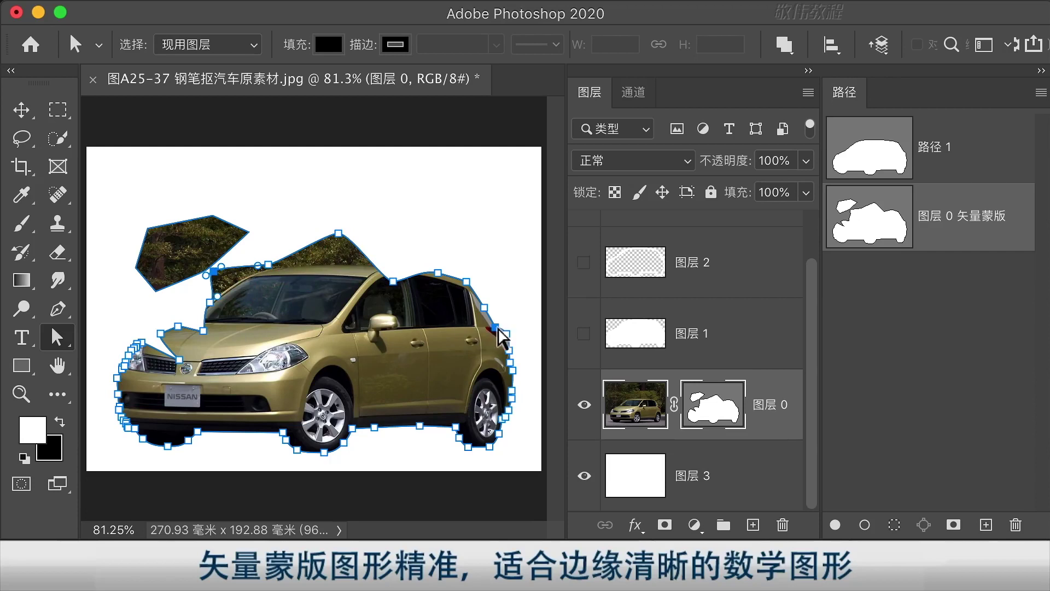
drag(495, 327, 501, 305)
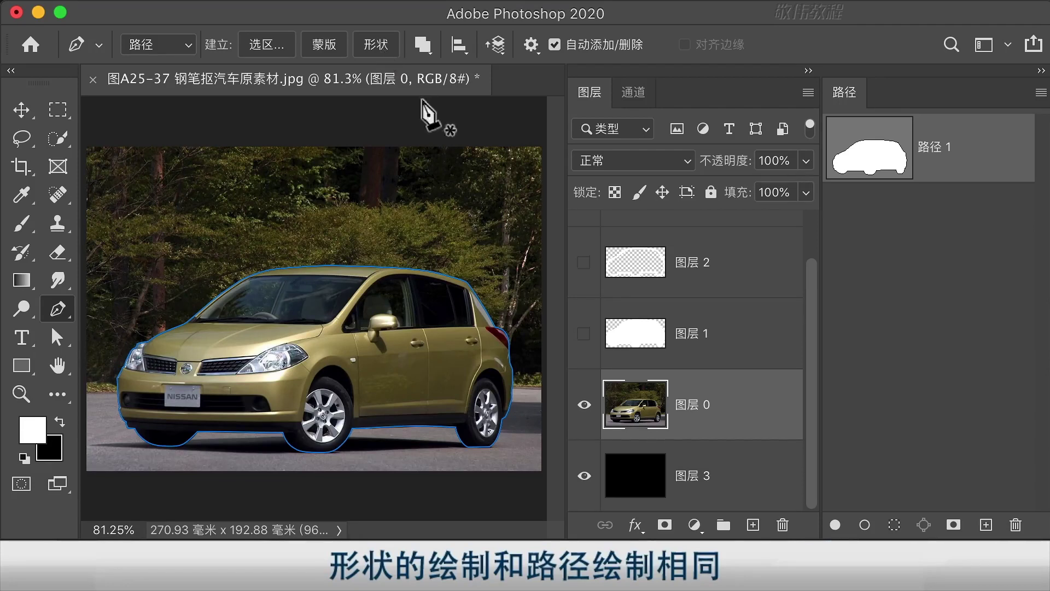
Create a shape layer from 路径 1 with the Pen tool active, and select that shape layer above 图层 0.
click(383, 54)
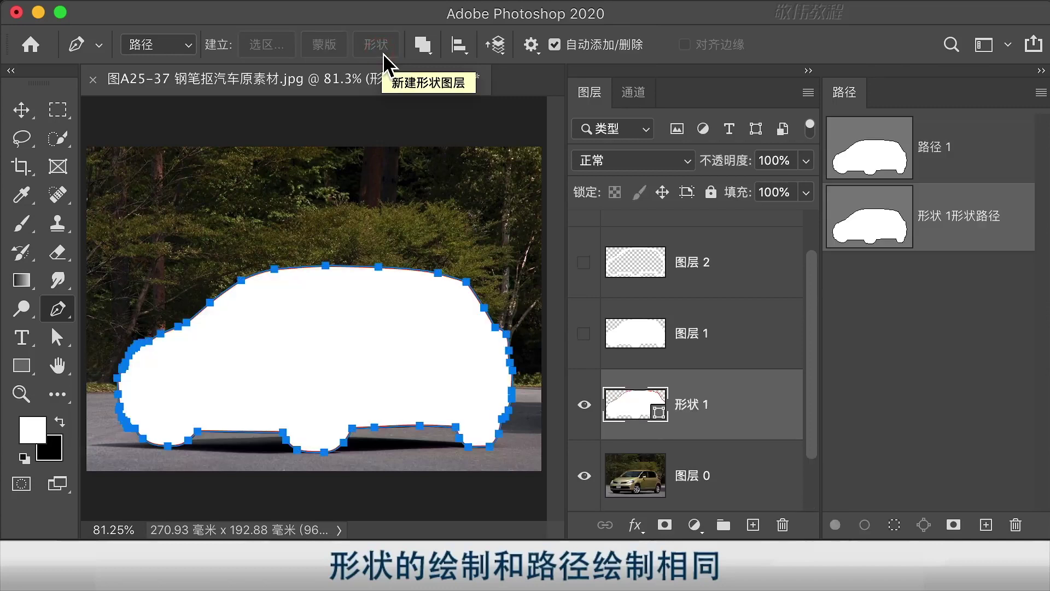
click(771, 498)
click(723, 407)
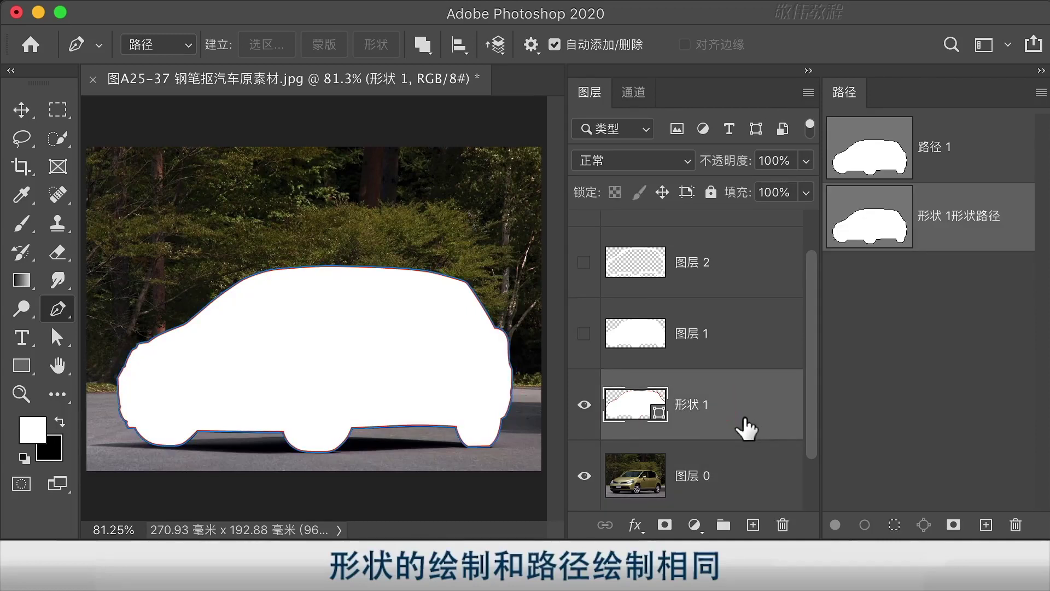
Delete the hidden layers 图层 1, 图层 2 and 图层 4, and select the 形状 1 layer.
click(746, 330)
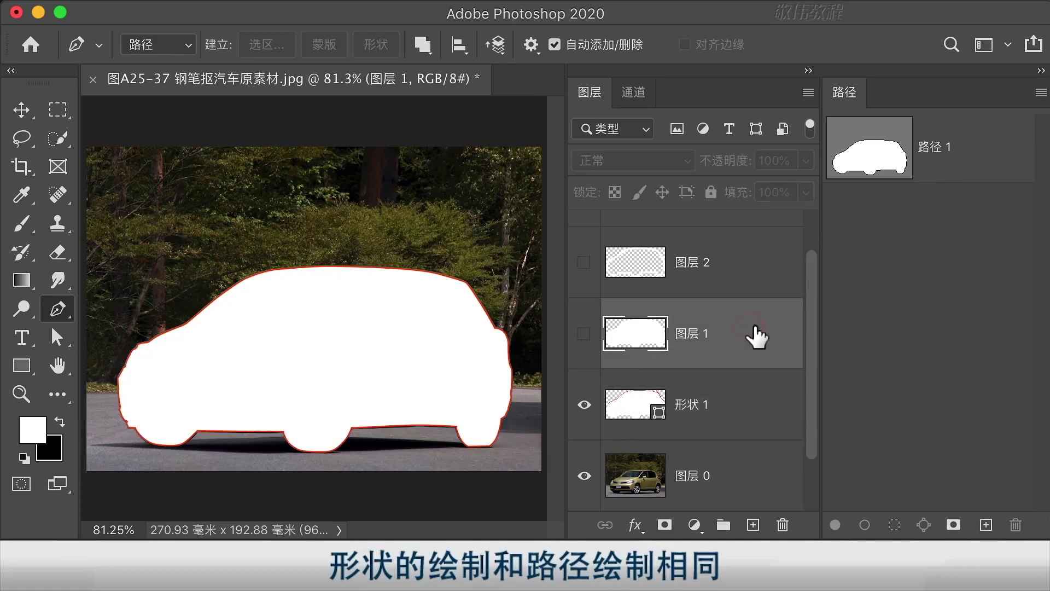
click(782, 525)
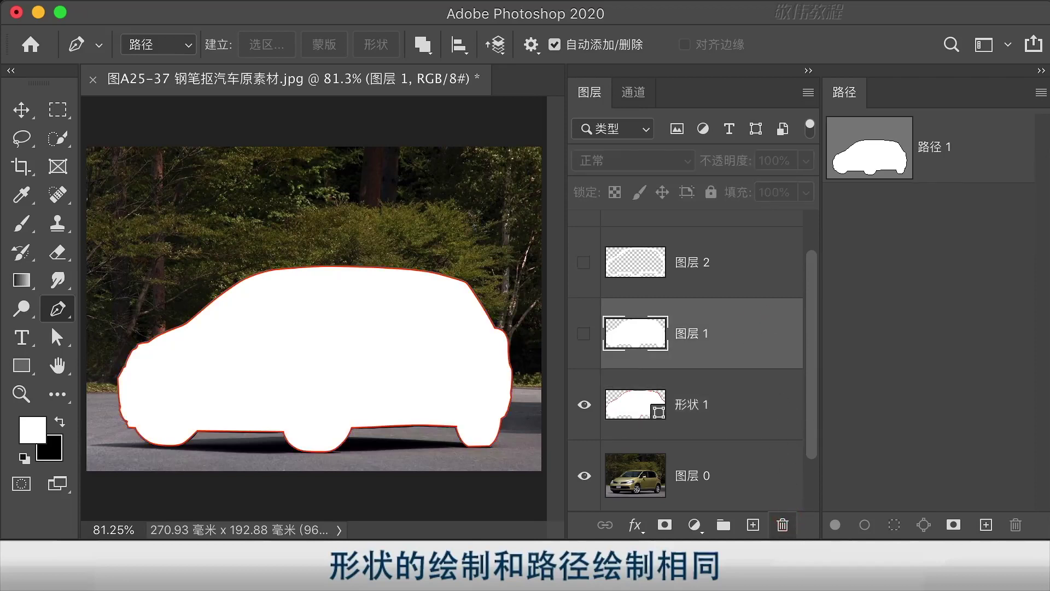
click(725, 265)
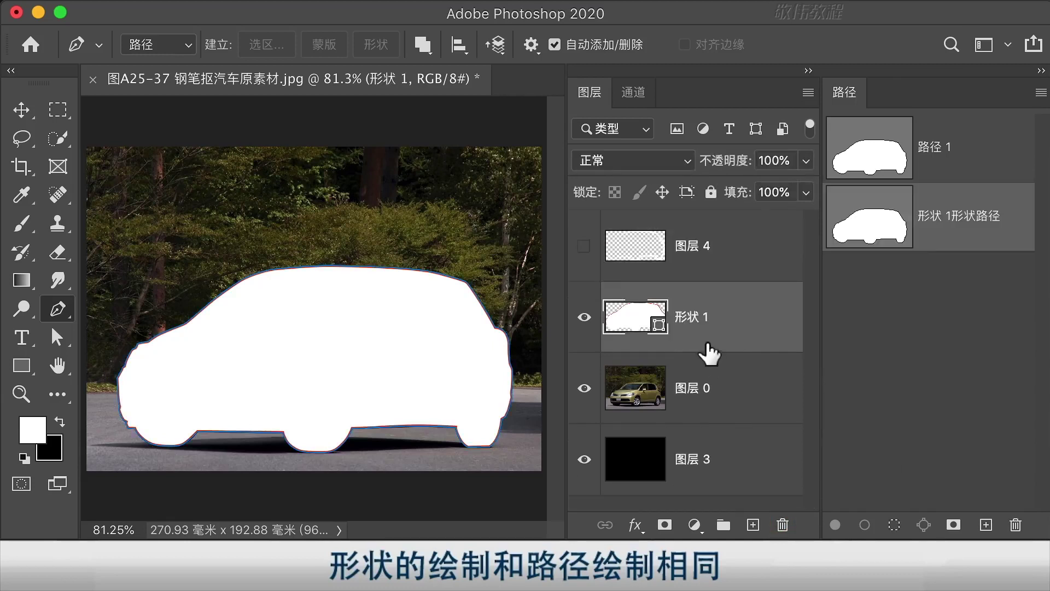
click(745, 240)
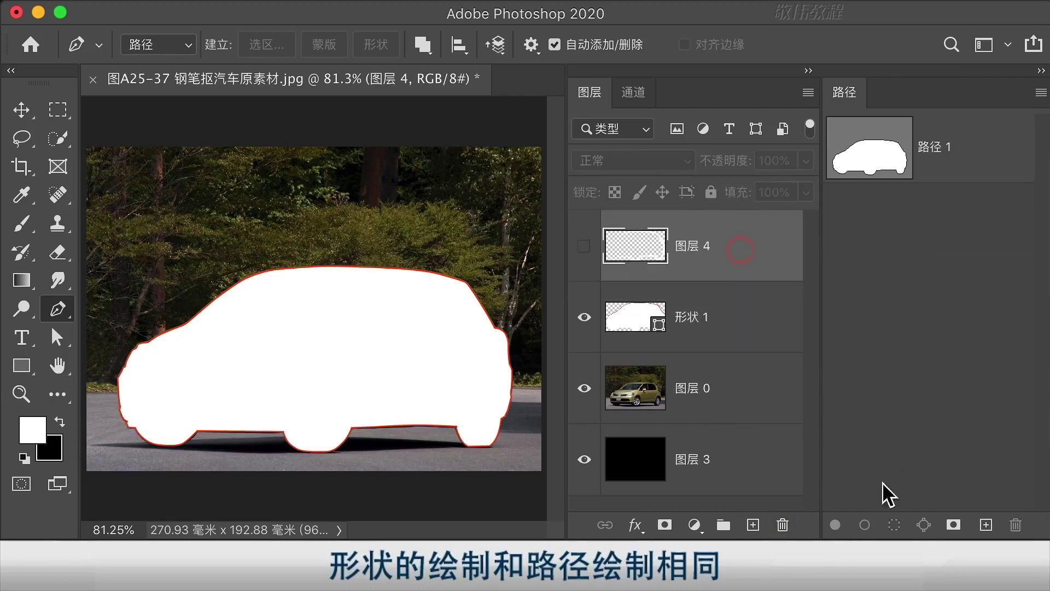
click(787, 524)
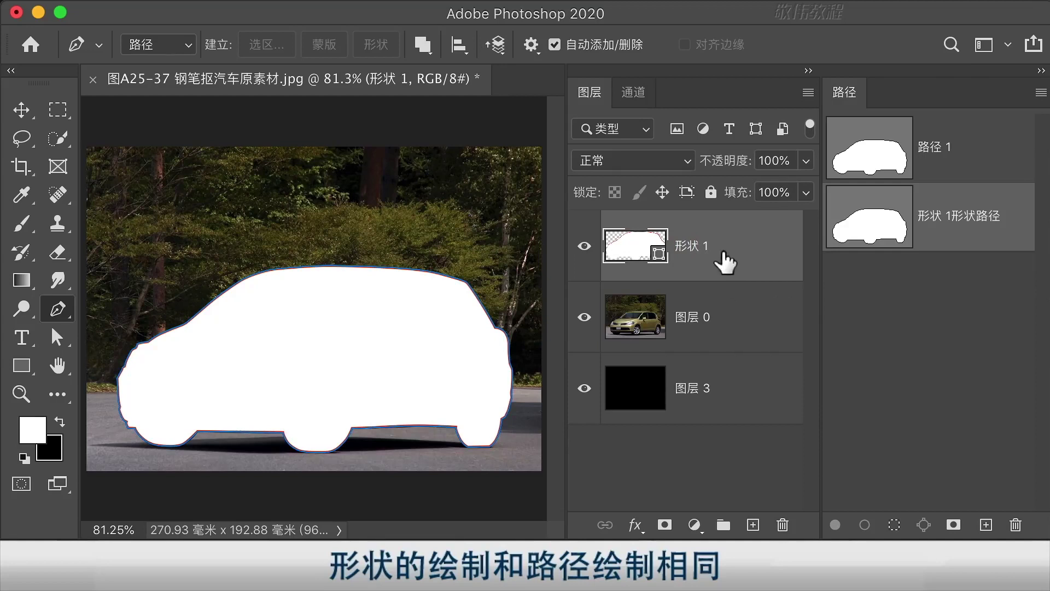
click(620, 249)
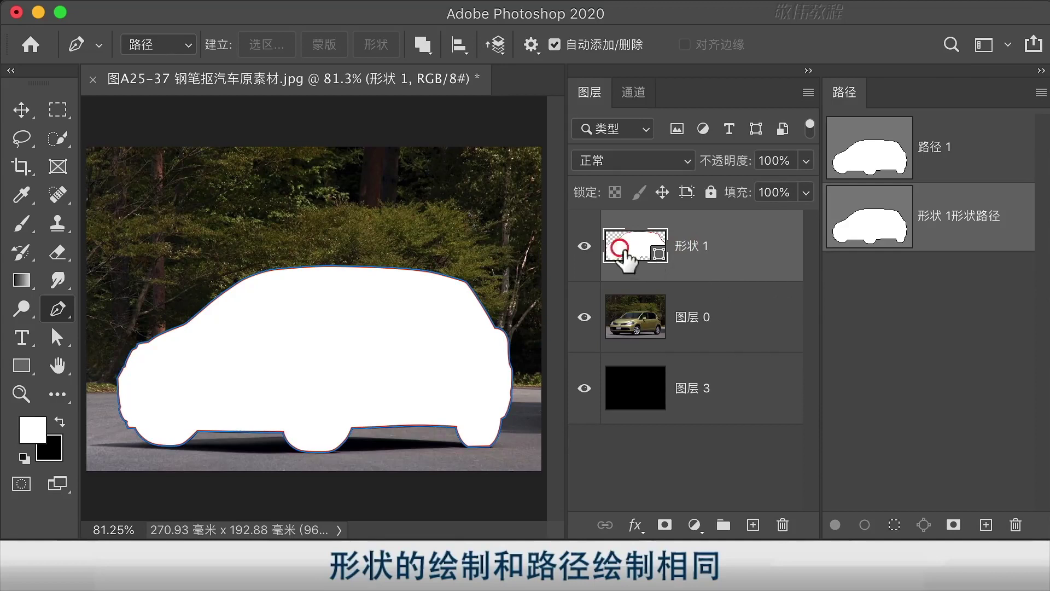
Deselect the path of the 形状 1 layer and set the Pen tool's drawing mode to 形状.
click(659, 253)
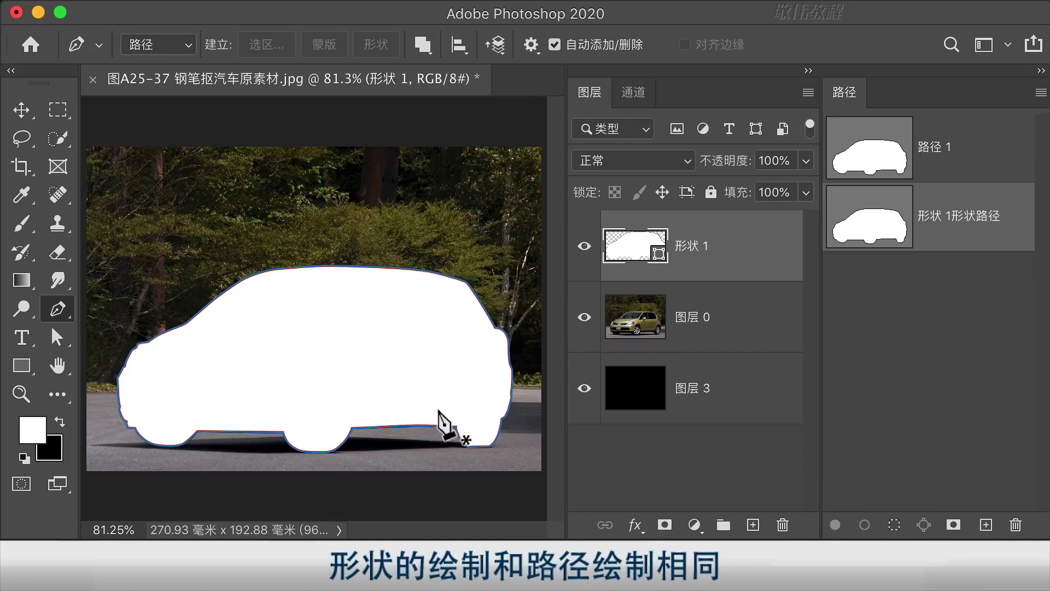
click(929, 317)
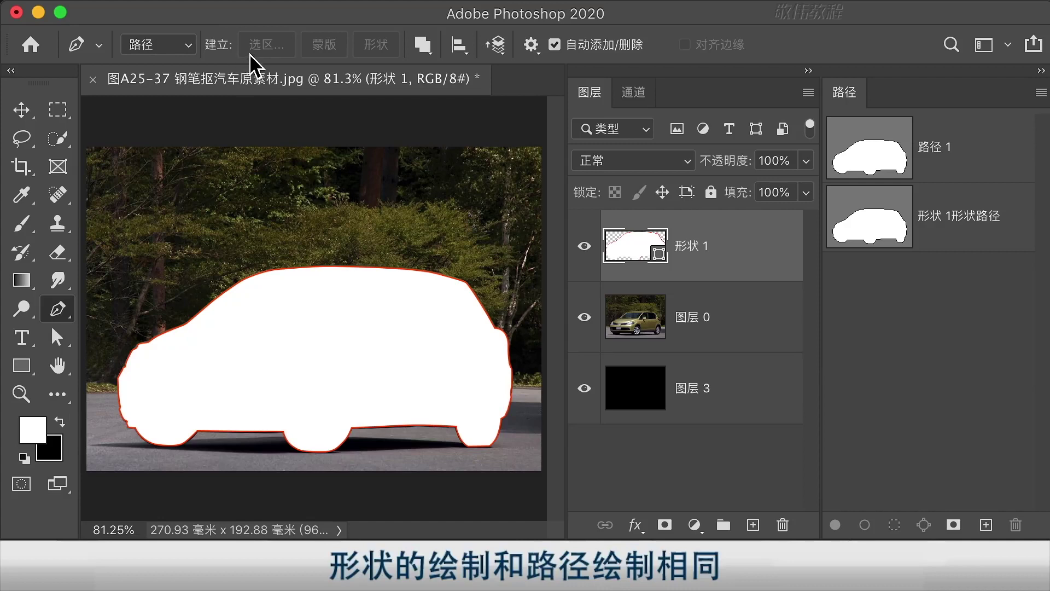
click(190, 48)
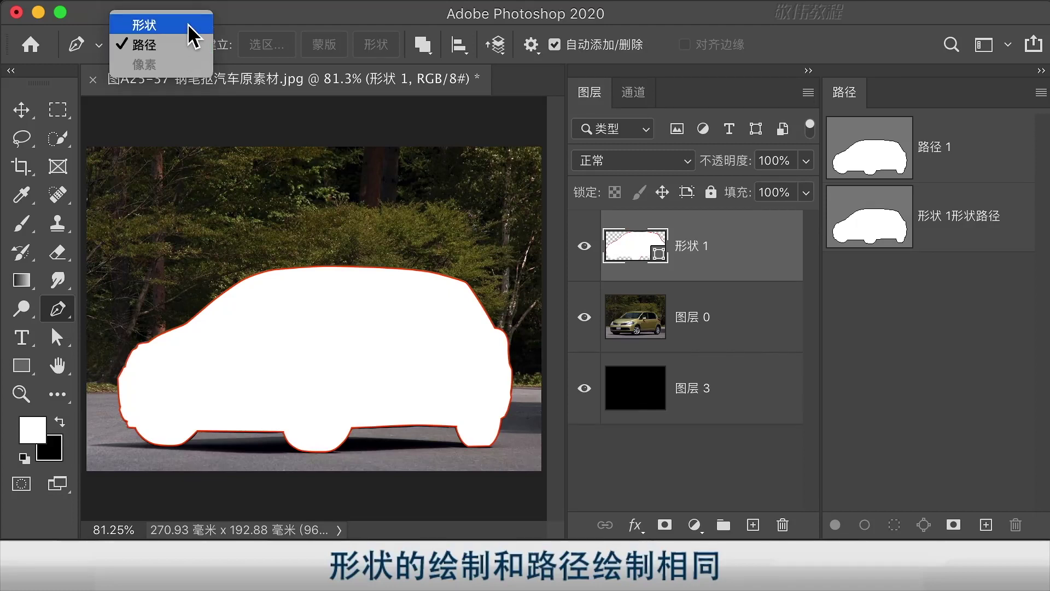
click(187, 45)
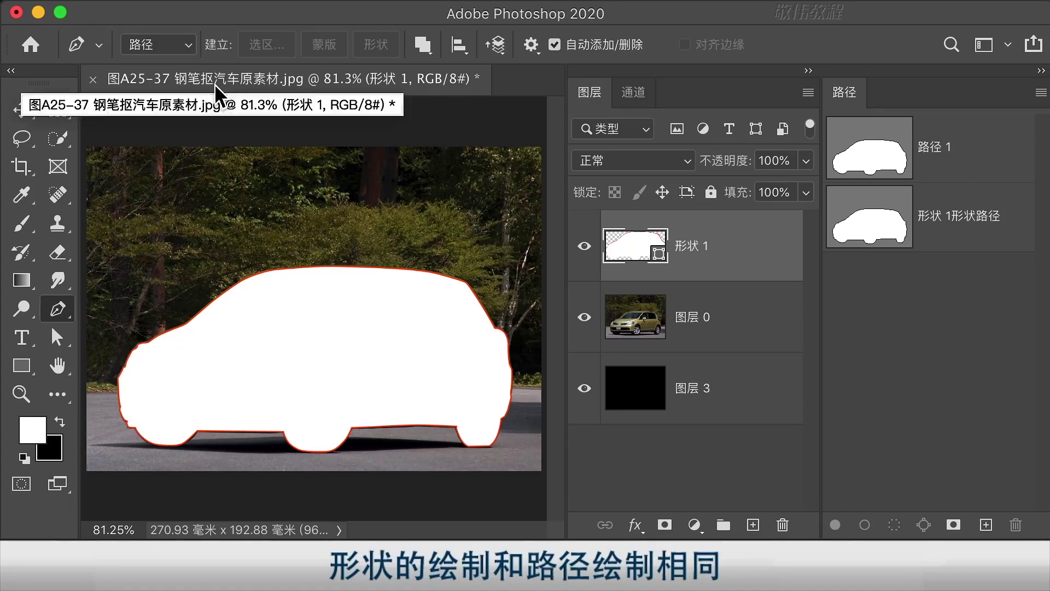
click(162, 45)
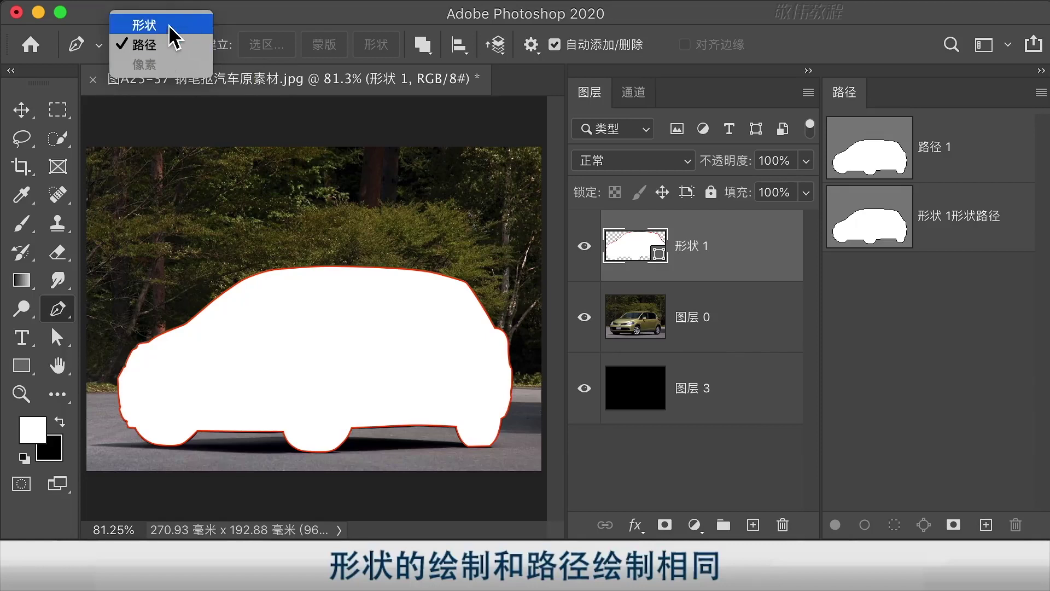
click(165, 24)
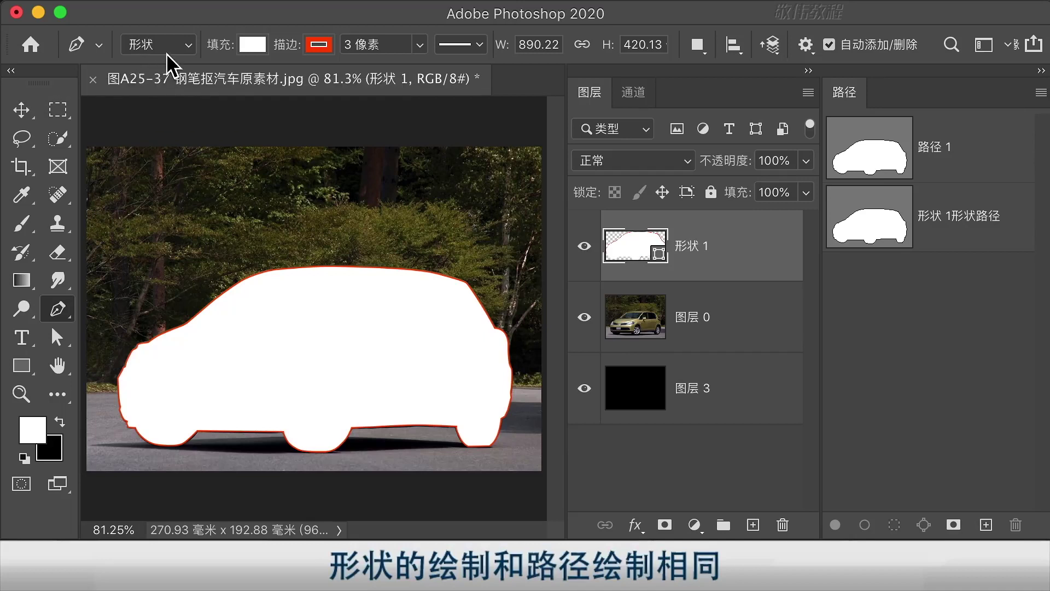
click(745, 246)
click(651, 271)
click(765, 256)
click(960, 228)
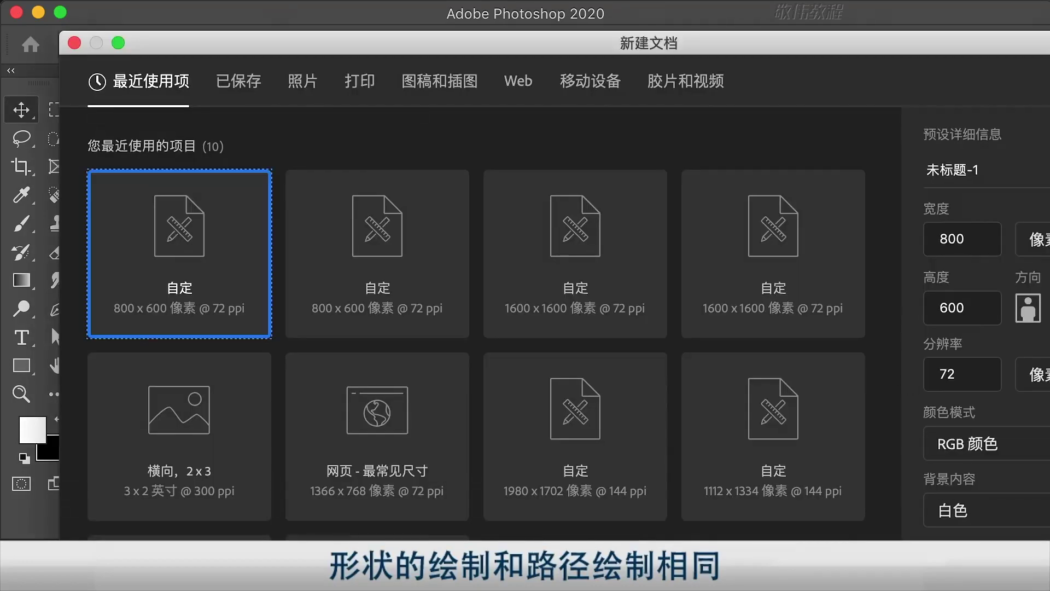
Create a white 800 x 600 pixel RGB document at 72 ppi, fit it on screen and activate the Pen tool.
key(Return)
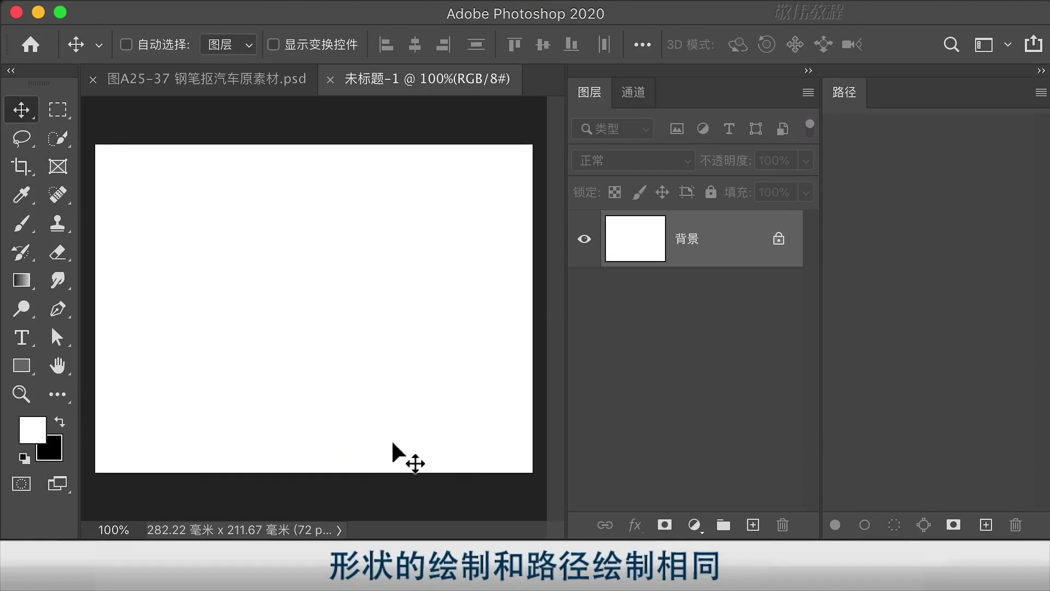
click(57, 365)
click(58, 310)
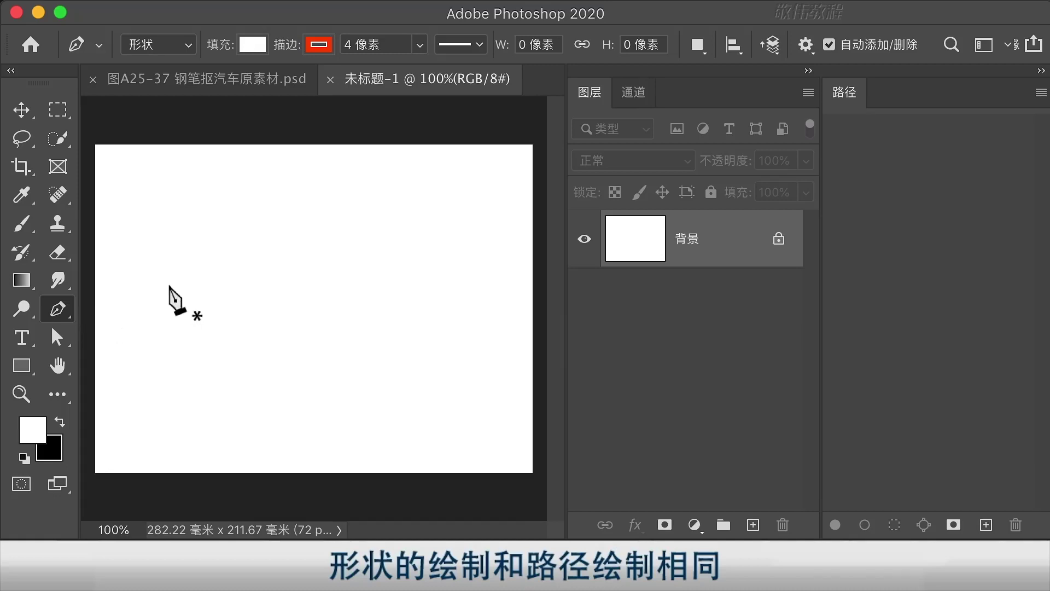
double_click(61, 361)
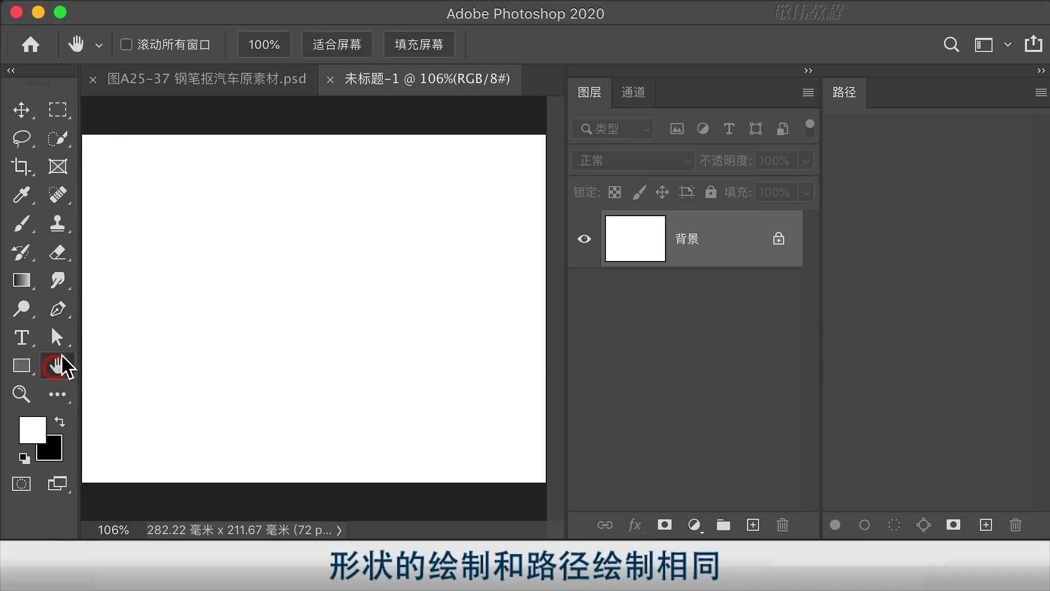
click(57, 308)
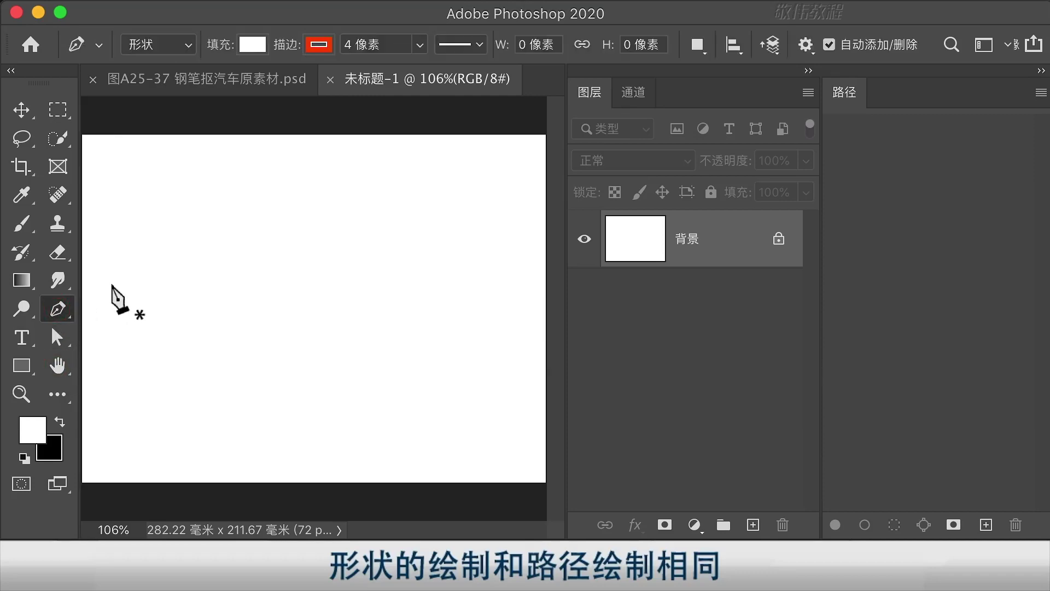
Draw a closed heart shape about 463 x 441 pixels in 形状 mode with white fill and a 4-pixel red stroke.
click(163, 267)
drag(233, 198, 289, 199)
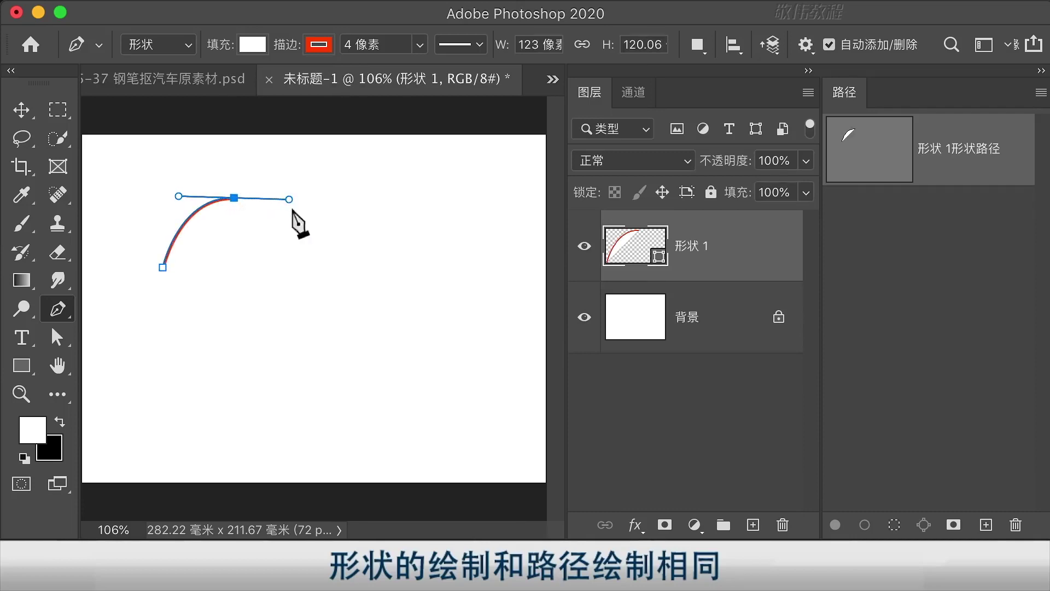
click(296, 258)
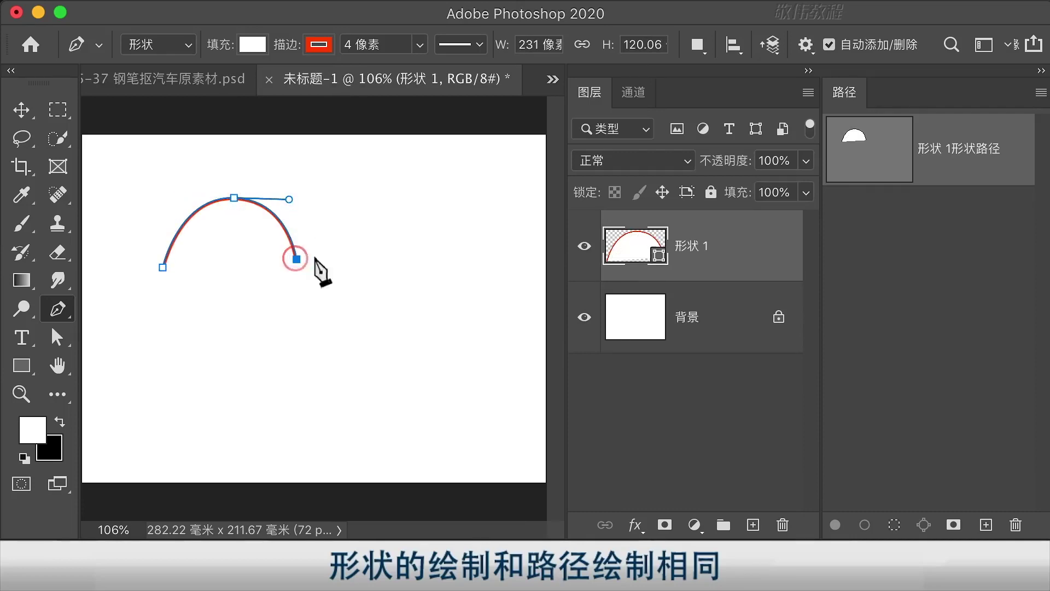
drag(369, 206, 426, 204)
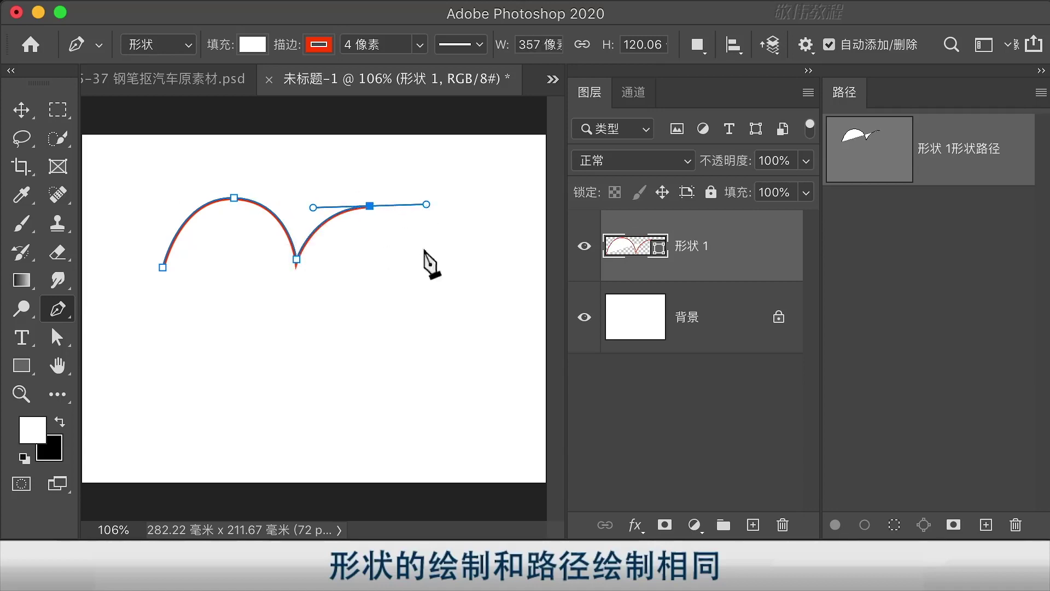
click(431, 275)
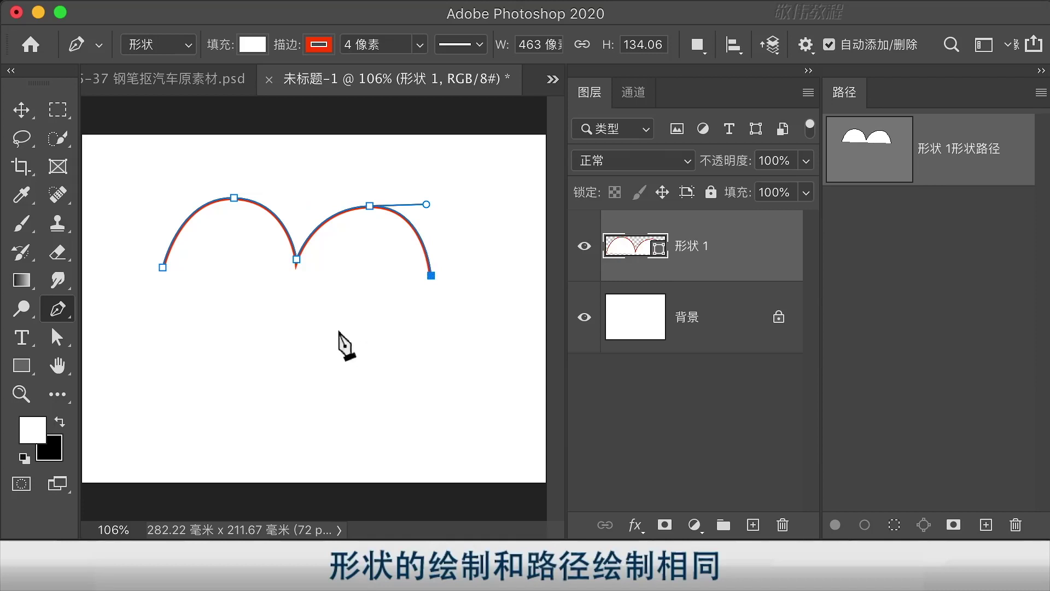
drag(400, 383, 377, 406)
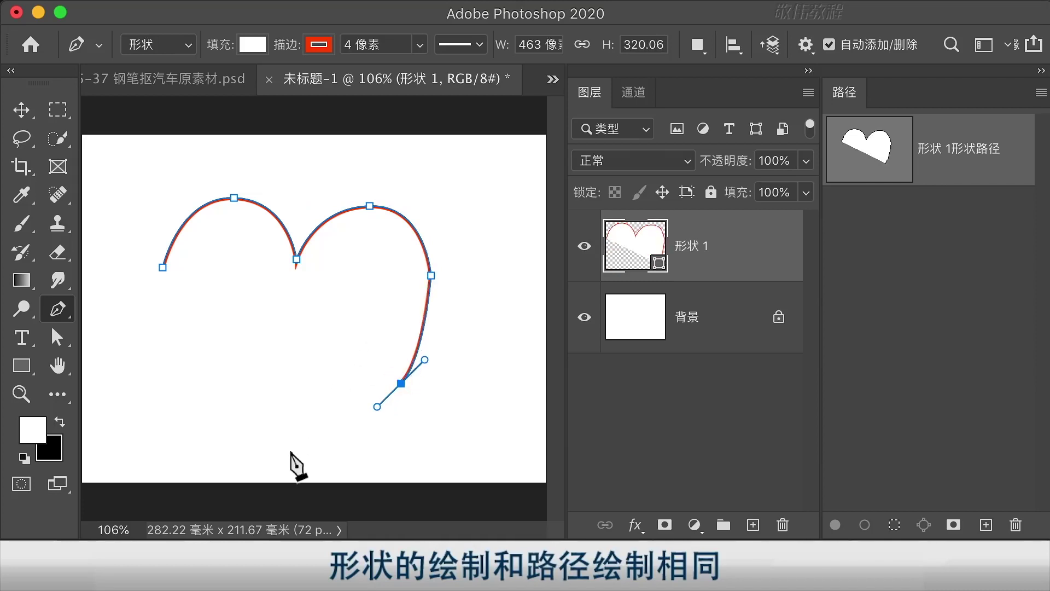
click(286, 453)
drag(205, 384, 186, 346)
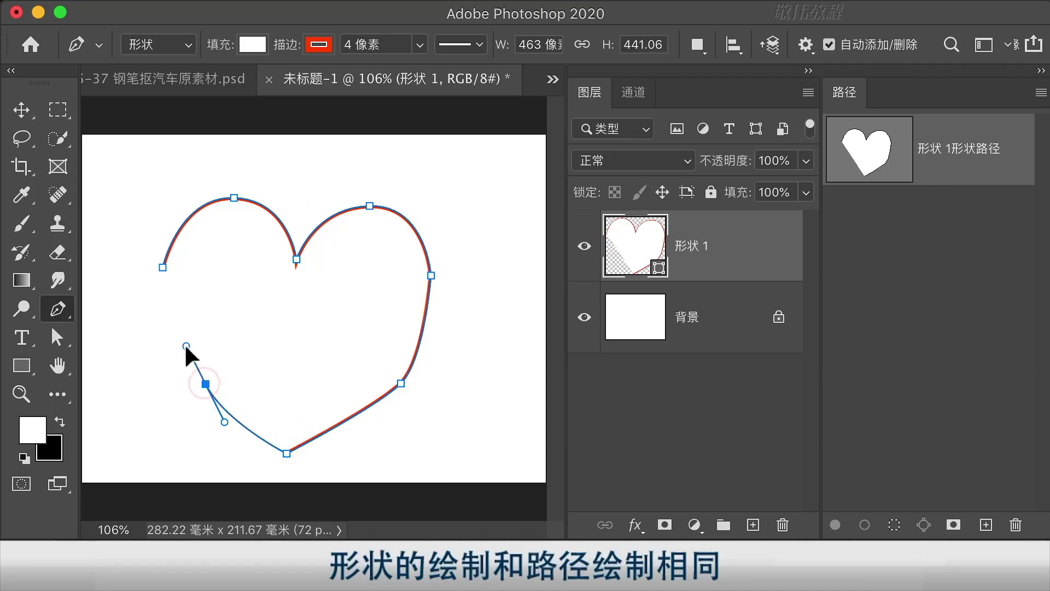
click(162, 267)
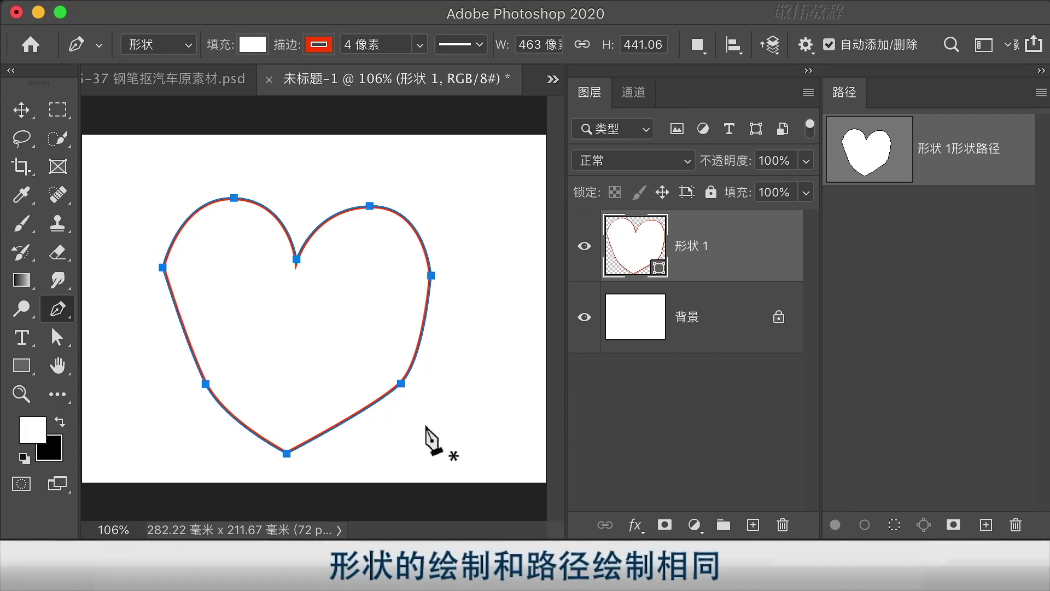
Hide the 背景 layer, then shift the heart slightly and lower its left side anchor with the Direct Selection tool.
click(584, 317)
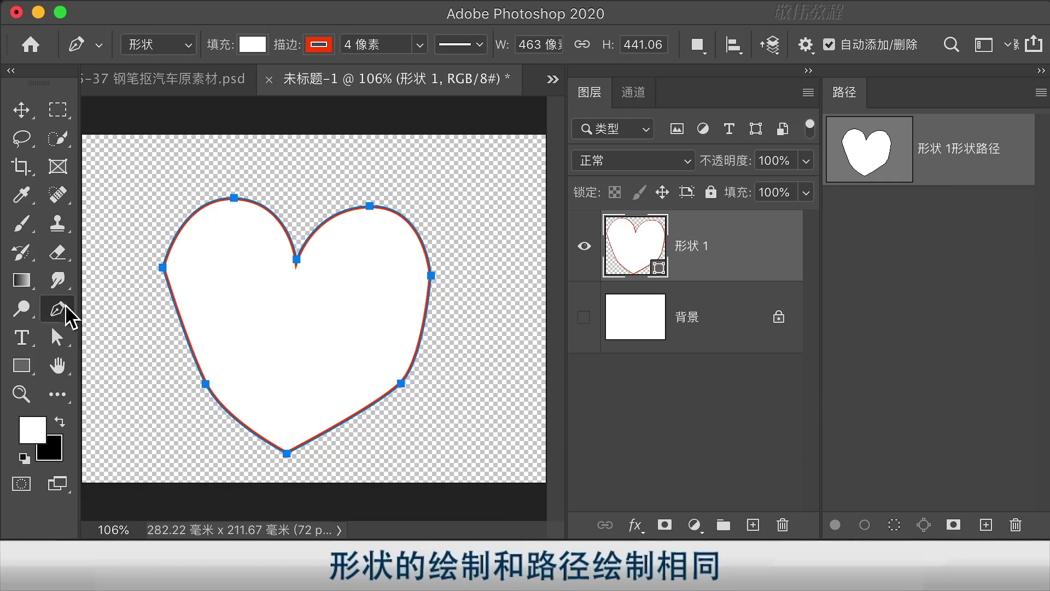
click(60, 341)
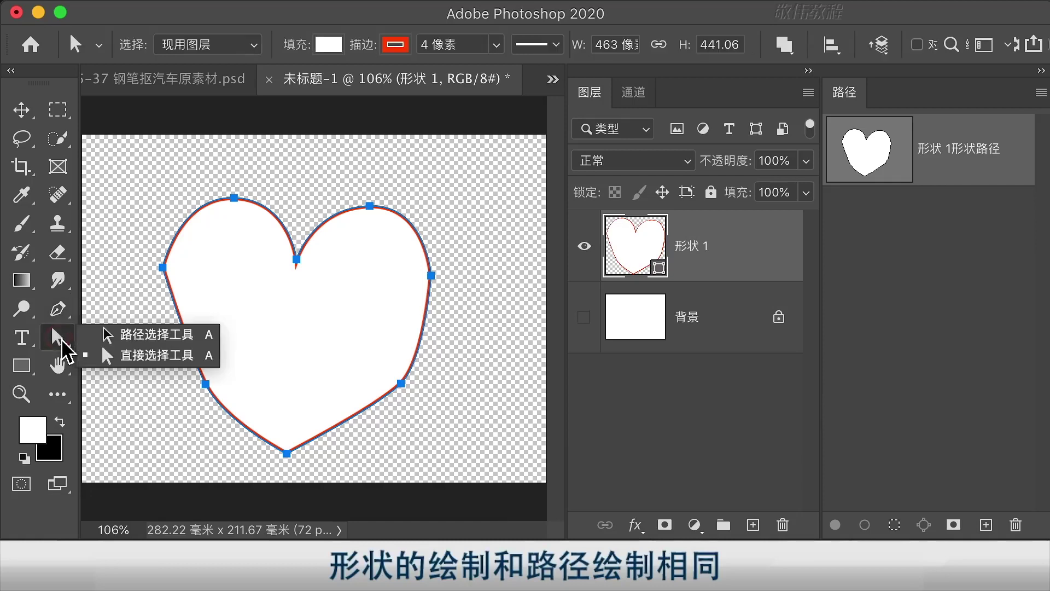
click(129, 356)
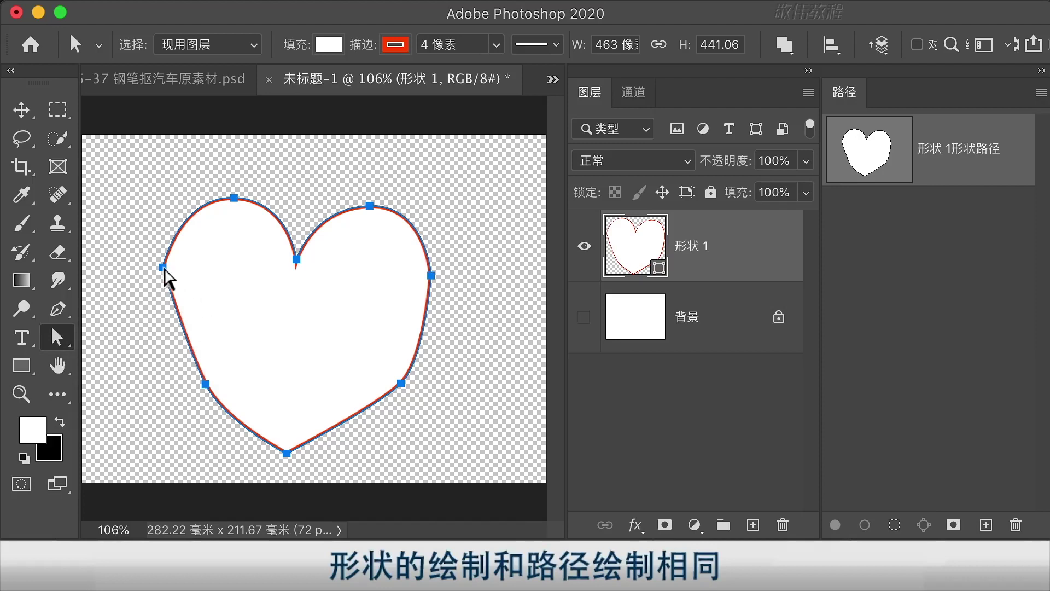
drag(163, 268, 171, 282)
click(172, 282)
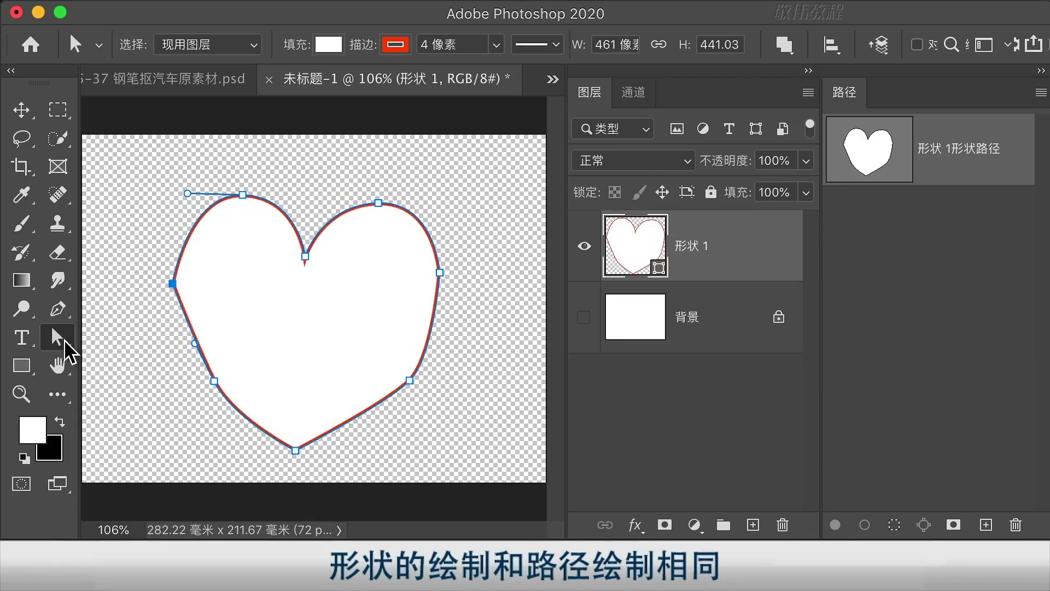
Convert the heart's left and right side anchors to smooth points with the Convert Point tool.
click(60, 310)
drag(60, 310, 160, 408)
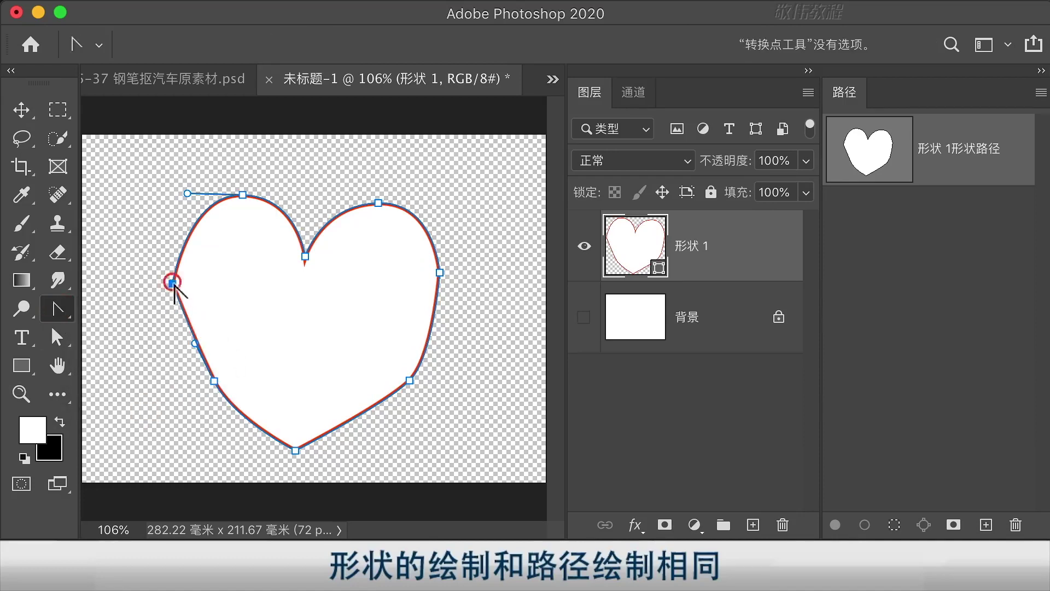
drag(172, 282, 170, 246)
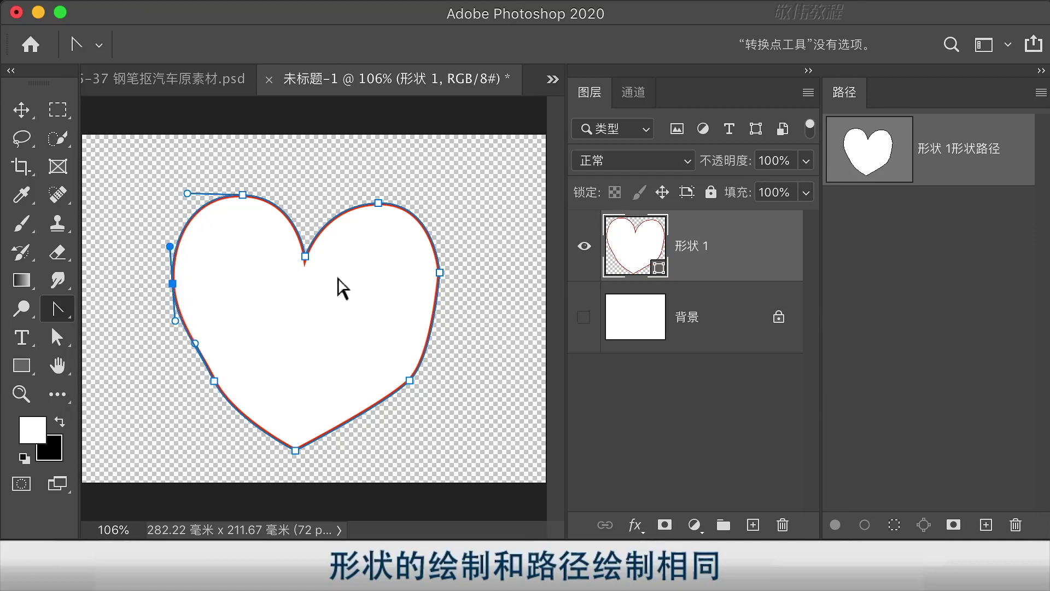
drag(440, 272, 438, 307)
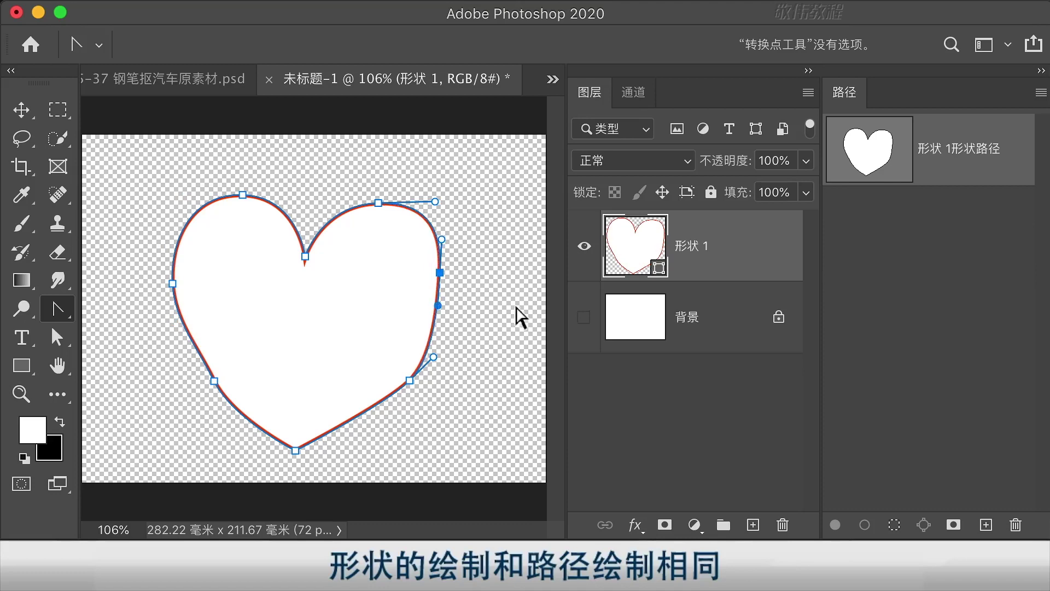
Remove the lower-left and lower-right anchors of the heart with the Delete Anchor Point tool.
click(59, 309)
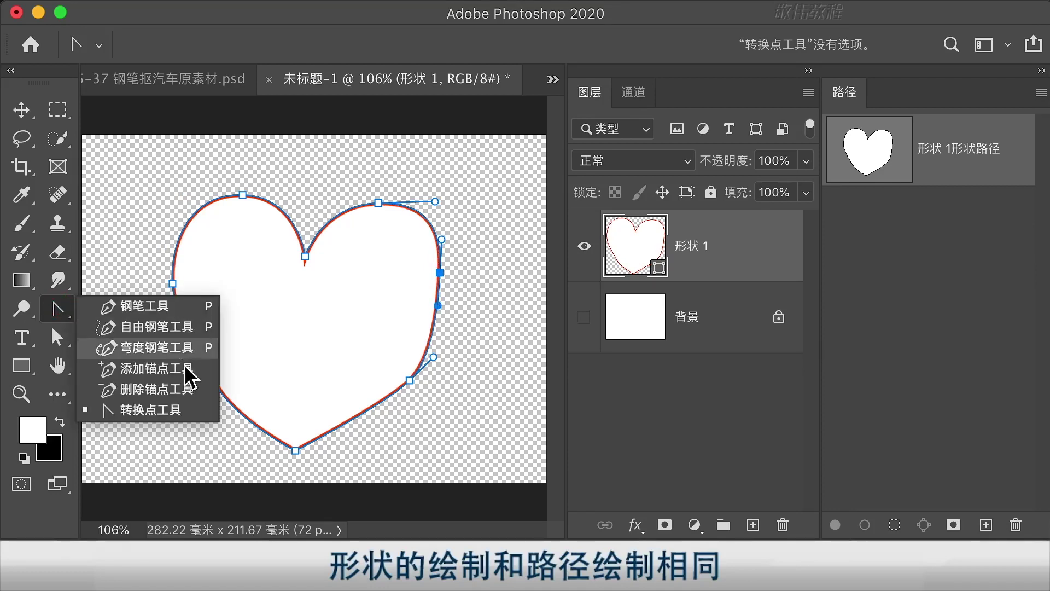
click(144, 388)
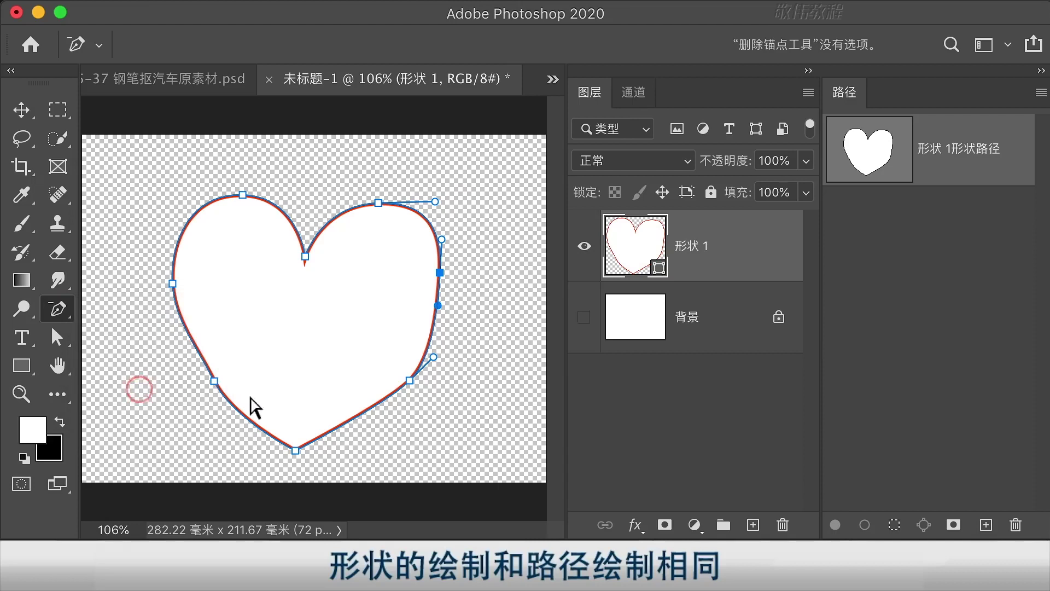
click(215, 381)
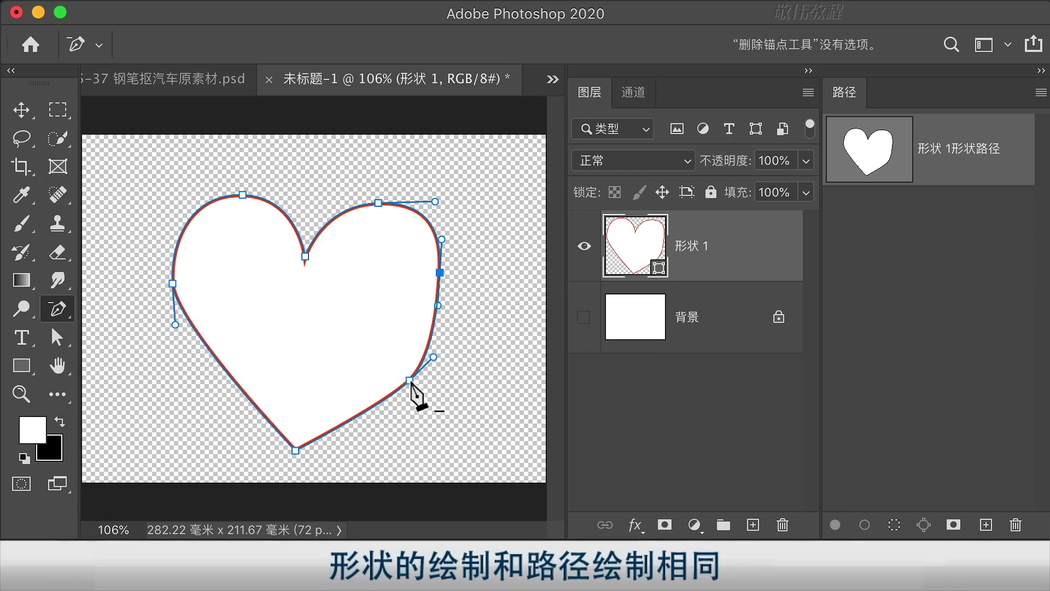
click(410, 380)
Round the heart's sides and right lobe by adjusting direction handles, move its right side anchor slightly inward, and reselect the heart outline.
click(57, 337)
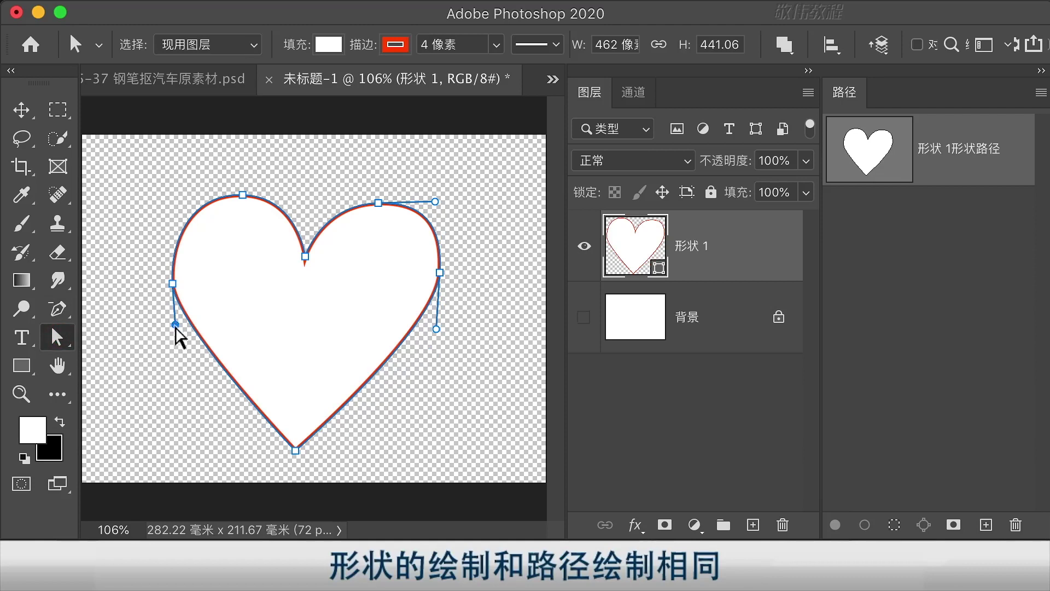
drag(175, 326, 186, 379)
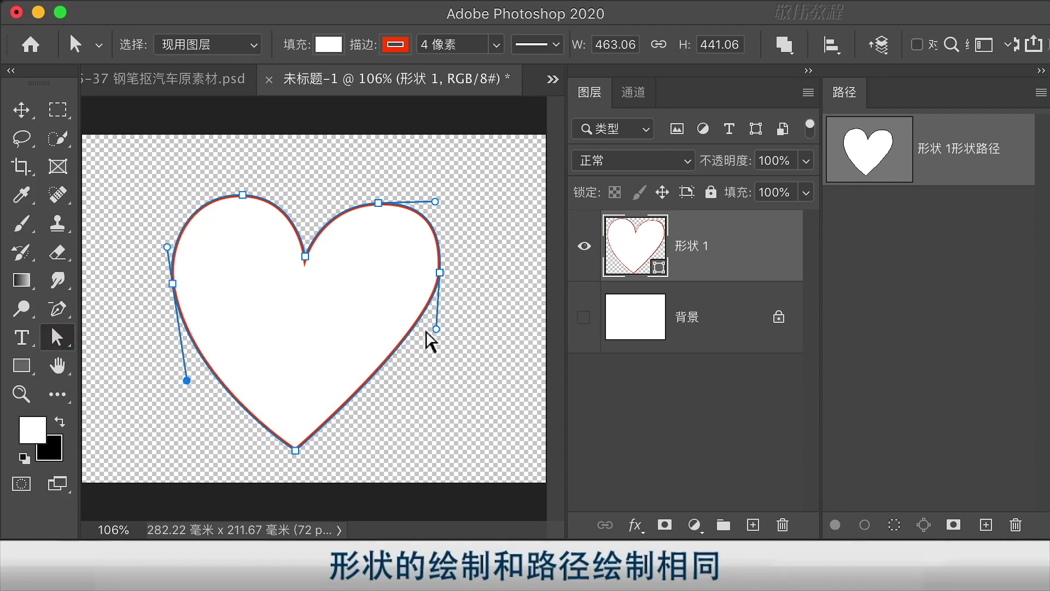
drag(436, 329, 423, 394)
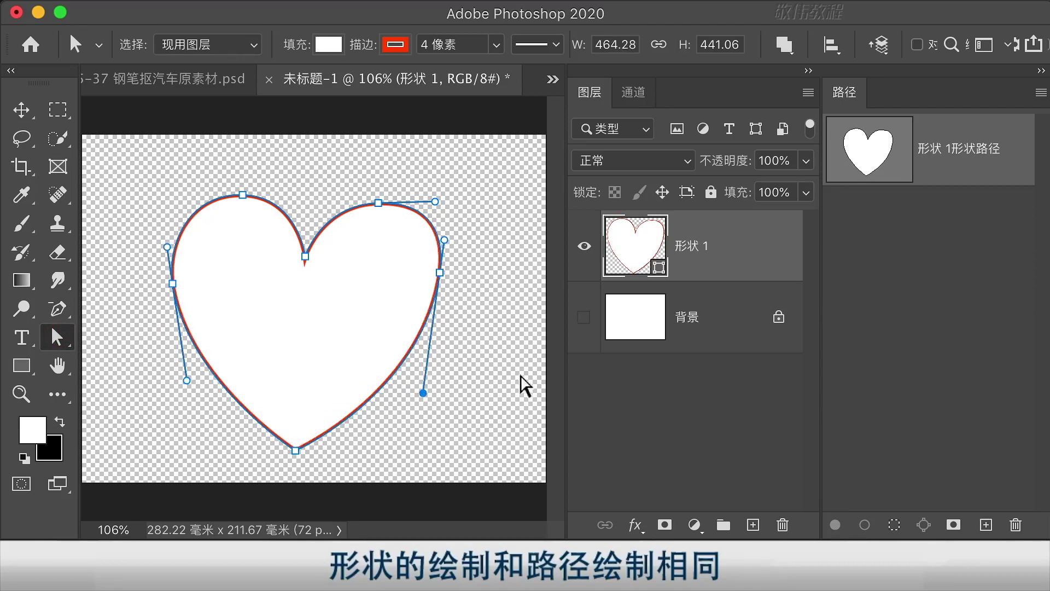
drag(435, 202, 436, 210)
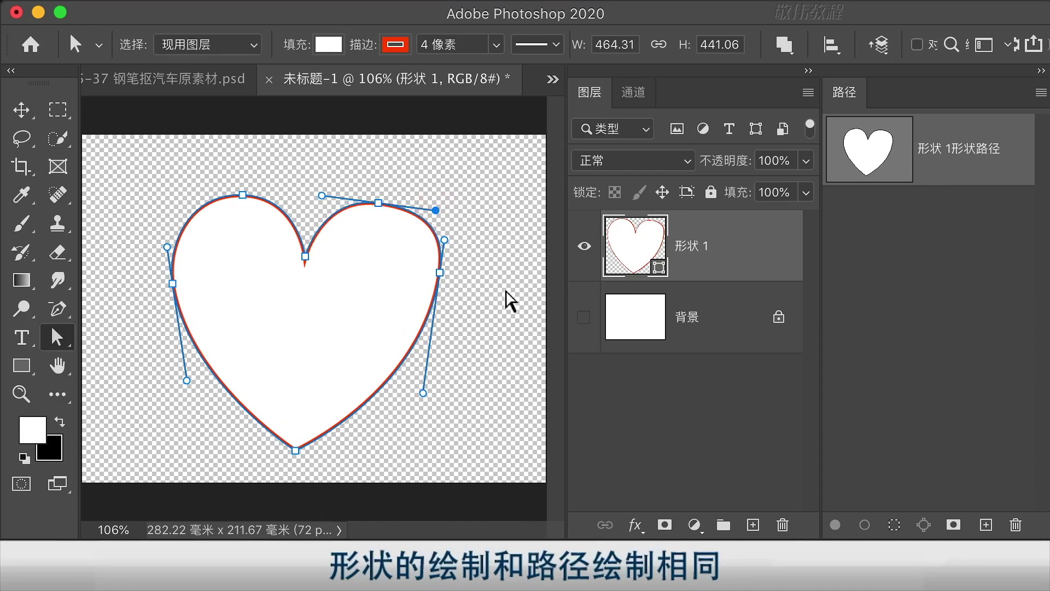
drag(440, 272, 436, 278)
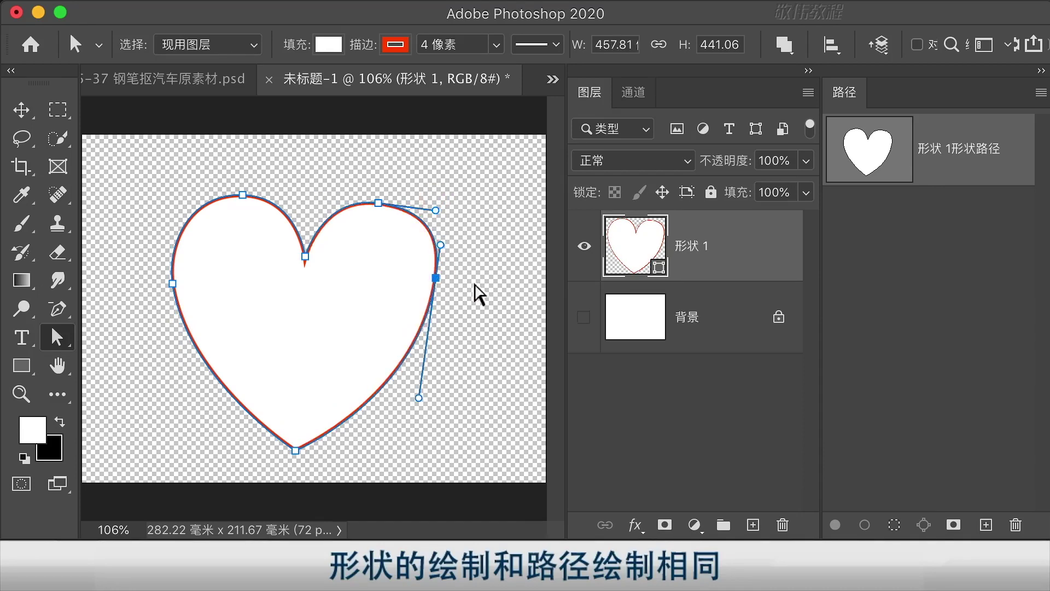
click(487, 342)
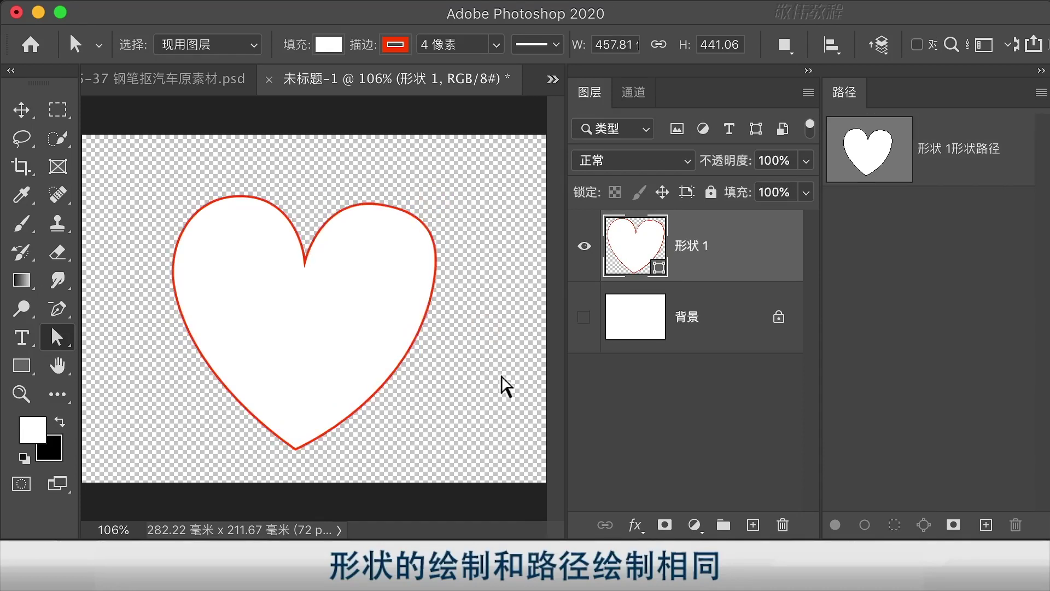
click(364, 323)
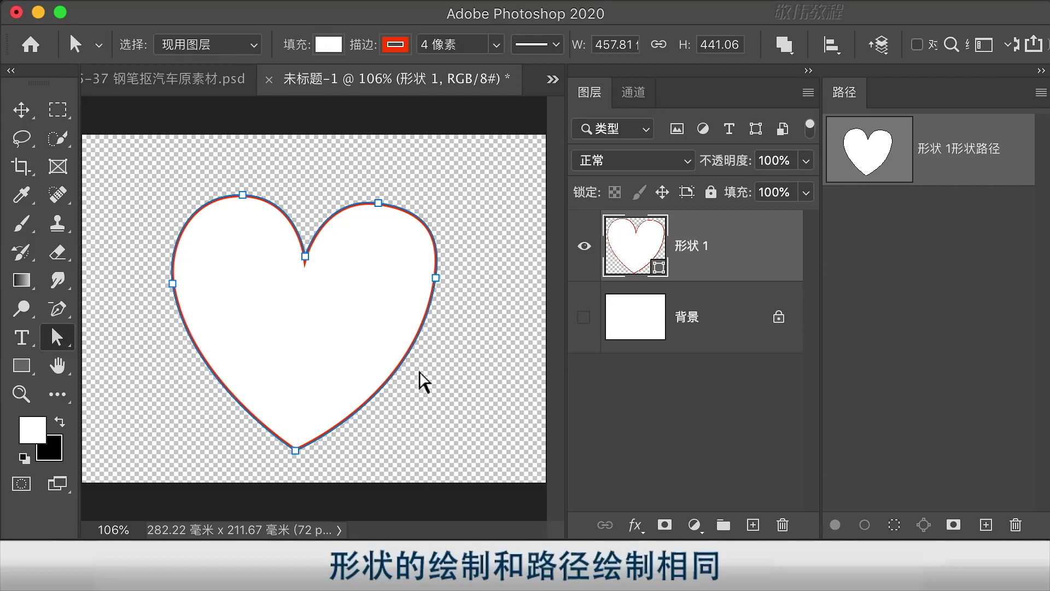
Deselect the heart's path, activate the Pen tool, and try CMYK green and dark blue as the heart's fill.
click(459, 369)
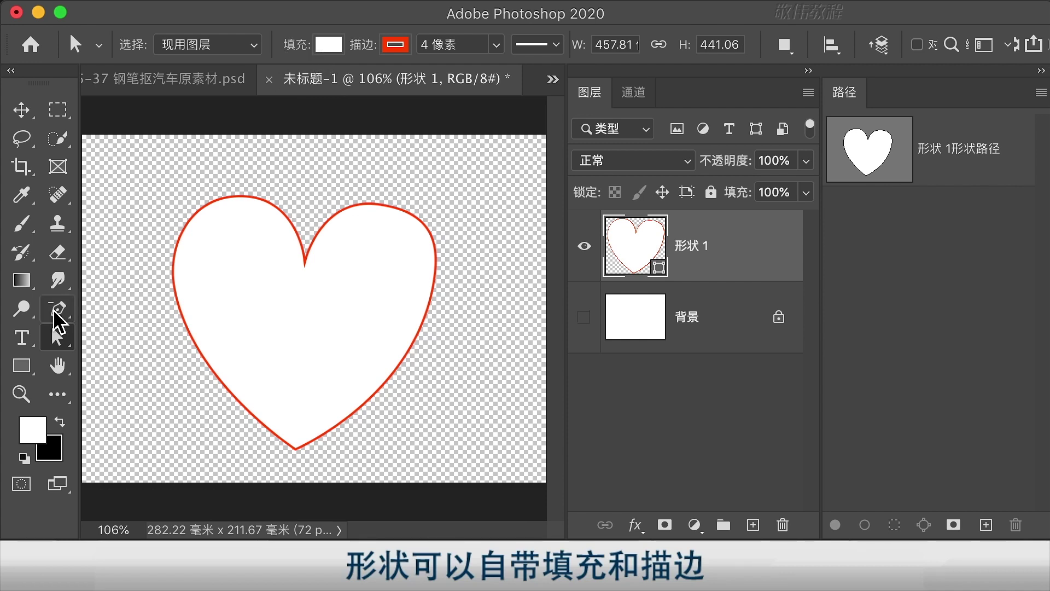
drag(57, 314, 123, 303)
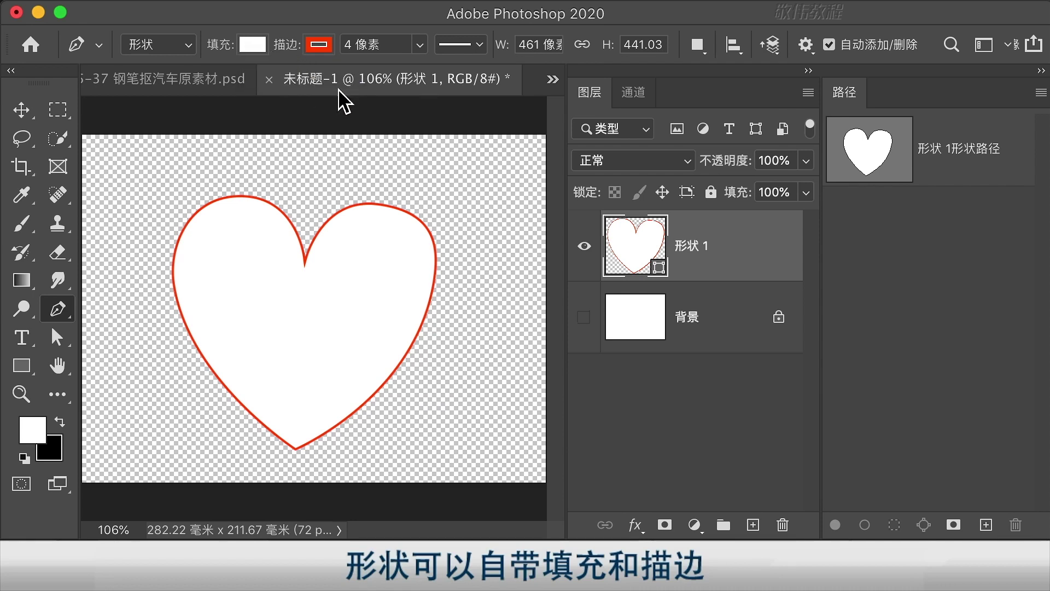
click(254, 45)
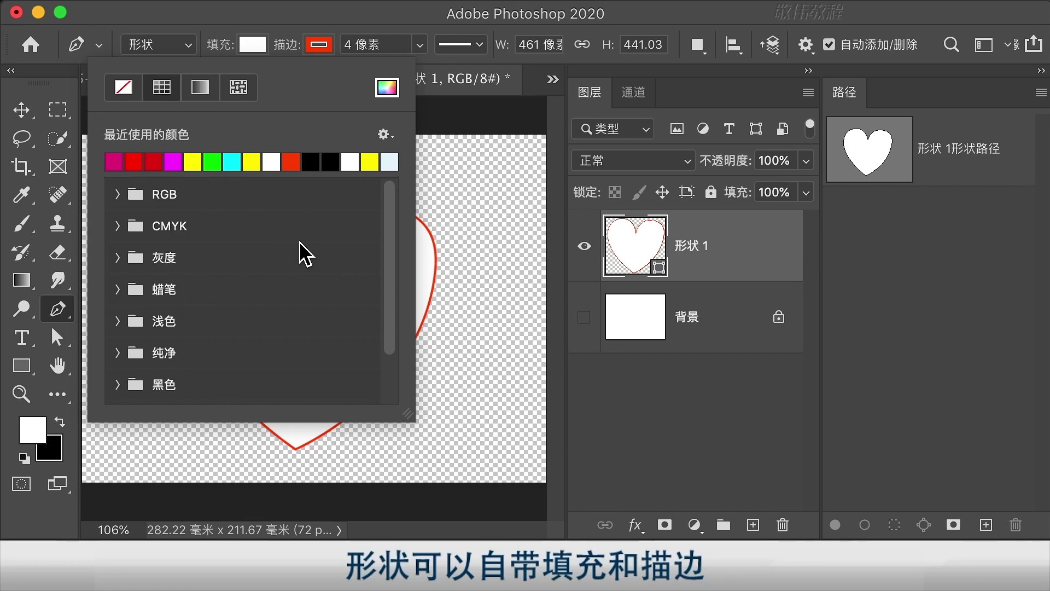
click(118, 227)
click(179, 252)
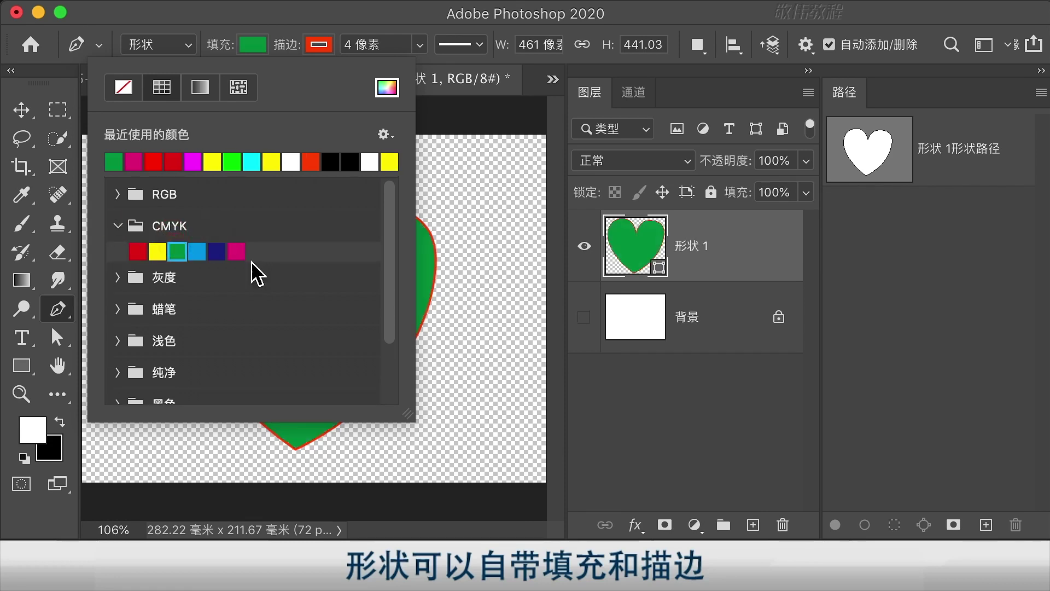
click(217, 251)
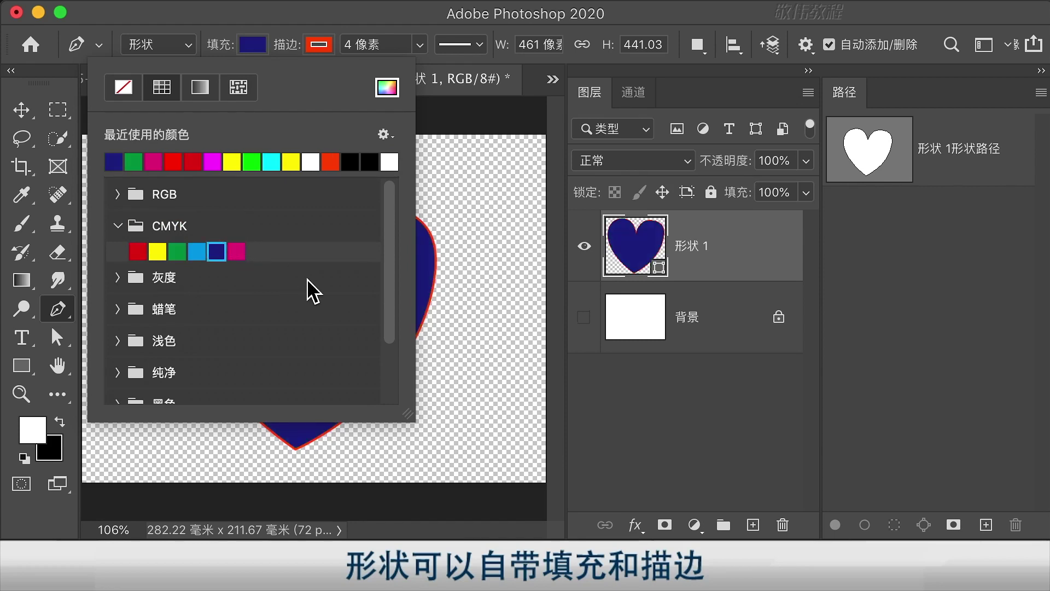
click(371, 16)
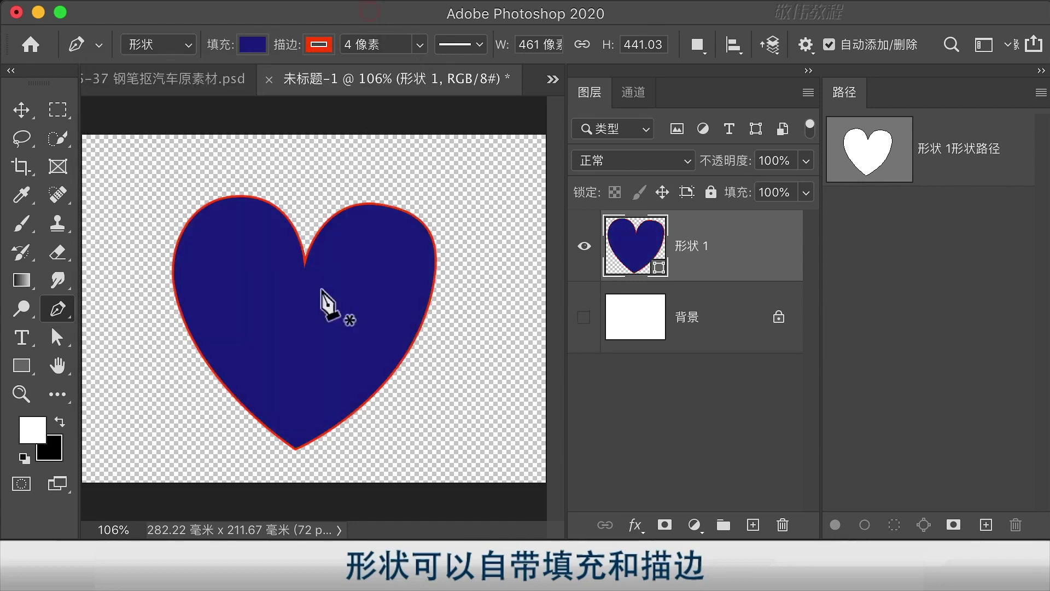
Change the heart's fill to CMYK red and finally to CMYK magenta.
click(253, 45)
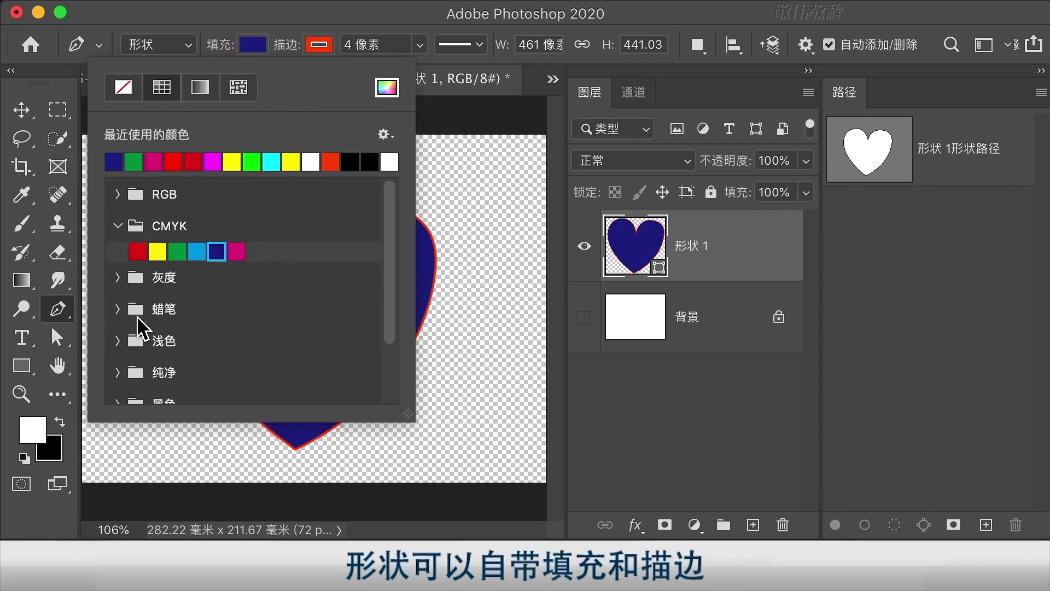
click(138, 251)
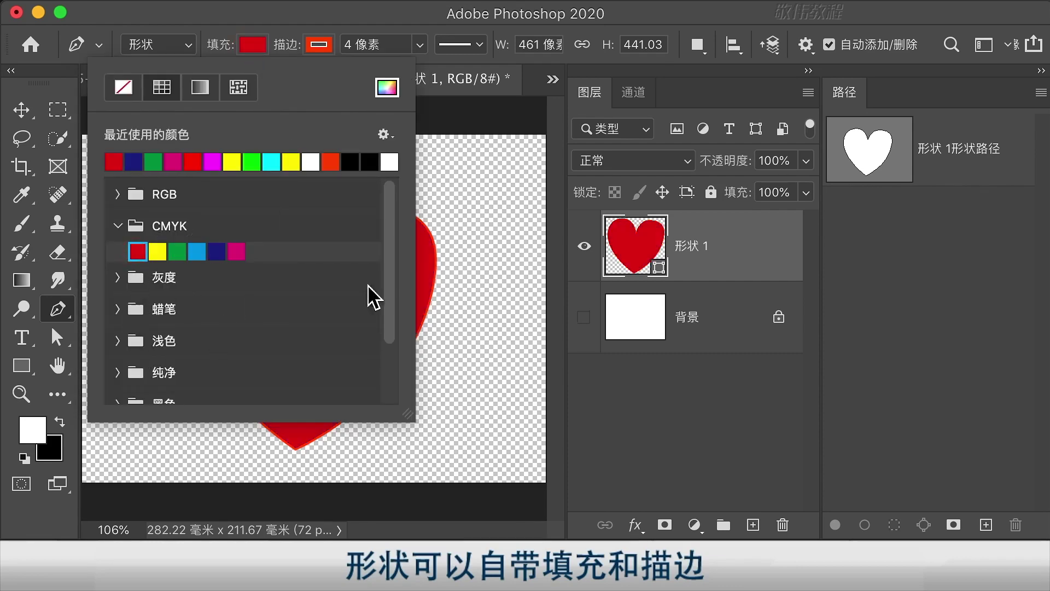
click(239, 256)
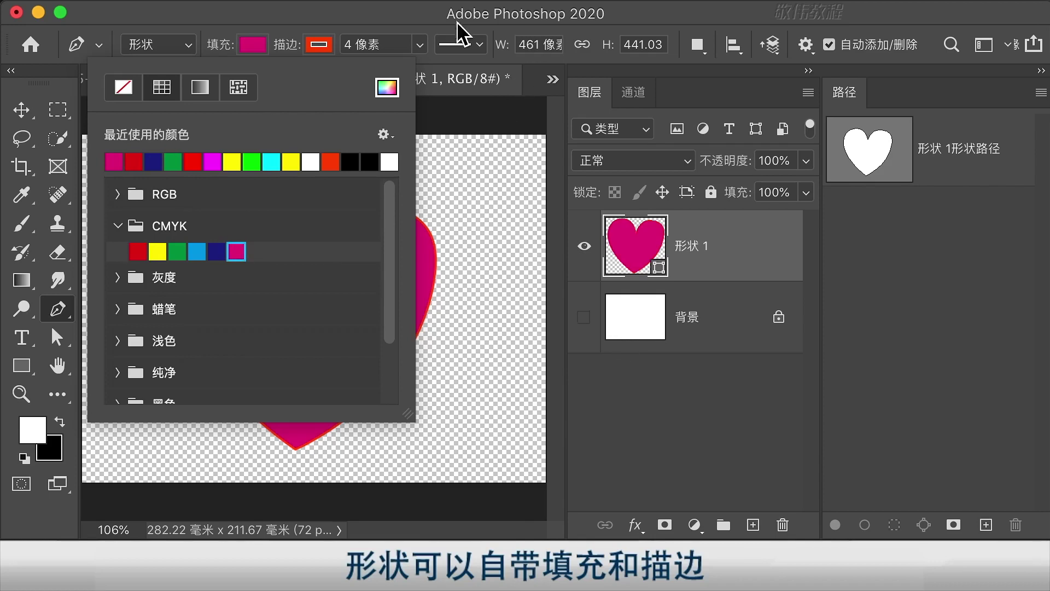
click(436, 18)
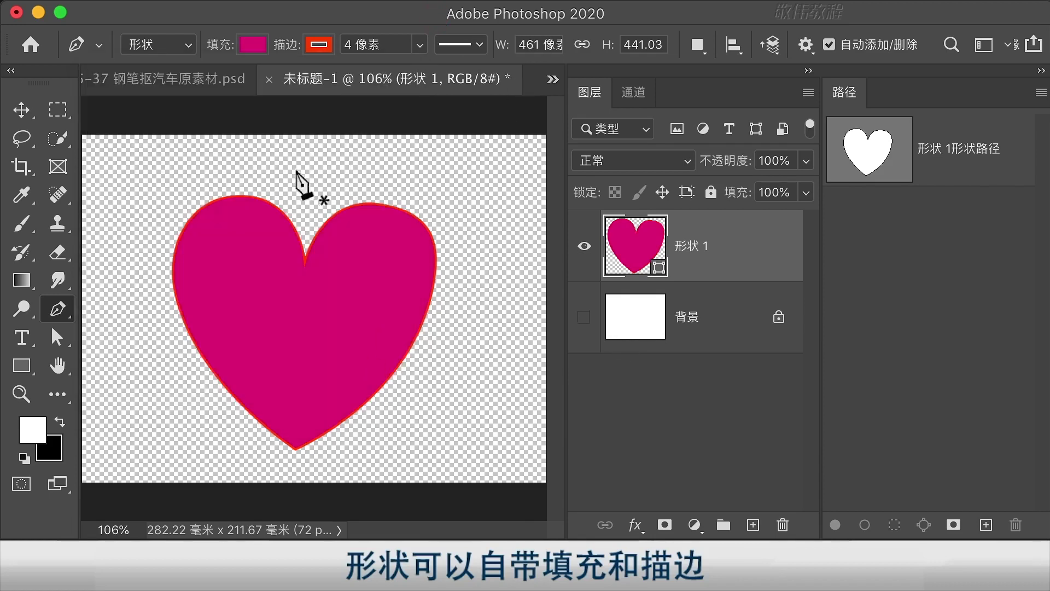
Remove the heart's fill, return it to a solid color, and fill it with a black-to-white gradient.
click(249, 46)
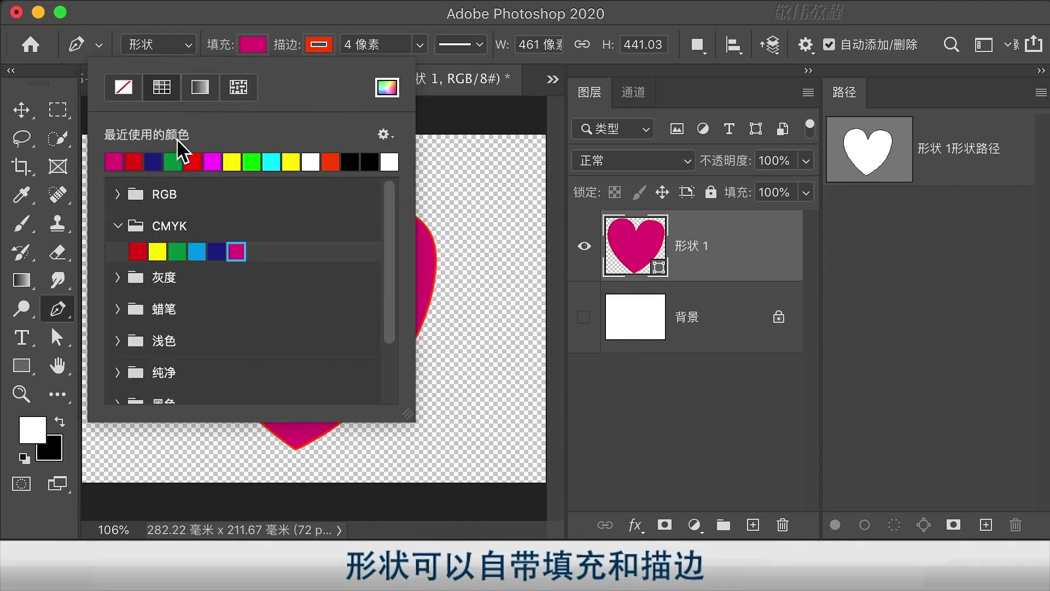
click(125, 90)
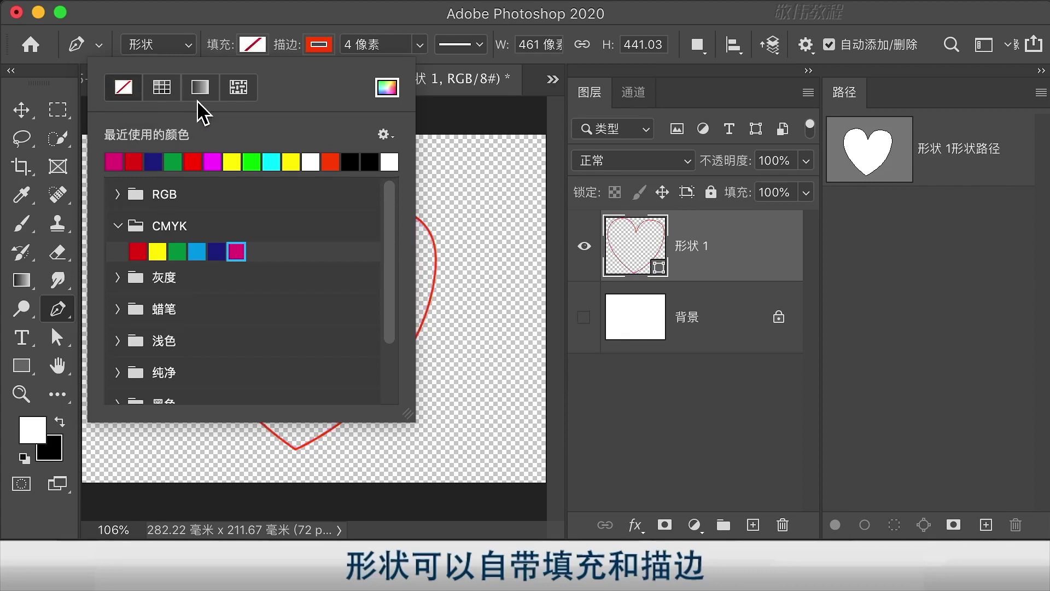
click(164, 90)
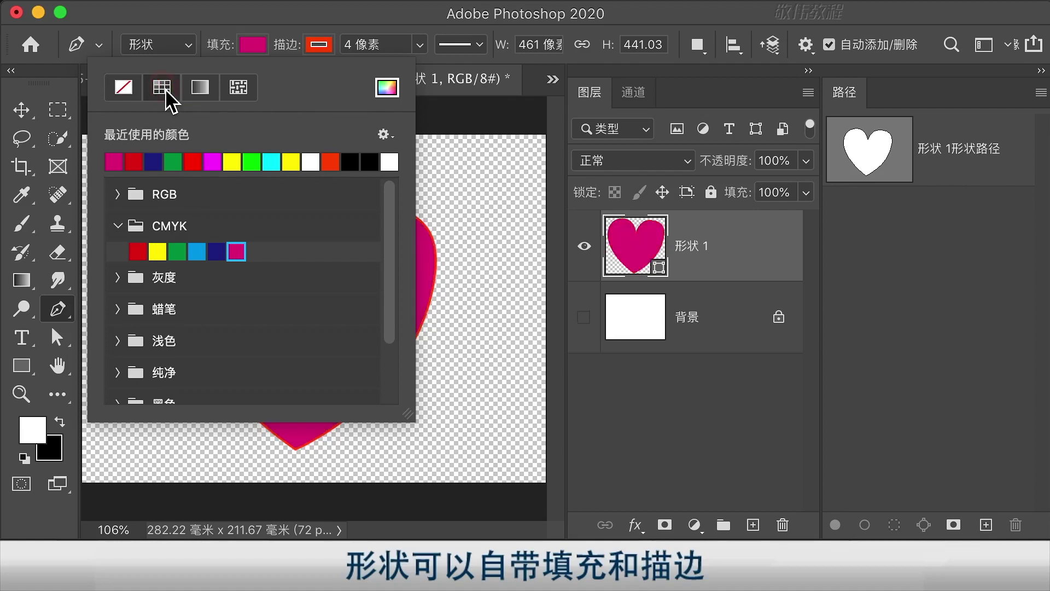
click(203, 98)
click(268, 15)
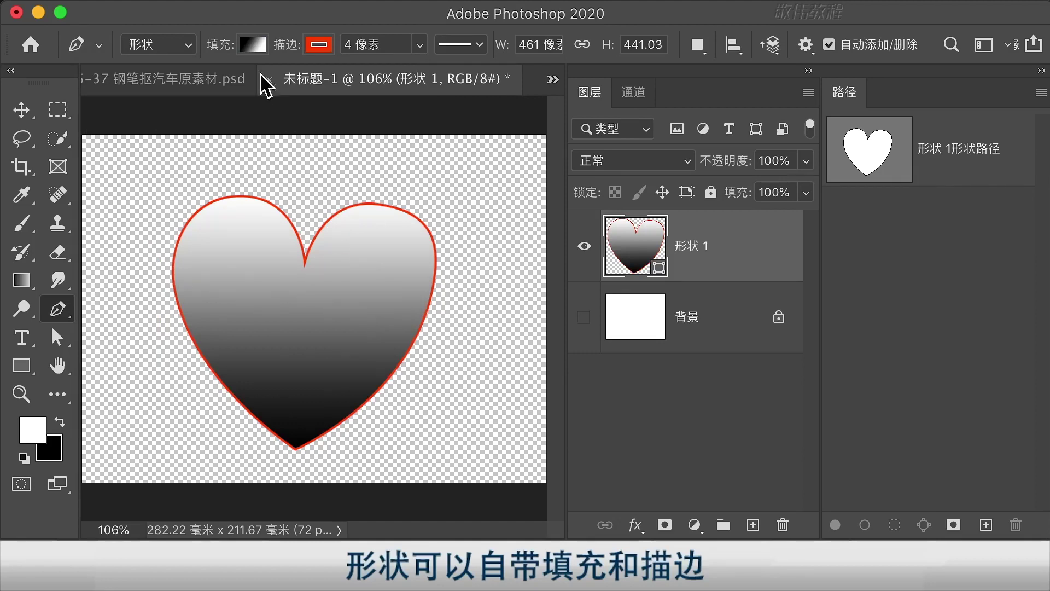
Apply the first 基础 gradient preset to the heart, and replace it with the recent teal-pink-purple gradient.
click(253, 46)
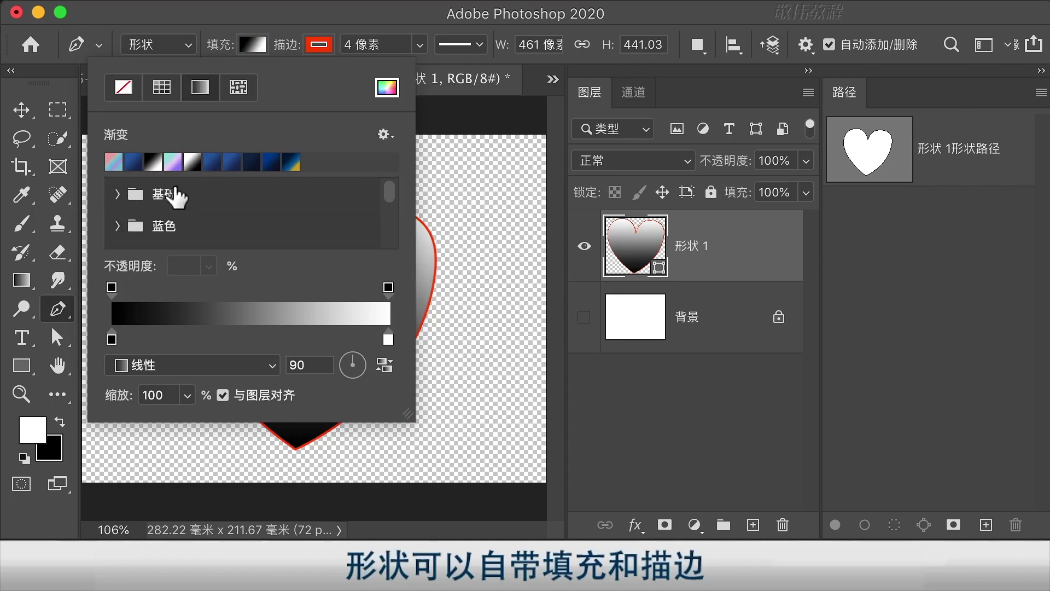
click(117, 194)
click(153, 225)
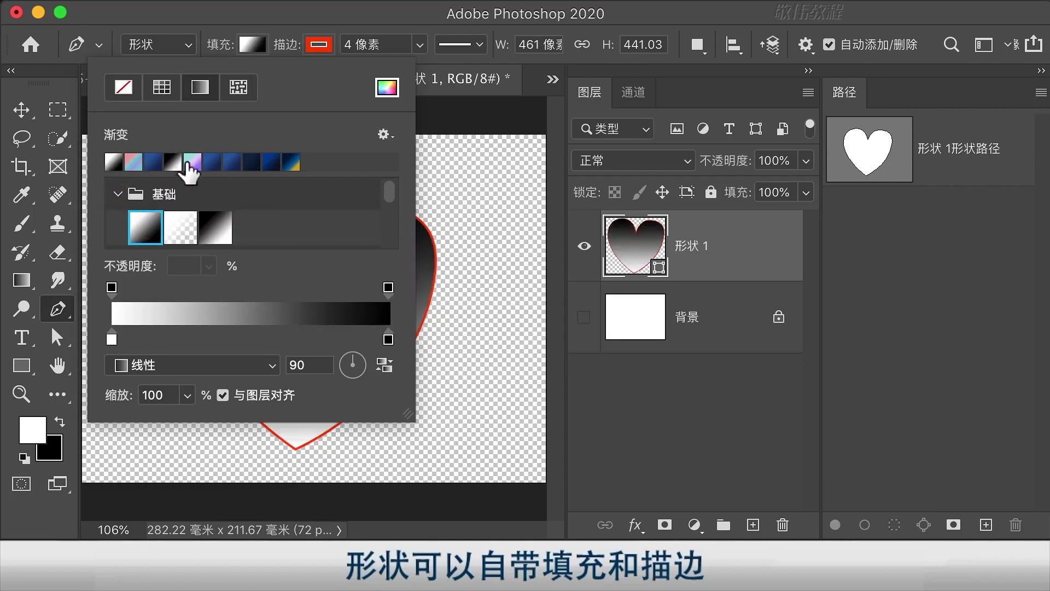
click(192, 161)
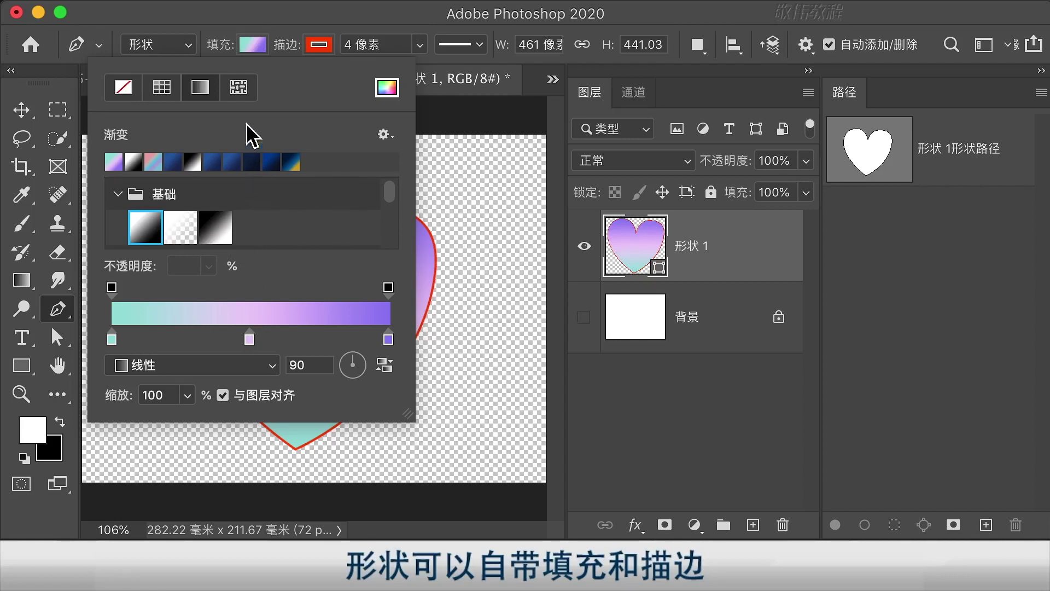
Fill the heart with a water pattern from the 水滴 group, and view the custom fill color picker without applying a color.
click(240, 94)
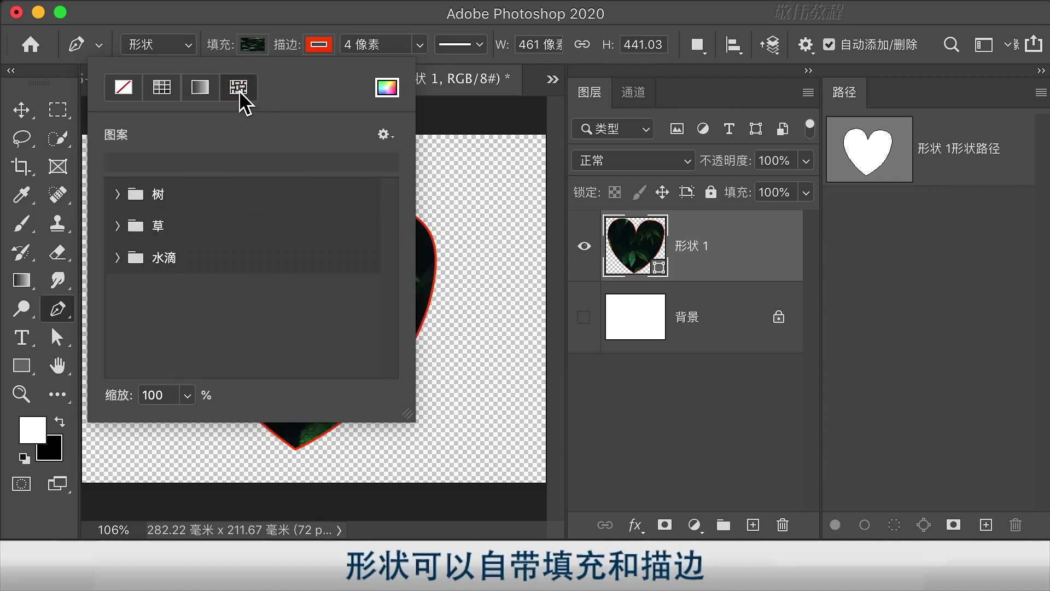
click(155, 257)
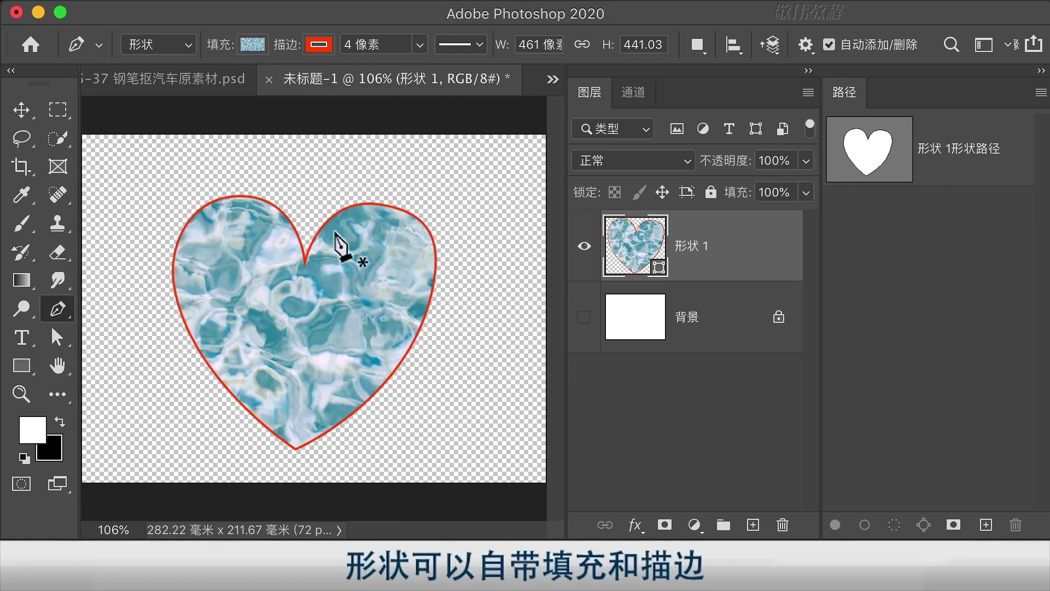
click(251, 46)
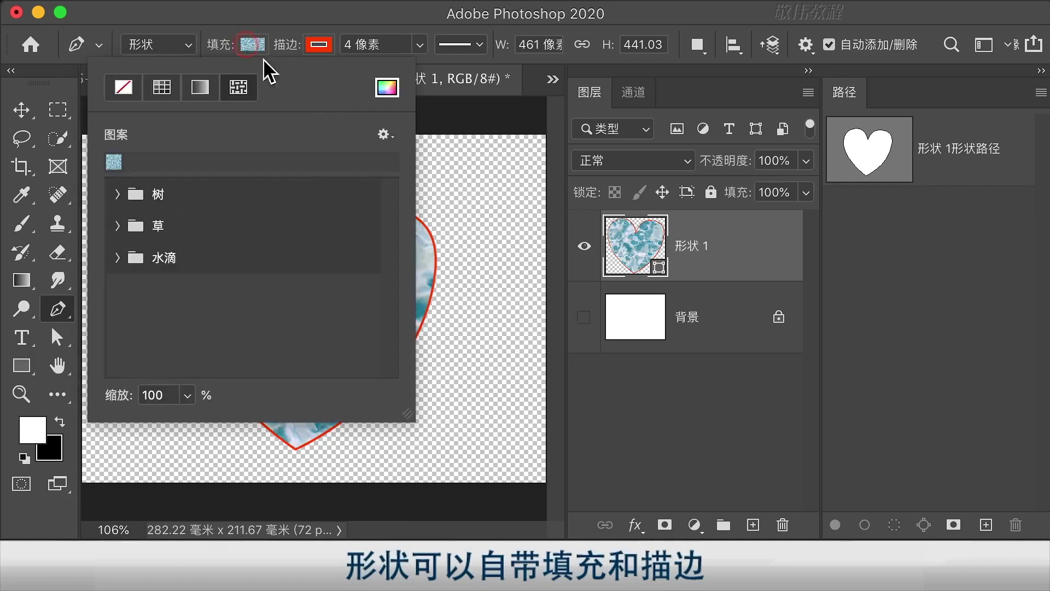
click(388, 93)
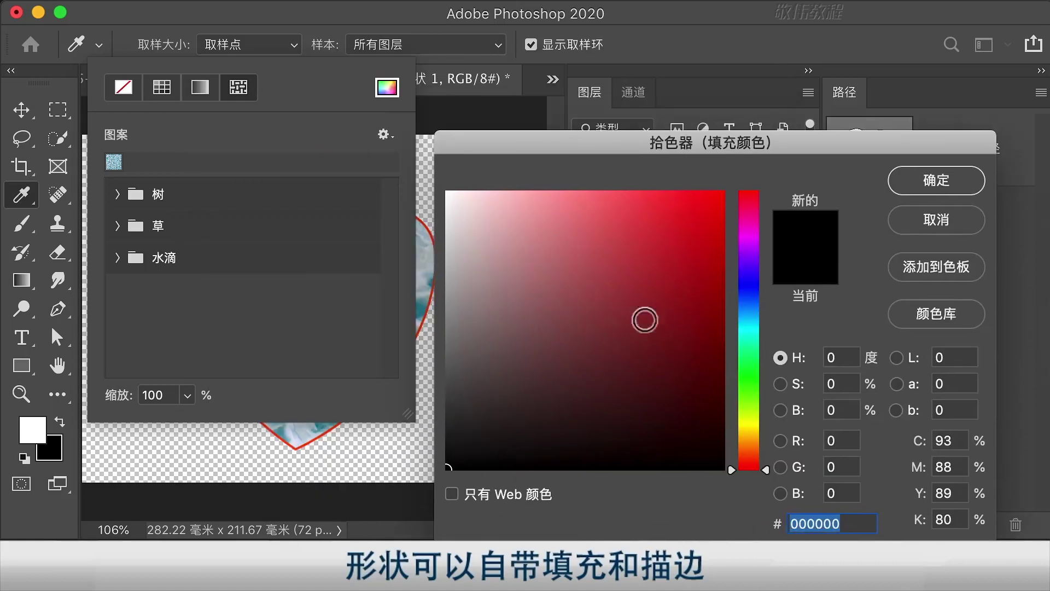
click(937, 222)
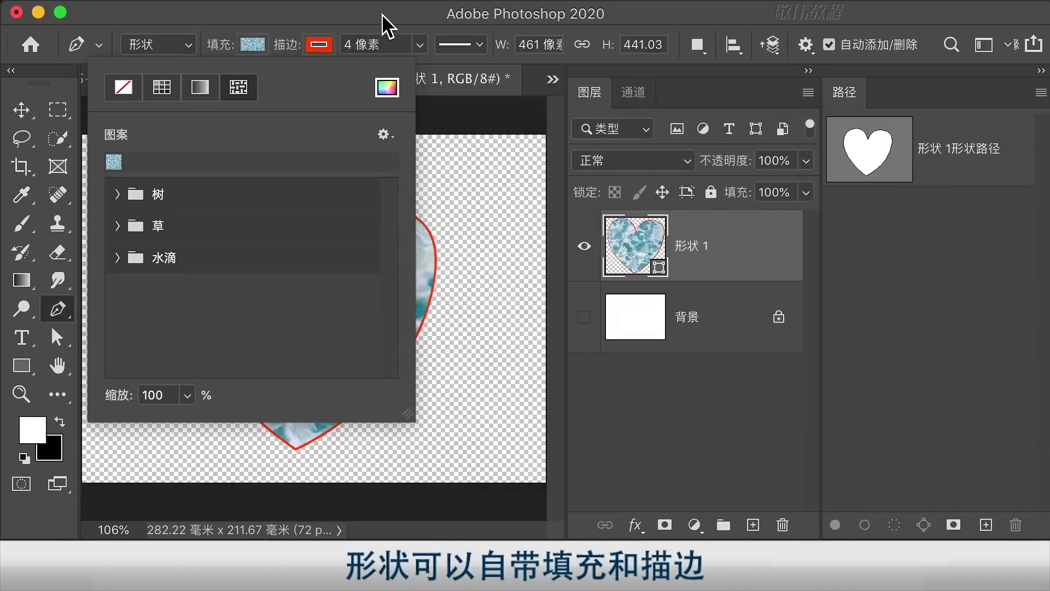
Return the heart's fill to a solid color in CMYK magenta.
click(163, 91)
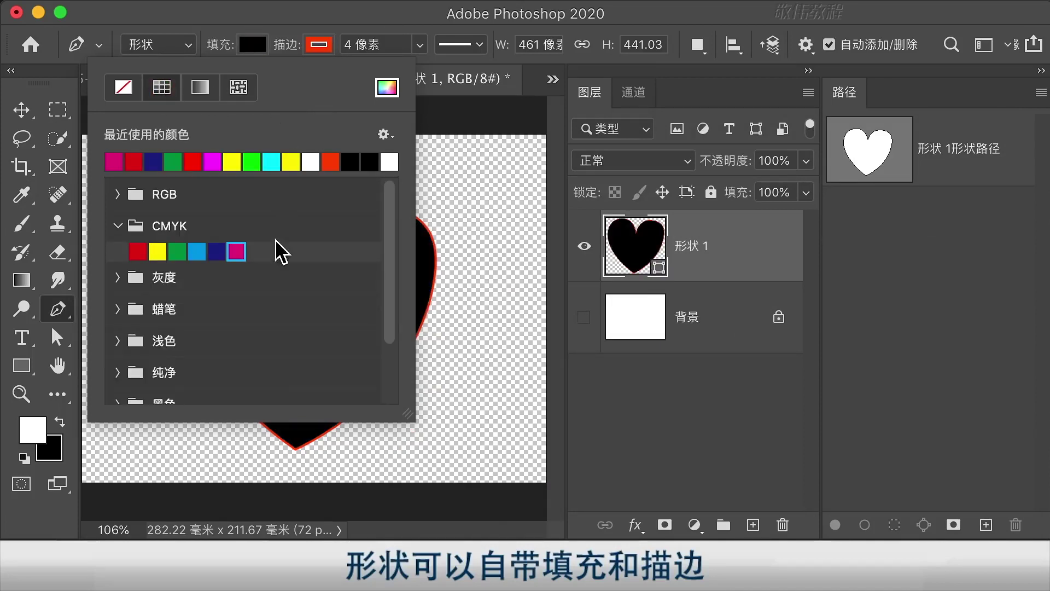
click(236, 252)
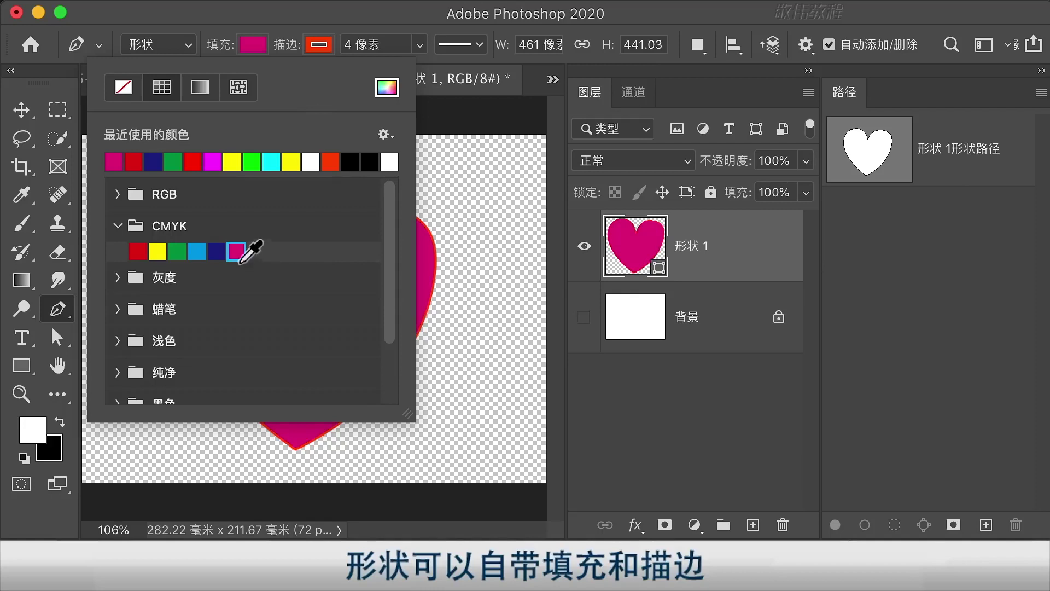
click(304, 17)
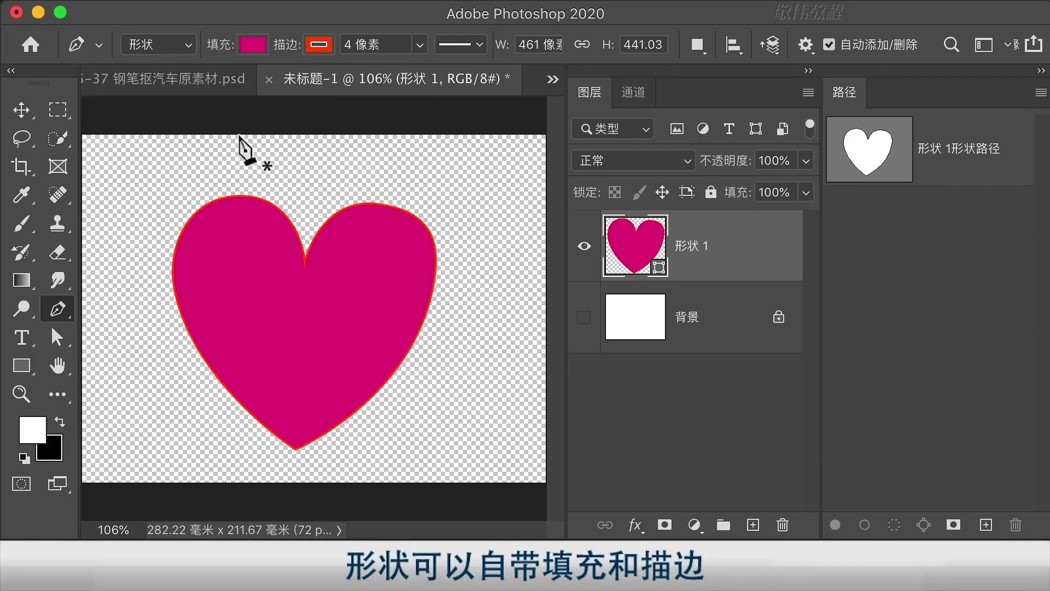
Compare pattern and gradient fills on the heart, and restore the solid CMYK magenta fill.
click(257, 44)
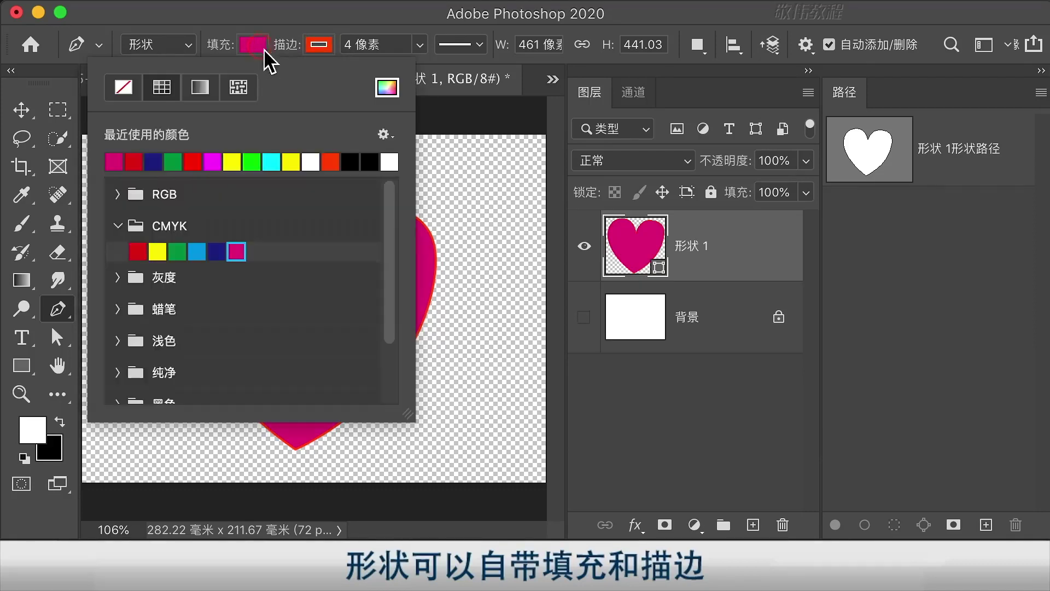
click(238, 89)
click(205, 90)
click(238, 87)
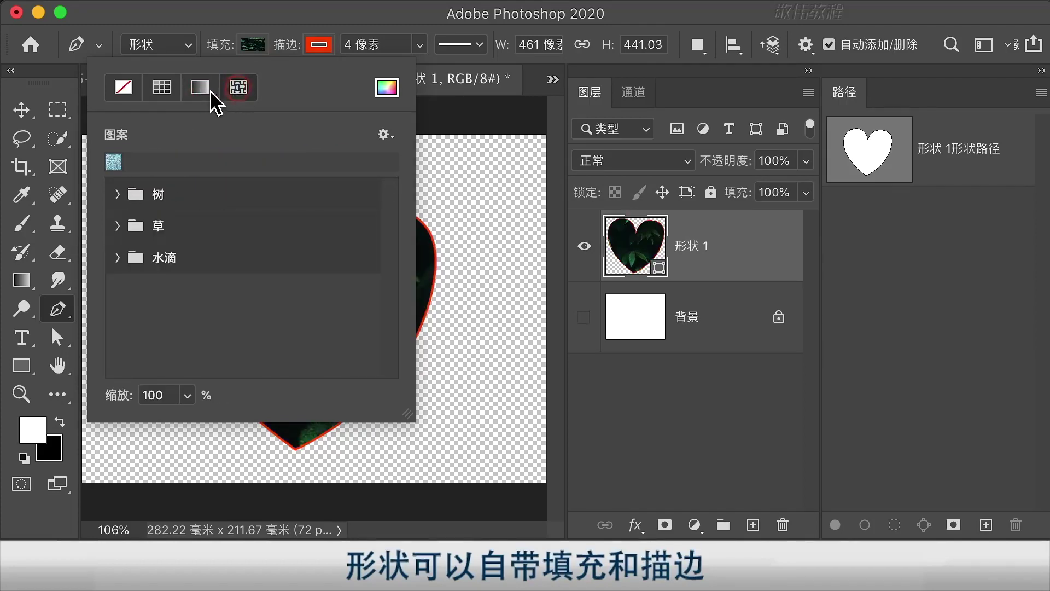
click(209, 90)
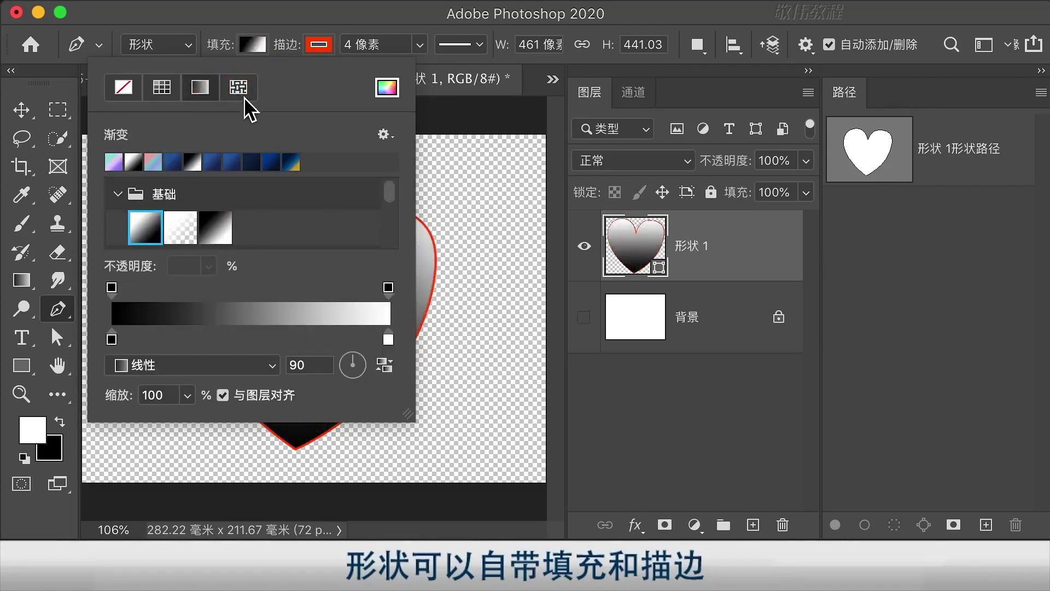
click(162, 87)
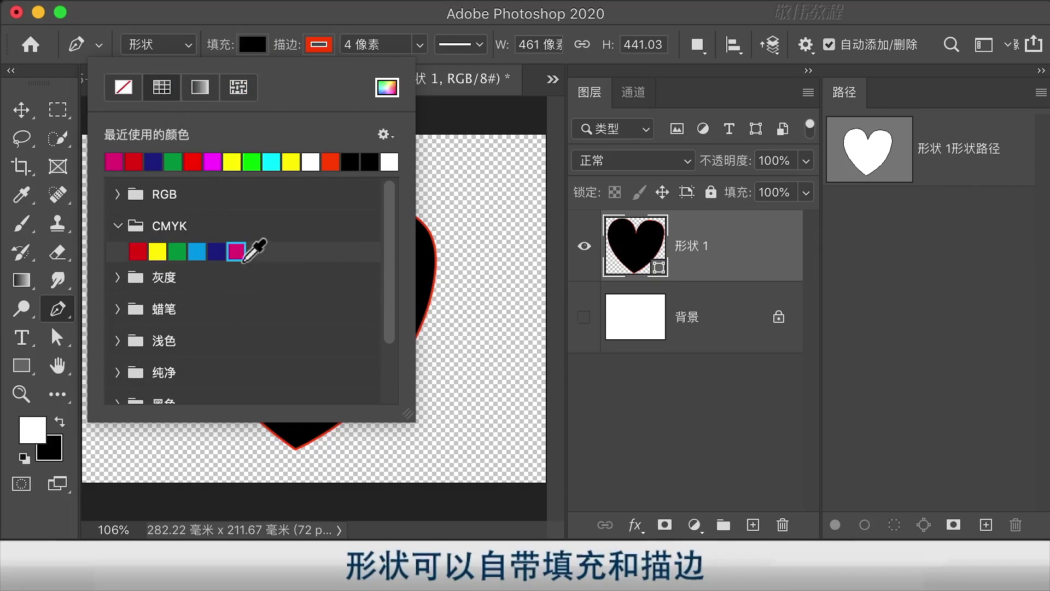
click(242, 258)
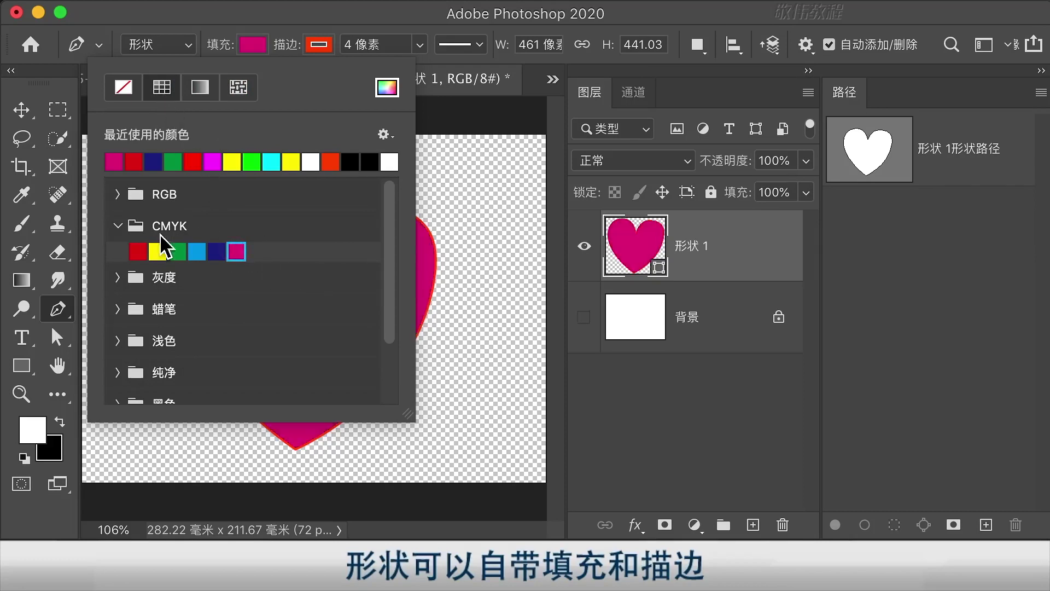
click(333, 18)
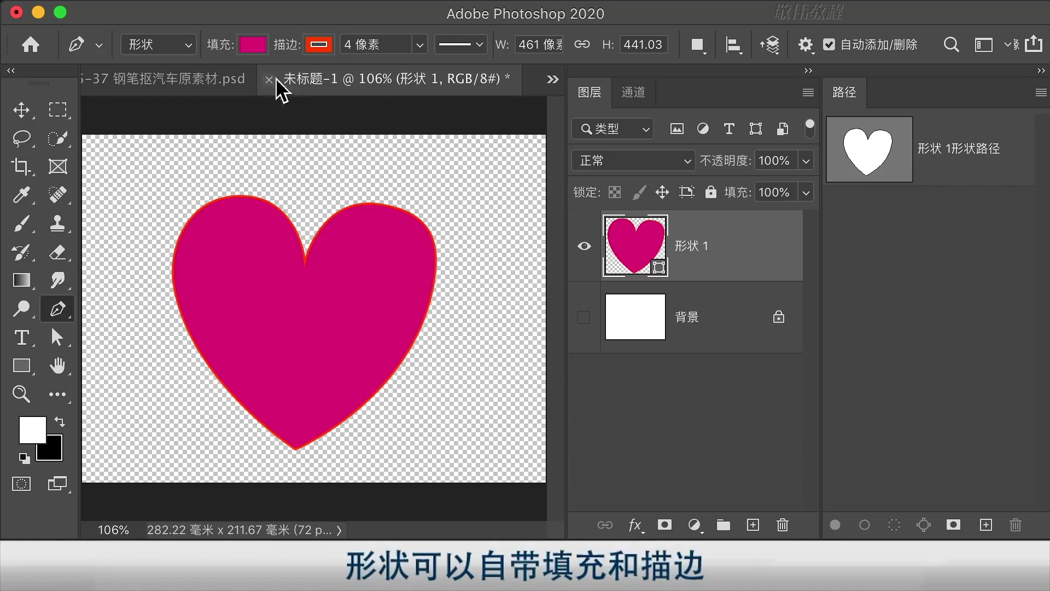
Keep the Pen tool in 形状 mode and set the heart's stroke to none.
click(188, 47)
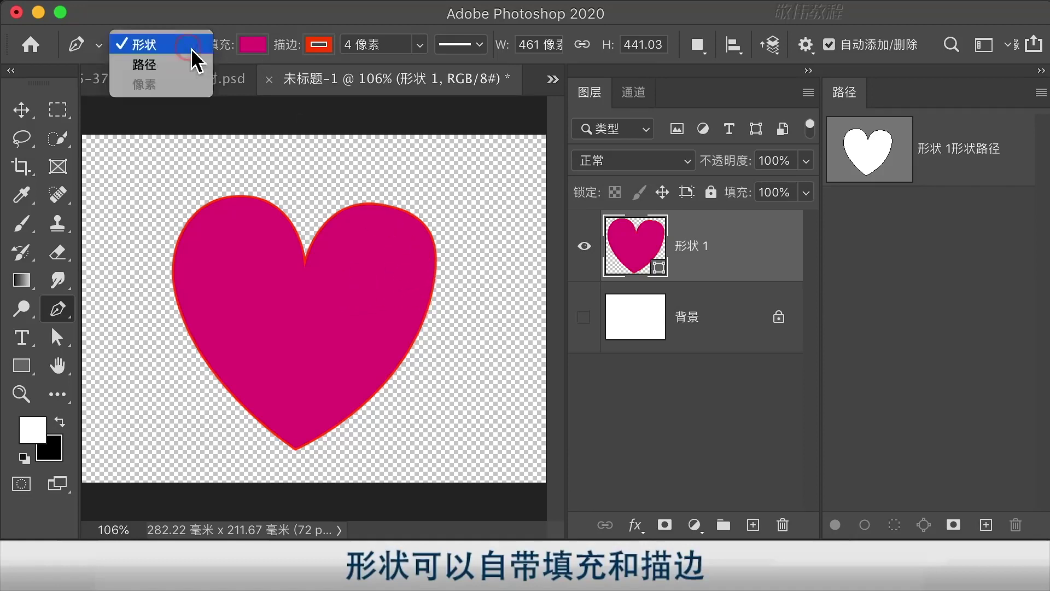
click(192, 49)
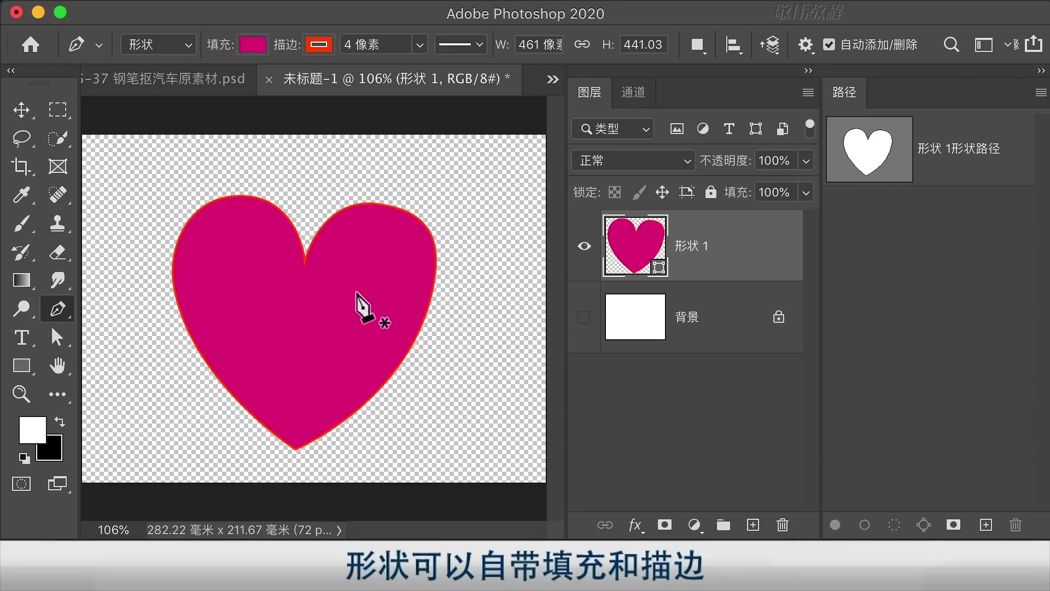
click(318, 46)
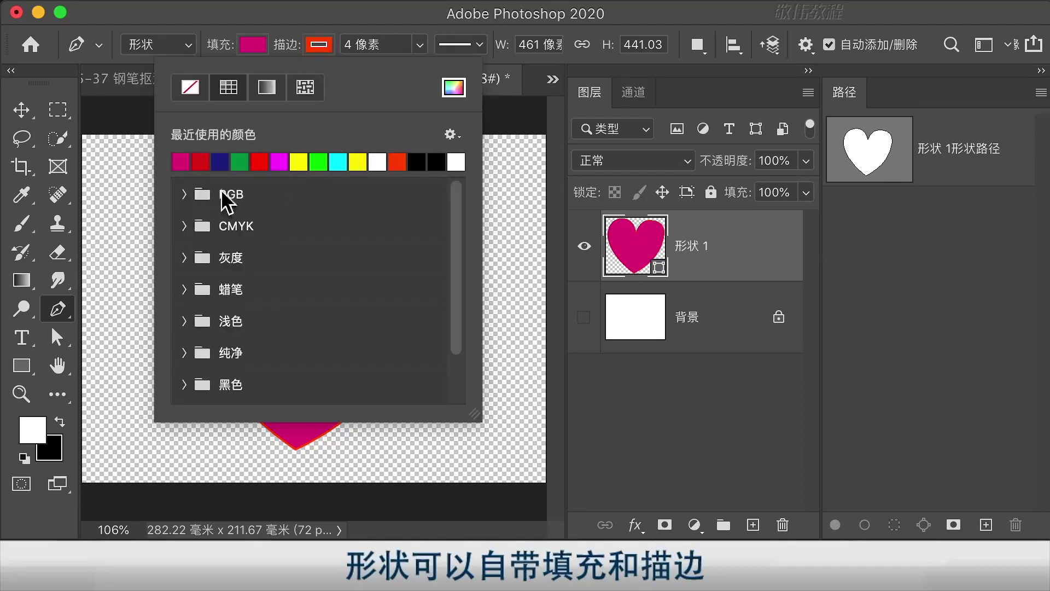
click(193, 89)
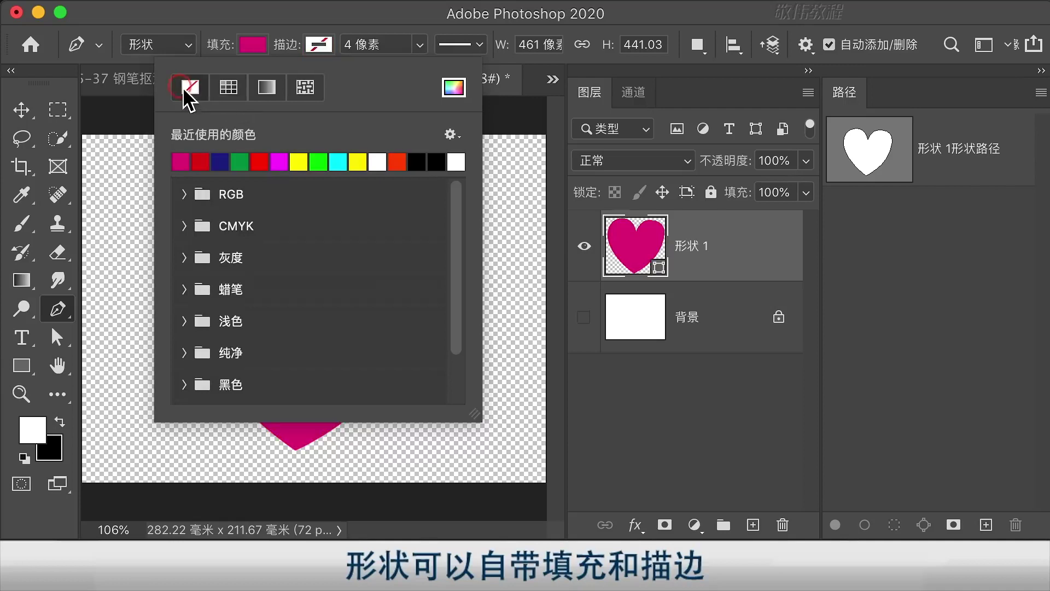
Try a solid dark blue stroke and a teal-to-purple linear gradient stroke on the heart.
click(231, 91)
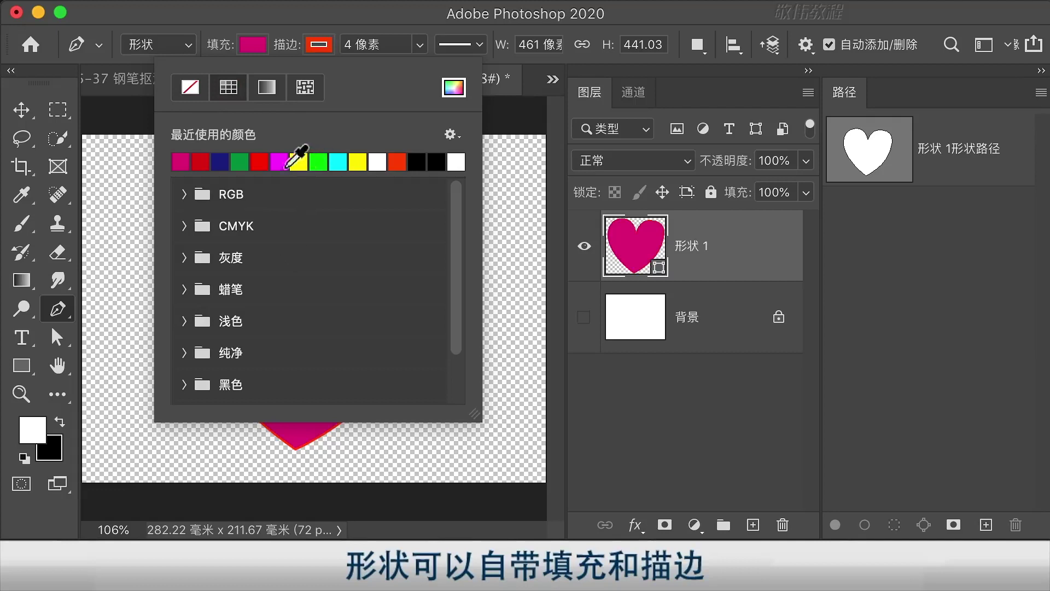
click(220, 162)
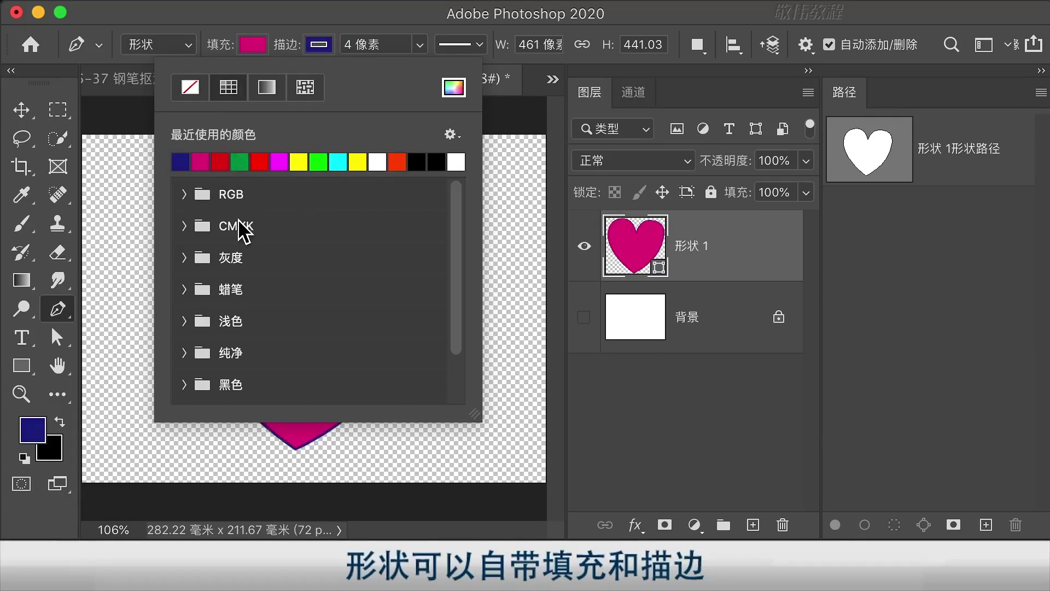
click(268, 88)
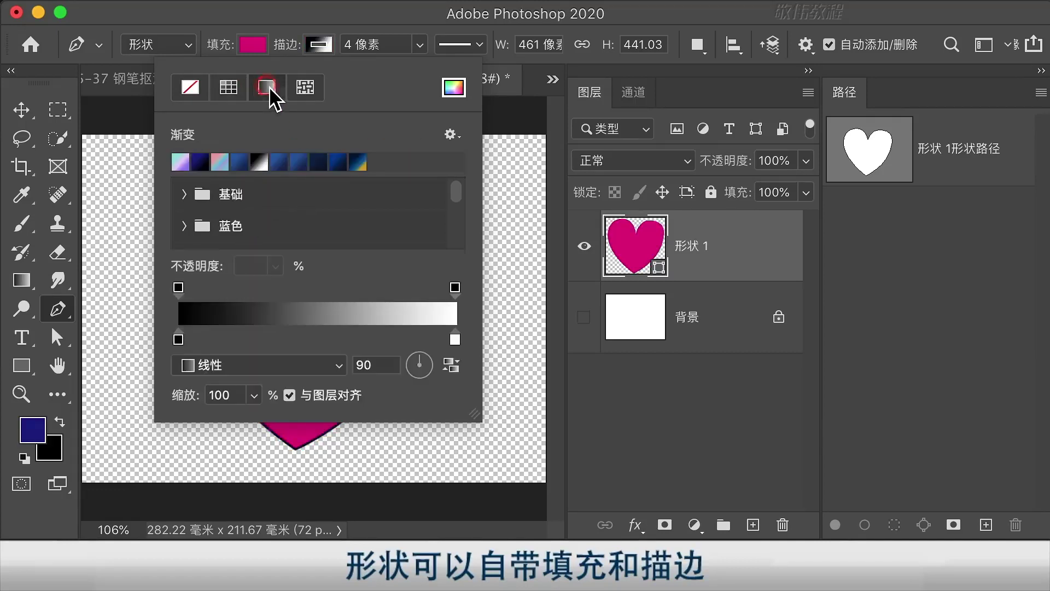
click(181, 161)
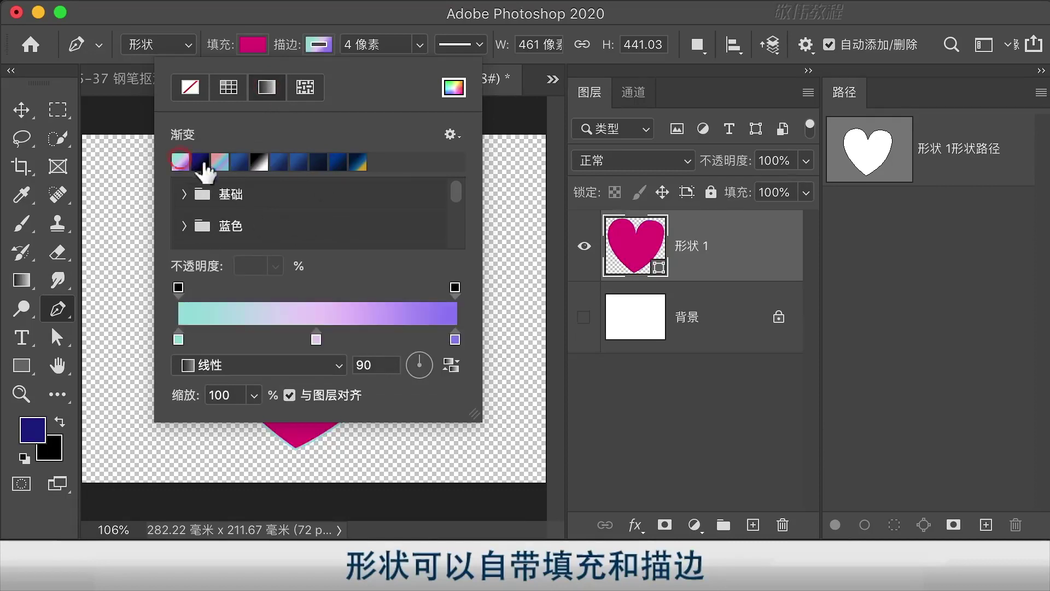
Try a pattern stroke on the heart, expand the 水滴 group, and view the stroke color picker without applying a color.
click(306, 88)
click(240, 253)
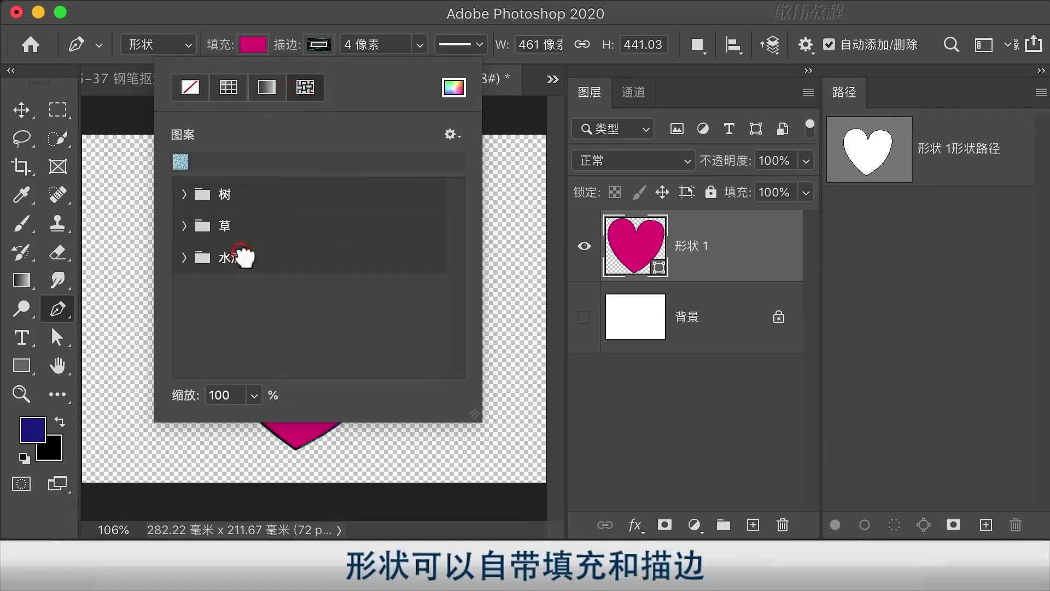
click(185, 256)
click(457, 89)
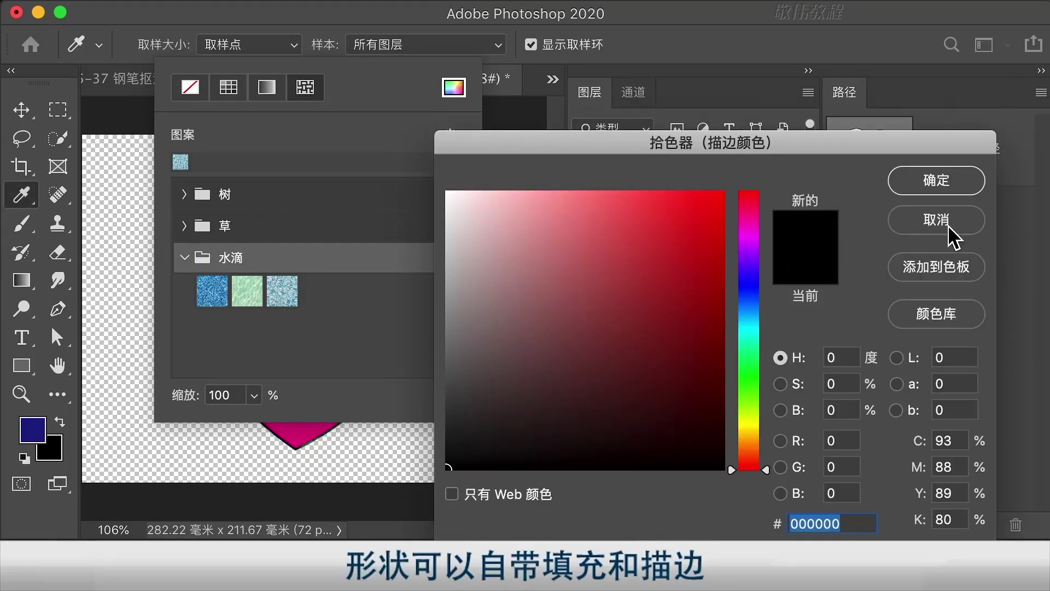
click(949, 229)
Set the heart's stroke to the solid cyan blue swatch from the CMYK group.
click(230, 92)
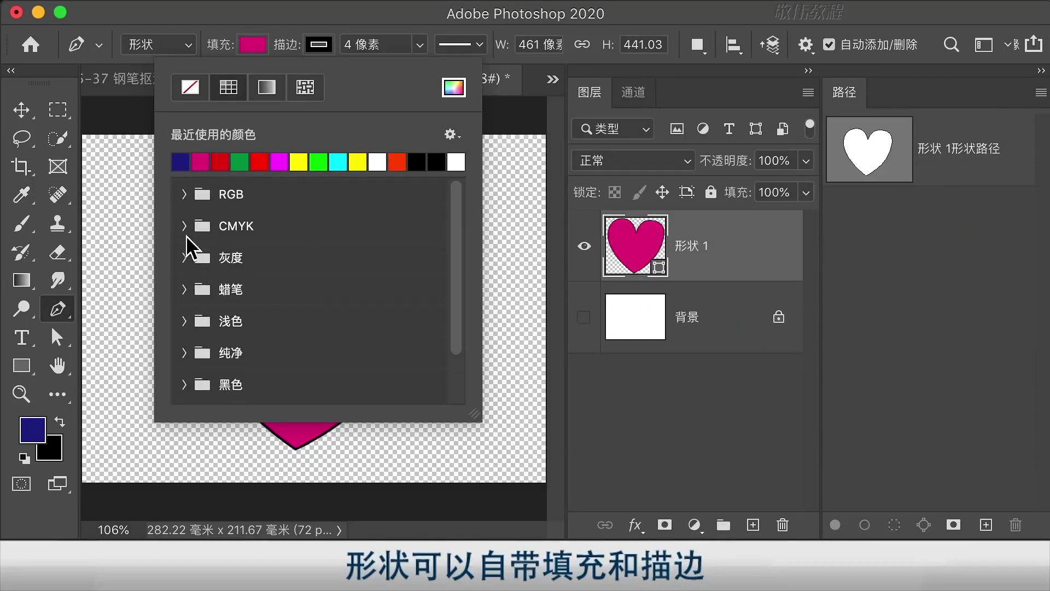
click(185, 236)
click(263, 252)
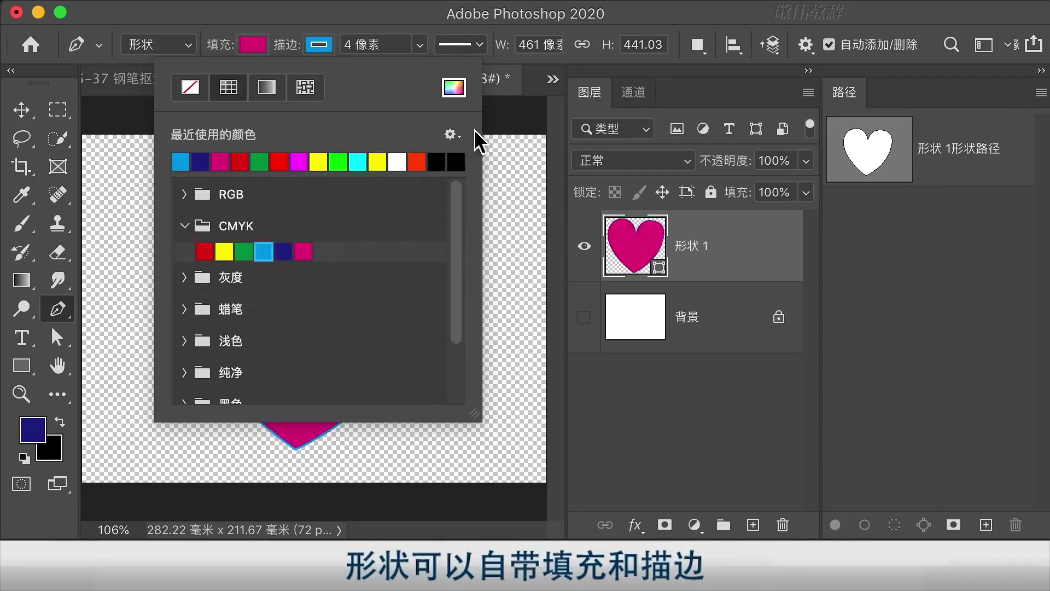
click(654, 18)
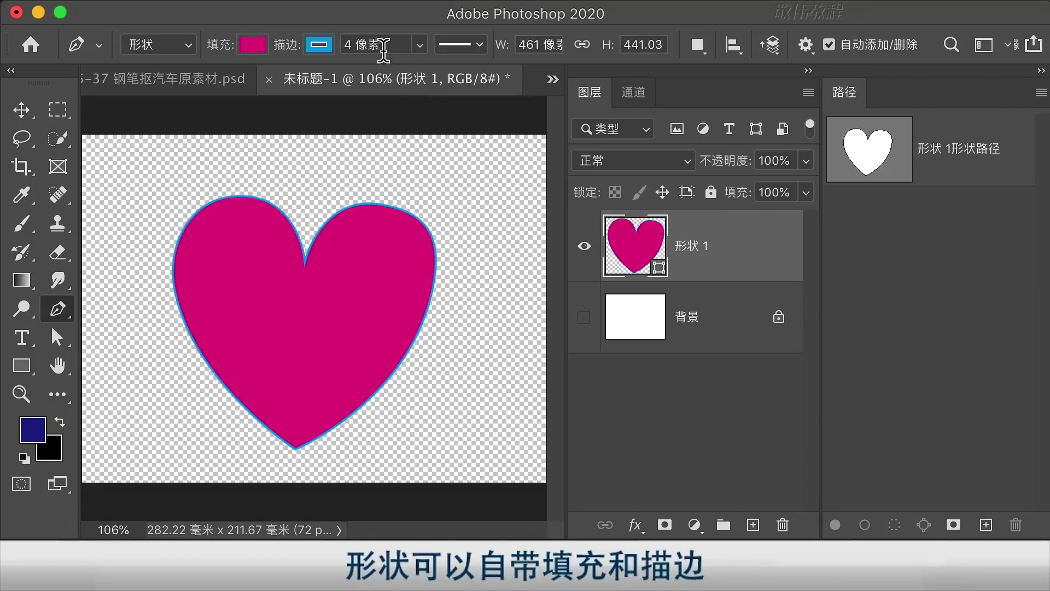
Try a stroke width of 10 像素 on the heart, and increase it to 20 像素.
click(351, 44)
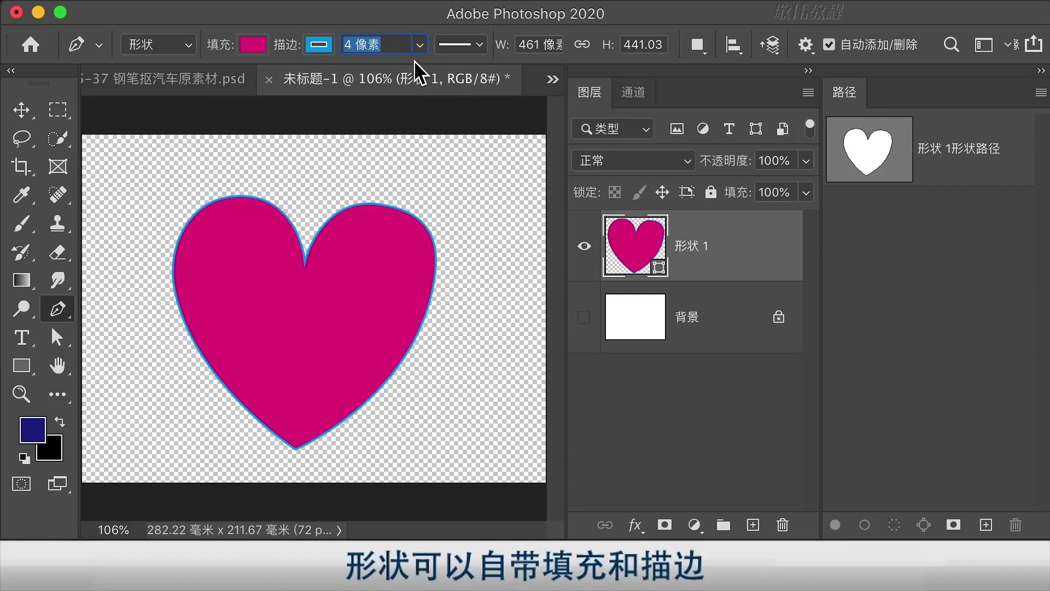
text(10)
key(Return)
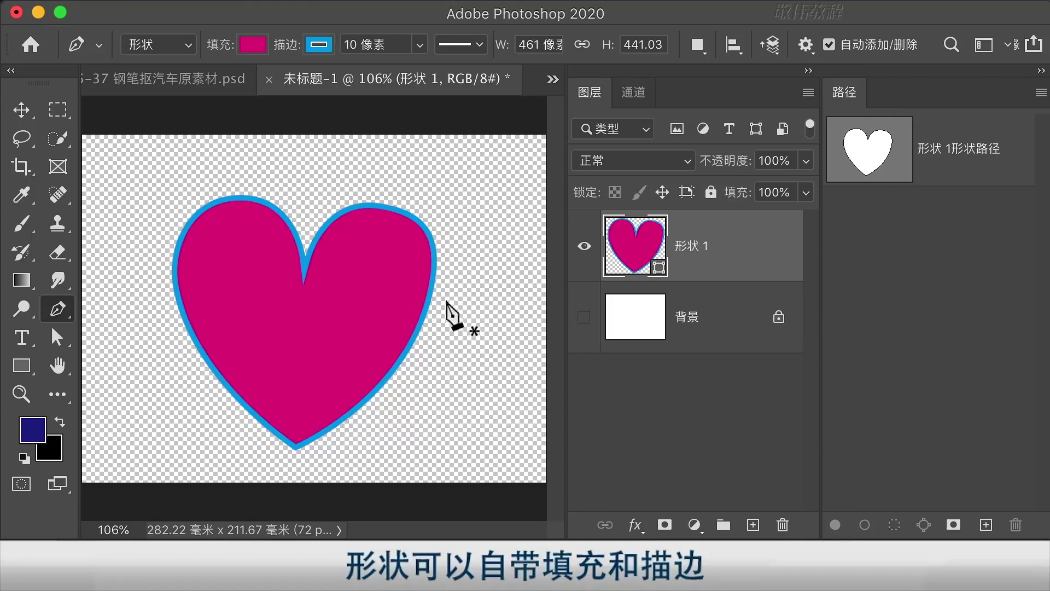
click(358, 45)
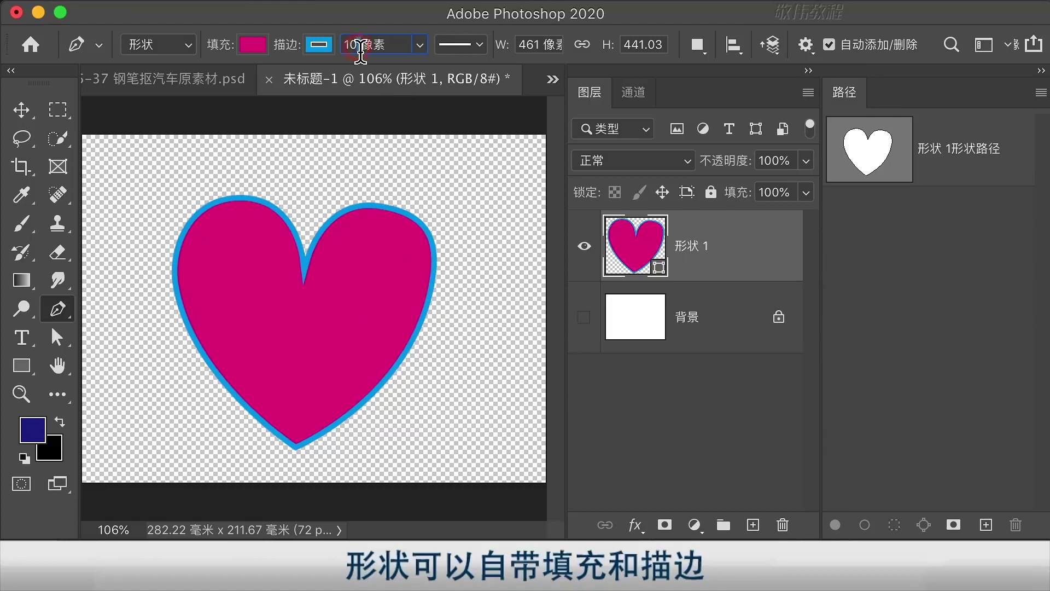
text(20)
key(Return)
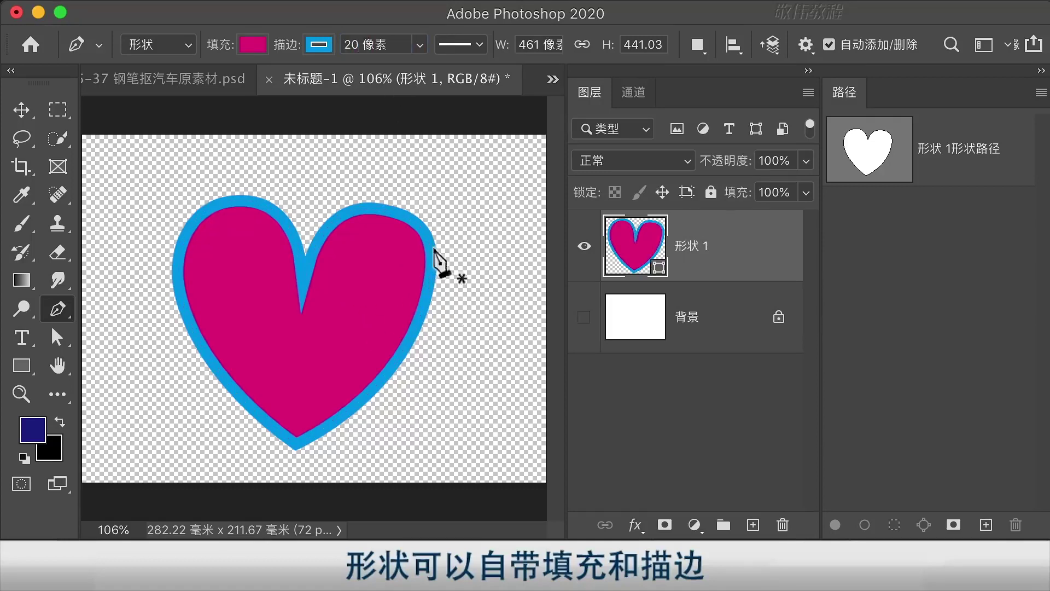
Try a dotted stroke on the heart and compare its centered and outside alignment along the path.
click(465, 48)
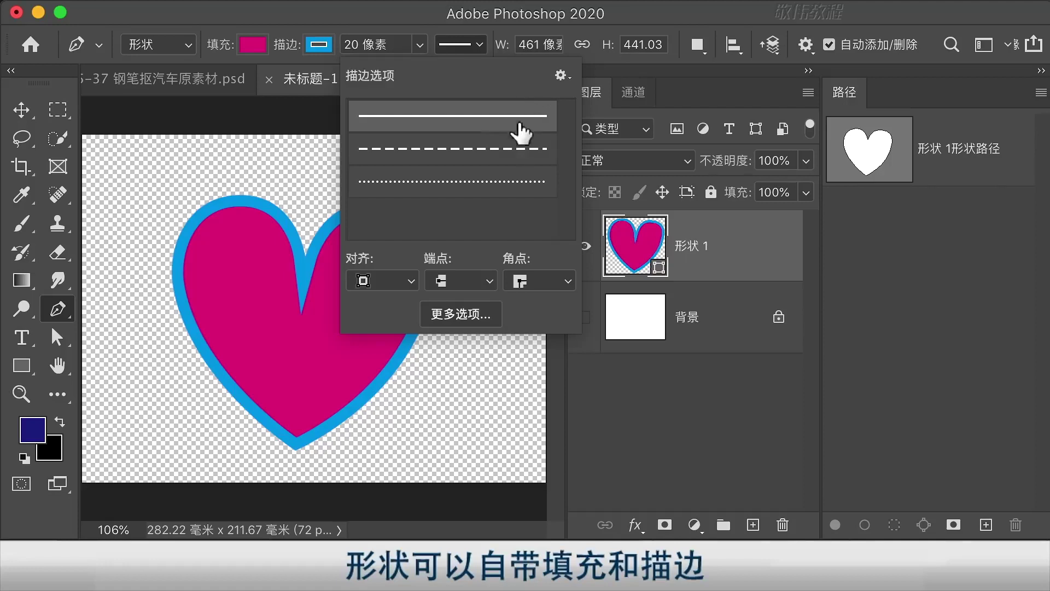
click(497, 181)
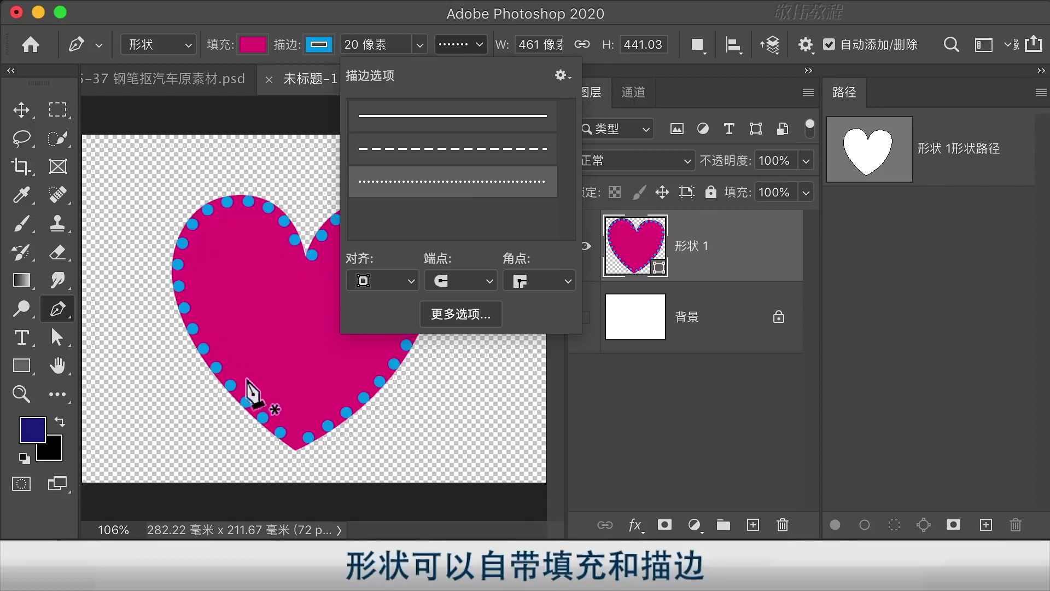
click(377, 282)
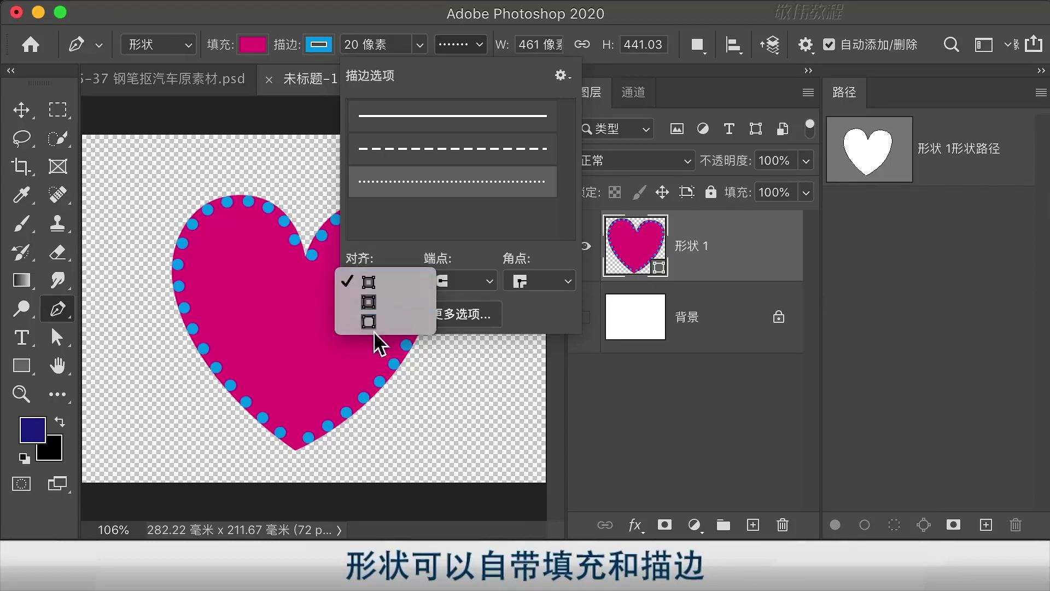
click(392, 306)
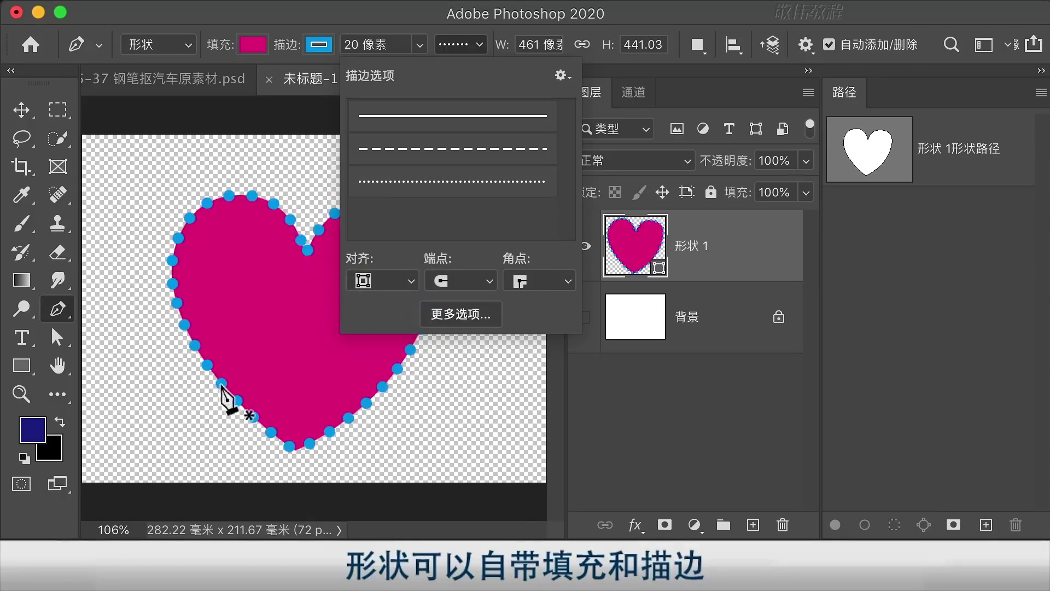
click(400, 275)
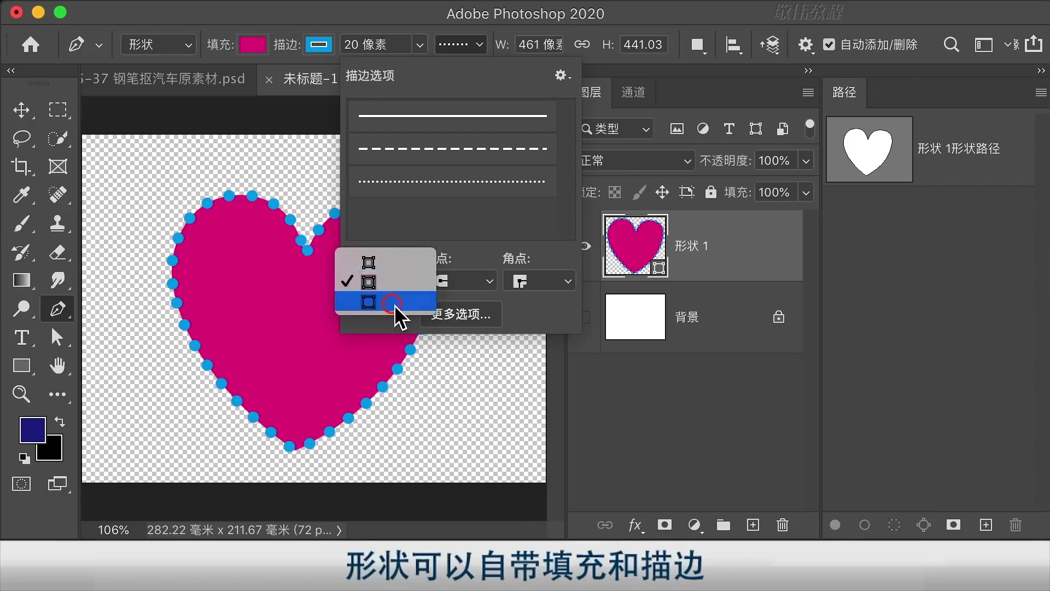
click(398, 306)
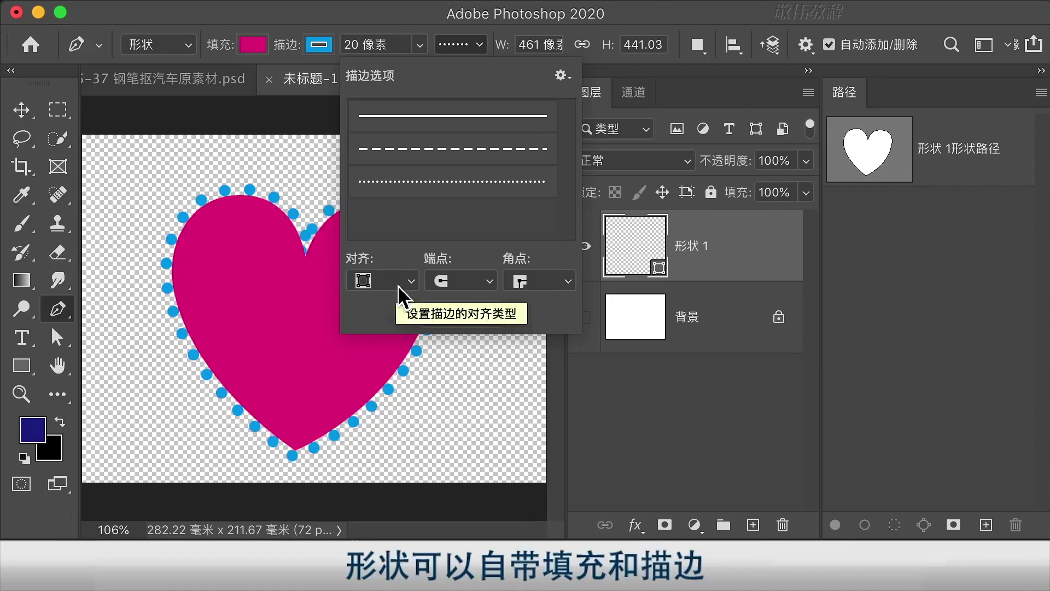
View the stroke's 端点 and 角点 choices, keeping the round cap and the mitered corner.
click(433, 280)
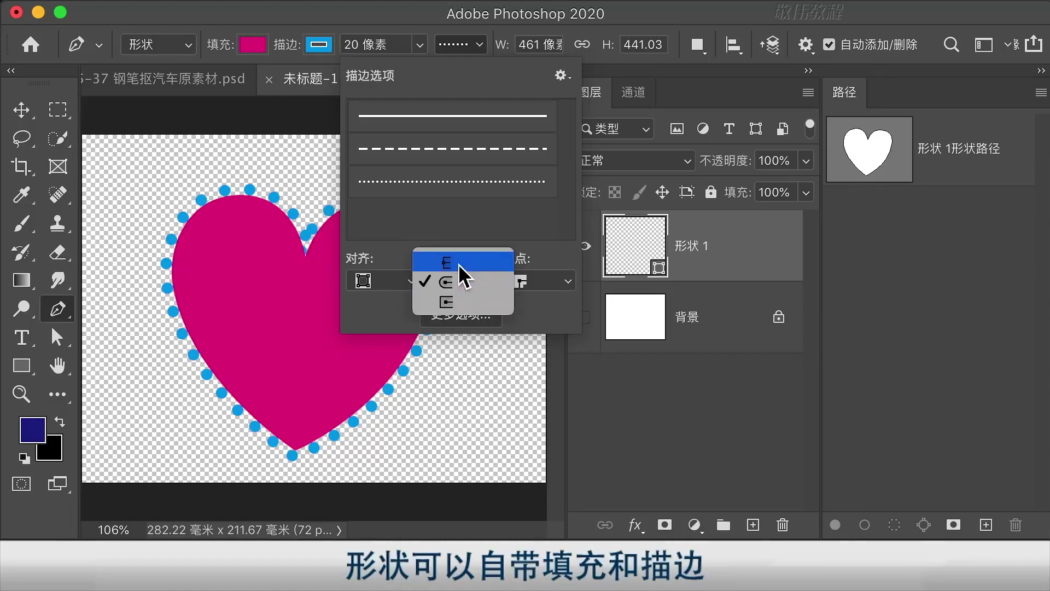
click(480, 283)
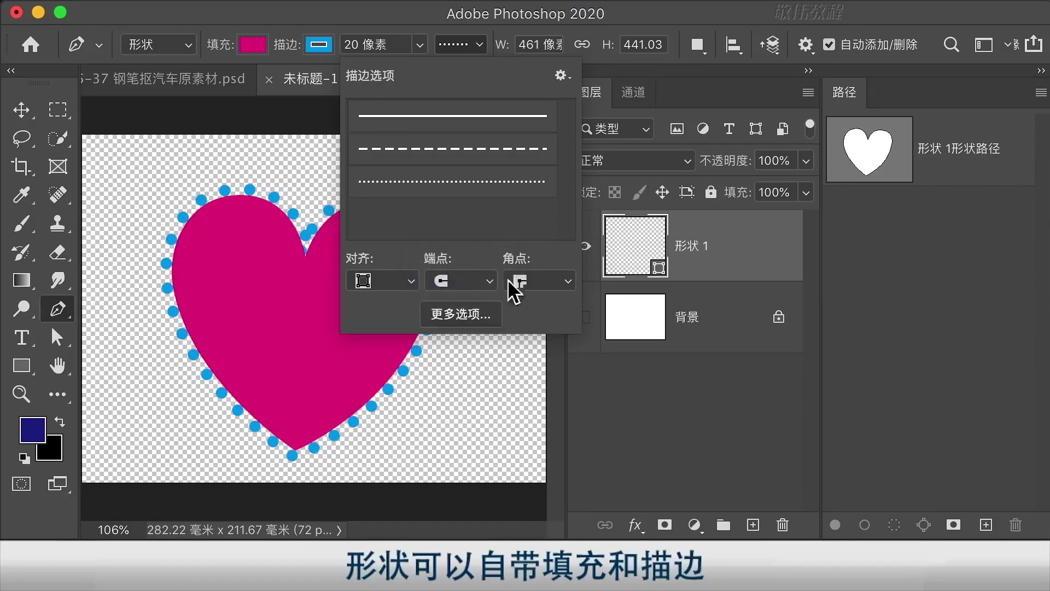
click(555, 281)
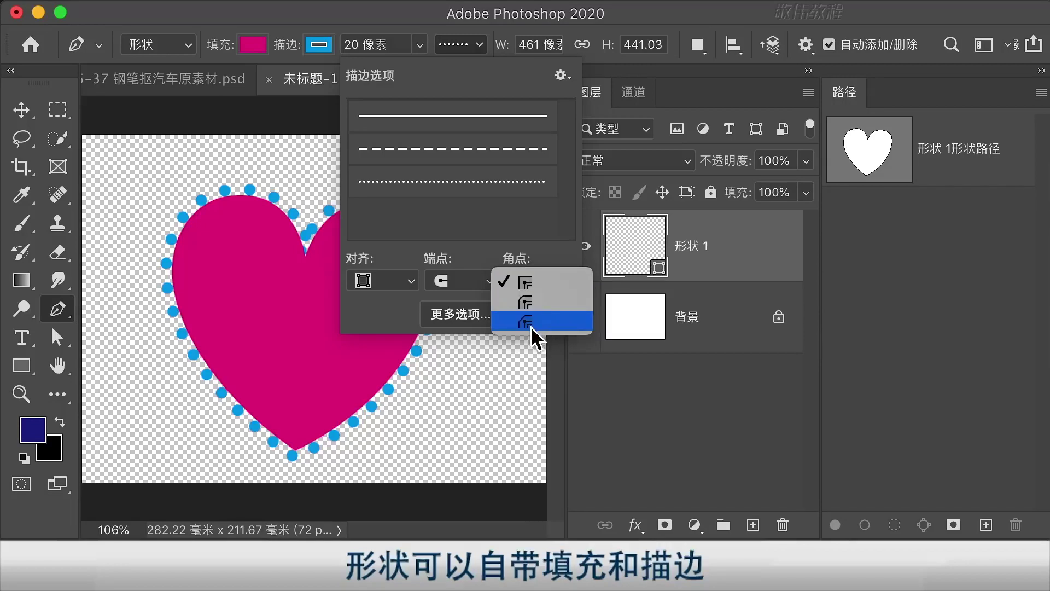
click(542, 282)
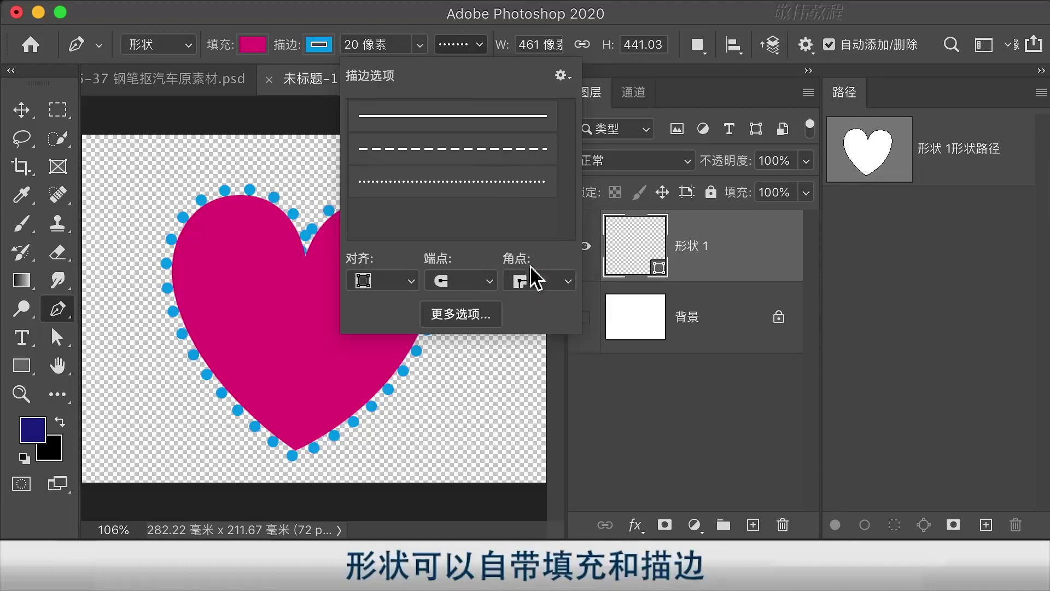
Return the heart's stroke to a solid line, try the rounded corner type, and restore the mitered corner.
click(479, 126)
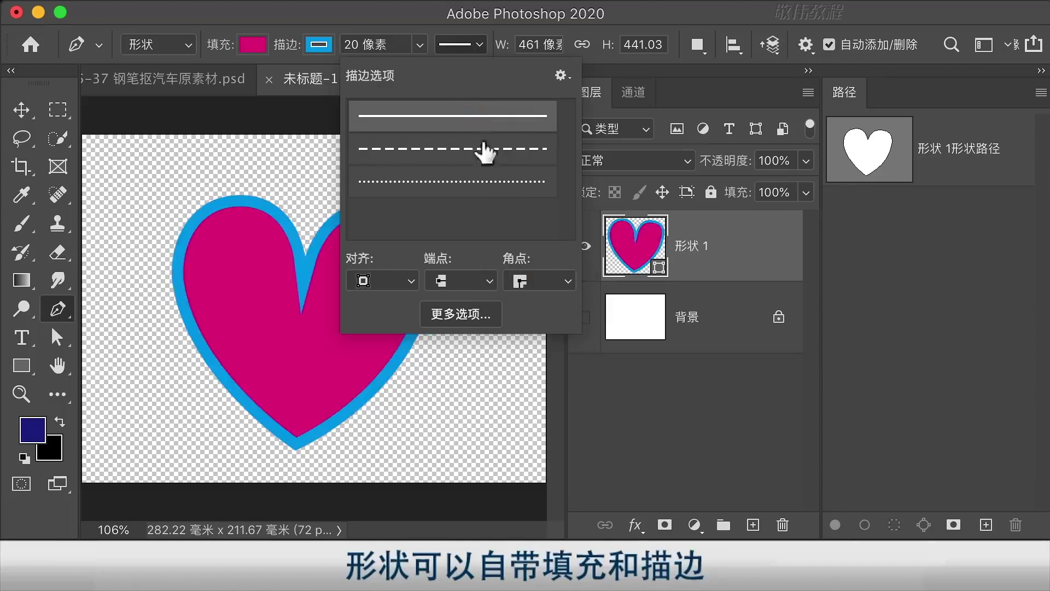
click(541, 281)
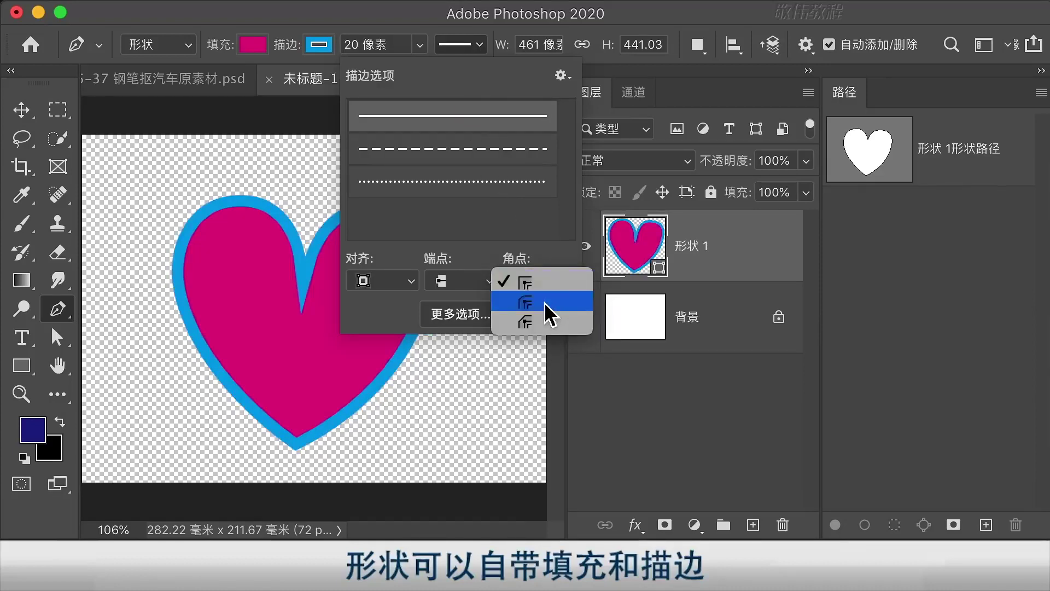
click(543, 301)
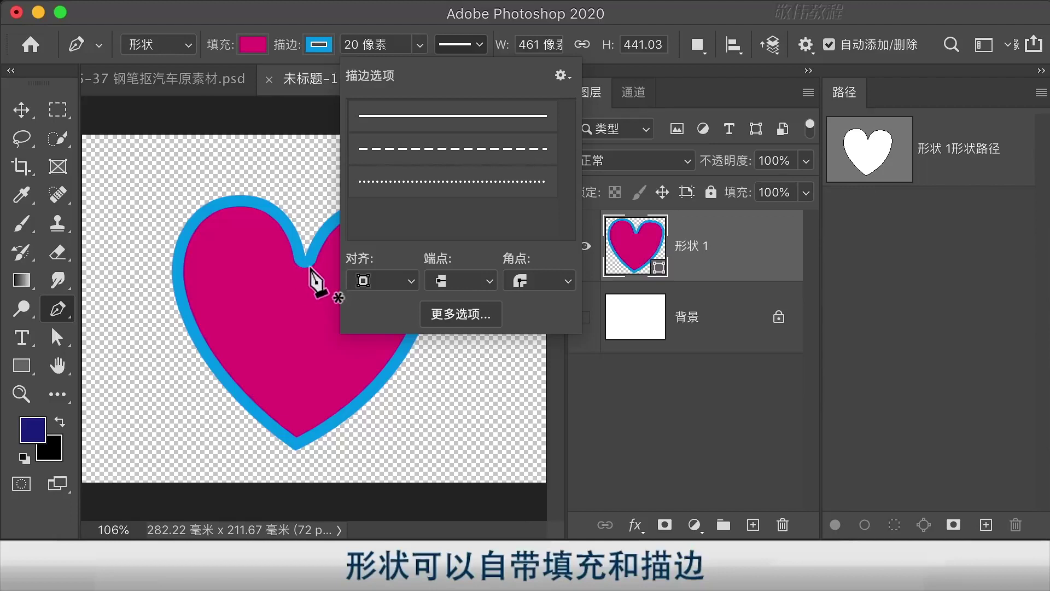
click(527, 281)
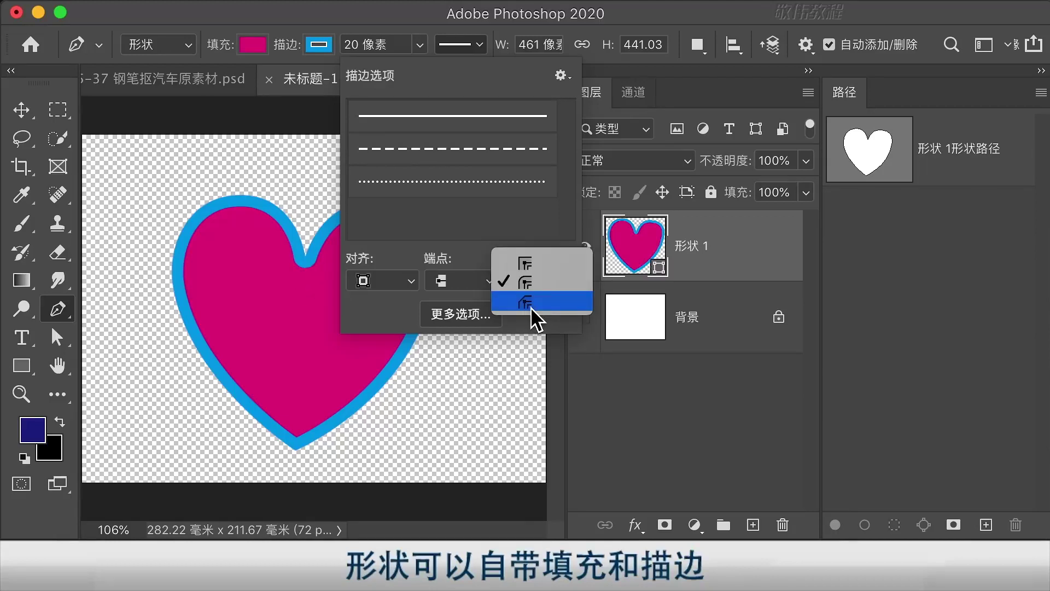
click(546, 265)
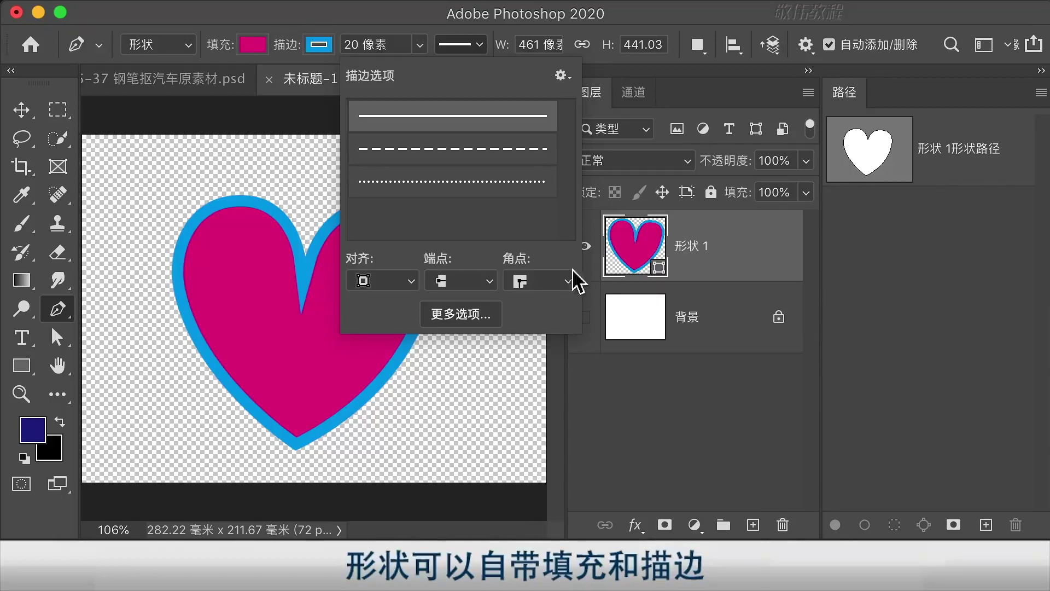
click(673, 28)
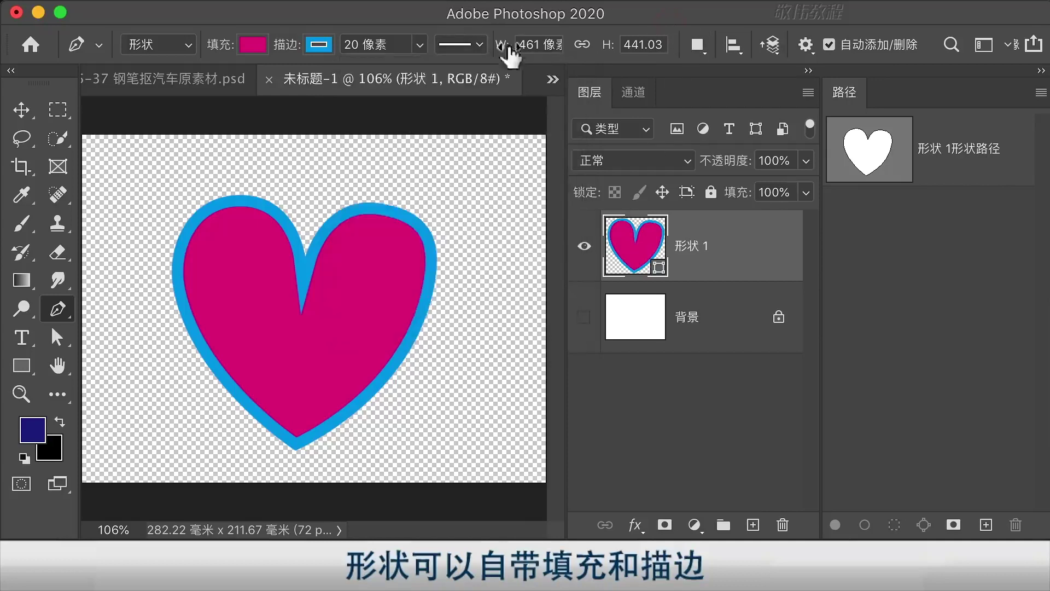
Review the solid preset in the heart's detailed stroke options and enable 虚线 for the stroke.
click(462, 46)
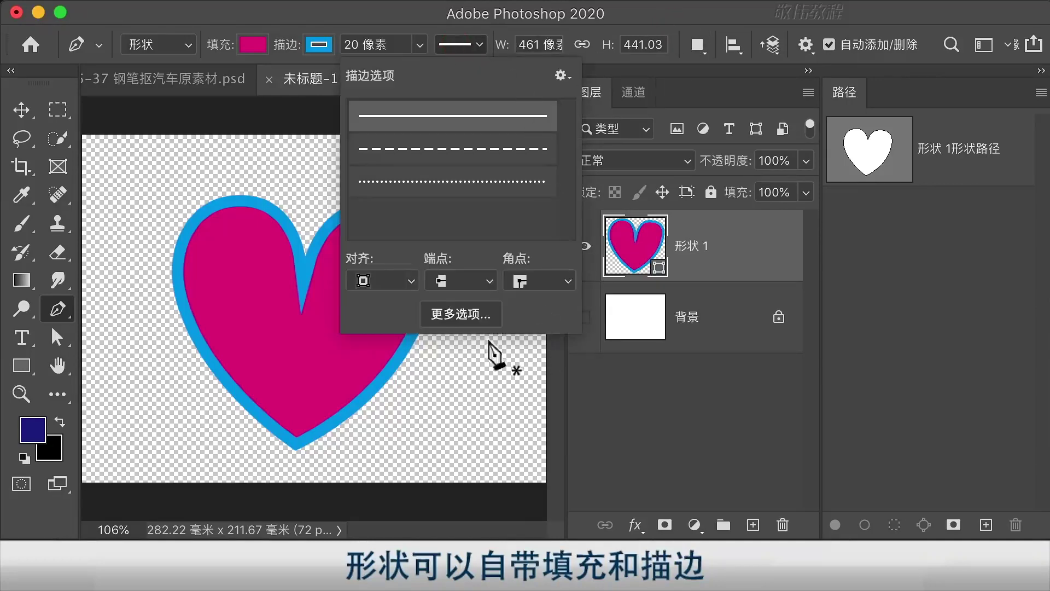
click(469, 316)
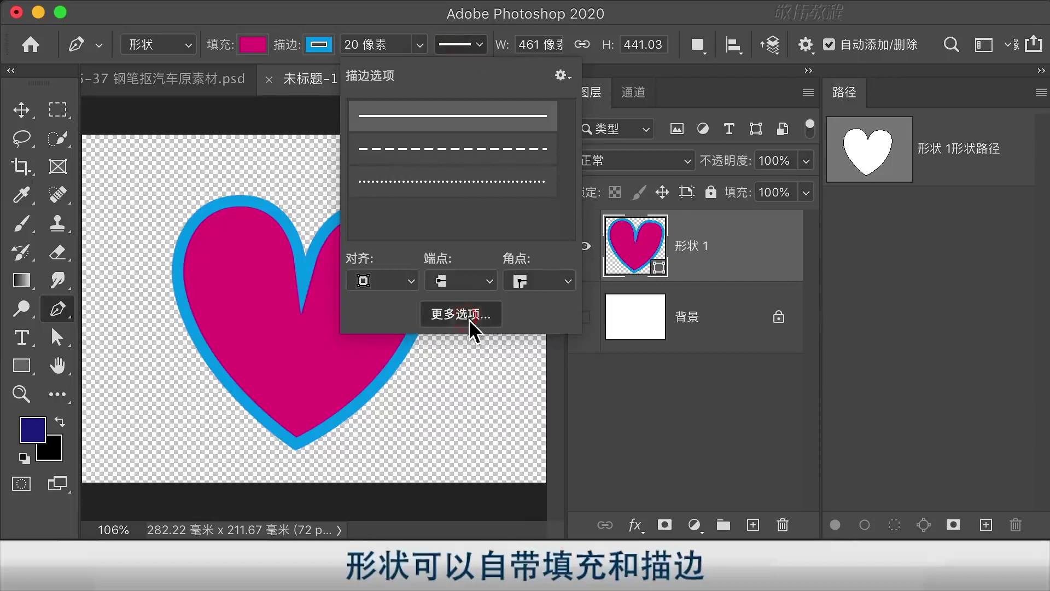
drag(707, 286, 622, 239)
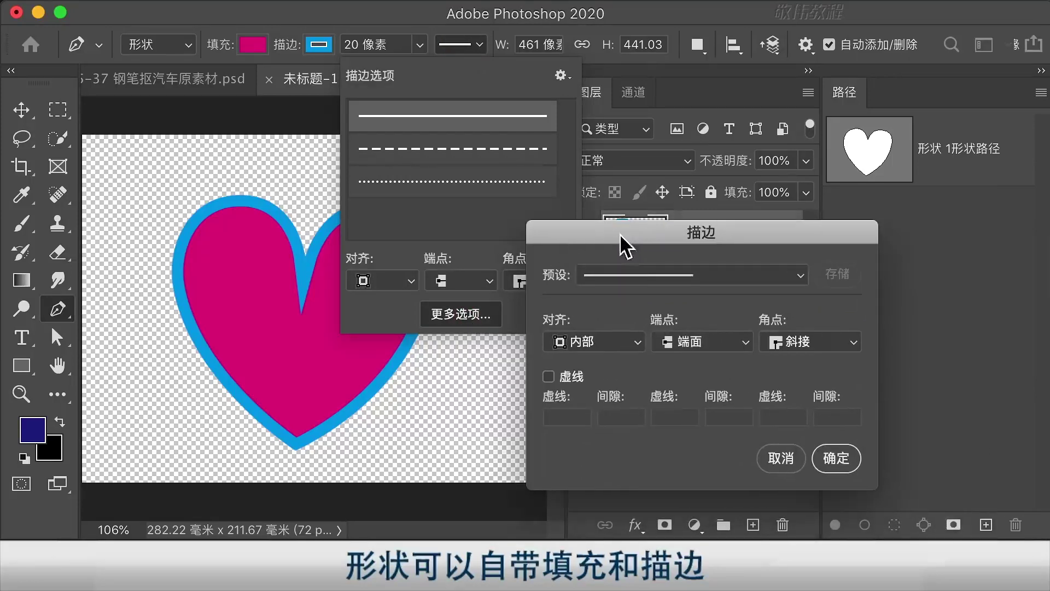
click(693, 276)
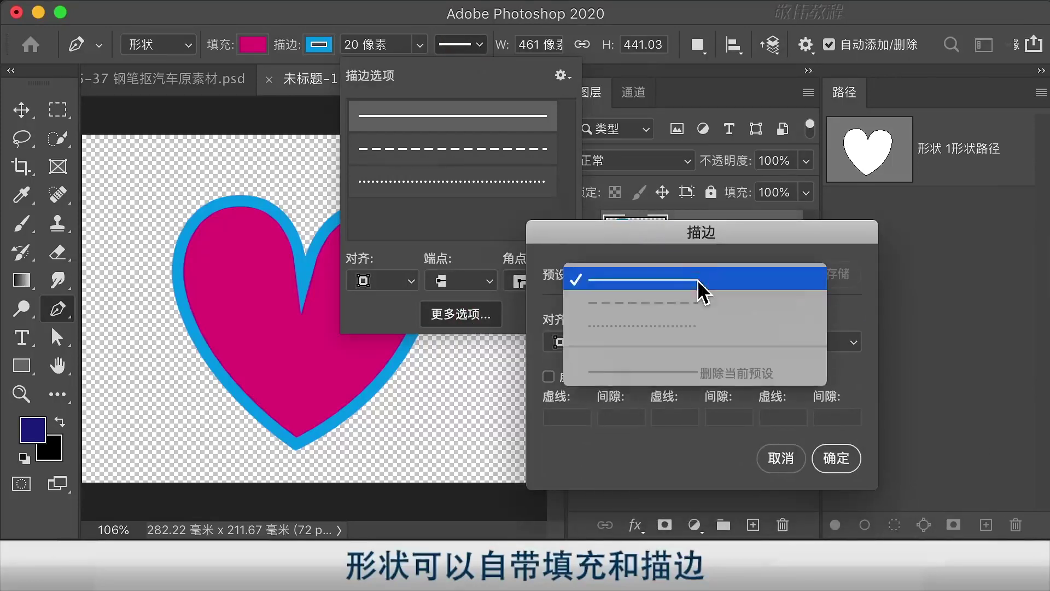
click(698, 281)
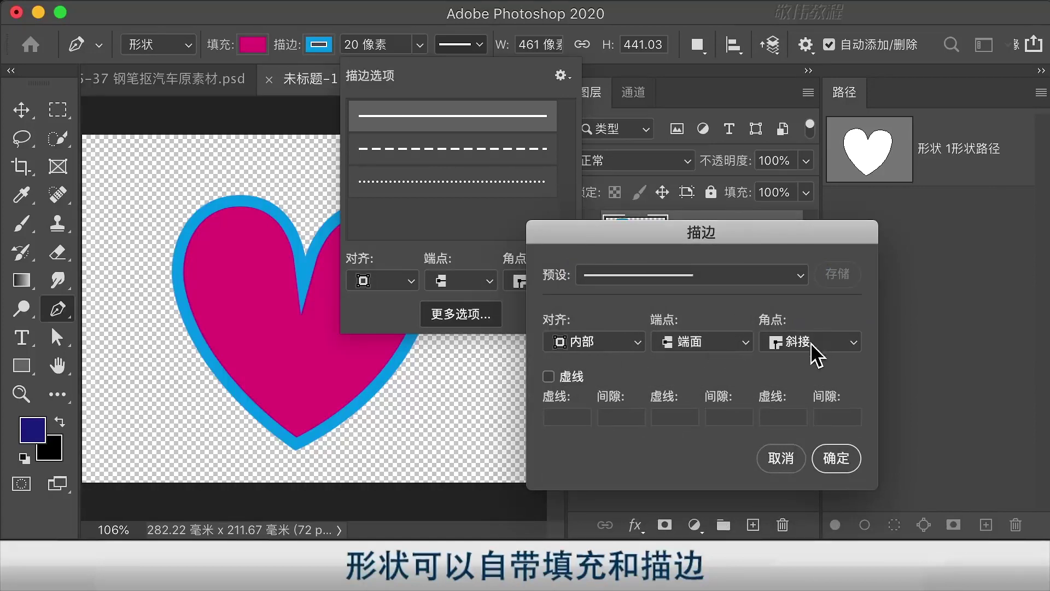
click(549, 376)
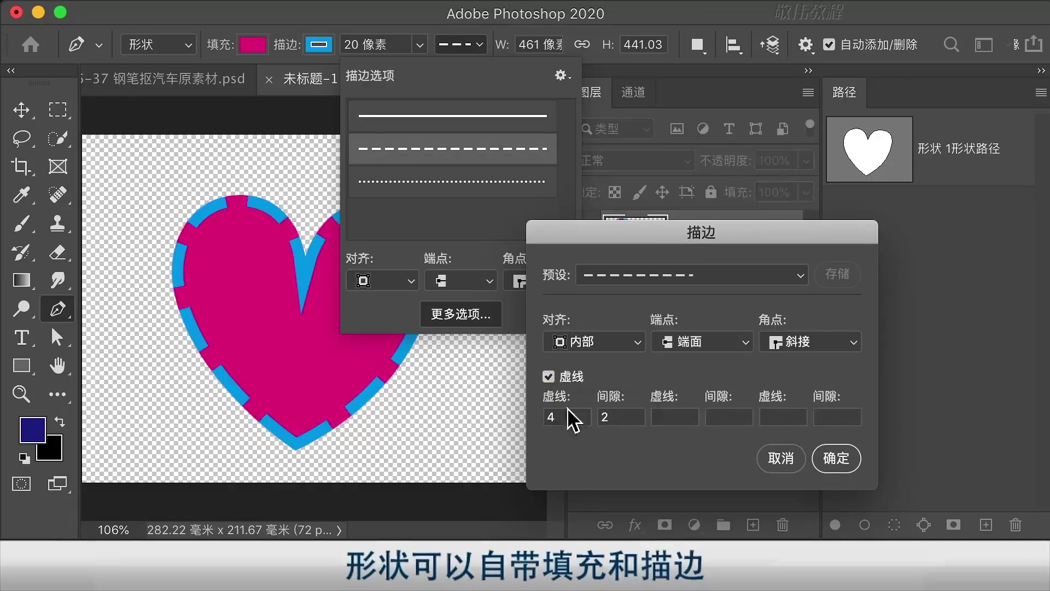
Set the heart stroke's first dash length to 1 and its first gap to 1.
click(623, 416)
click(614, 419)
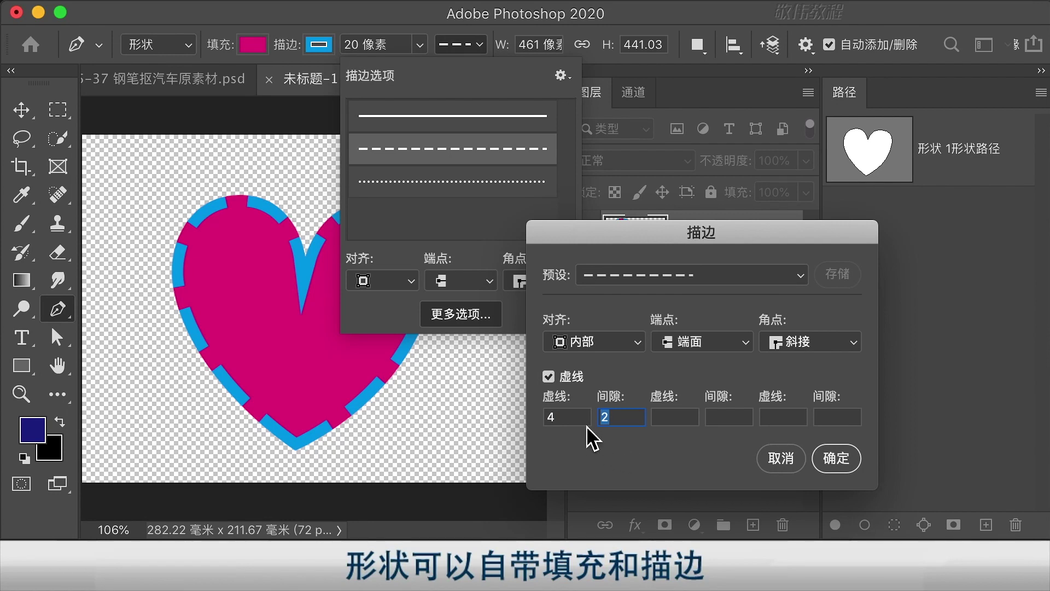
click(573, 421)
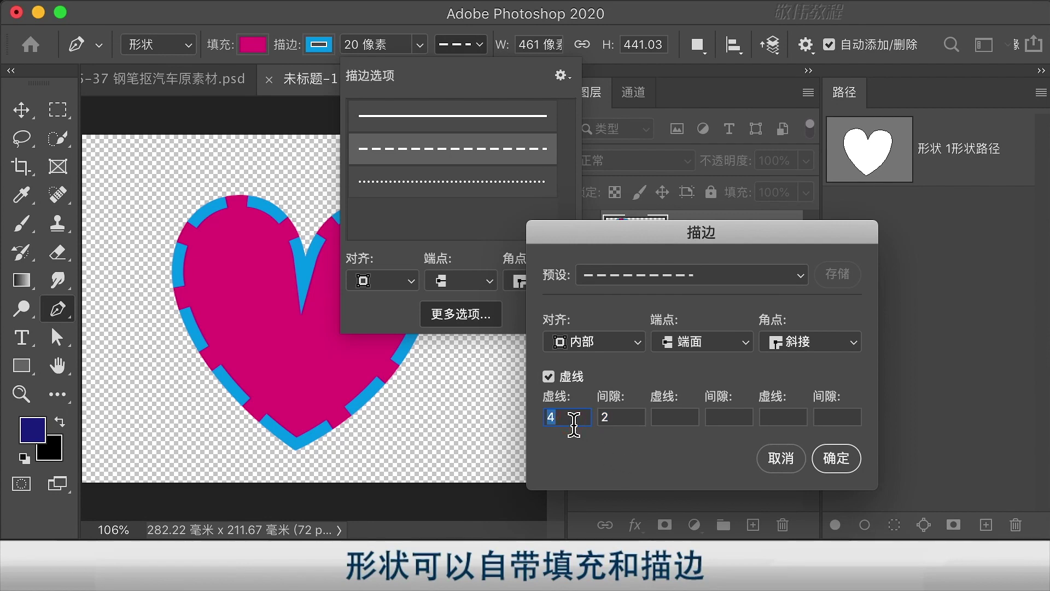
text(1)
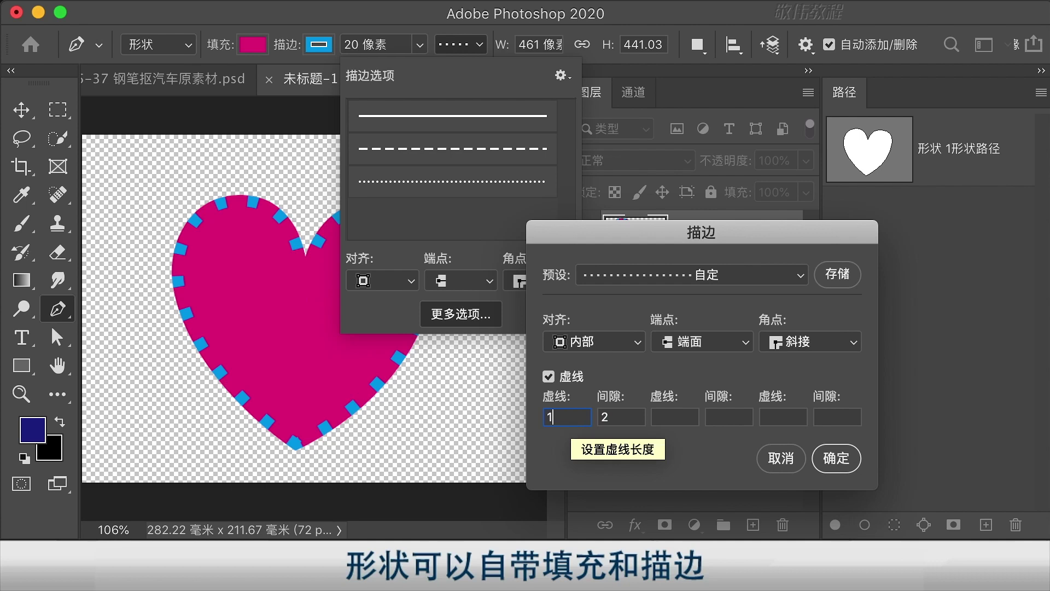
click(632, 420)
text(1)
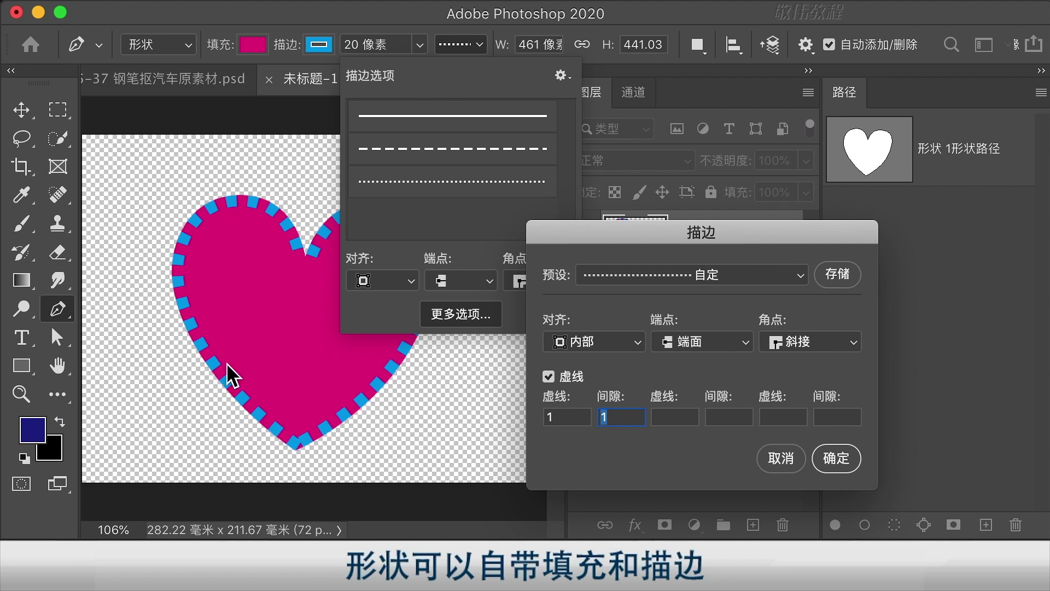
Add a second dash length of 3 to the pattern and apply the custom stroke to the heart.
click(680, 420)
text(3)
click(684, 419)
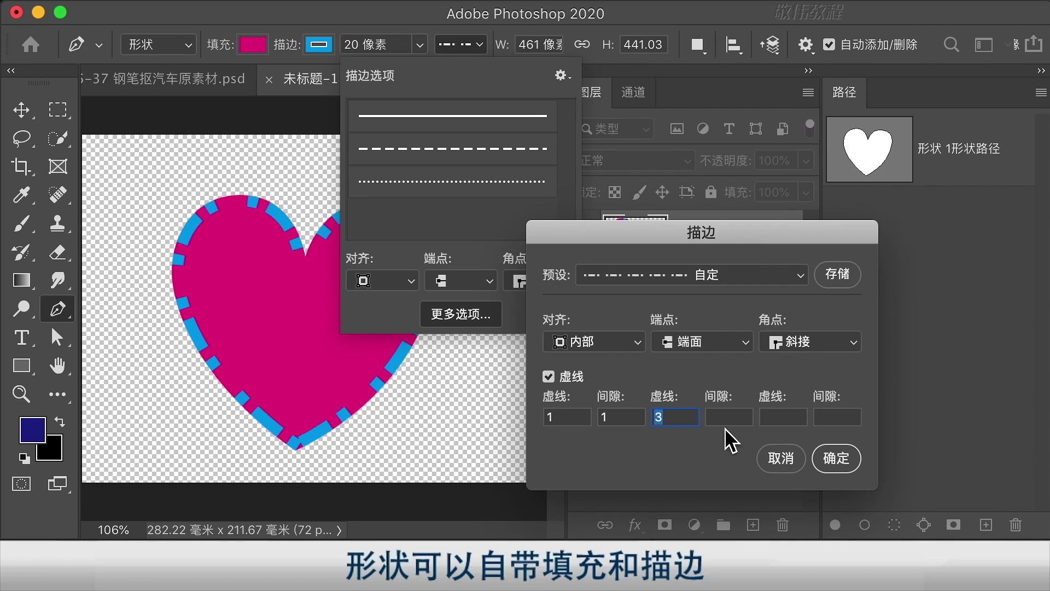
click(845, 465)
With the path selection tool, link the heart's width and height and set its width to 500 px.
key(a)
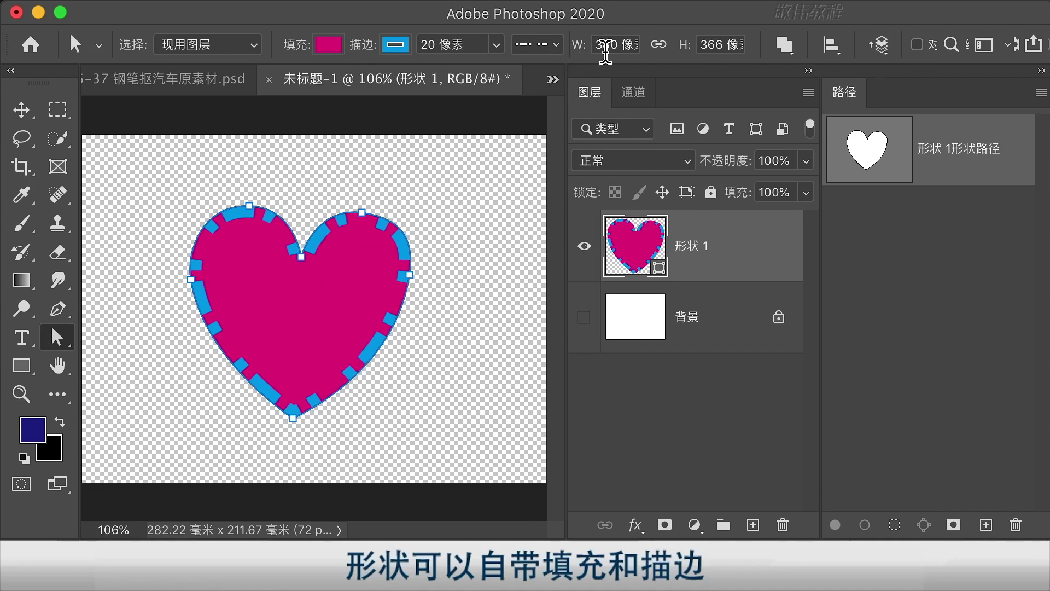
click(704, 48)
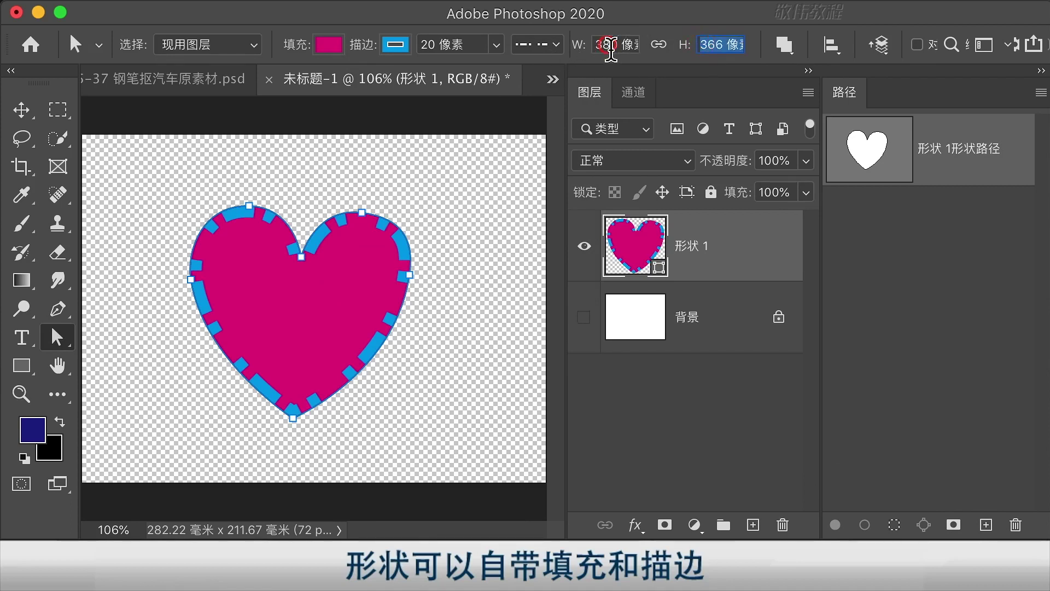
click(611, 49)
click(722, 48)
click(612, 48)
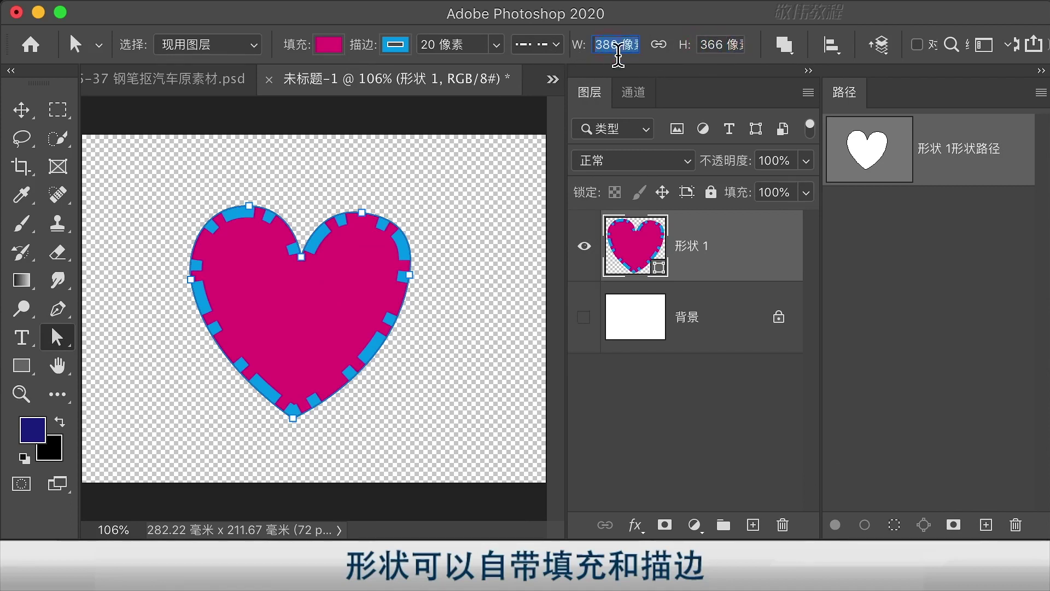
click(659, 46)
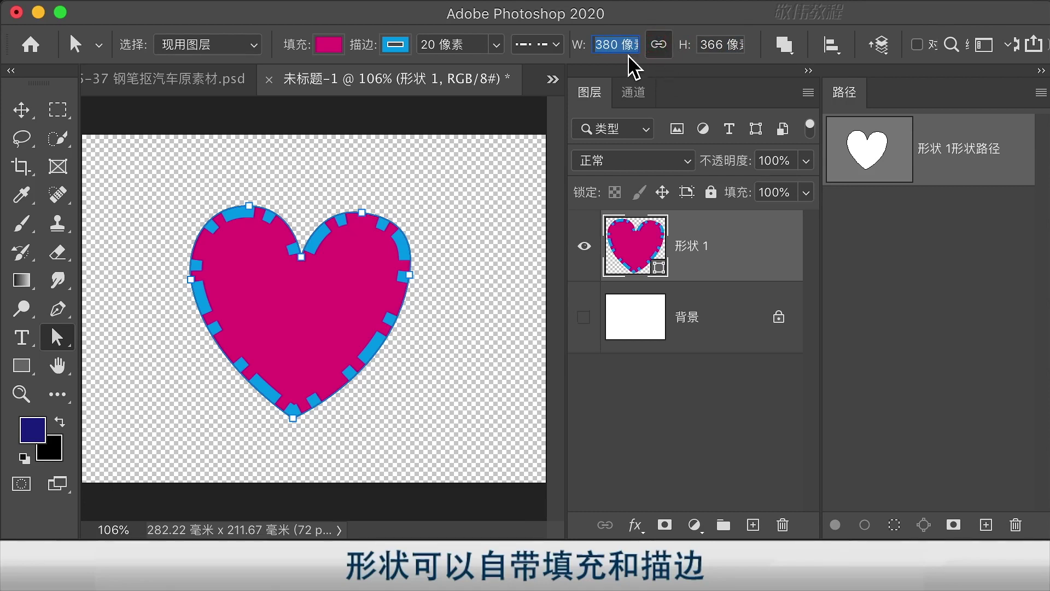
click(604, 49)
double_click(605, 49)
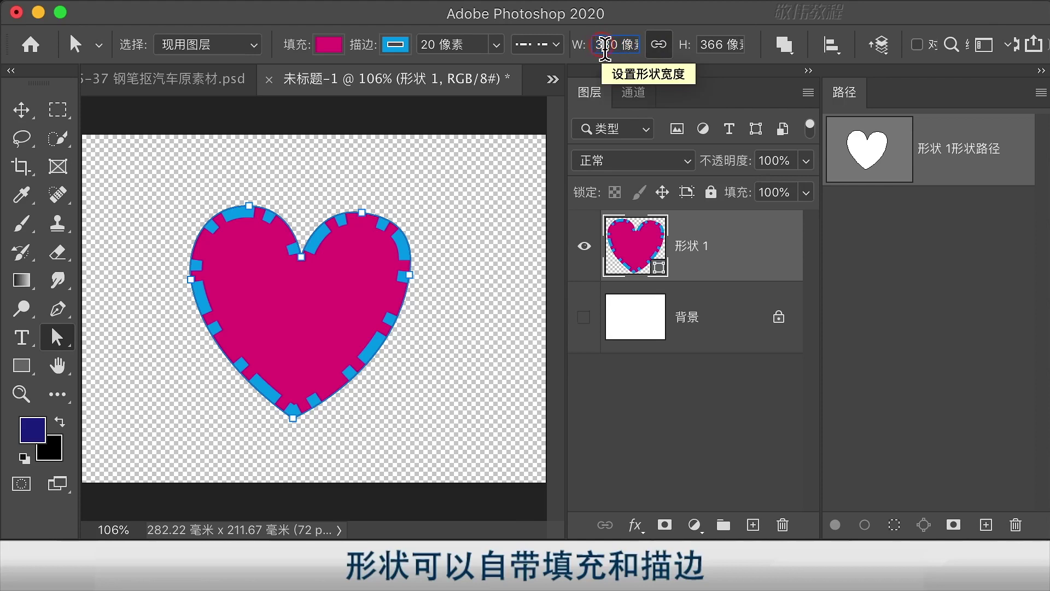
text(500)
key(Return)
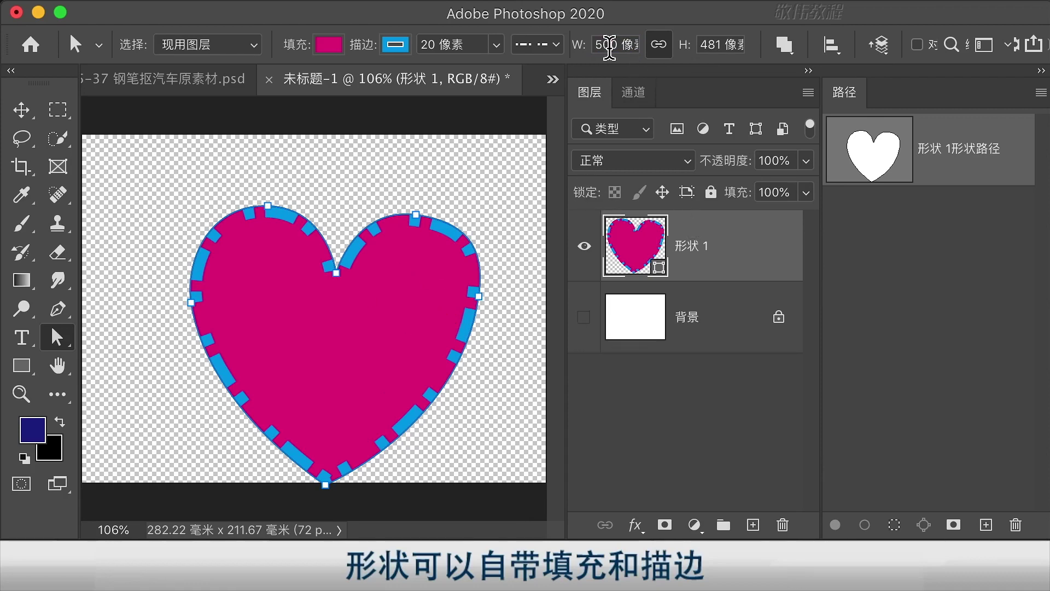
Resize the heart proportionally by trying widths of 50, 400 and 200 px with the 20 px stroke.
click(609, 44)
text(50)
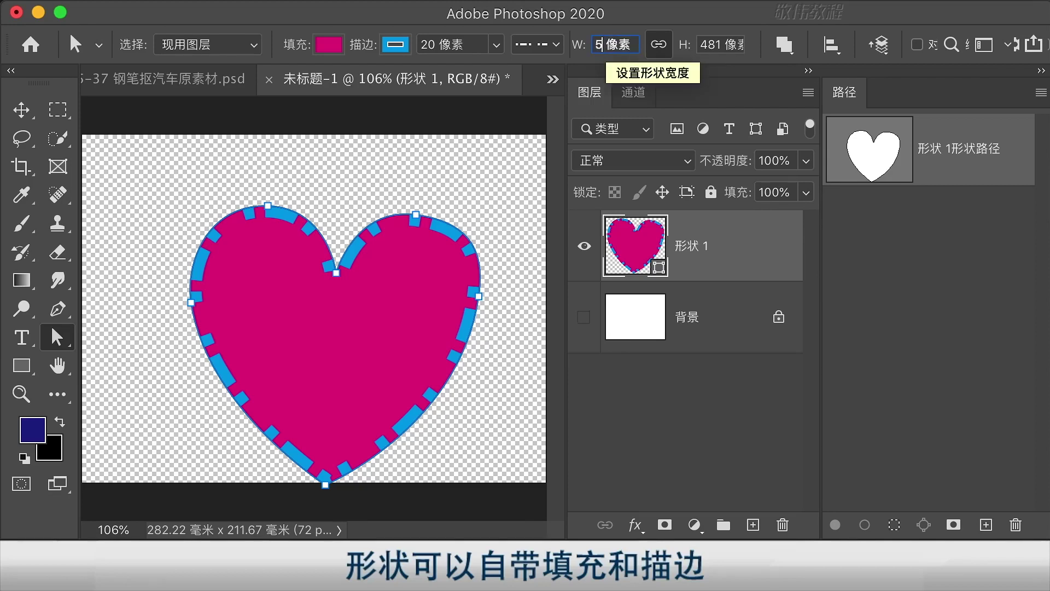
key(Return)
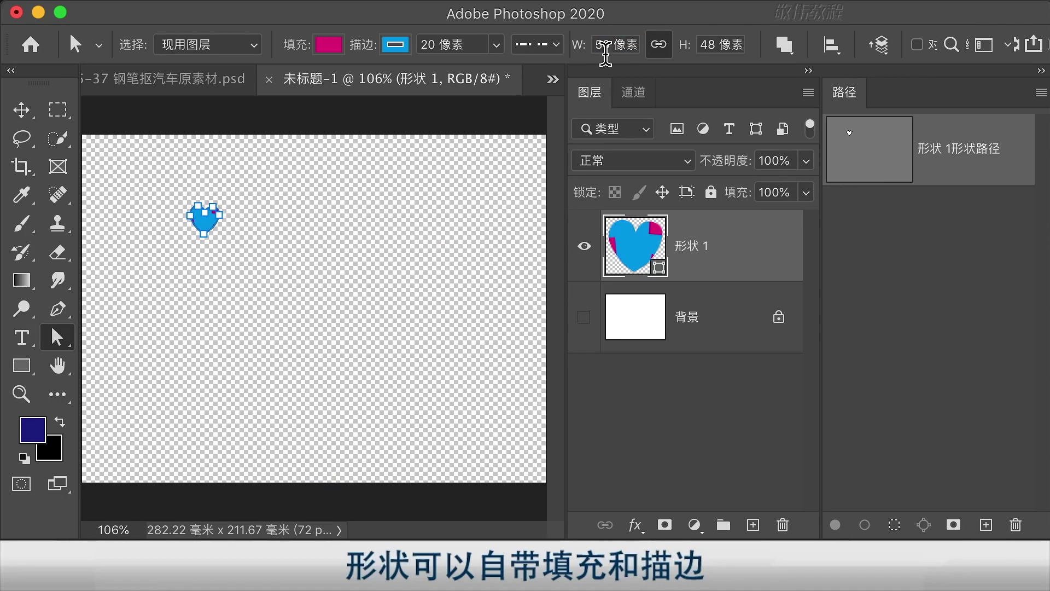
click(604, 44)
text(400)
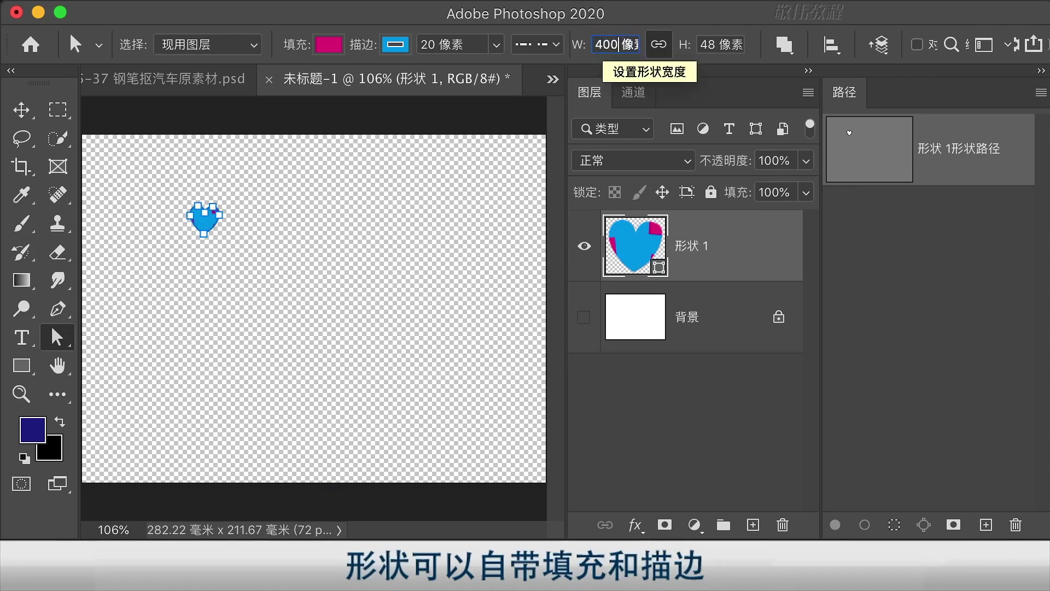
key(Return)
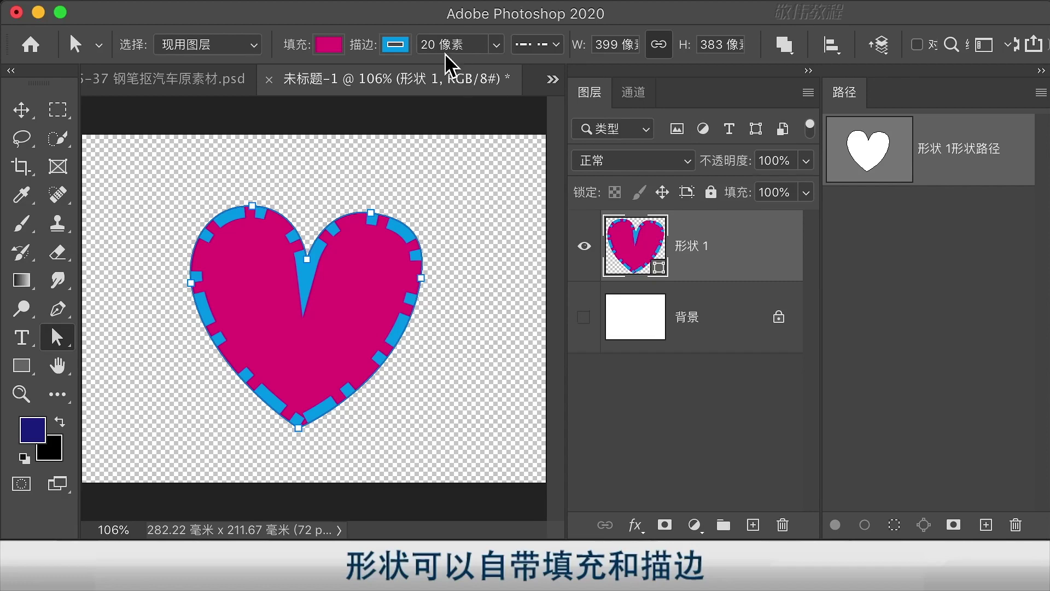
click(608, 45)
text(200)
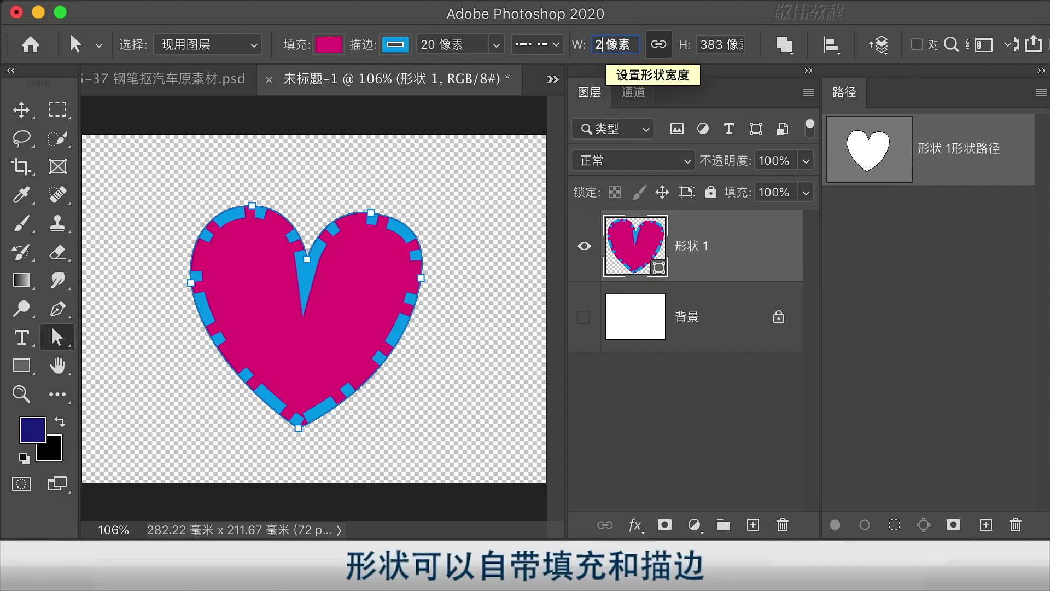
key(Return)
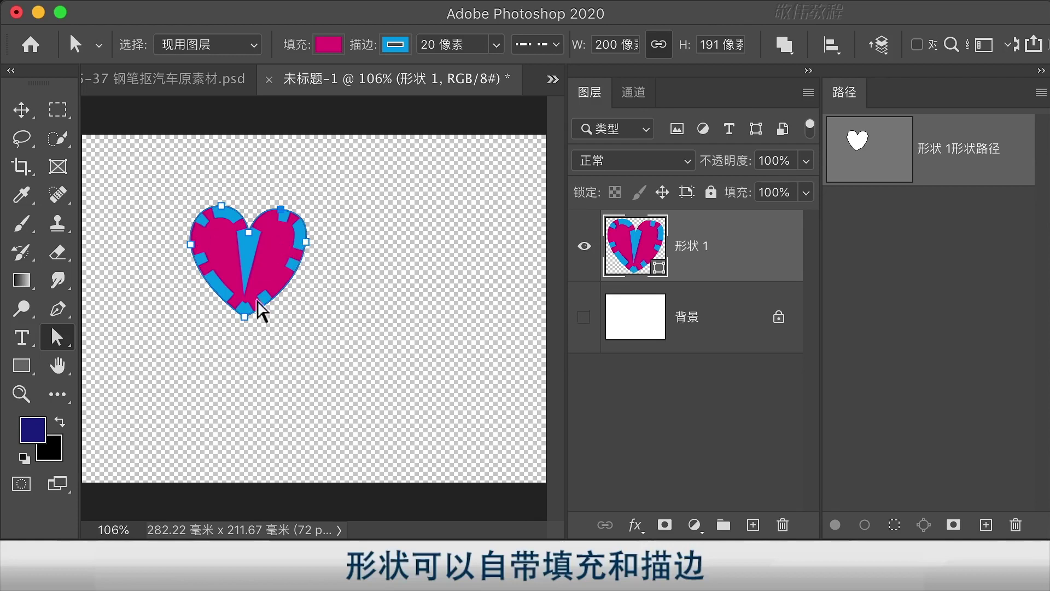
Enlarge the heart proportionally by setting its width to 500 px.
click(424, 52)
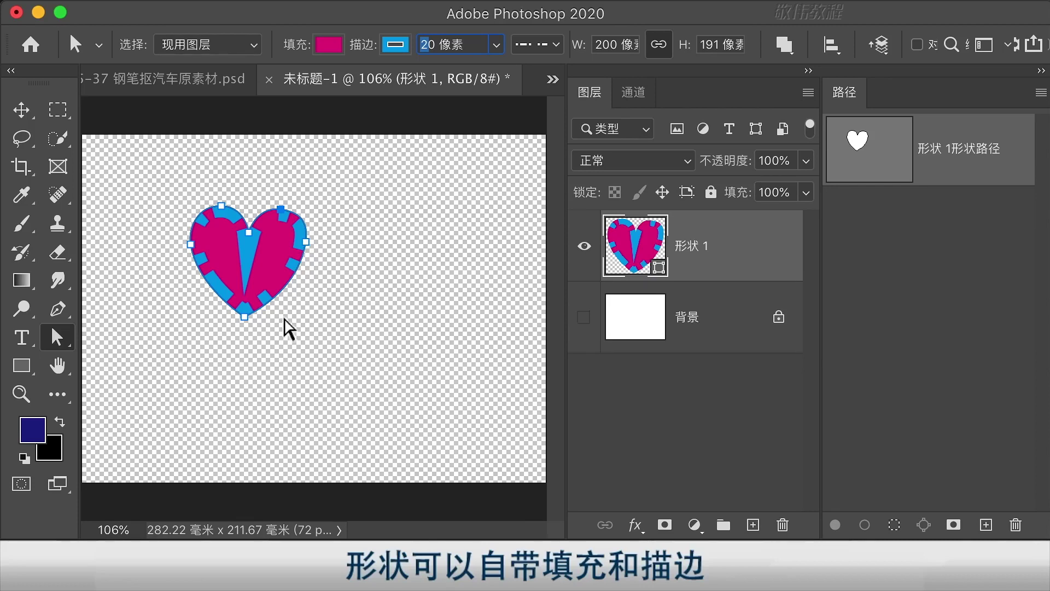
click(605, 44)
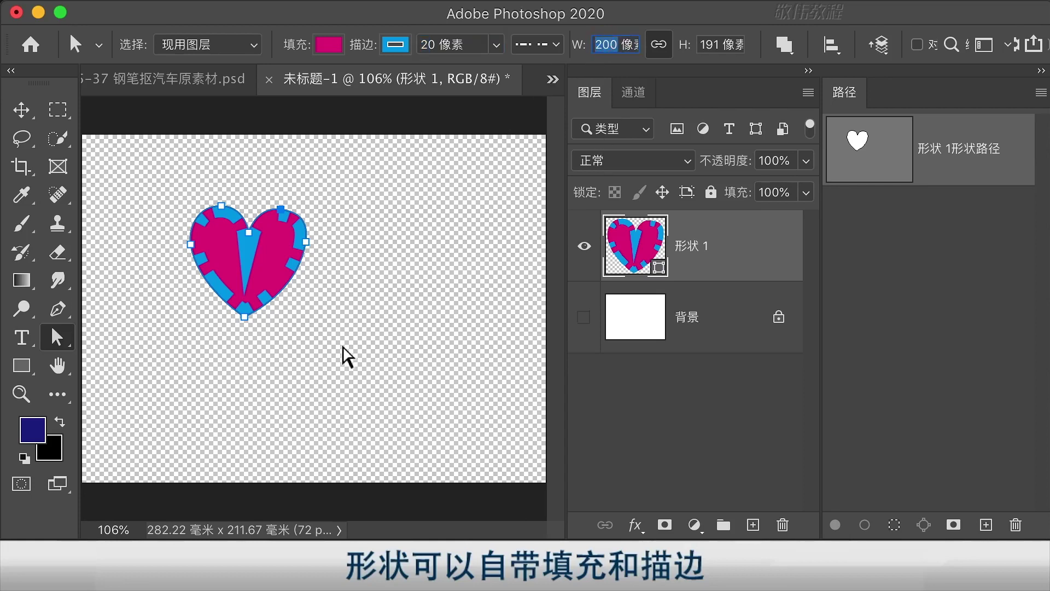
click(609, 45)
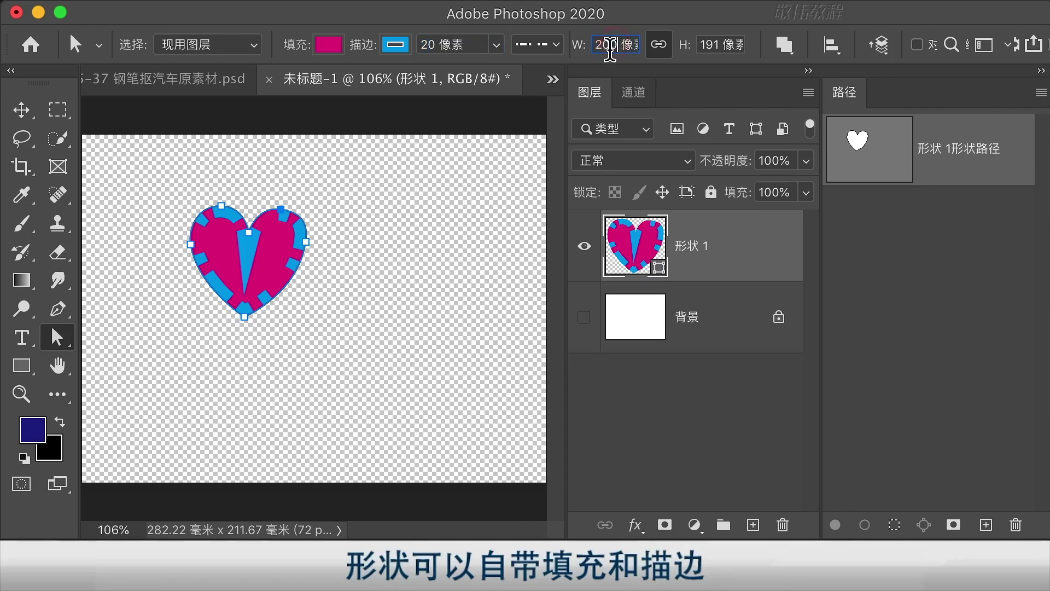
double_click(614, 47)
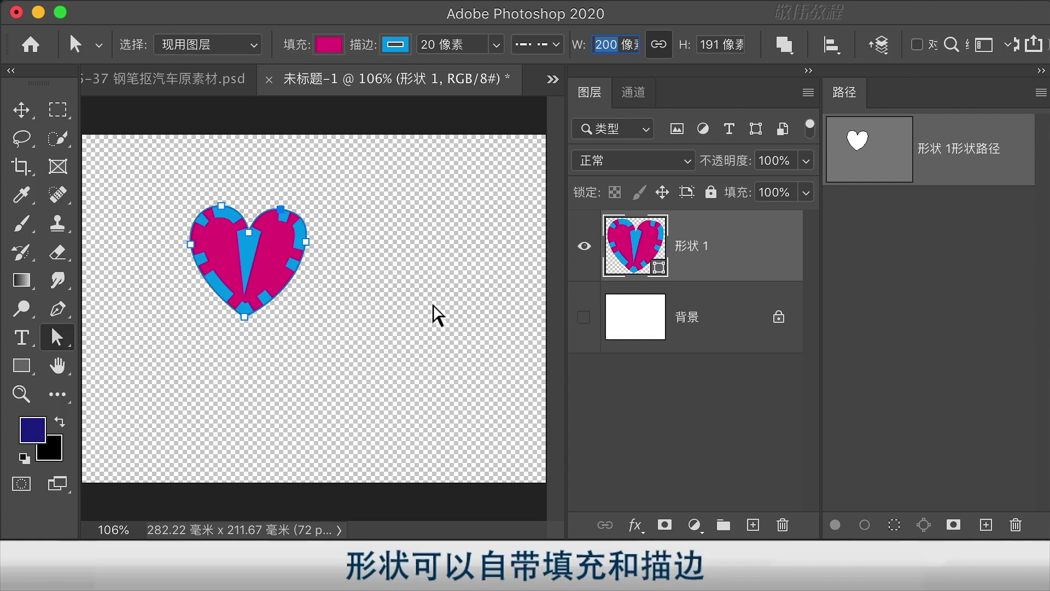
text(500)
key(Return)
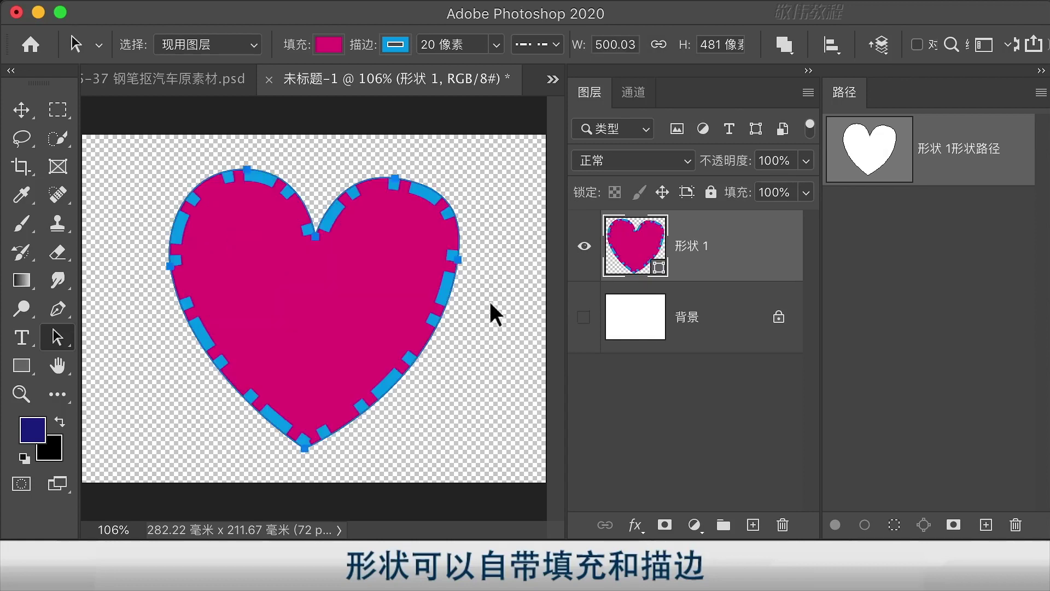
Review the heart's path combination modes, alignment and distribution options, and shape stacking-order choices.
click(788, 49)
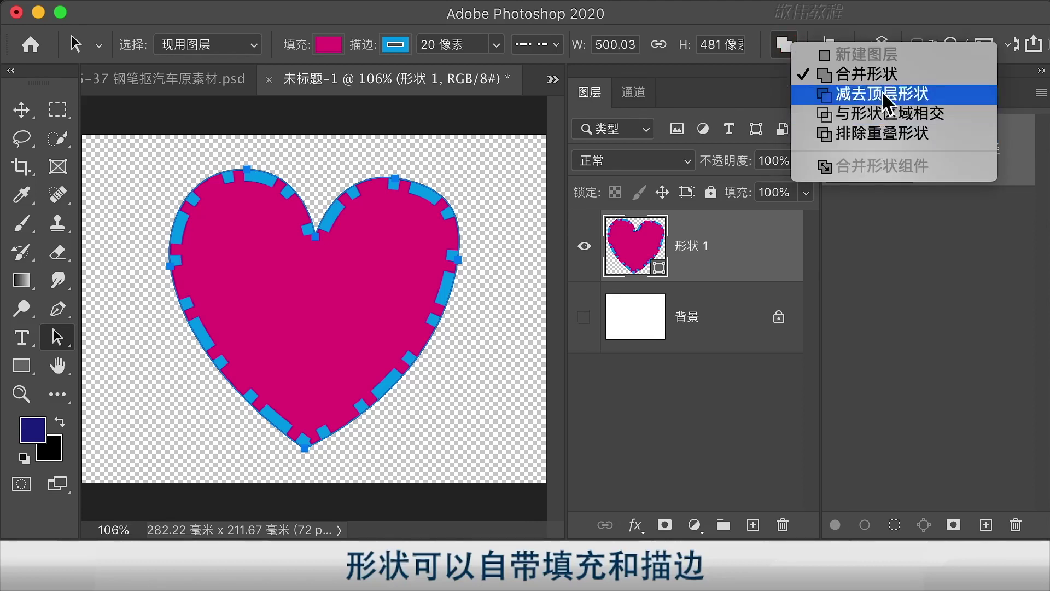
click(868, 15)
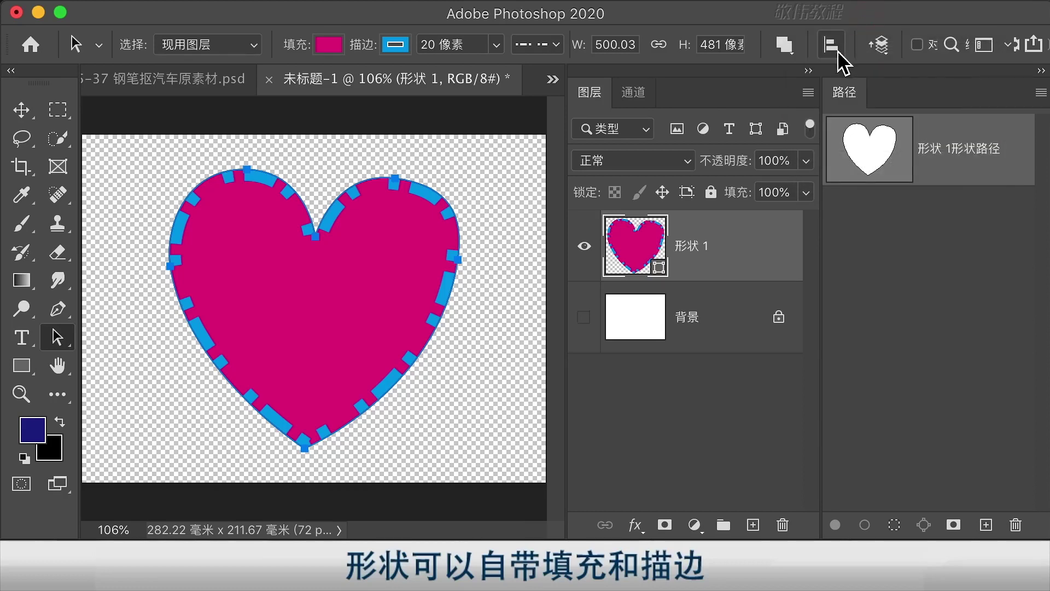
click(836, 50)
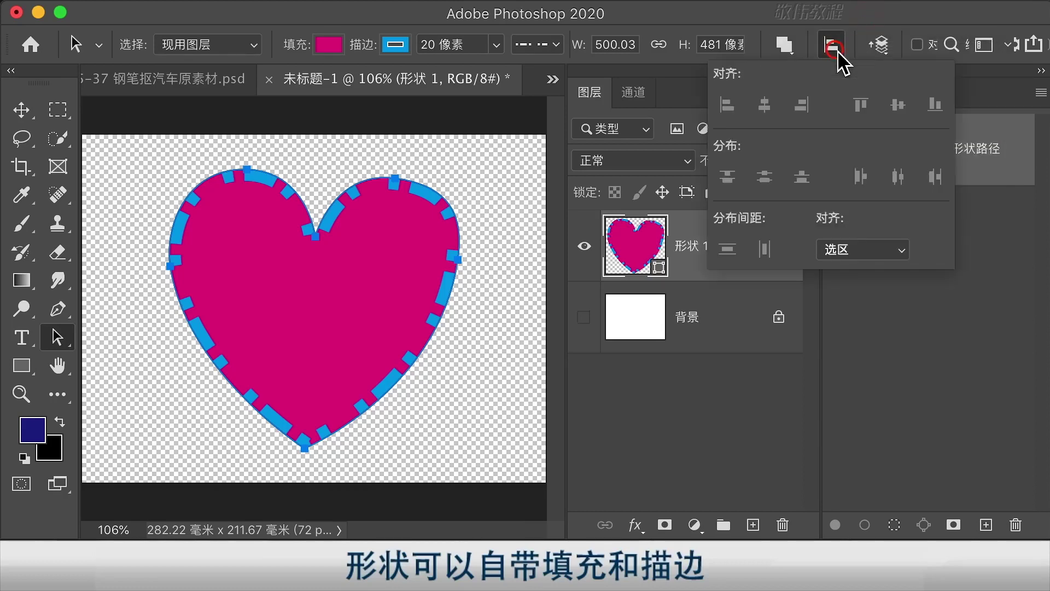
click(879, 44)
click(879, 45)
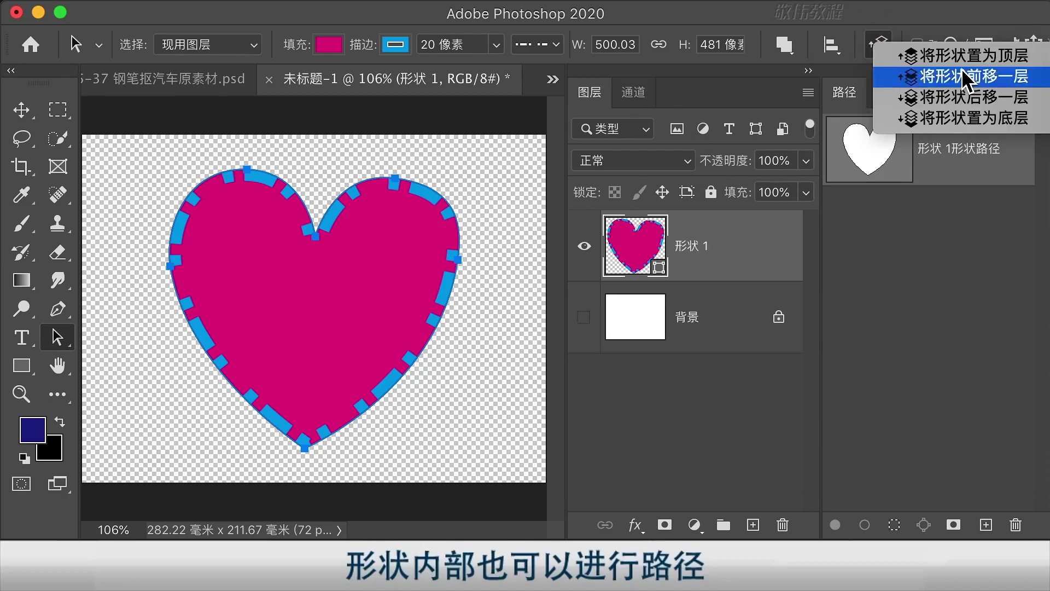
click(915, 28)
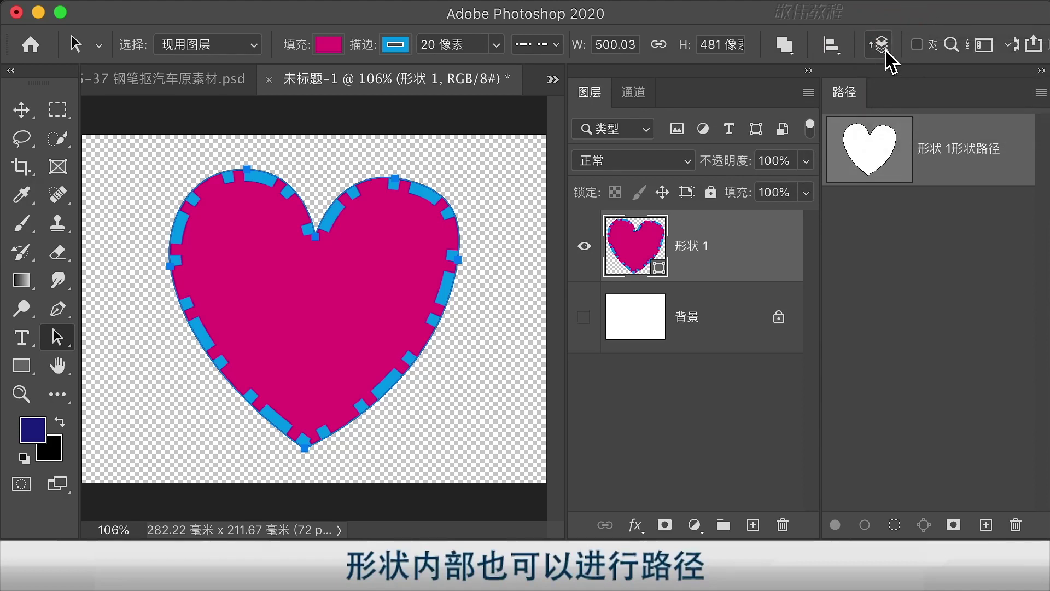
click(836, 49)
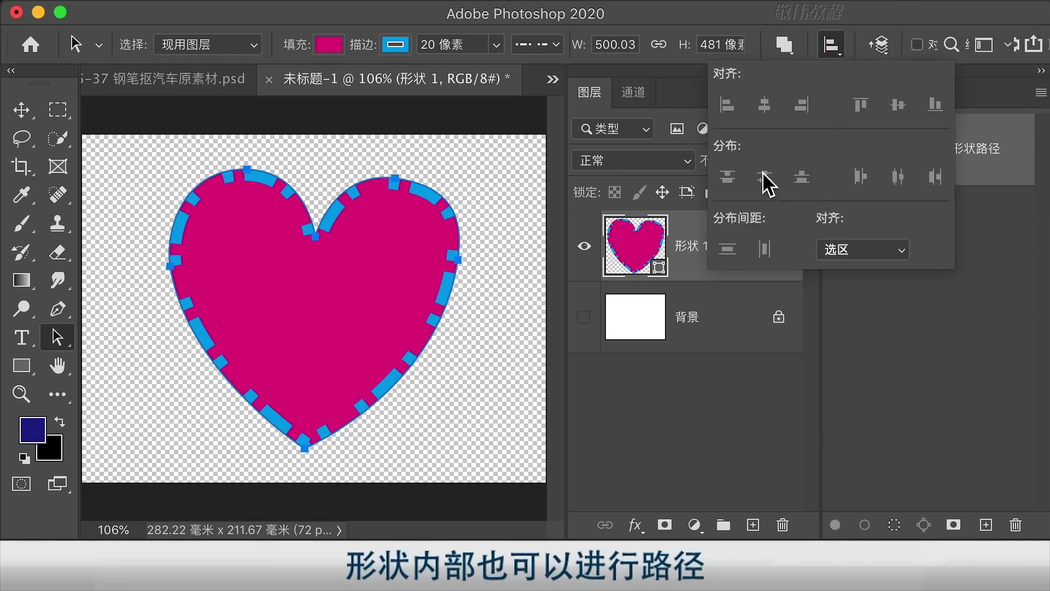
click(880, 44)
click(832, 58)
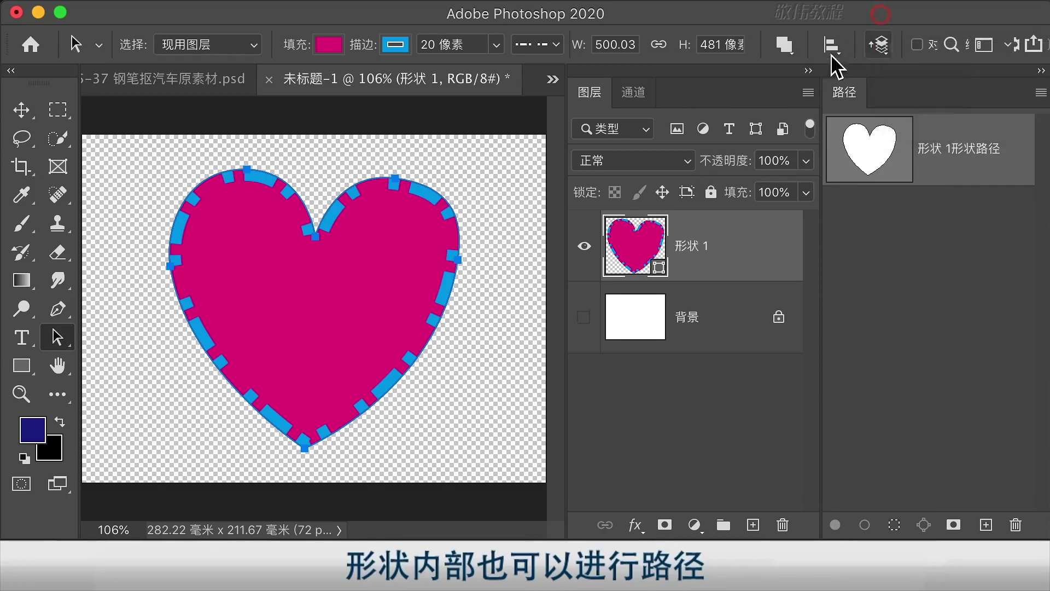
click(832, 55)
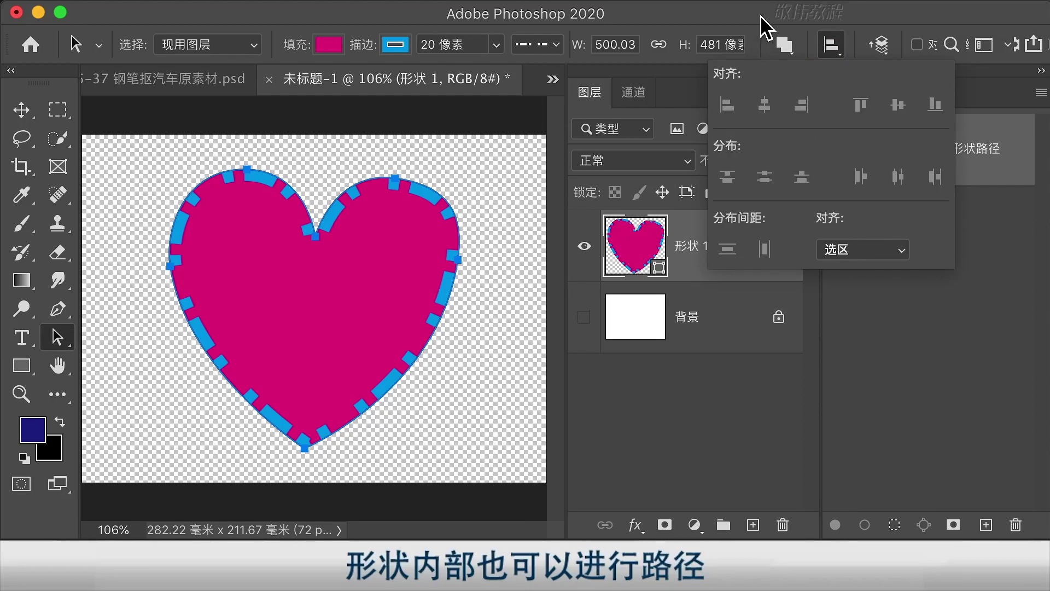
click(840, 153)
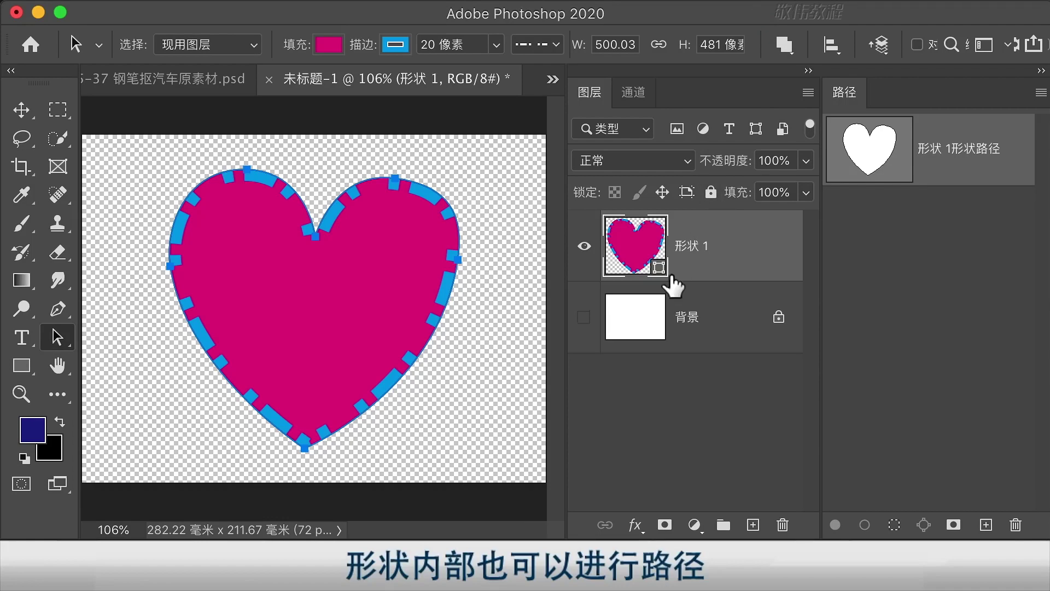
Move the whole heart path slightly to the left on the canvas.
click(340, 317)
drag(257, 290, 226, 286)
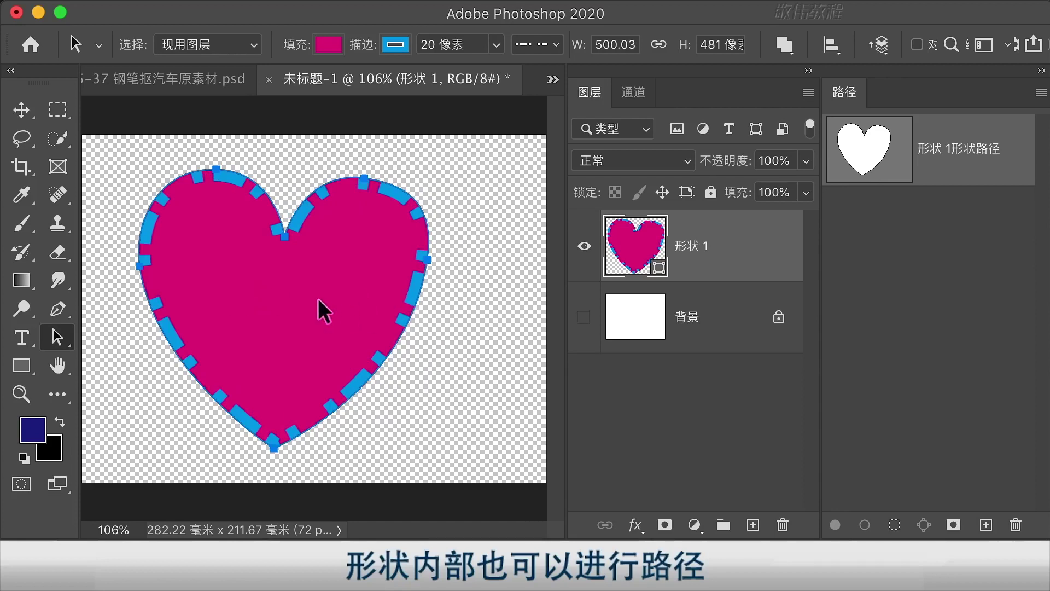
Move the heart path slightly to the left on the canvas and switch to the Pen tool.
mouse_move(318, 299)
mouse_down()
mouse_move(288, 295)
mouse_move(304, 299)
mouse_up()
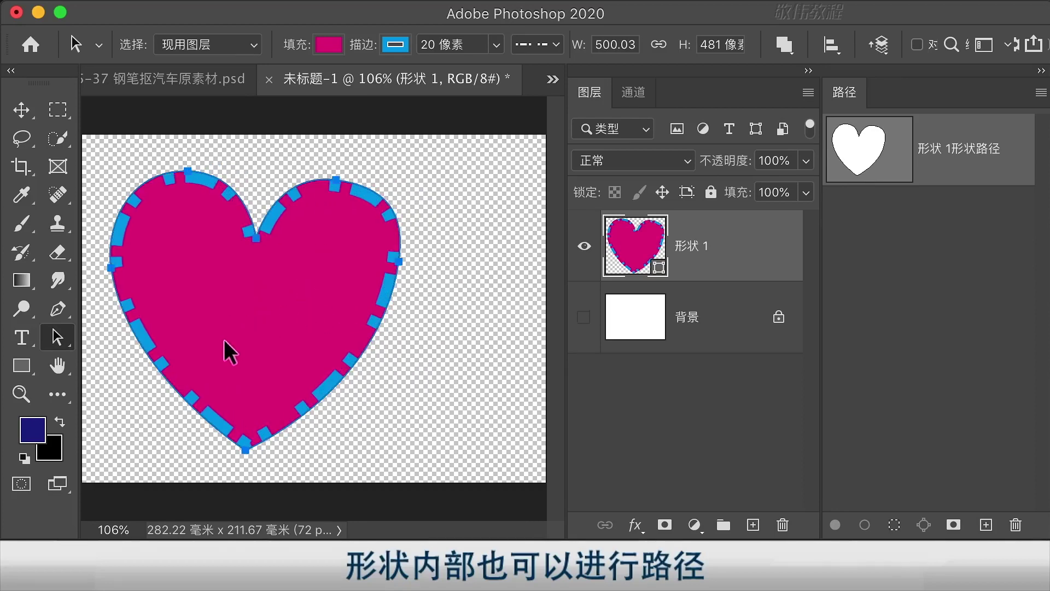
click(58, 310)
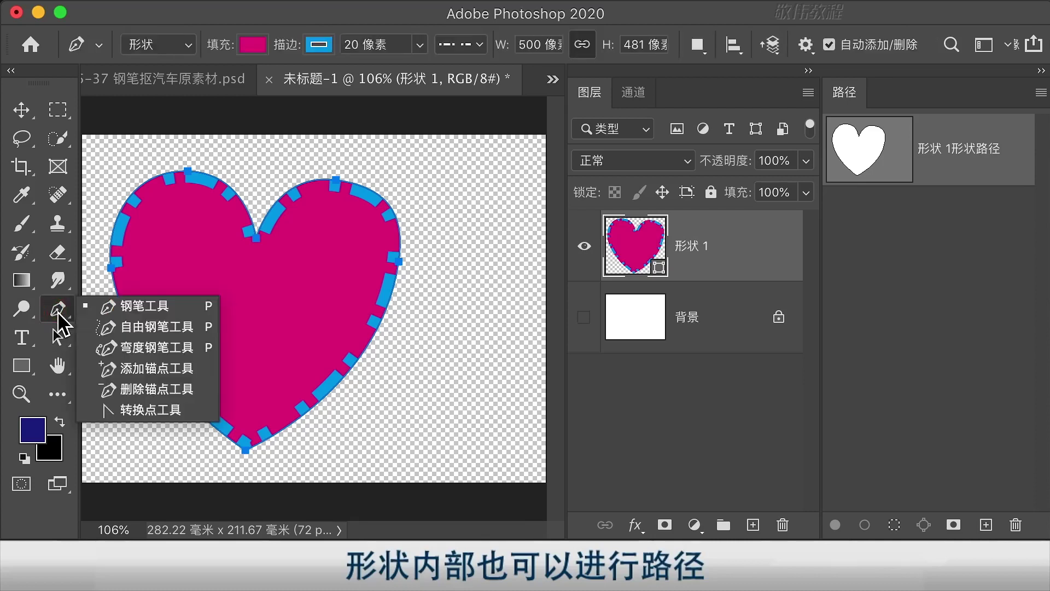
click(139, 306)
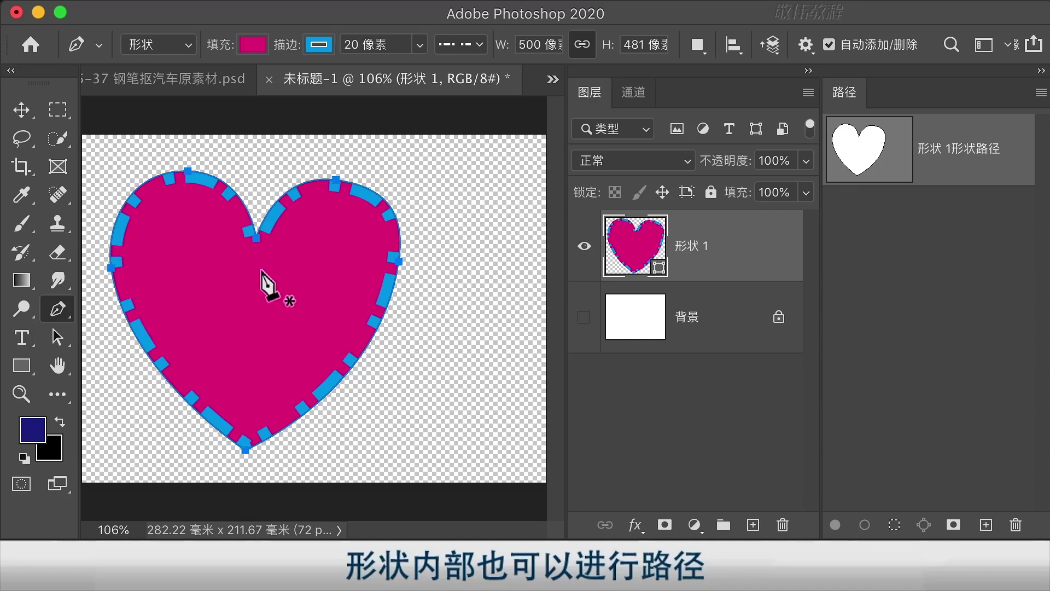
Draw a closed four-sided shape about 166 by 286 px to the right of the heart, using the New Layer path operation.
click(707, 49)
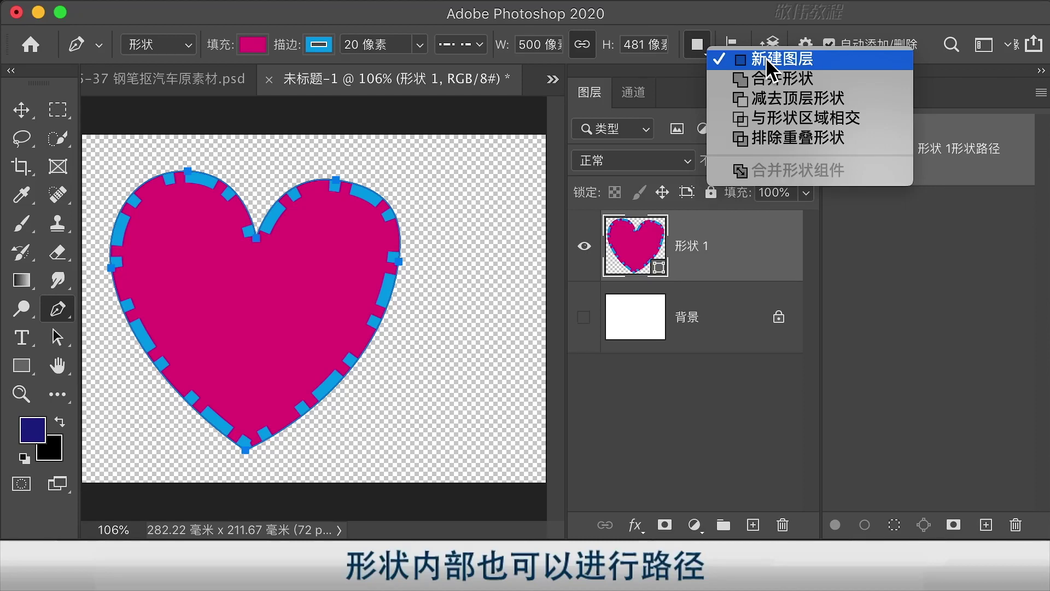
click(466, 269)
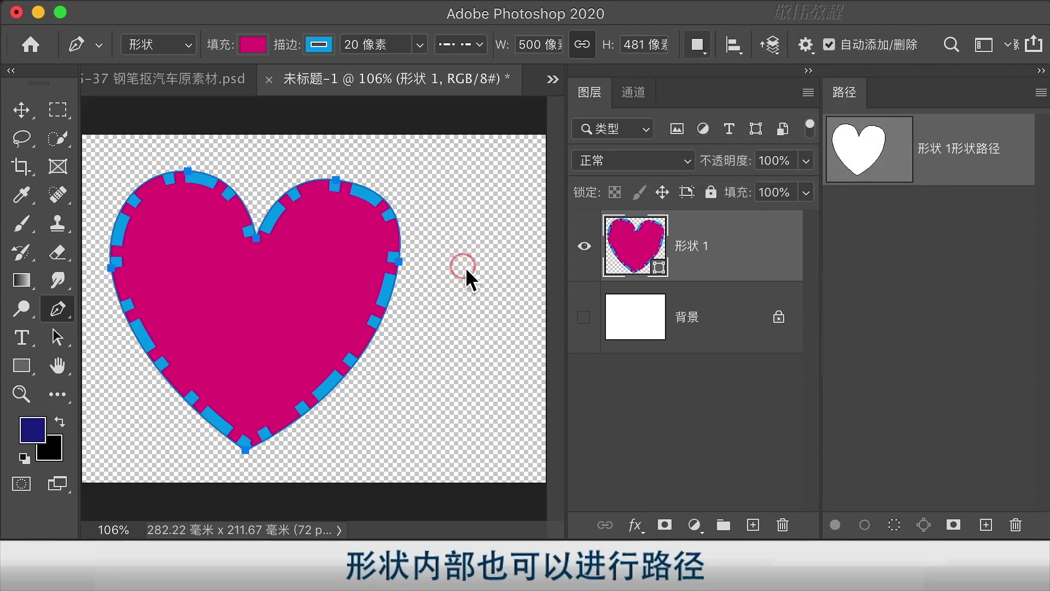
click(458, 267)
click(525, 262)
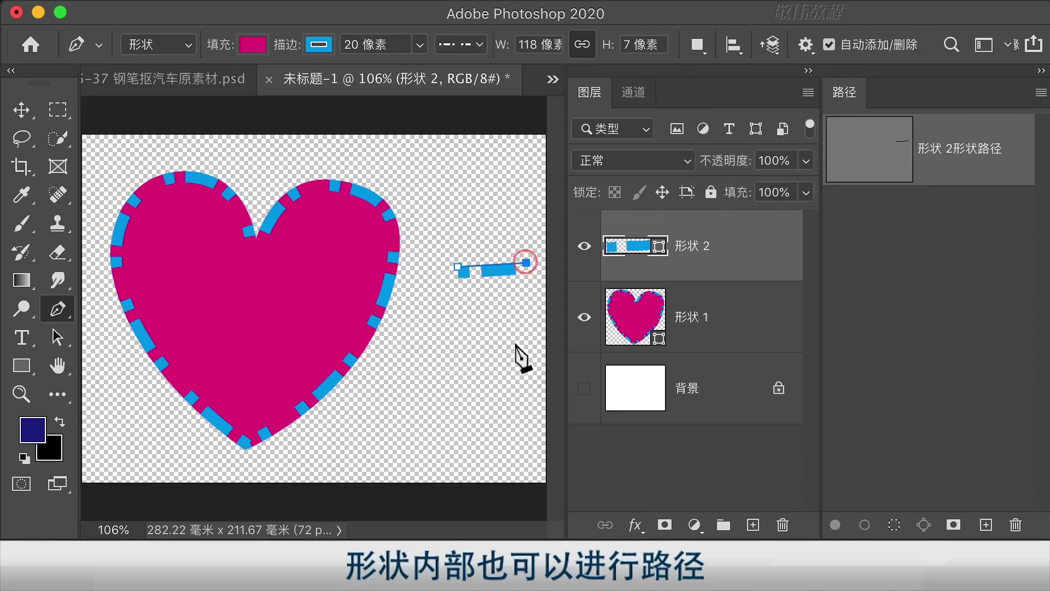
click(489, 428)
click(430, 397)
click(458, 267)
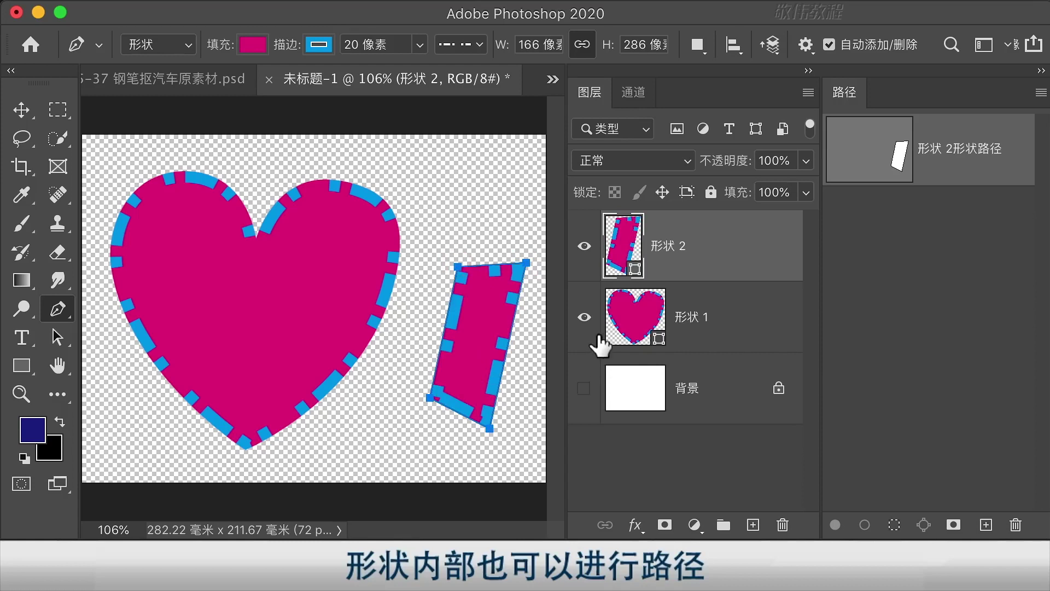
Undo the separate four-sided shape completely, leaving the heart shape layer selected.
click(705, 239)
click(691, 245)
key(super+z)
key(super+z)
key(super+z)
key(super+z)
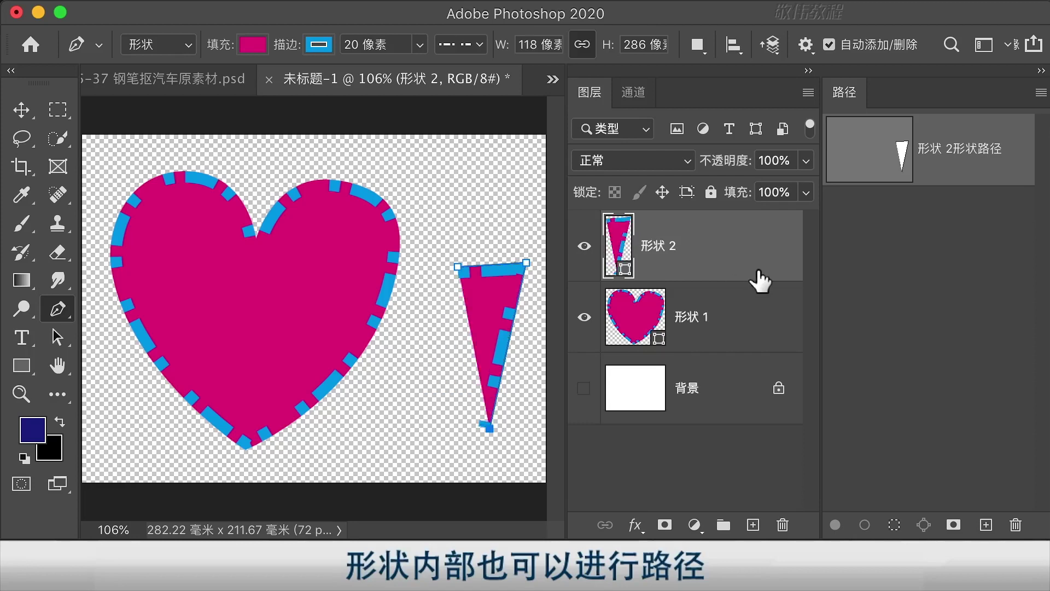
key(super+z)
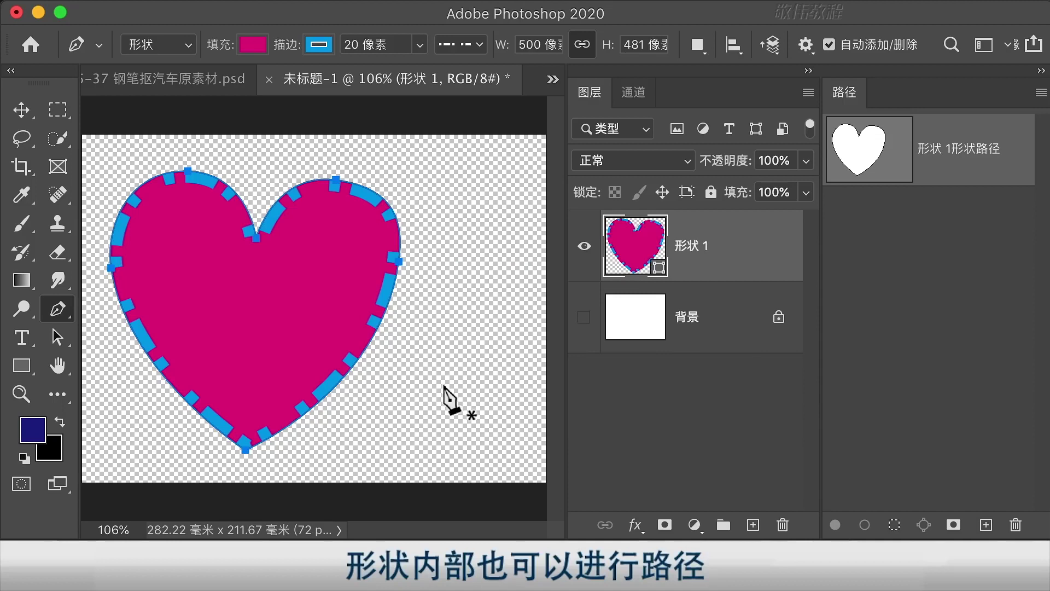
click(727, 252)
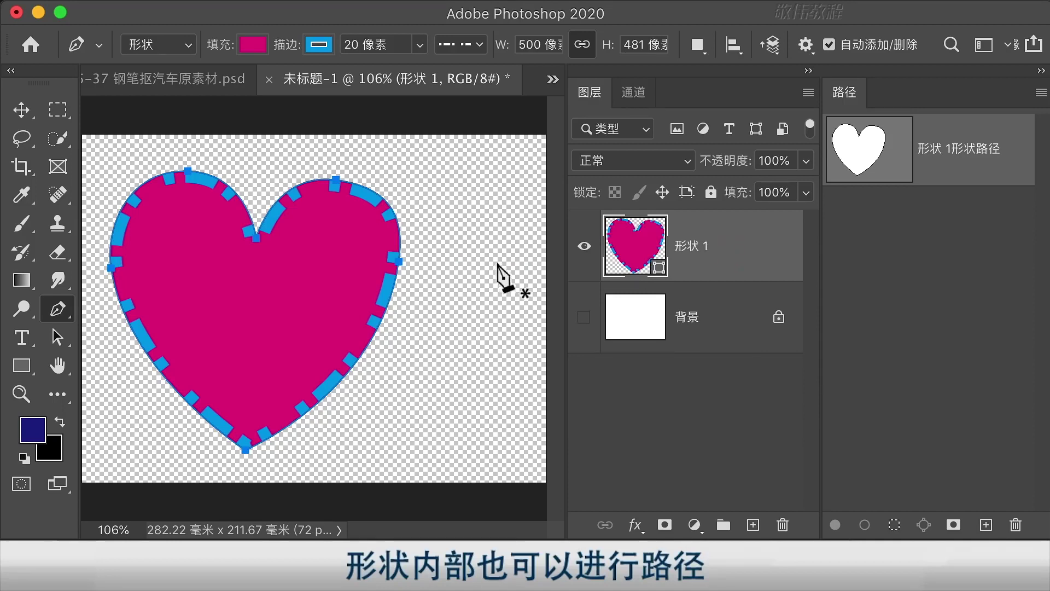
Set the path operation to Combine Shapes and draw a closed four-sided path overlapping the heart's lower-right part.
click(697, 45)
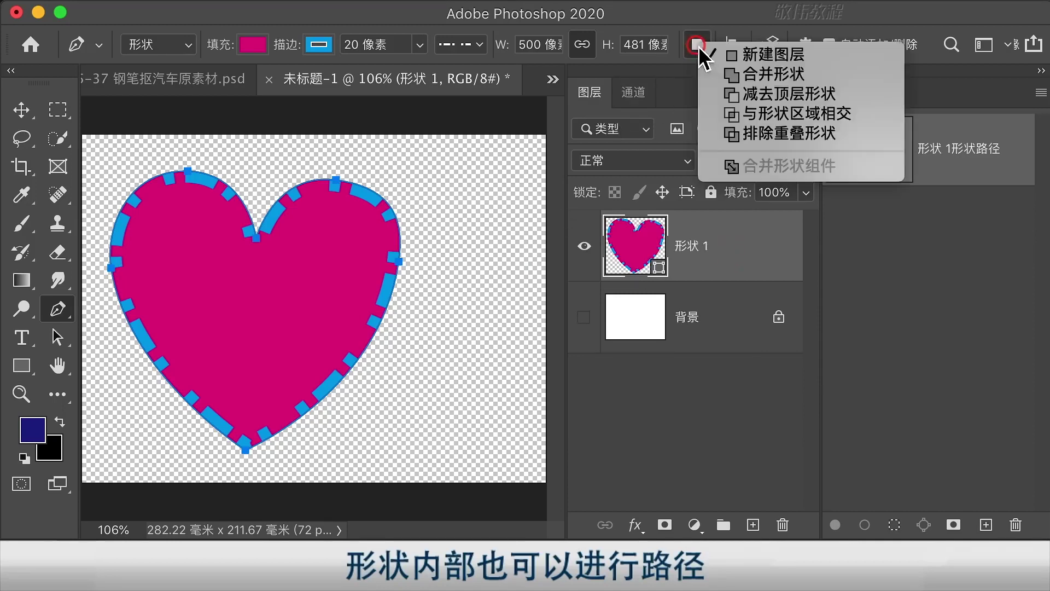
click(785, 79)
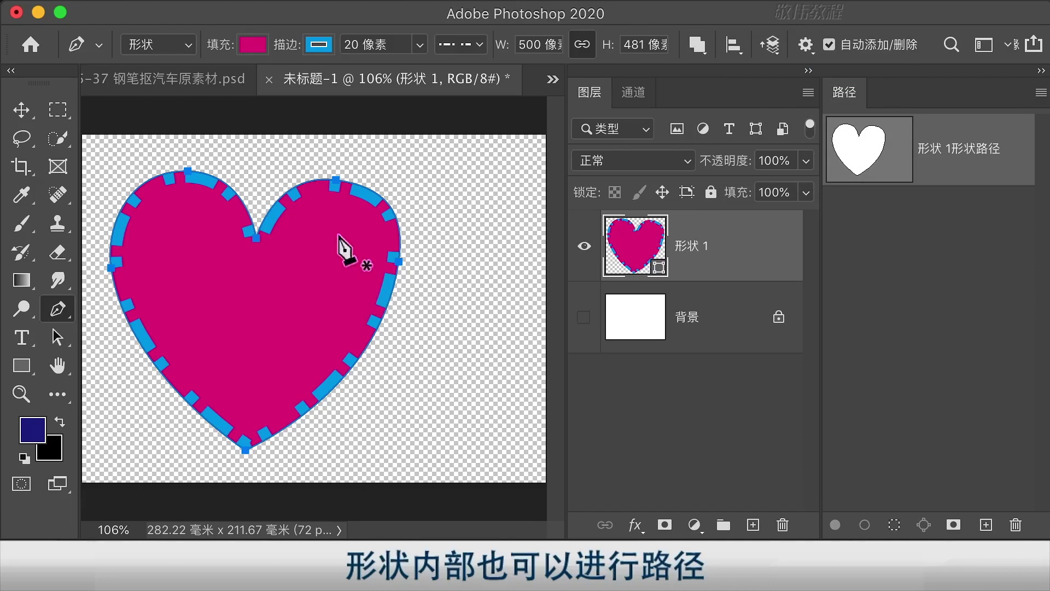
click(309, 250)
click(509, 251)
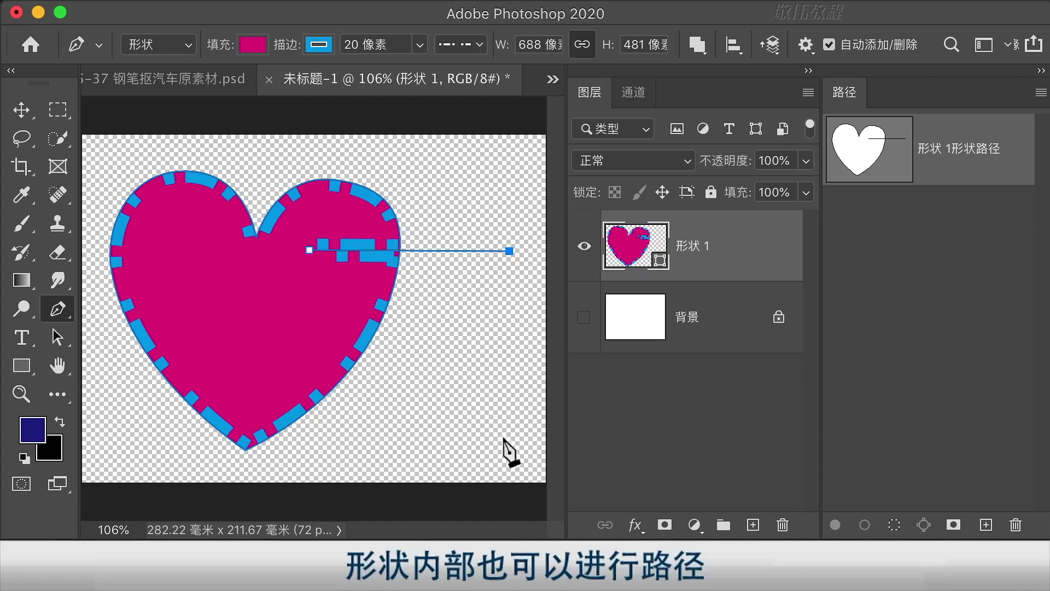
click(495, 435)
click(322, 441)
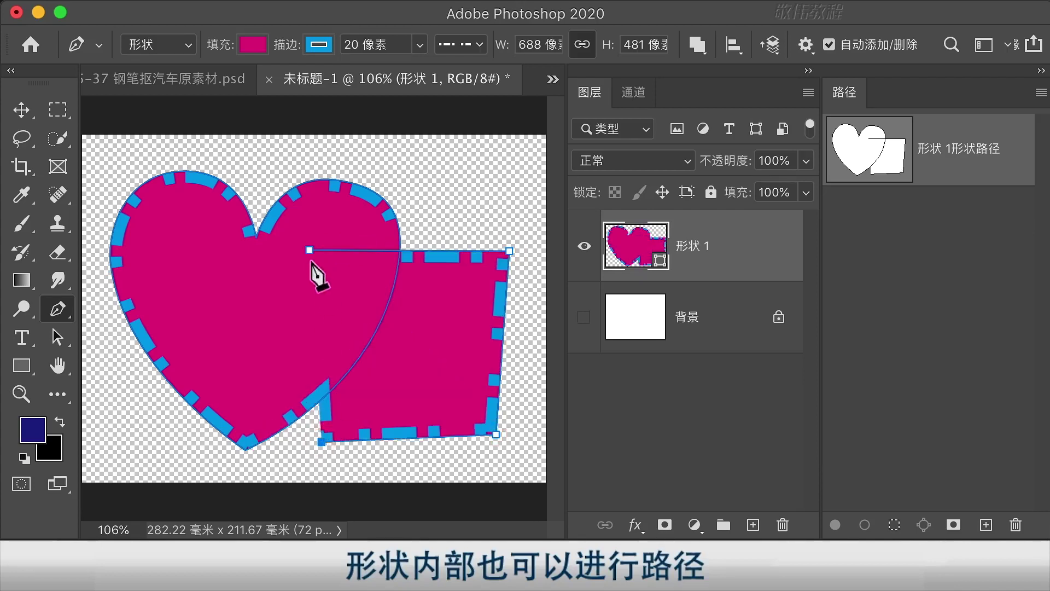
click(309, 249)
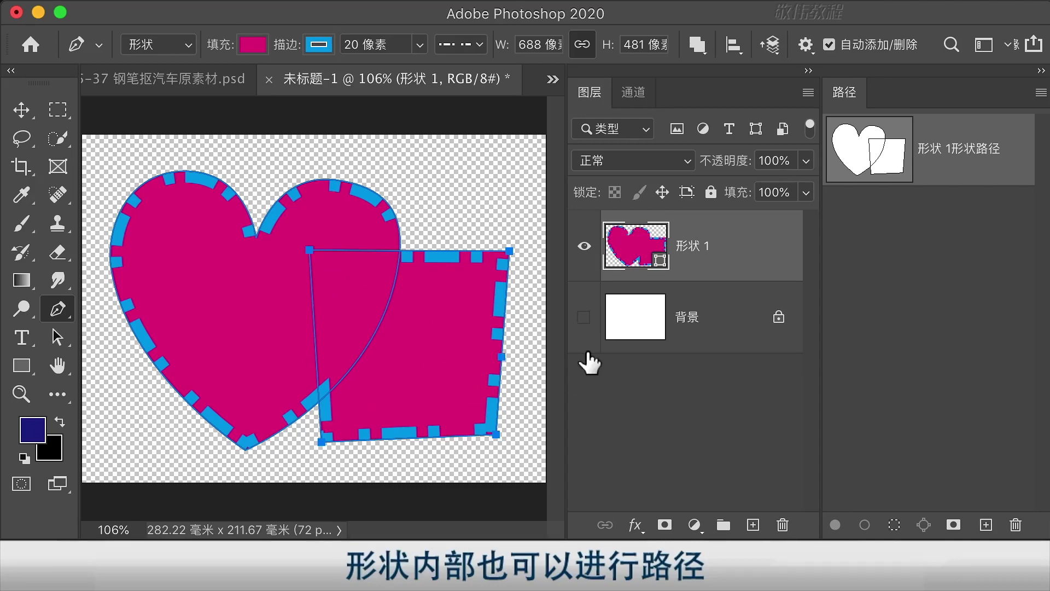
Select the four-sided path with the Path Selection tool and move it left so it overlaps more of the heart.
click(728, 239)
click(725, 246)
click(925, 156)
drag(66, 343, 119, 357)
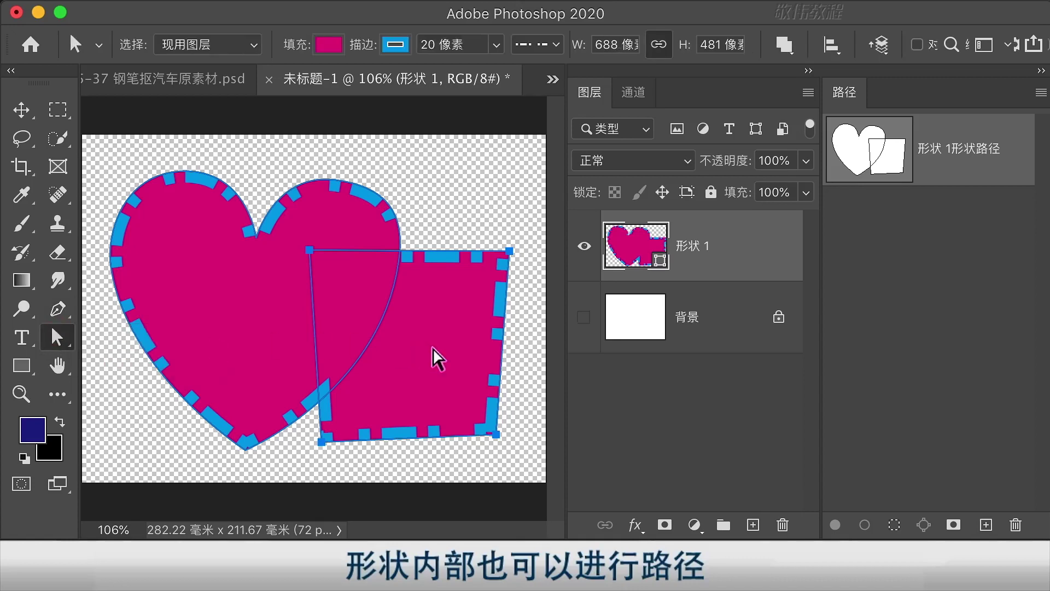
click(434, 370)
click(404, 370)
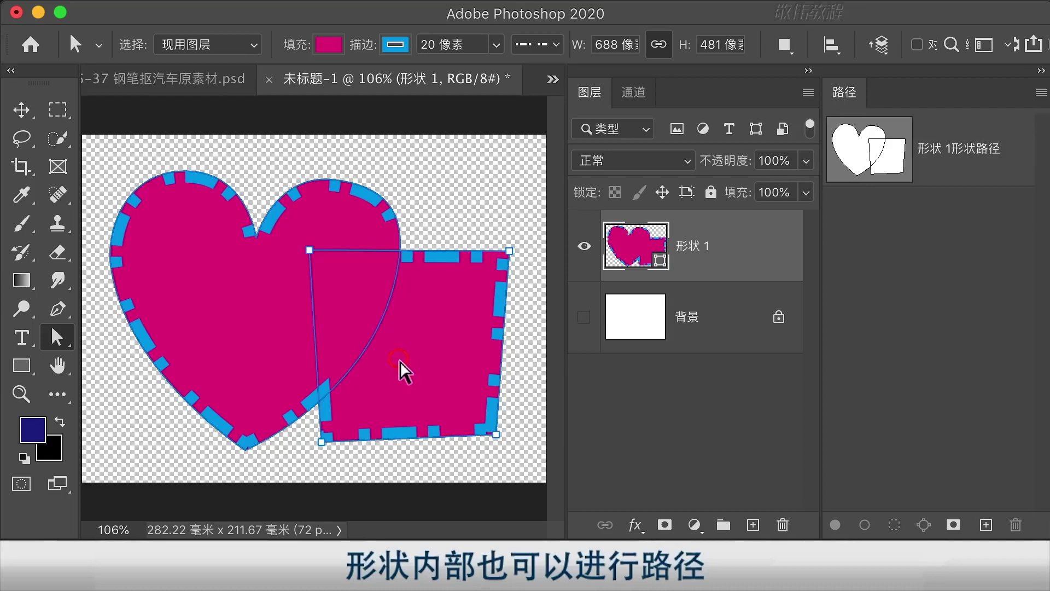
click(395, 370)
click(403, 361)
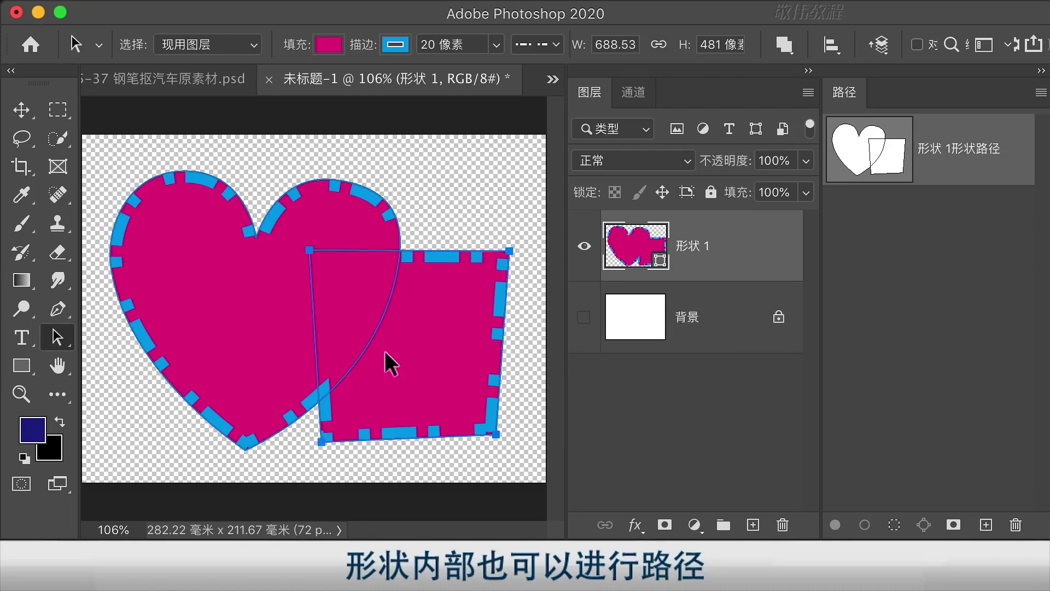
drag(385, 351, 409, 355)
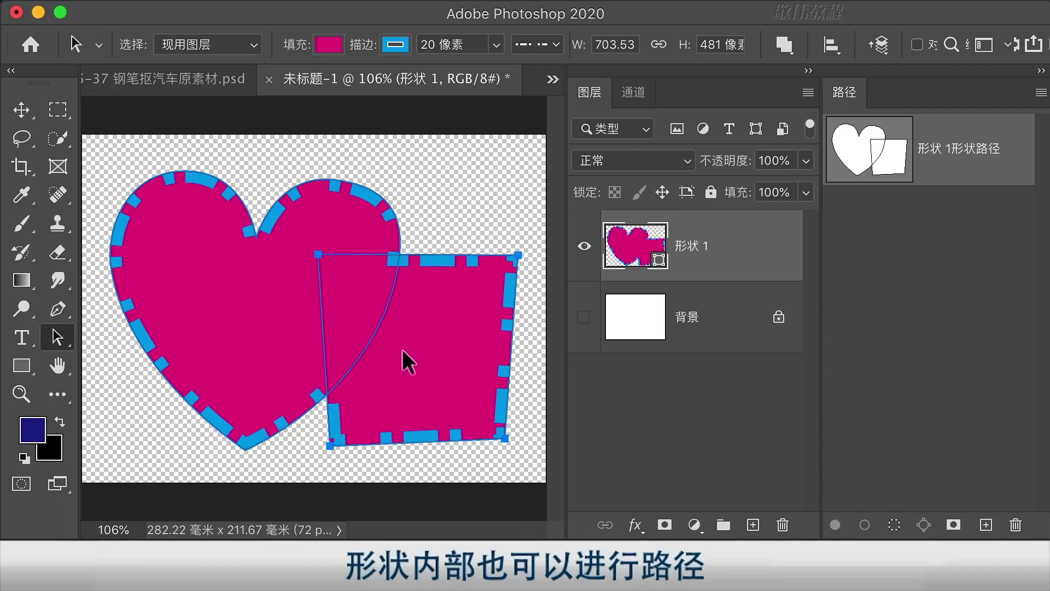
drag(401, 349, 369, 353)
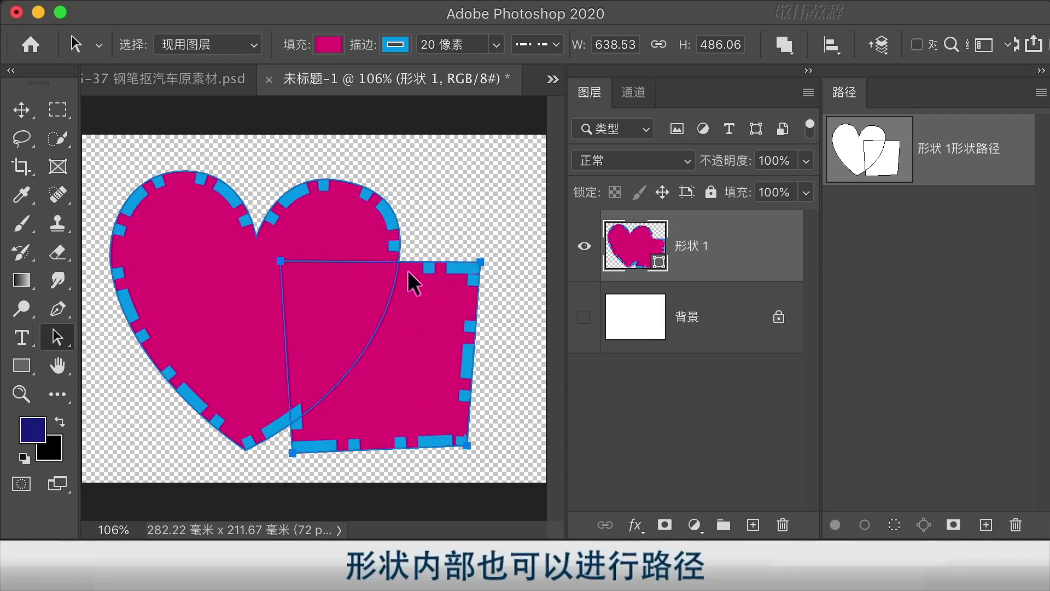
drag(408, 272, 425, 335)
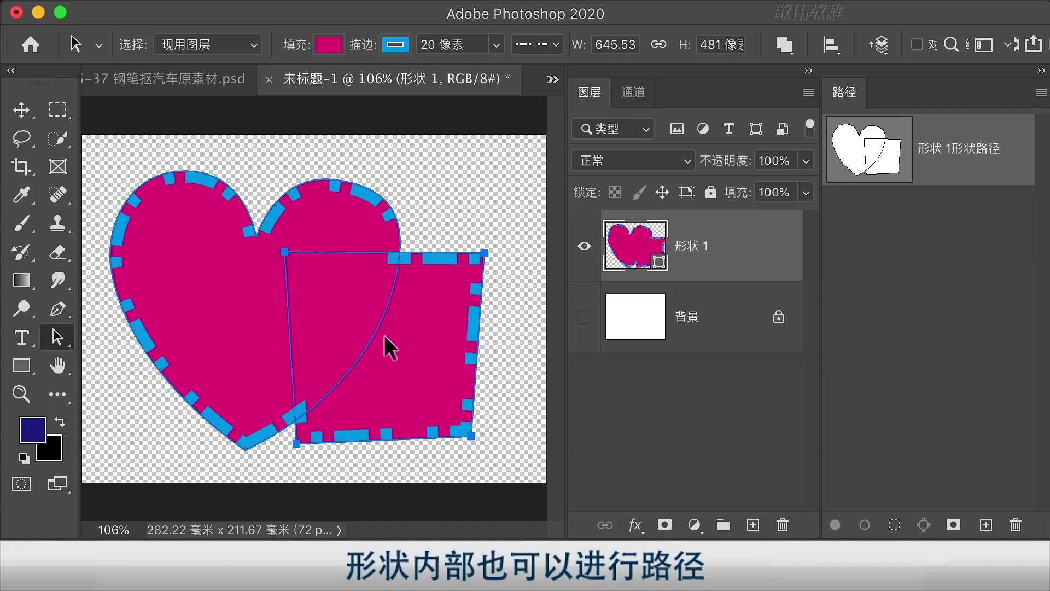
Change the shape's stroke to a solid line in dark blue and deselect the path.
click(543, 43)
click(523, 112)
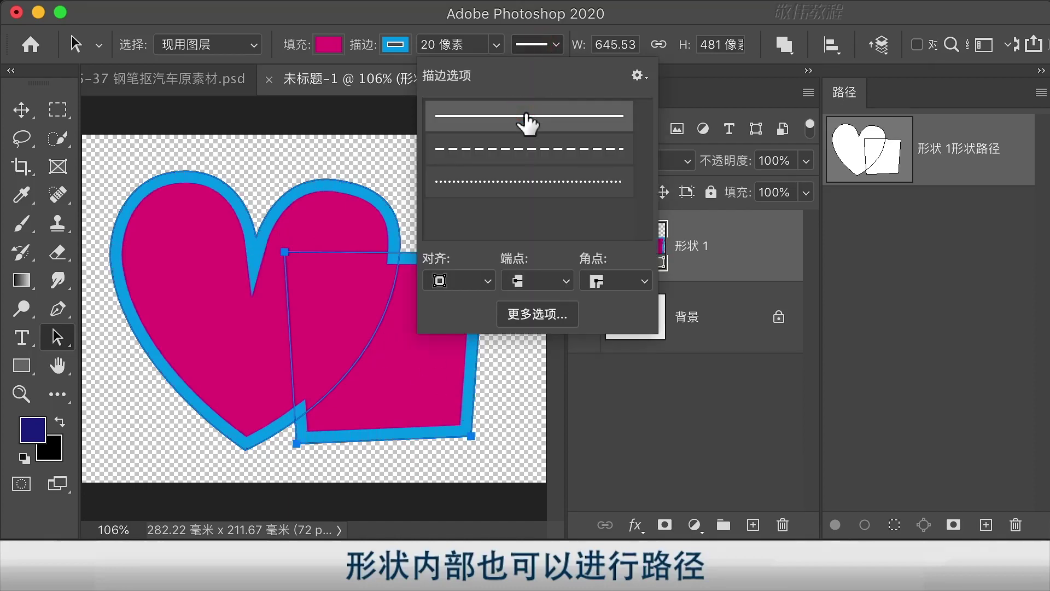
click(656, 18)
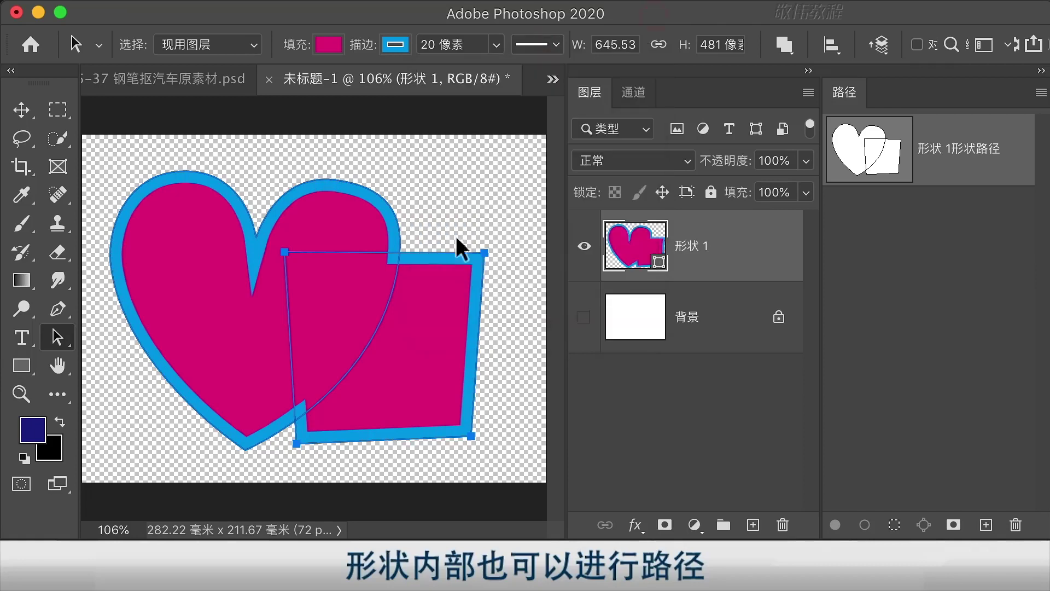
click(396, 44)
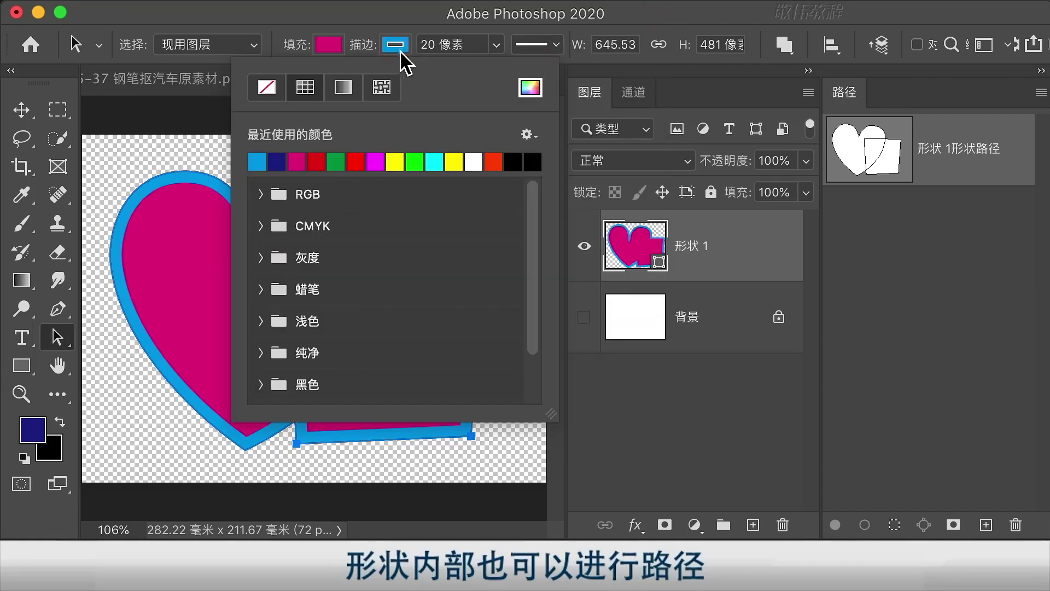
click(277, 162)
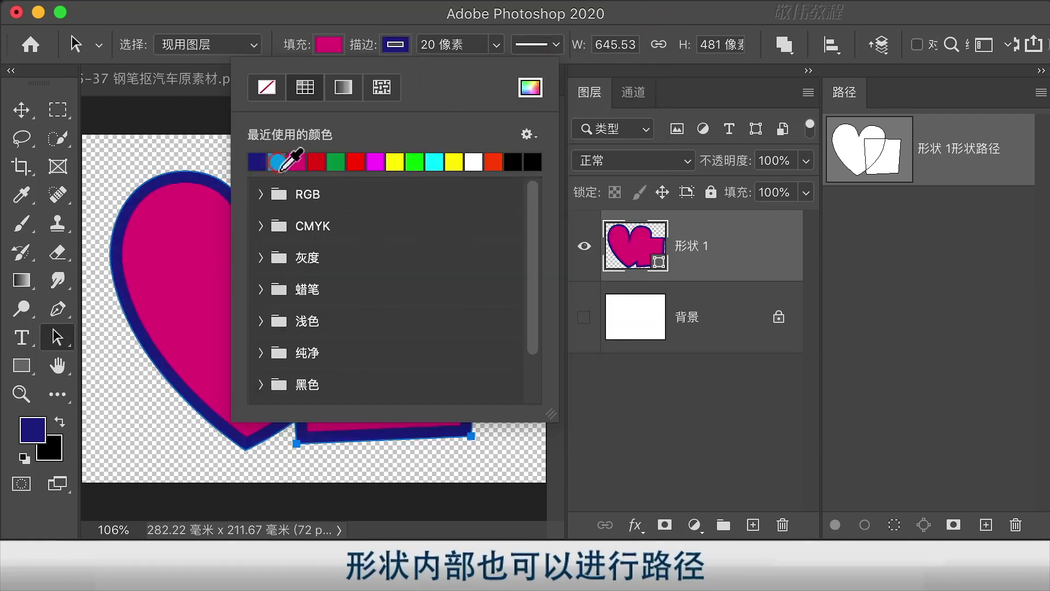
click(638, 19)
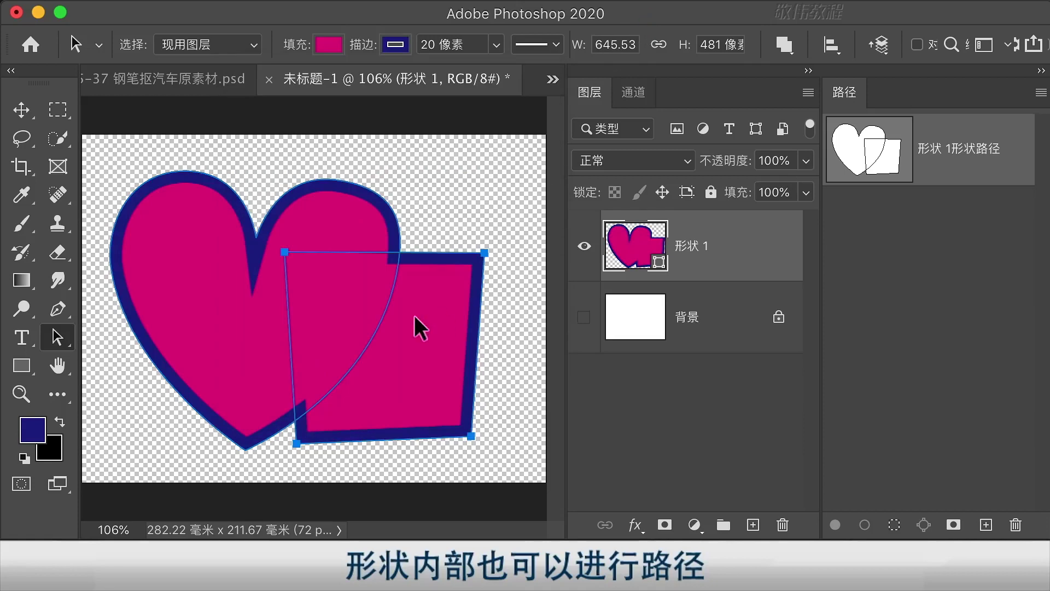
click(504, 363)
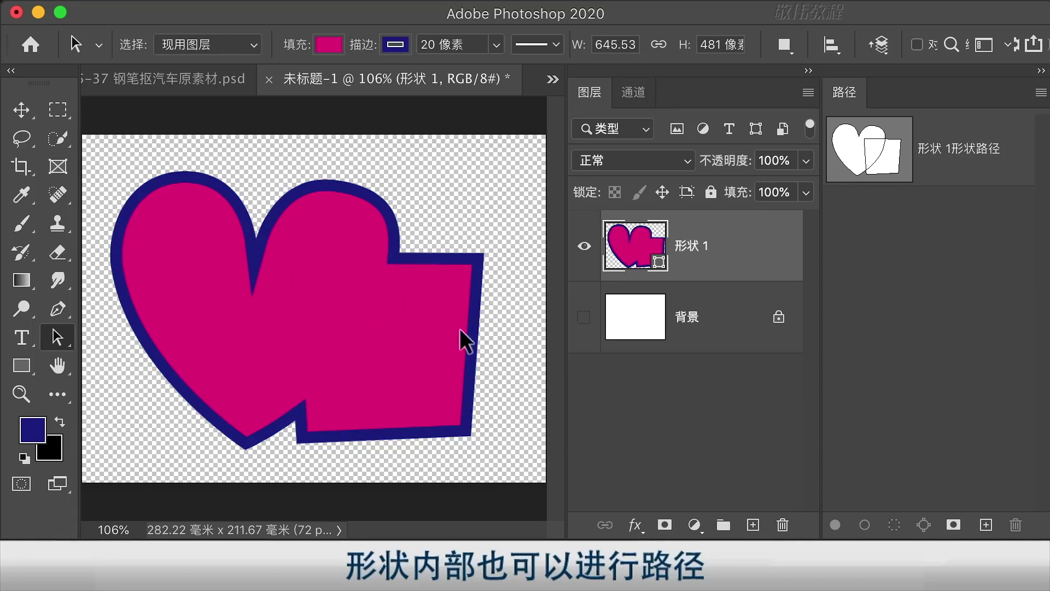
Set the four-sided path's operation to Subtract Front Shape so it cuts into the heart.
click(400, 365)
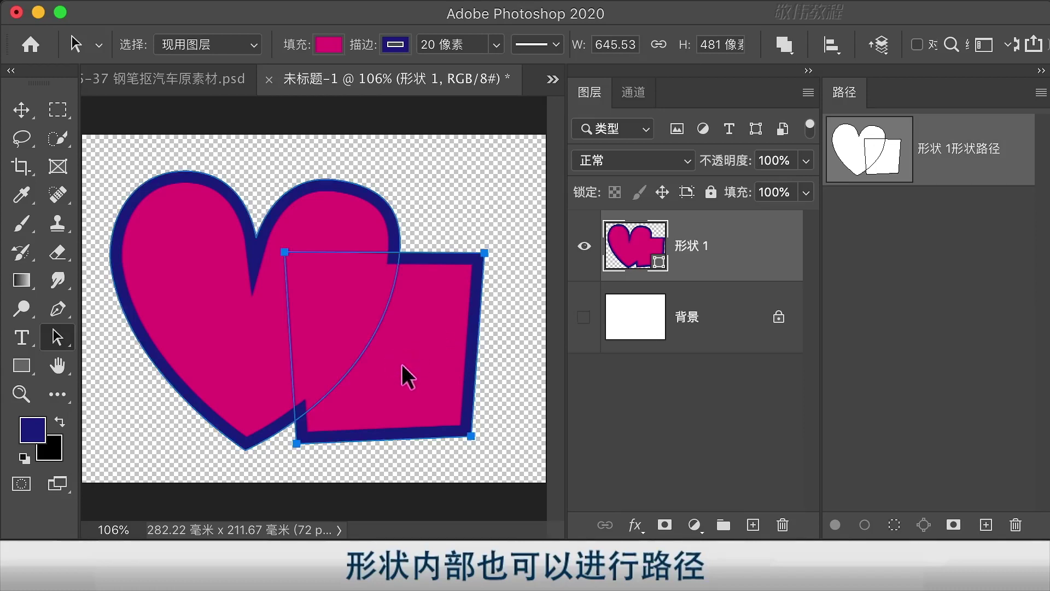
click(787, 43)
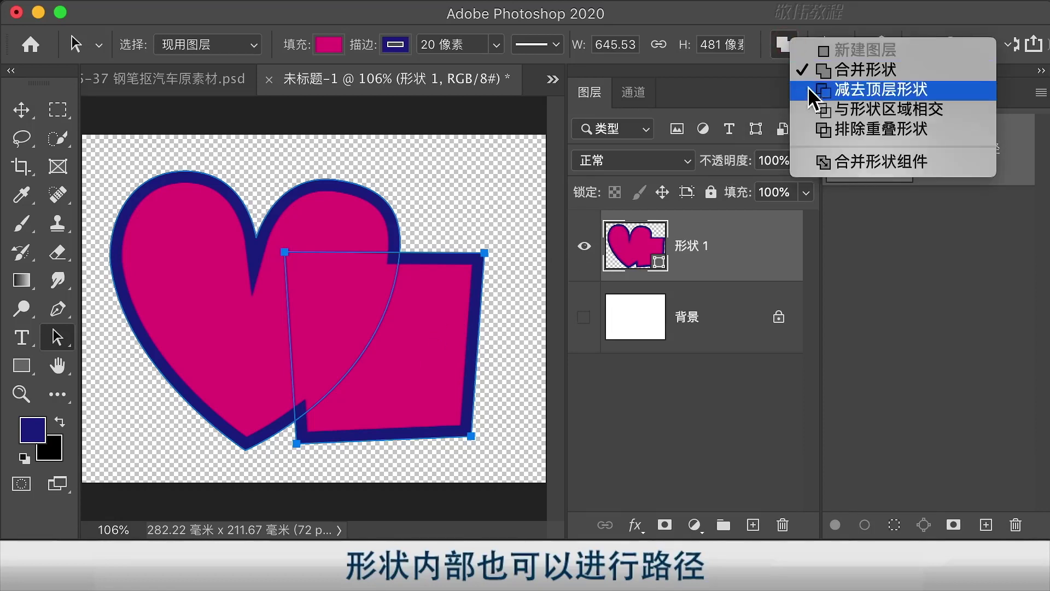
click(881, 90)
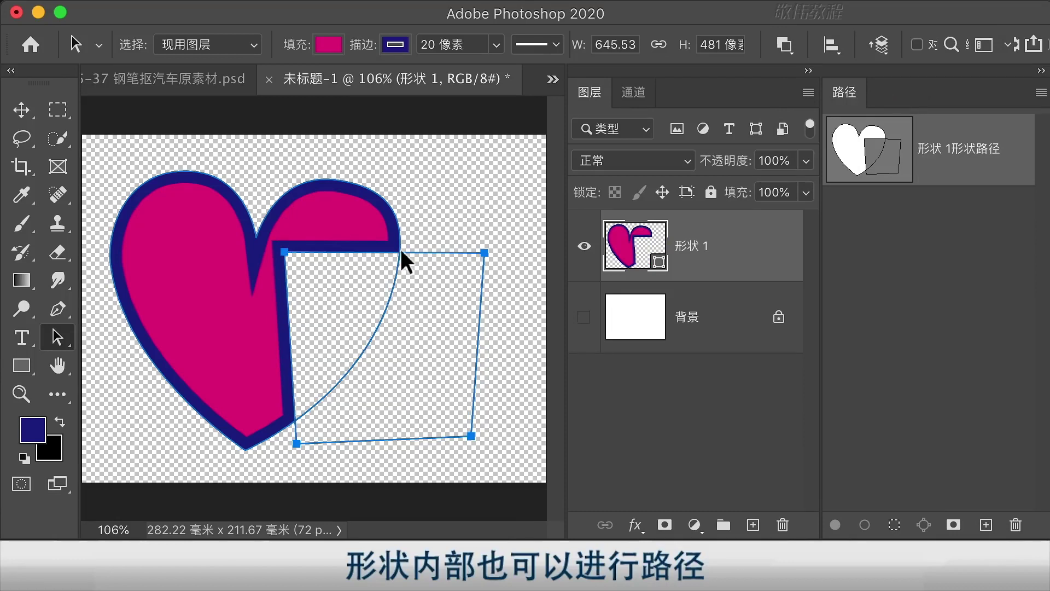
Check the cut-out without its path outlines, then select the heart and four-sided paths together.
click(459, 197)
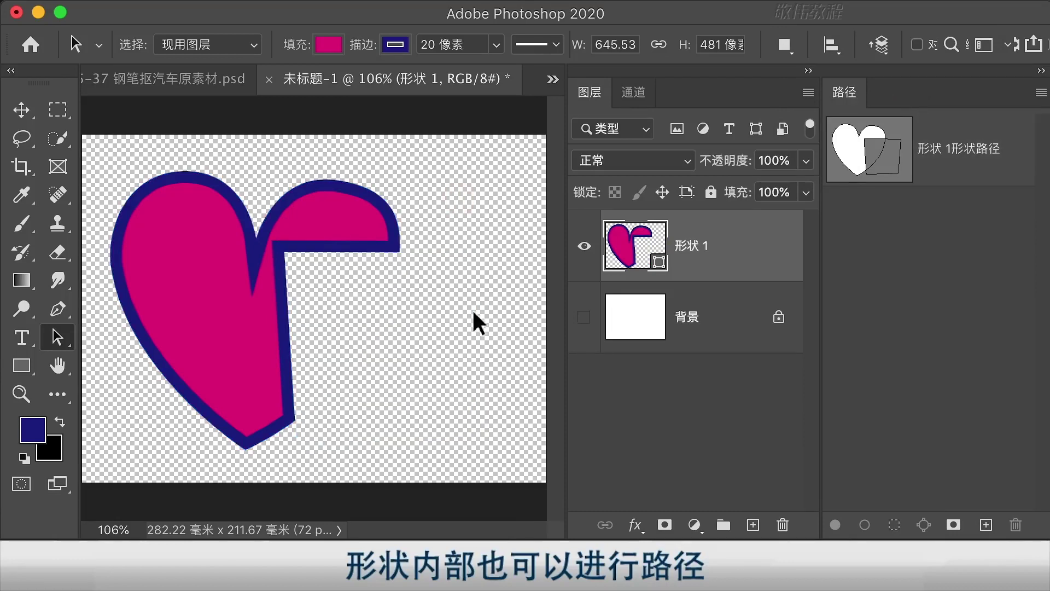
click(349, 248)
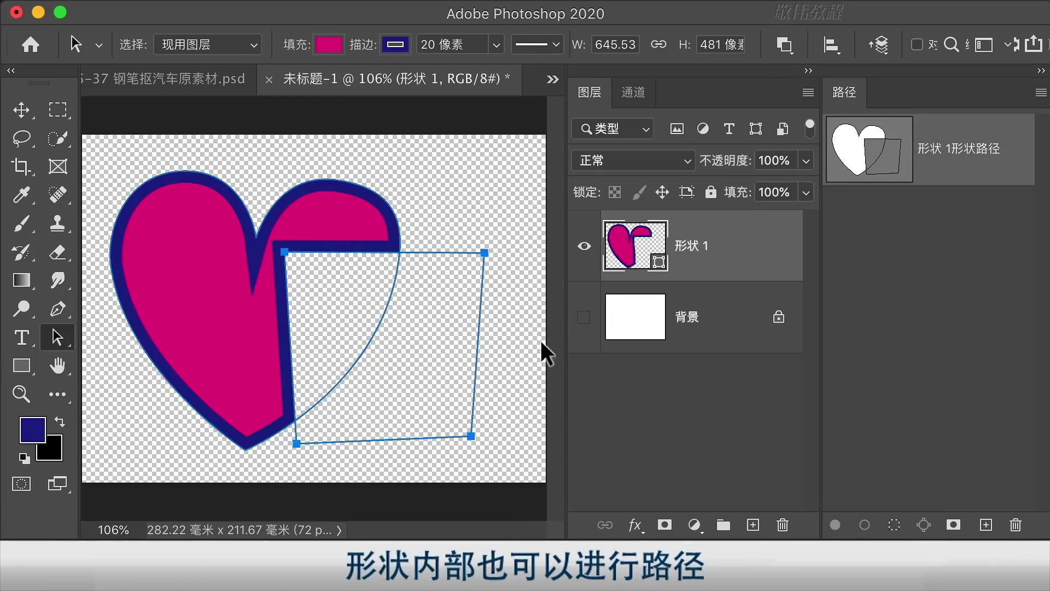
click(426, 350)
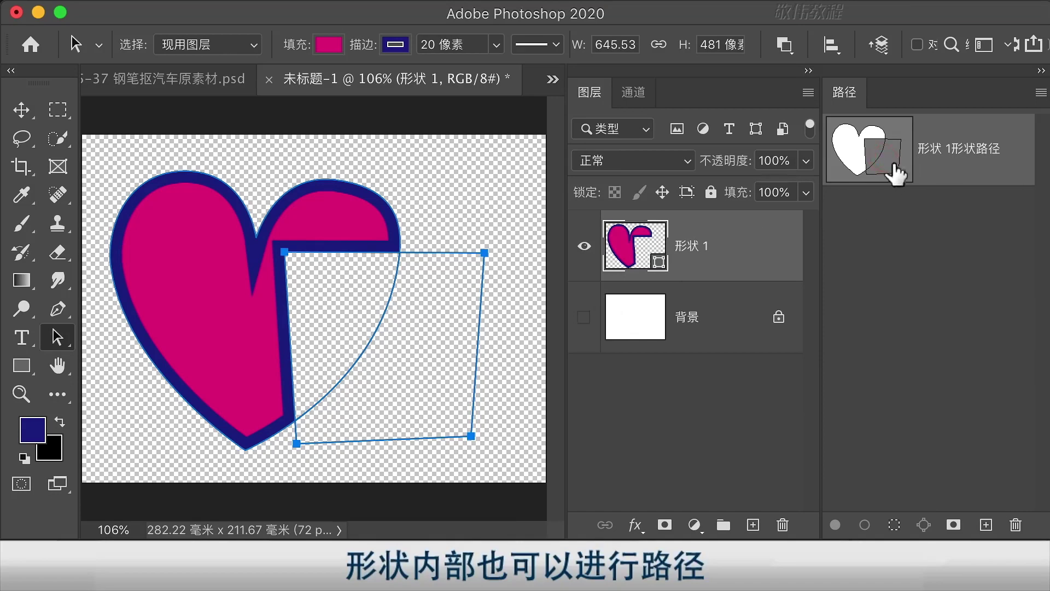
click(851, 166)
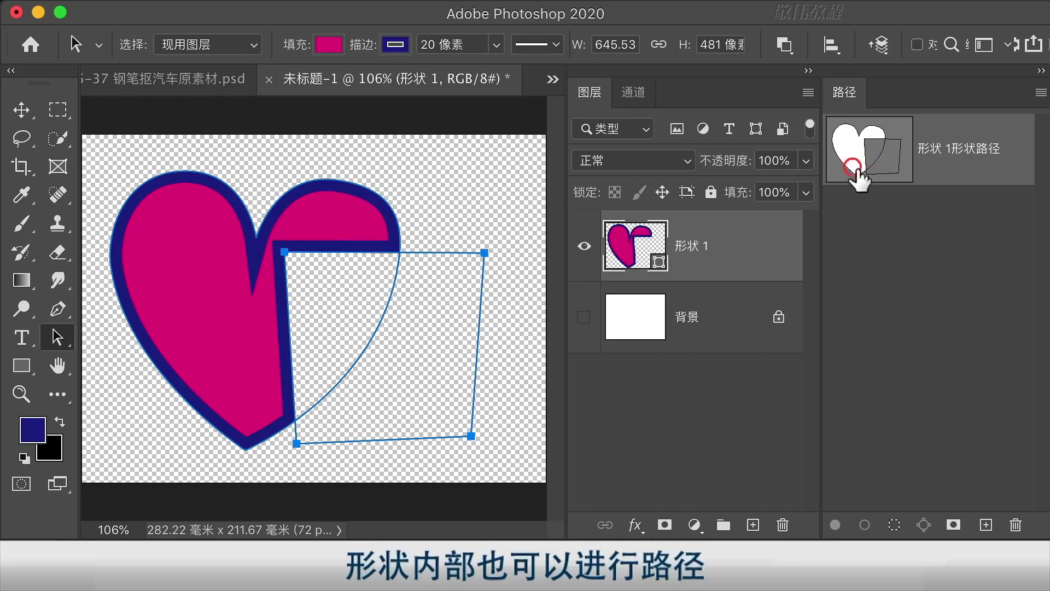
click(896, 164)
drag(272, 155, 437, 292)
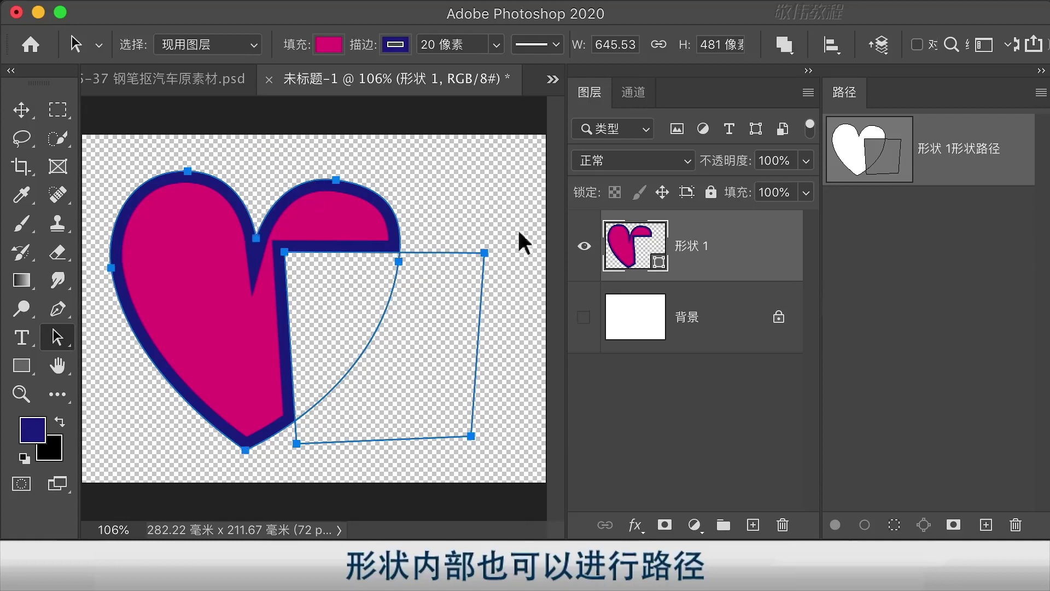
Try Intersect Shape Areas on the selected heart and four-sided paths and replace it with Exclude Overlapping Shapes.
click(779, 46)
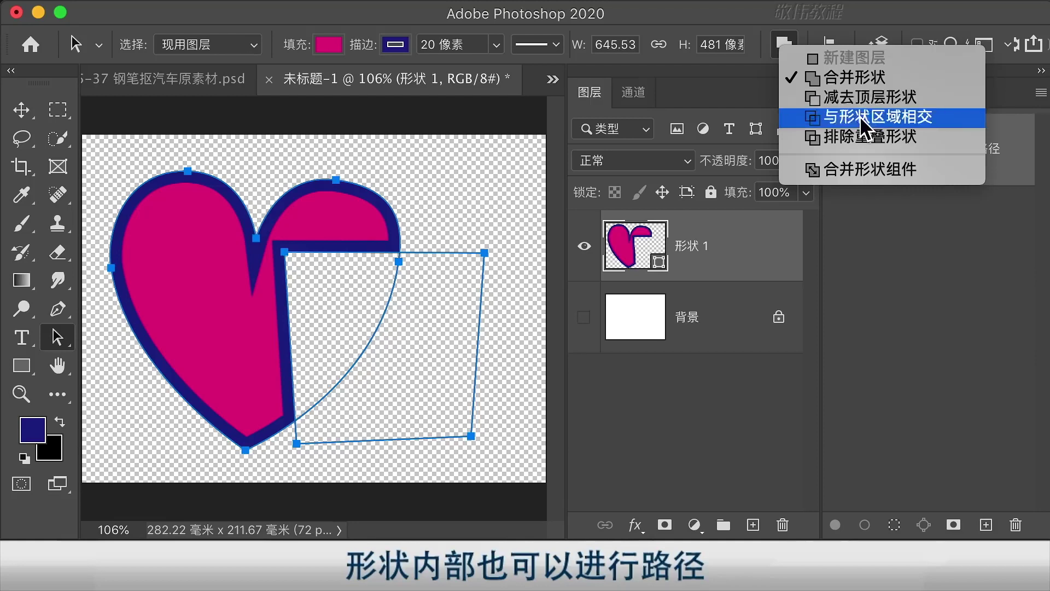
click(867, 117)
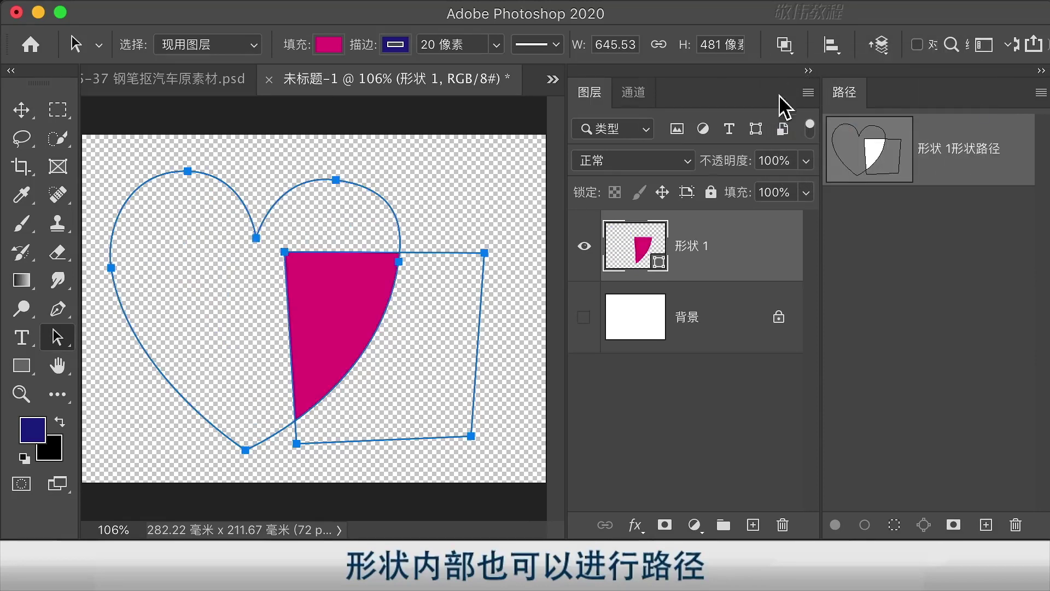
click(784, 46)
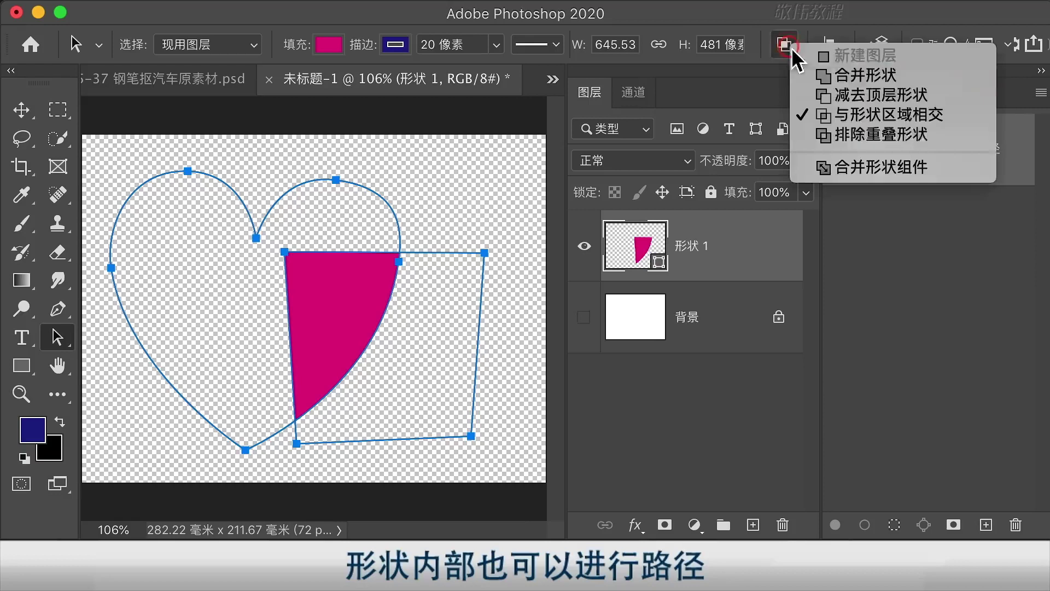
click(878, 138)
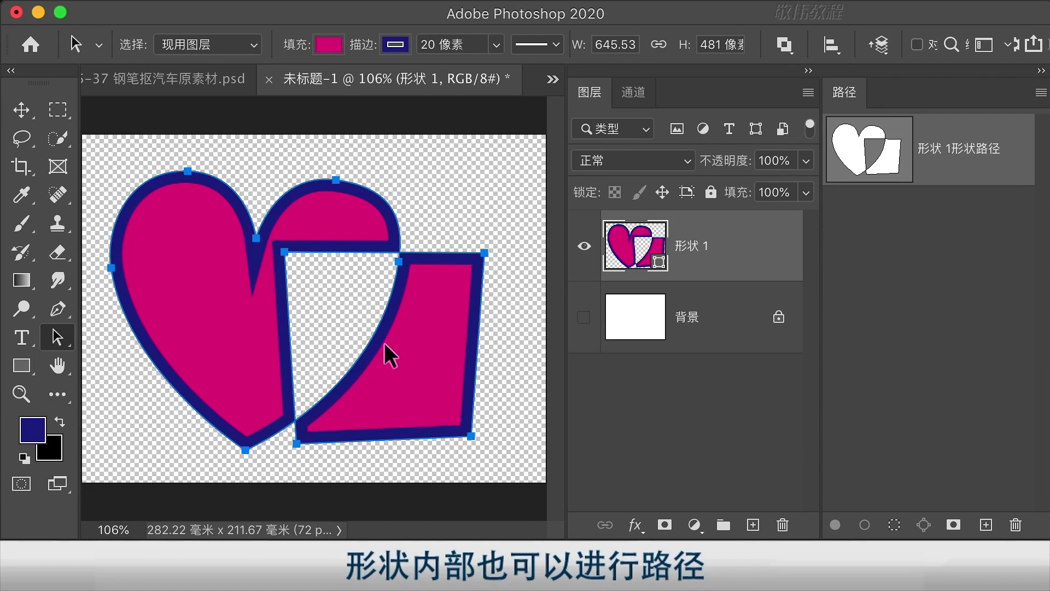
Merge the shape components of the heart and four-sided paths into a single path.
click(785, 47)
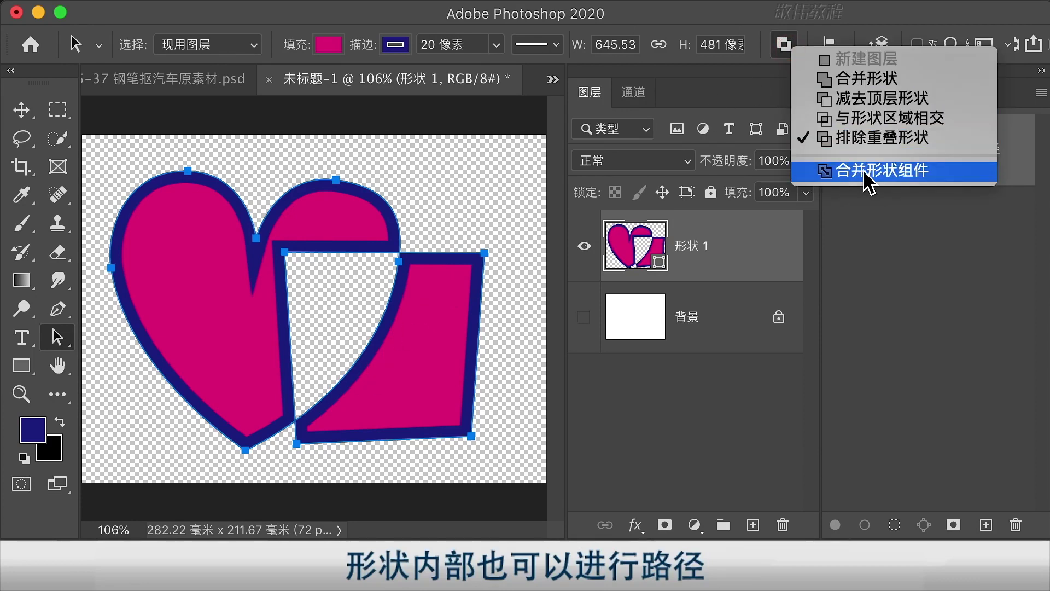
click(930, 170)
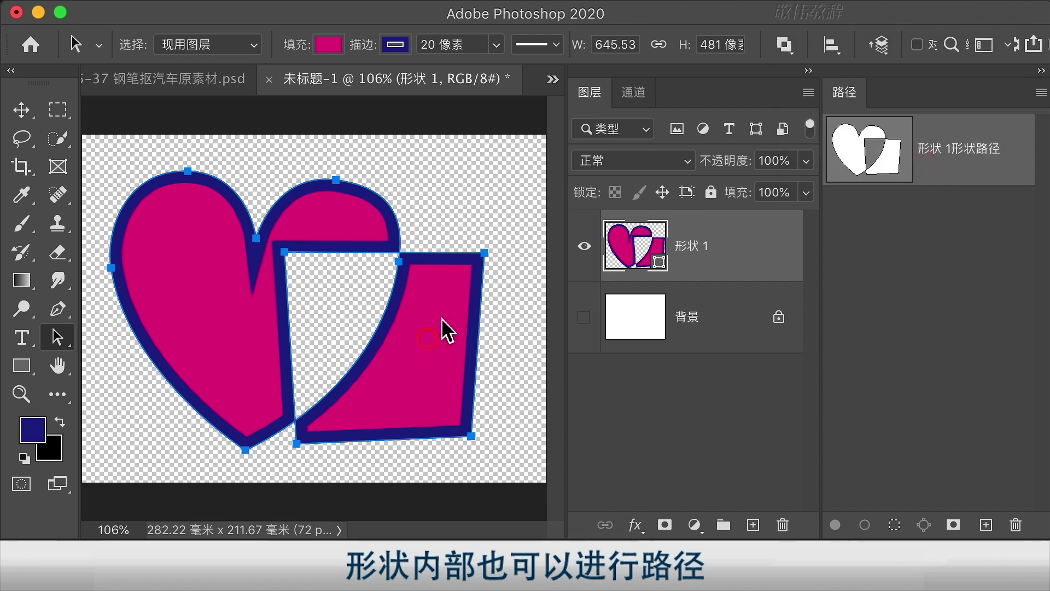
drag(441, 317, 416, 353)
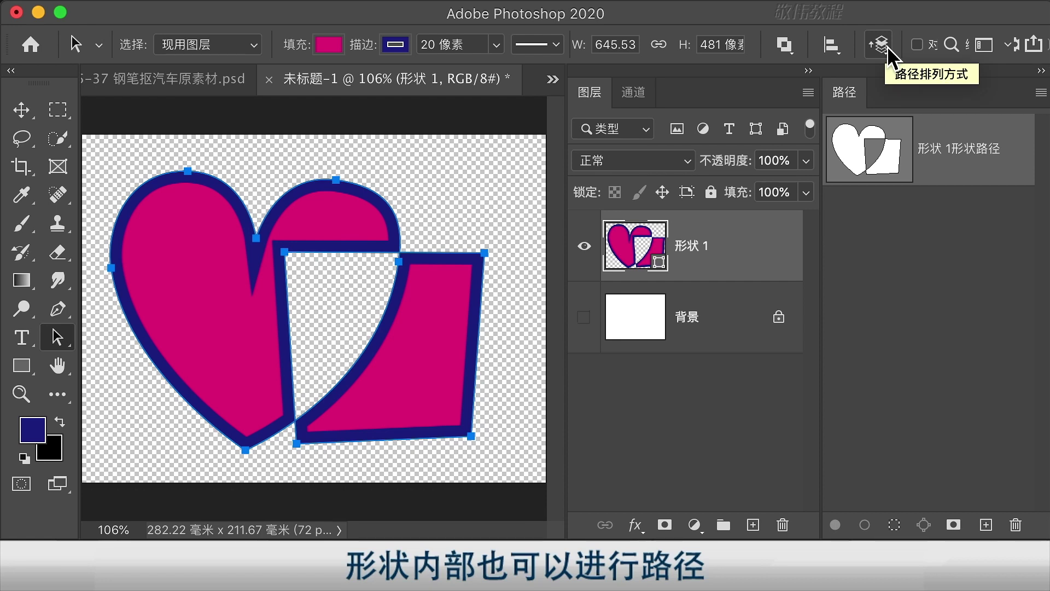
Try Subtract Front Shape on the merged path and set its operation to Combine Shapes instead.
click(784, 44)
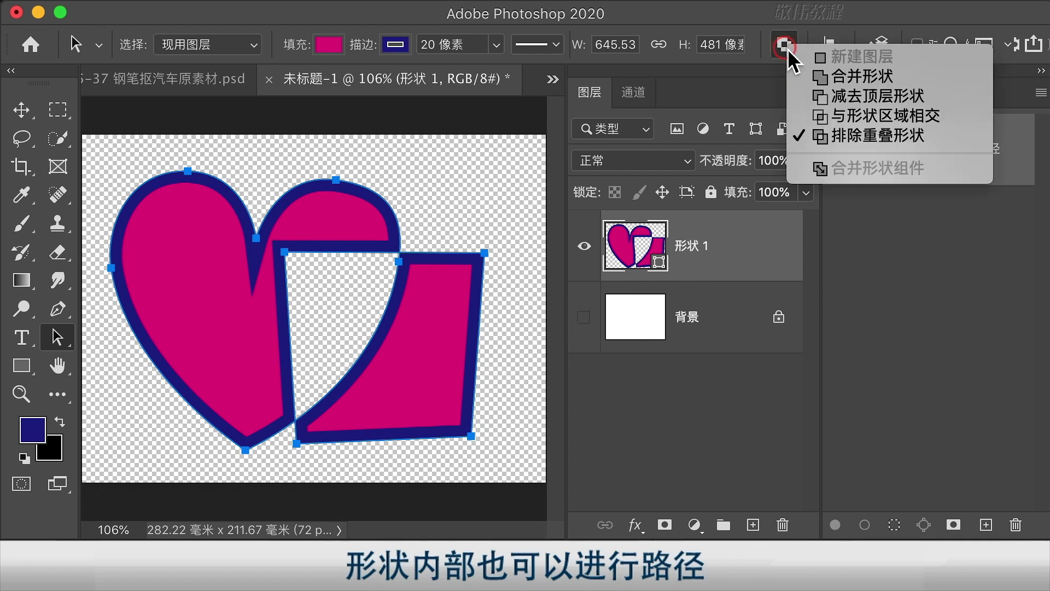
click(929, 98)
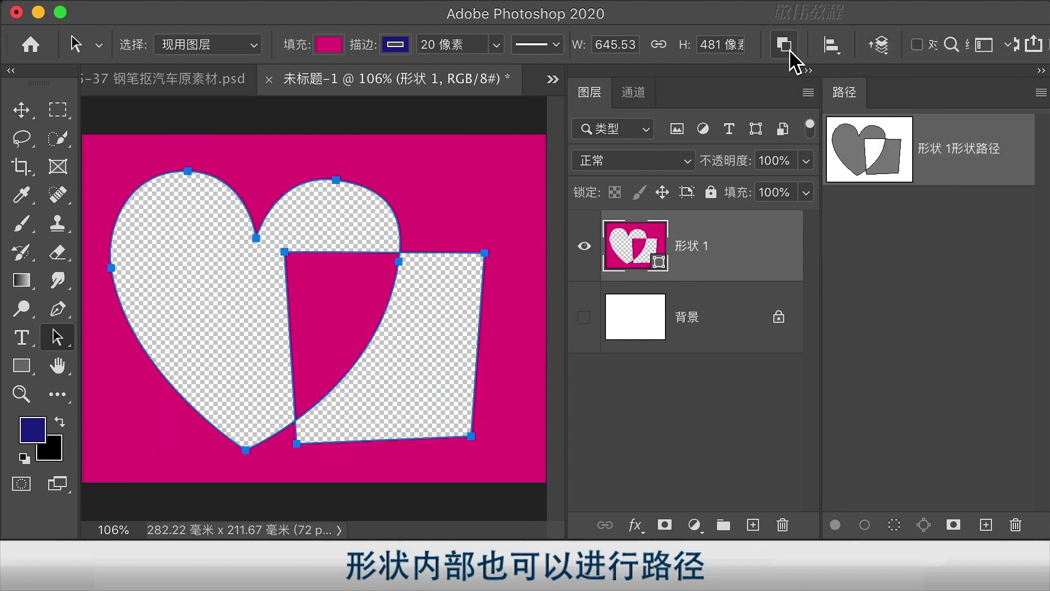
click(793, 50)
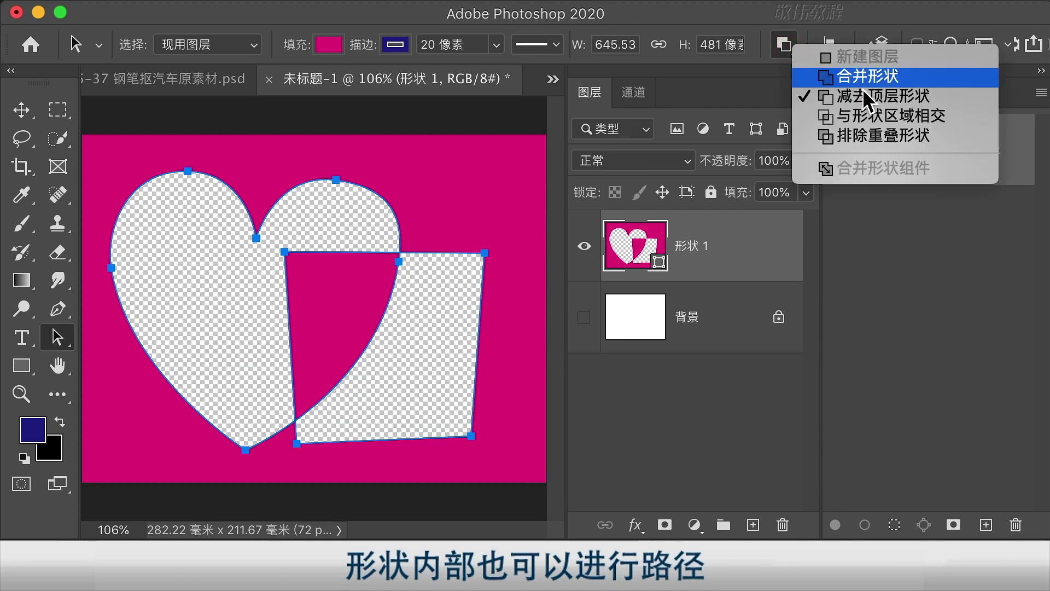
click(848, 81)
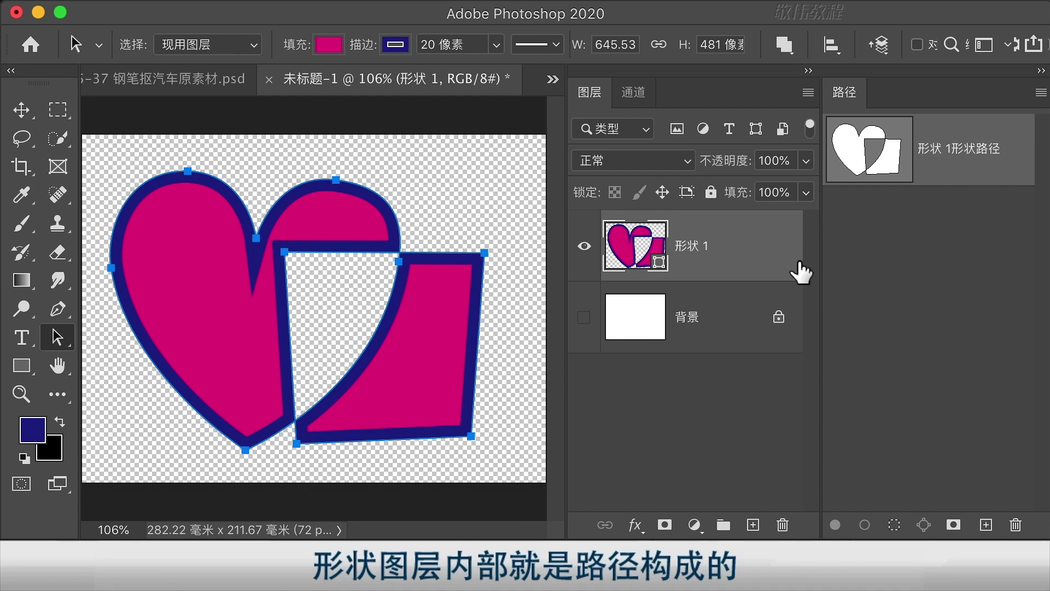
Set the Pen tool to Path mode and select the shape path of layer 形状 1 as the drawing target.
click(733, 252)
click(715, 256)
key(p)
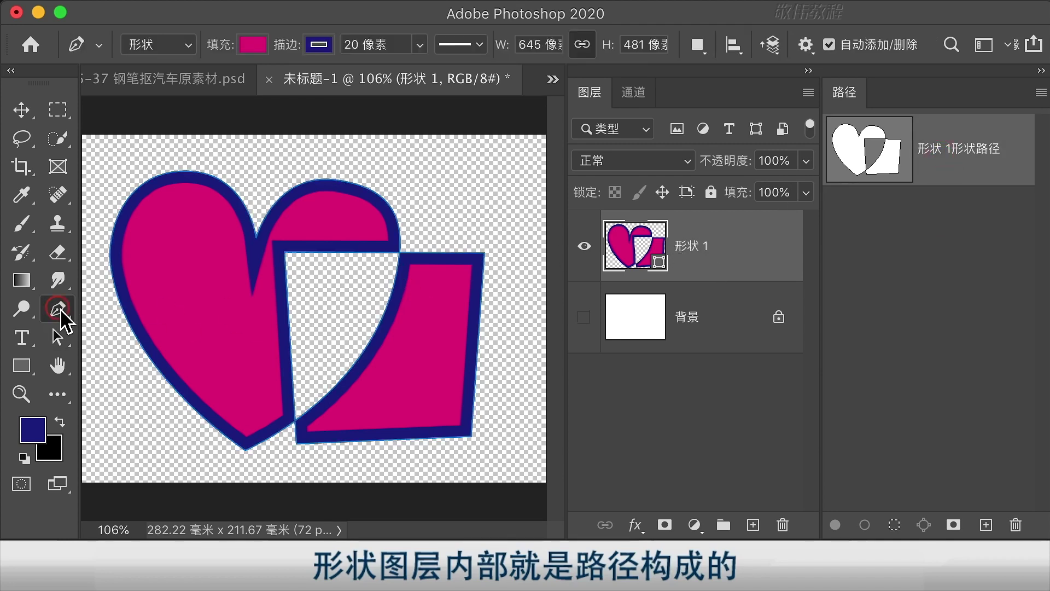
click(155, 47)
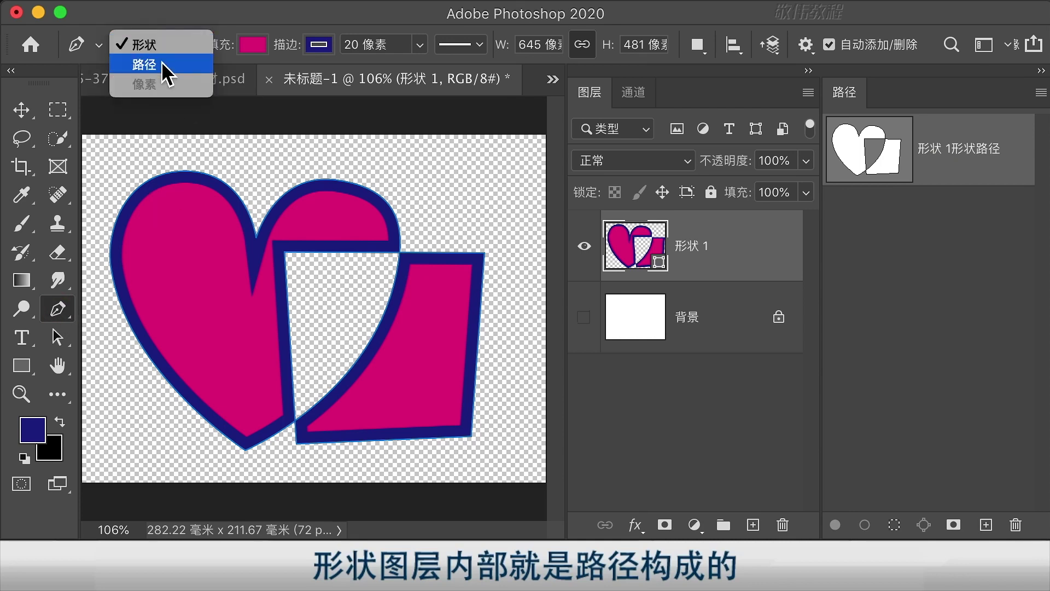
click(161, 68)
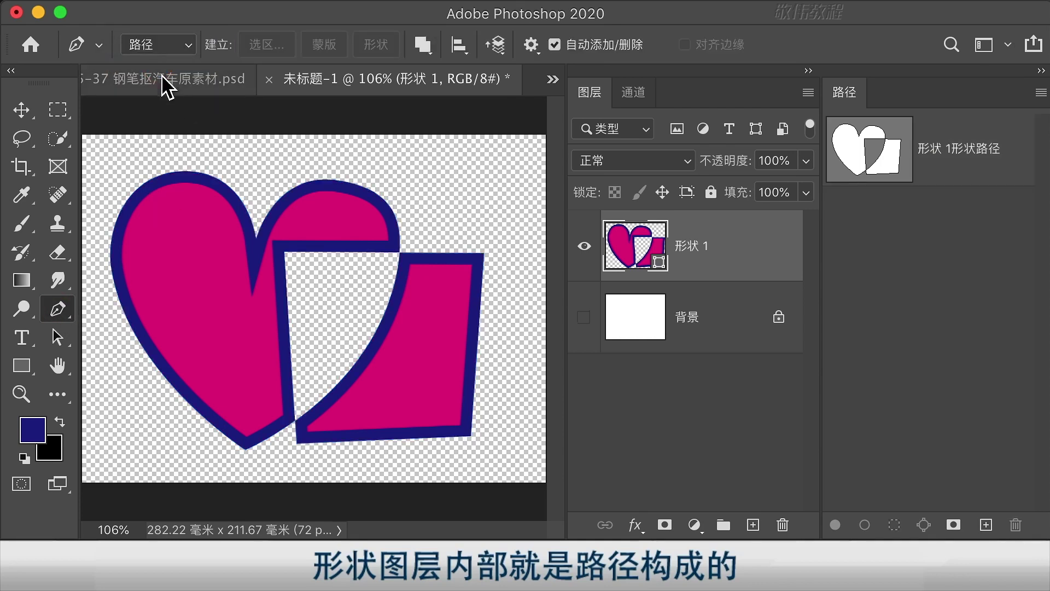
click(957, 165)
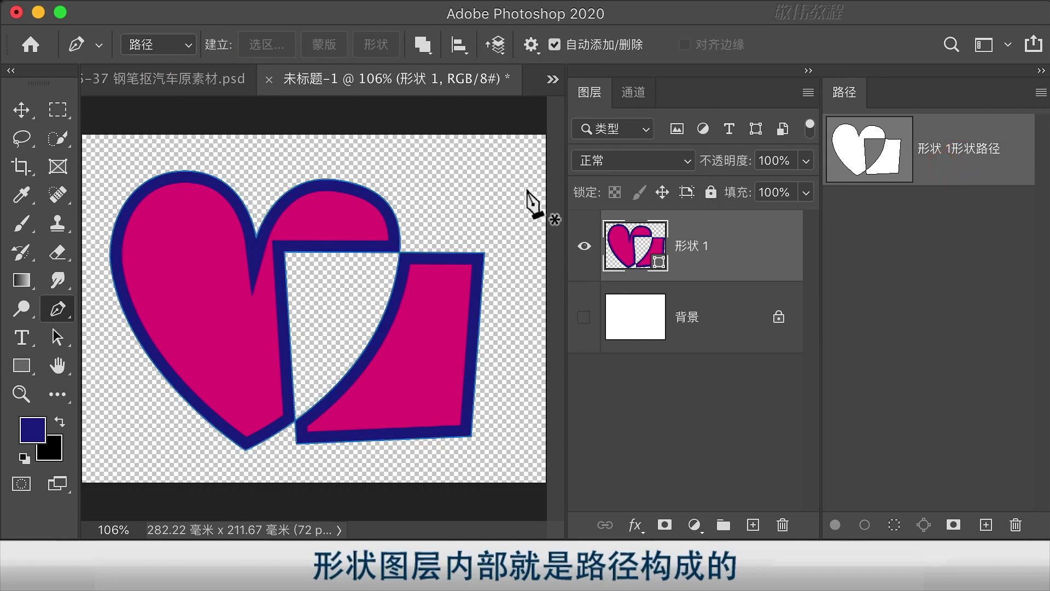
Draw a small closed triangular path to the upper right of the heart within the 形状 1 shape path.
click(490, 154)
click(435, 217)
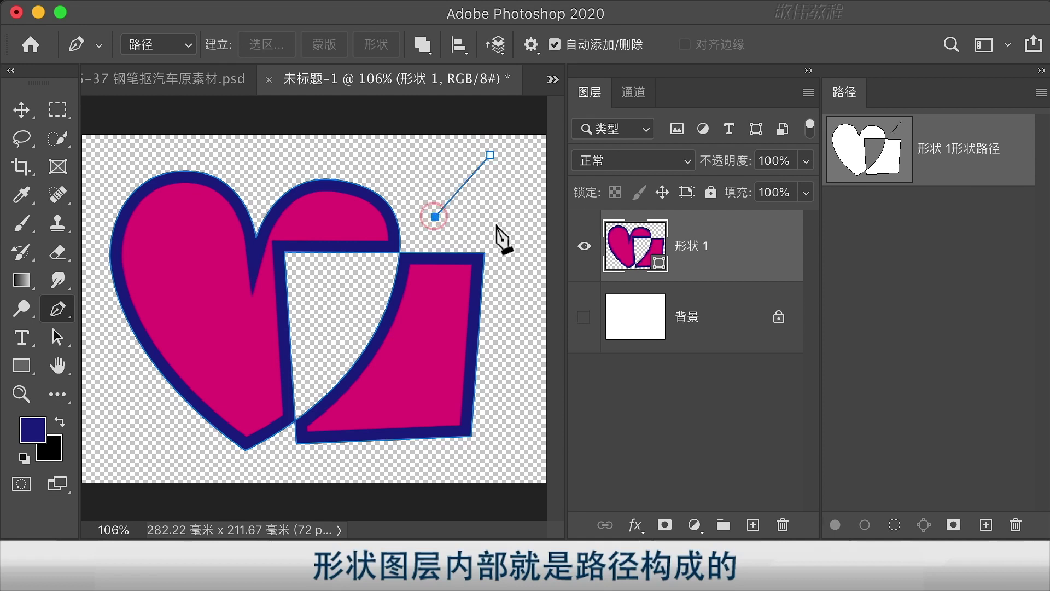
click(514, 230)
click(490, 155)
click(489, 156)
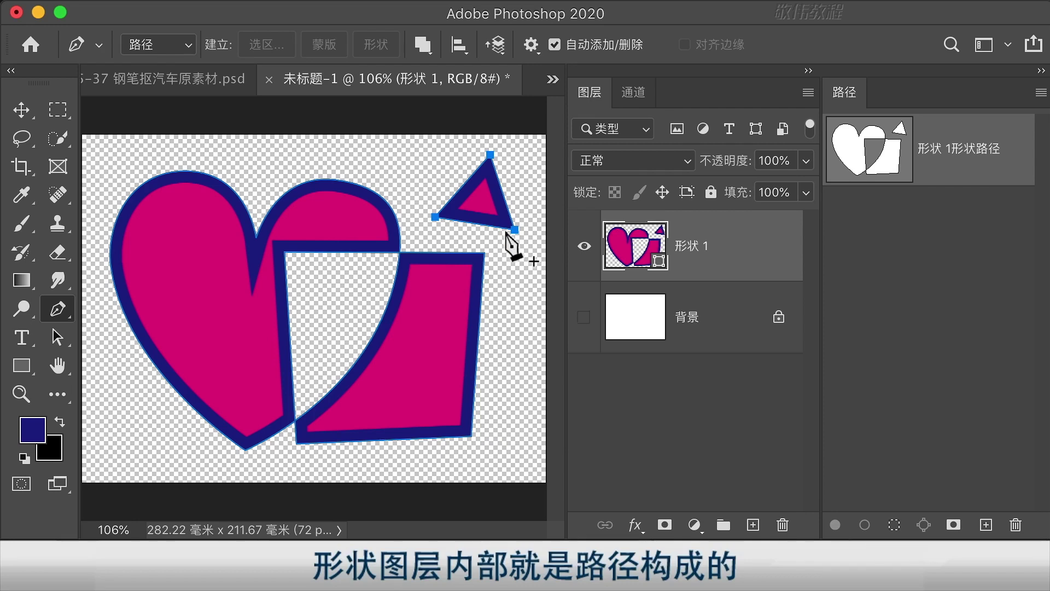
click(466, 222)
key(super+z)
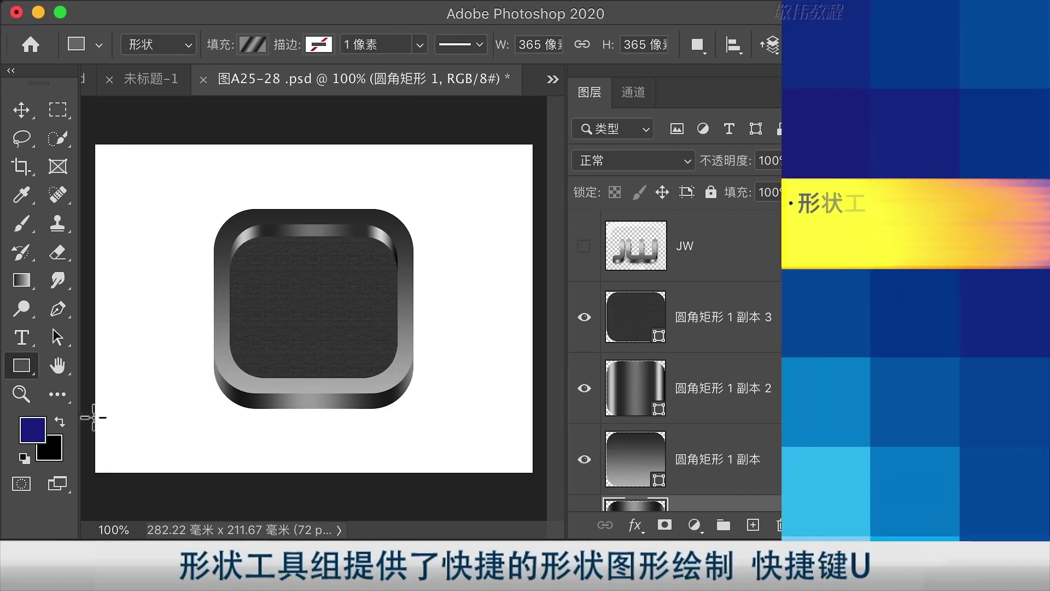
Draw a rectangle about 259 × 371 px on the left half of the blank canvas with the Rectangle tool.
right_click(31, 372)
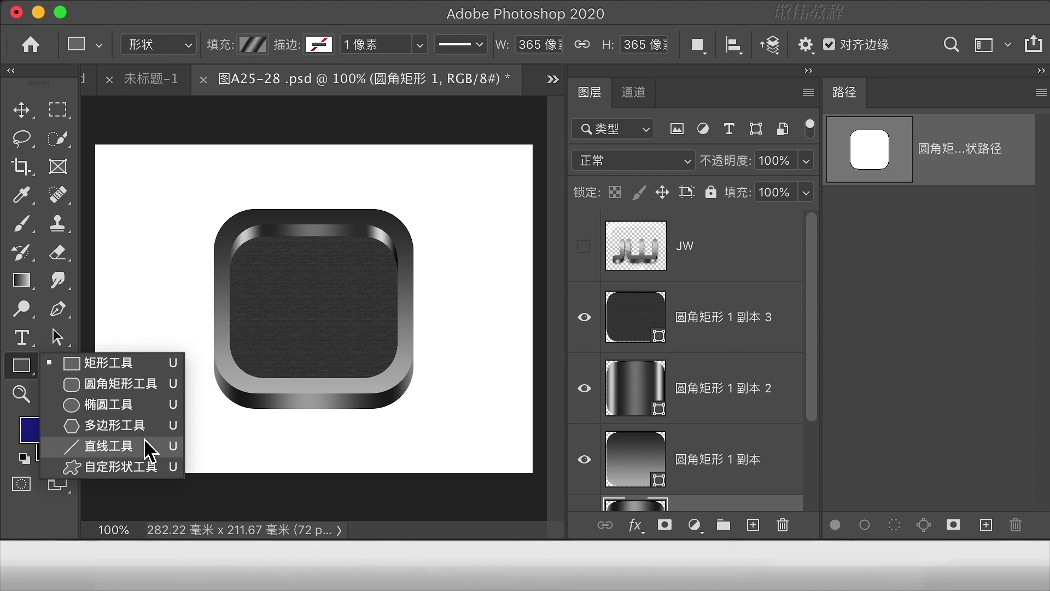
click(154, 366)
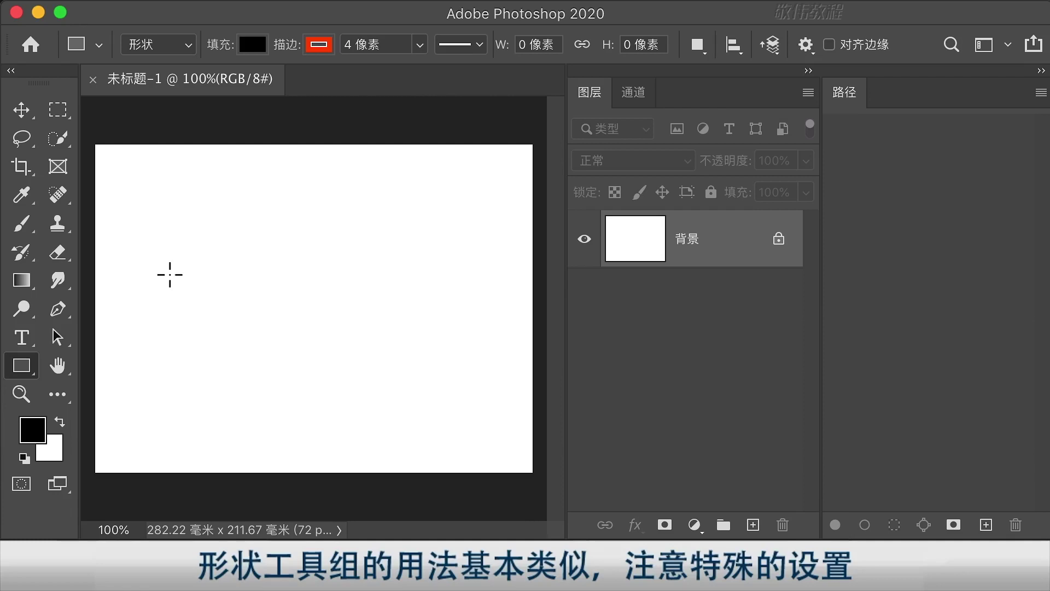
drag(149, 185, 292, 387)
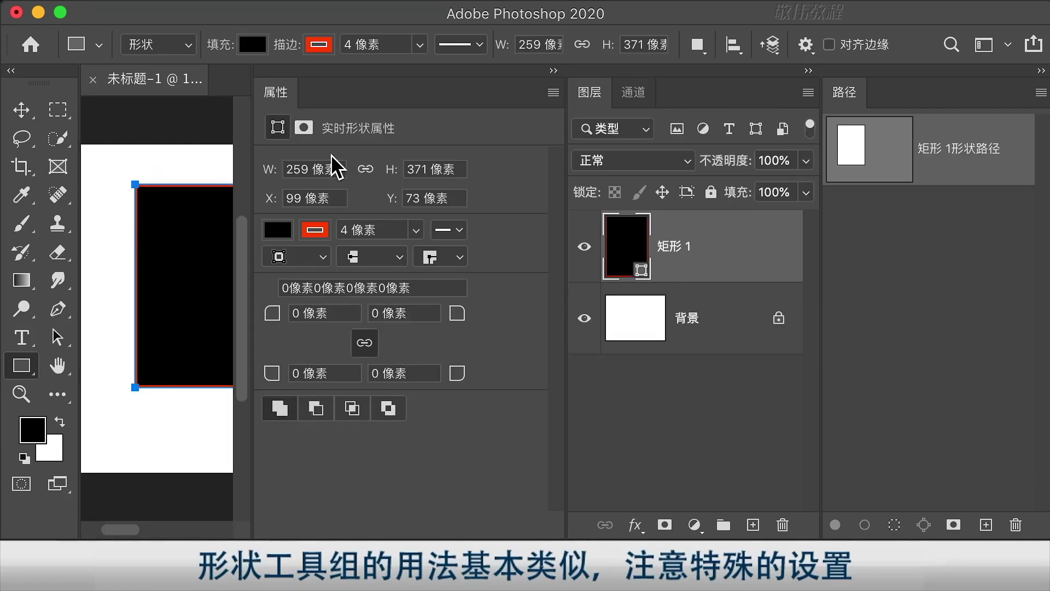
Create a second rectangle exactly 200 px wide and 300 px high to the lower right of the first one.
click(1039, 71)
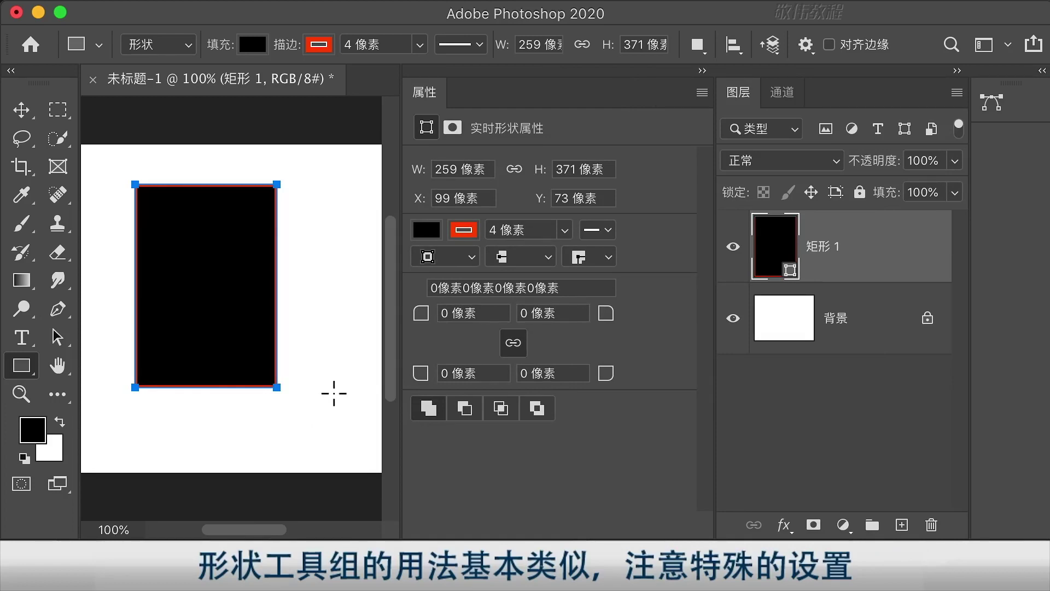
drag(330, 373, 227, 382)
click(220, 295)
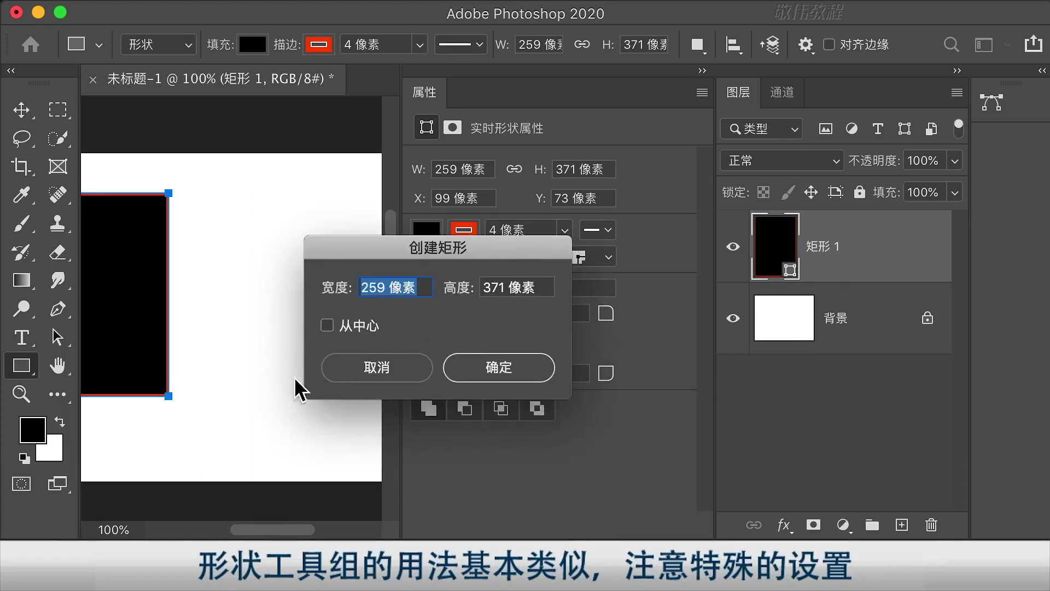
click(373, 291)
click(492, 290)
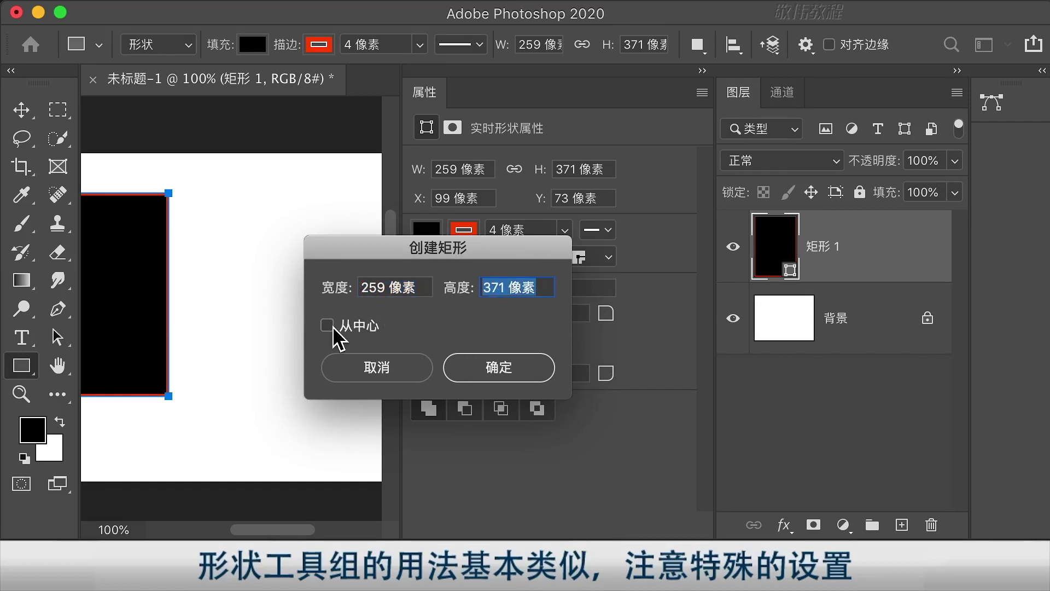
double_click(373, 295)
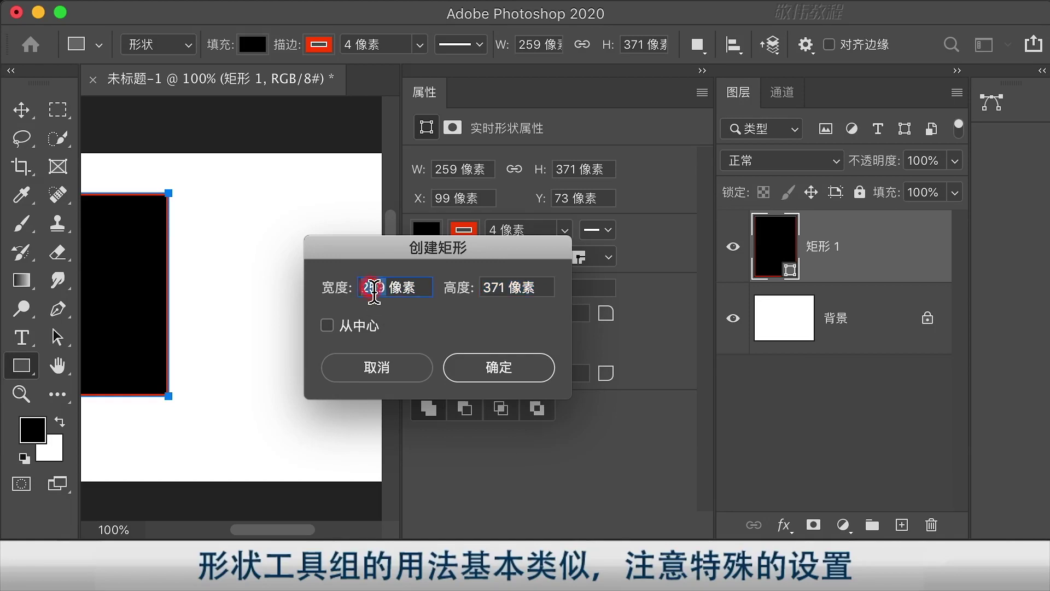
text(200)
double_click(493, 289)
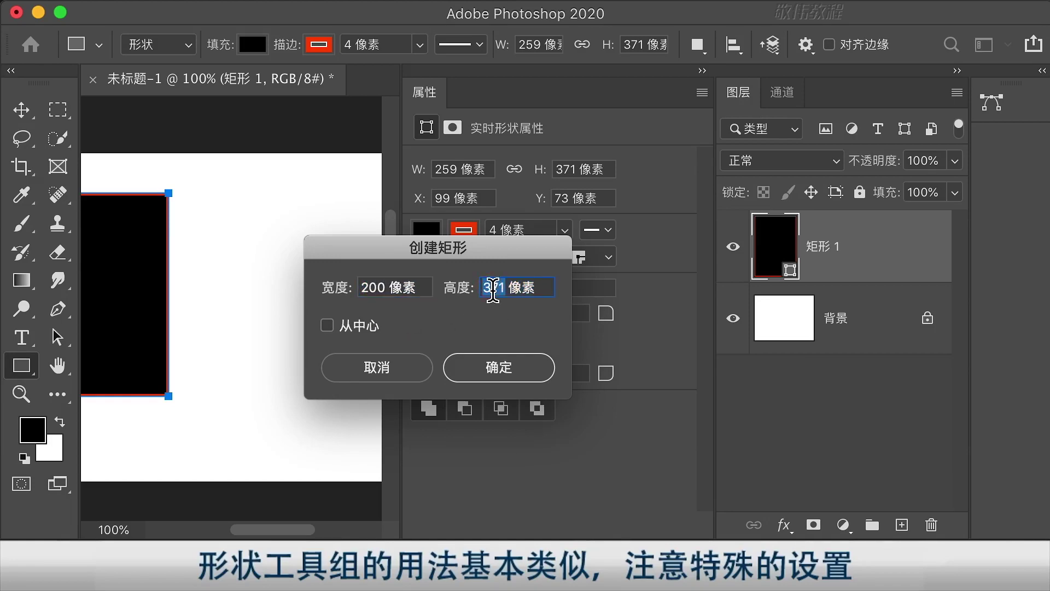
text(300)
click(499, 369)
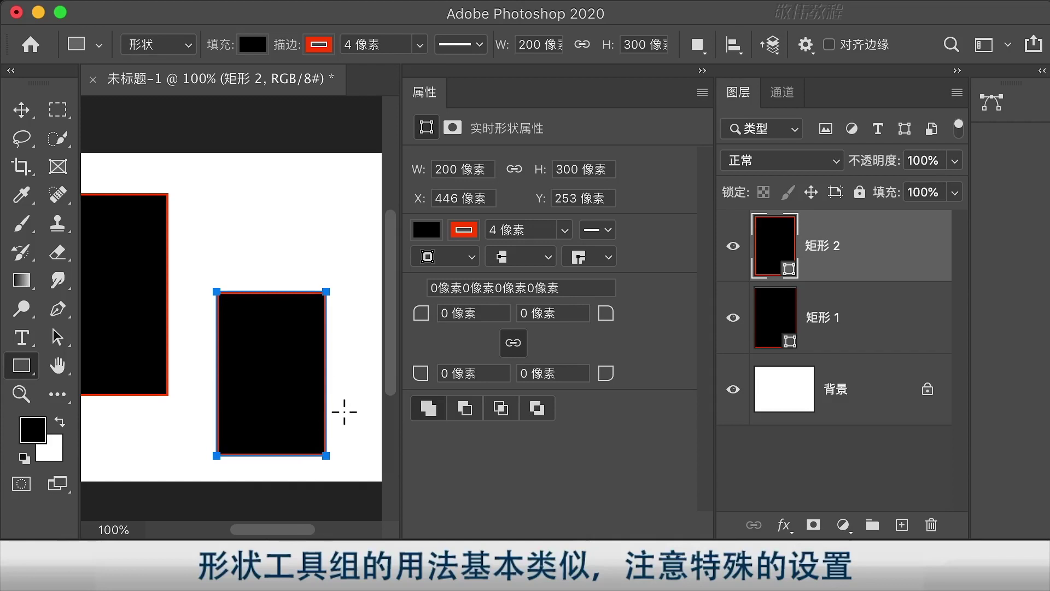
Try to enlarge the 200 × 300 px rectangle from its upper-right corner with Free Transform and discard the change.
click(527, 46)
click(637, 46)
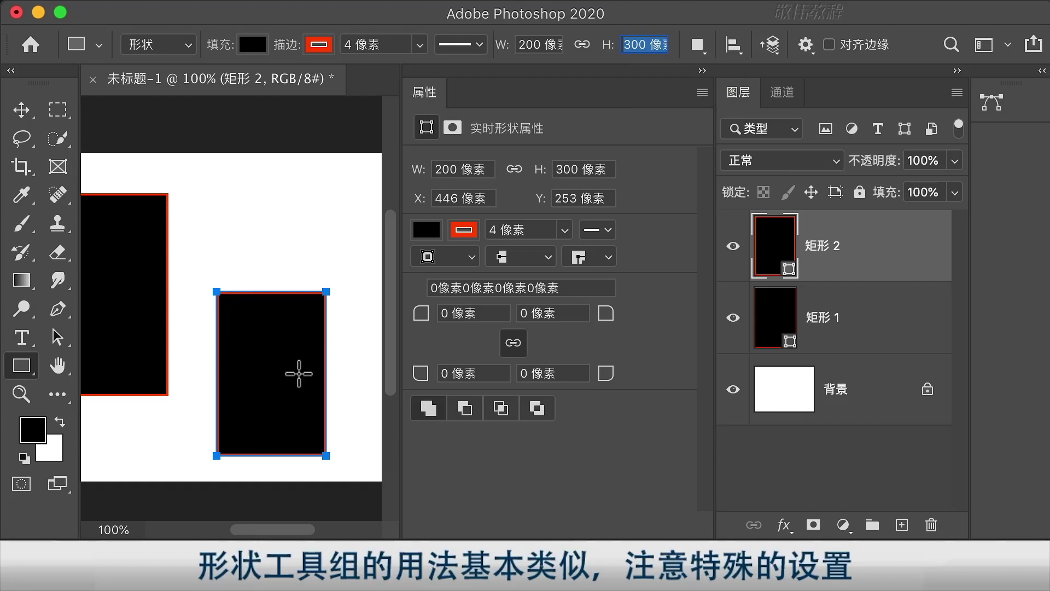
key(ctrl+t)
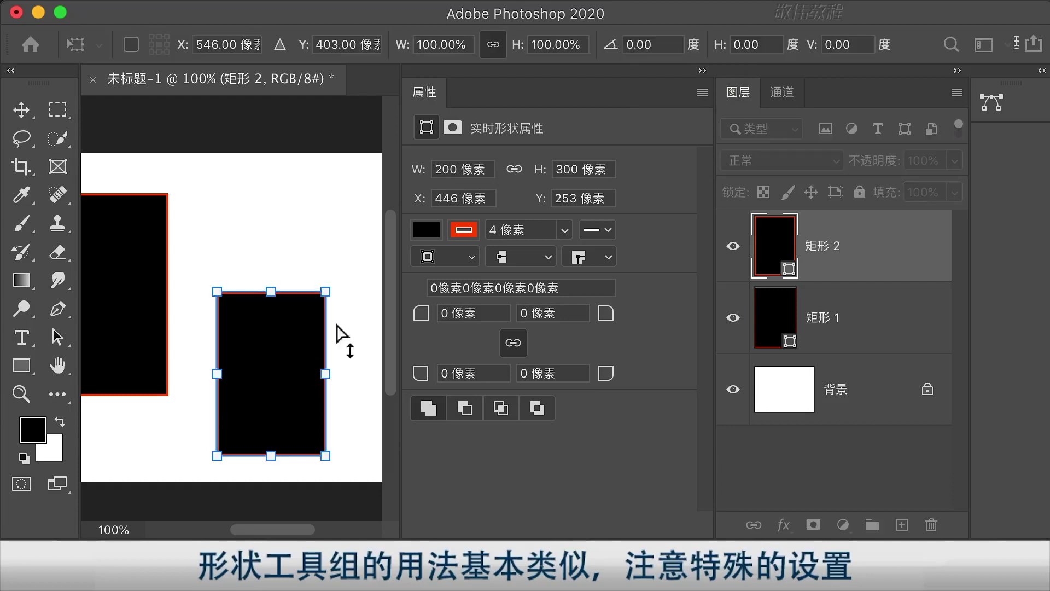
drag(328, 290, 359, 256)
key(Escape)
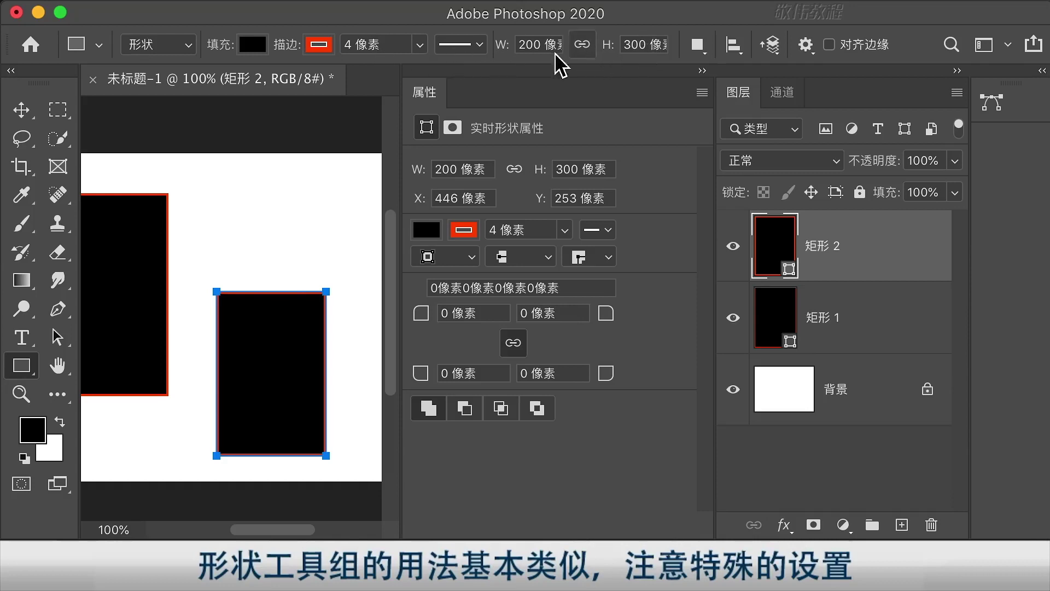
Draw two unconstrained rectangles: a thin horizontal one above the 200 × 300 px rectangle and a vertical one about 56 × 396 px beside it.
click(24, 370)
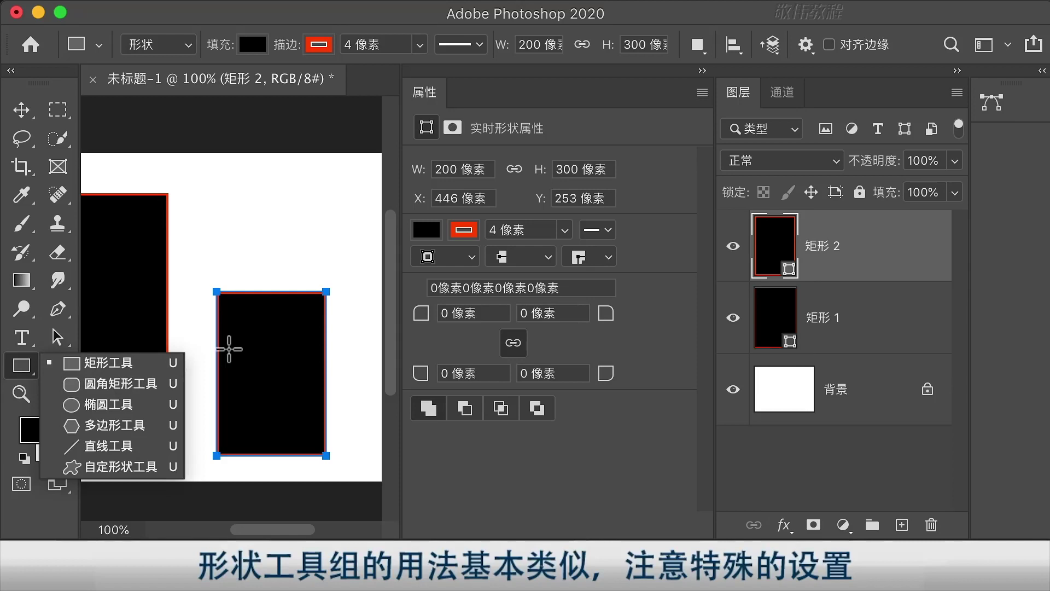
click(742, 17)
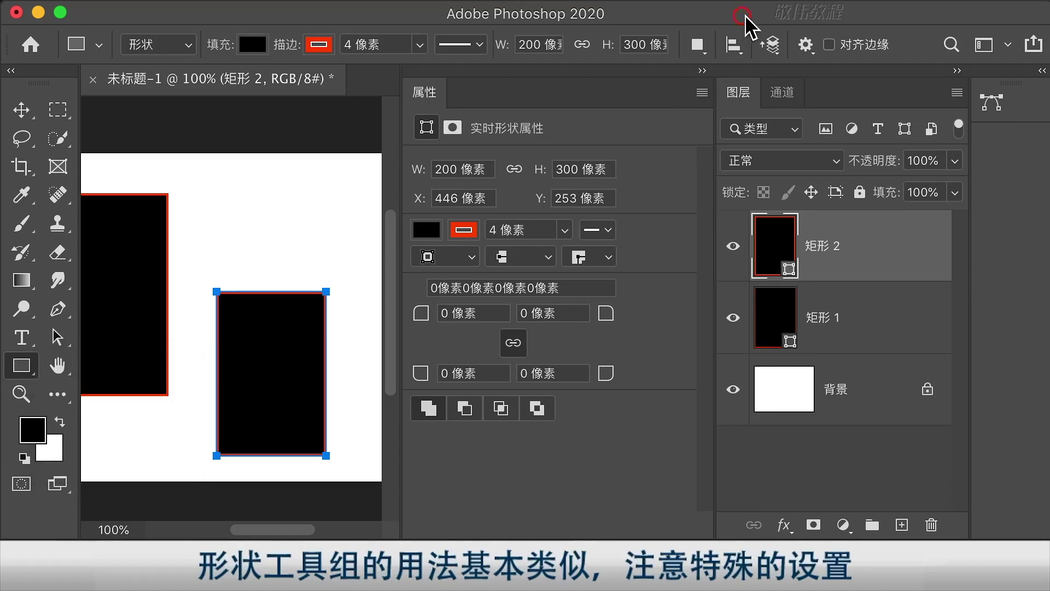
click(806, 46)
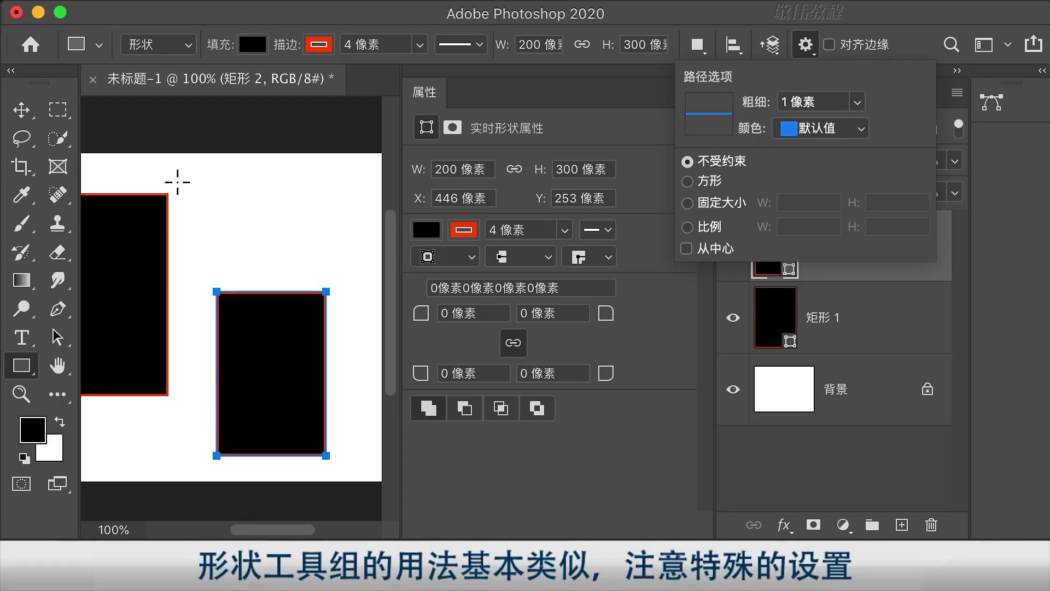
drag(165, 174, 365, 426)
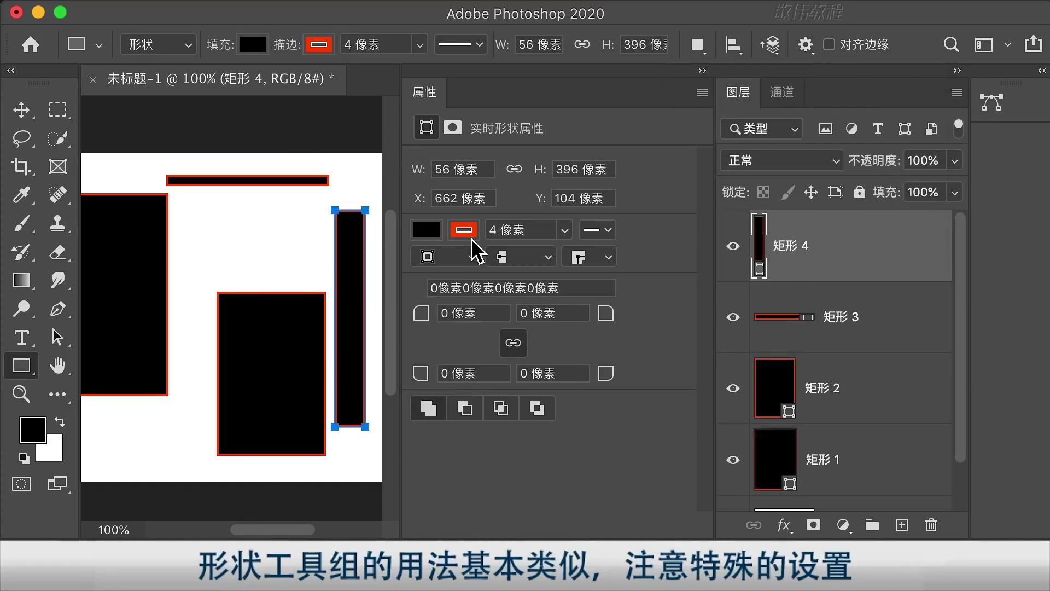
Delete all four rectangle layers and draw a square about 188 × 188 px in the canvas's upper area using the Square constraint.
shift+click(879, 469)
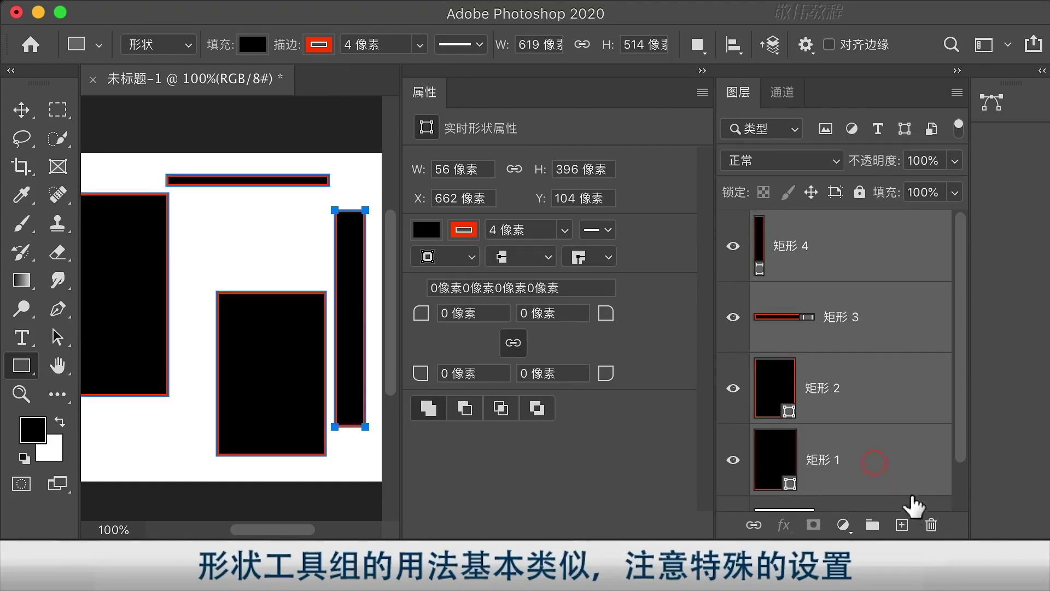
key(Delete)
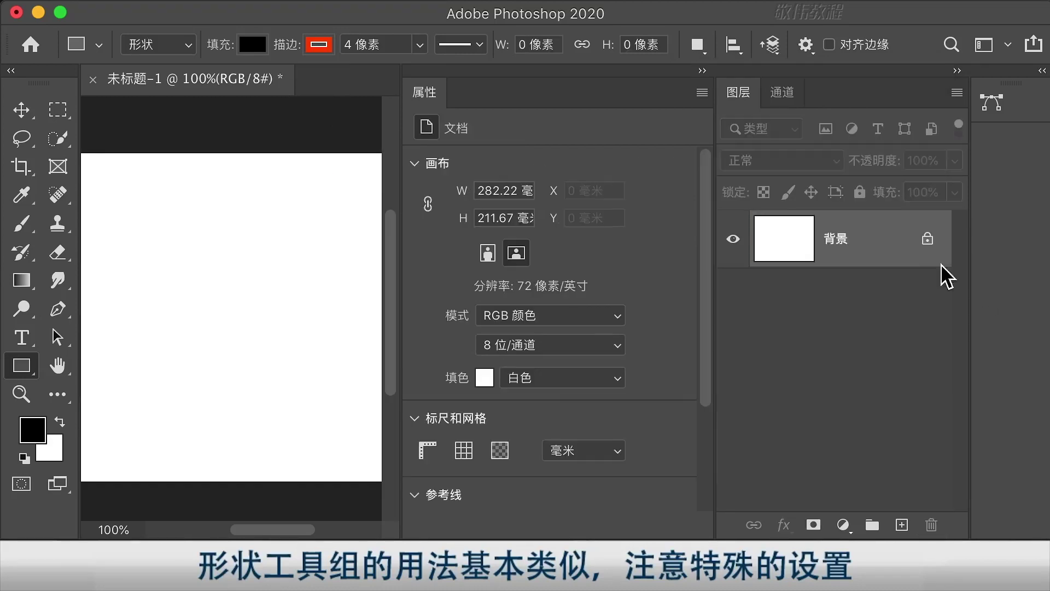
click(804, 46)
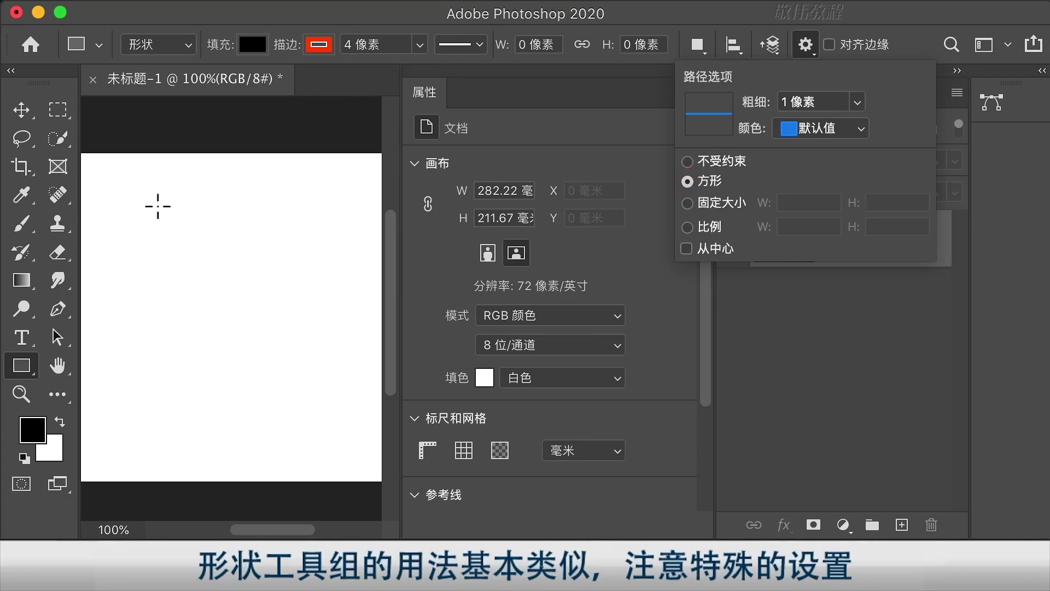
drag(109, 183, 224, 288)
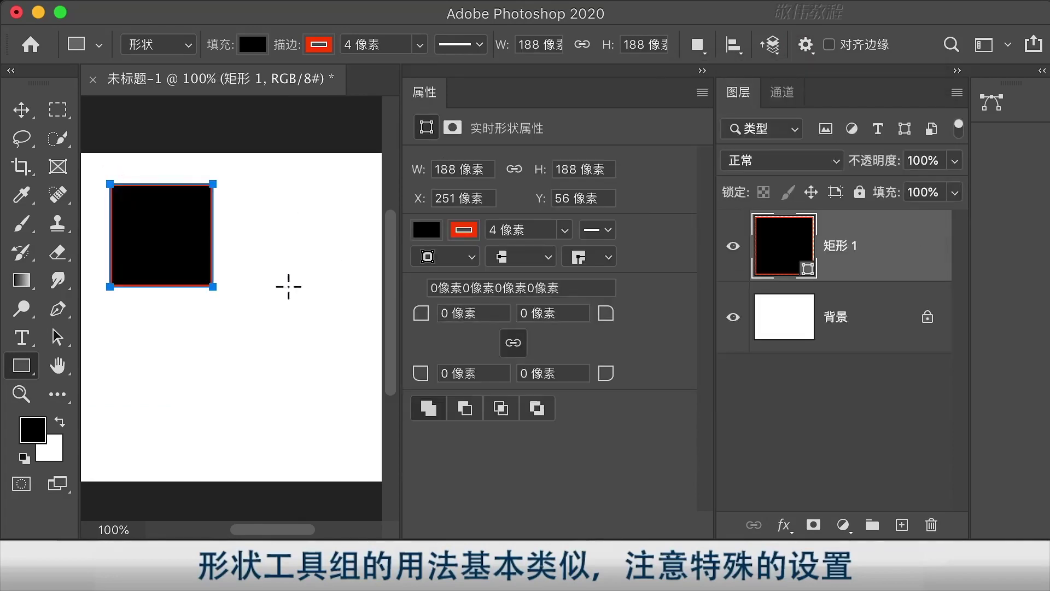
Examine the width and height entries offered by the Rectangle tool's Fixed Size and Proportional options.
click(806, 46)
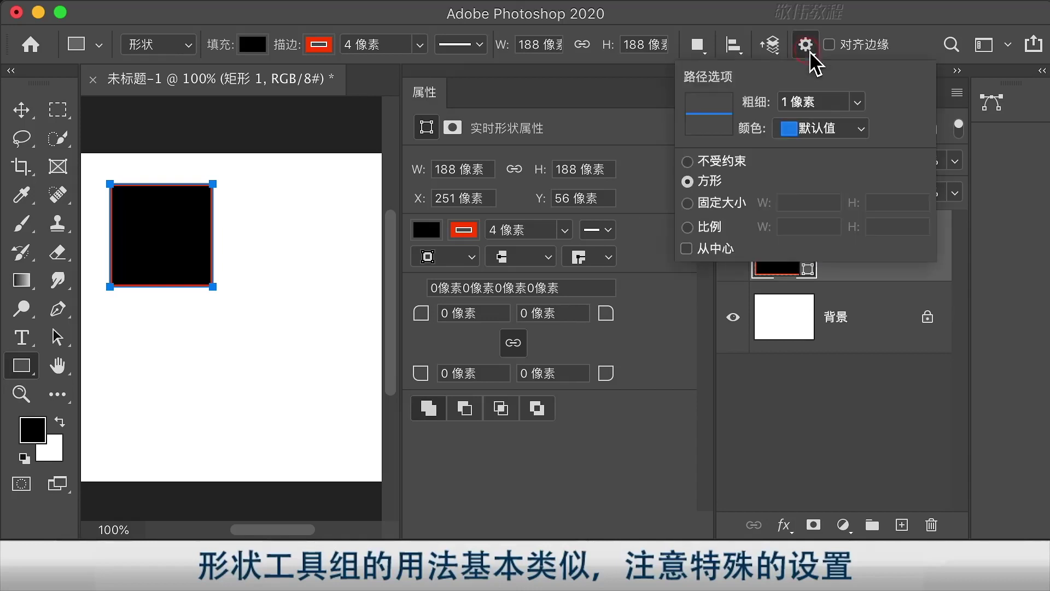
click(705, 205)
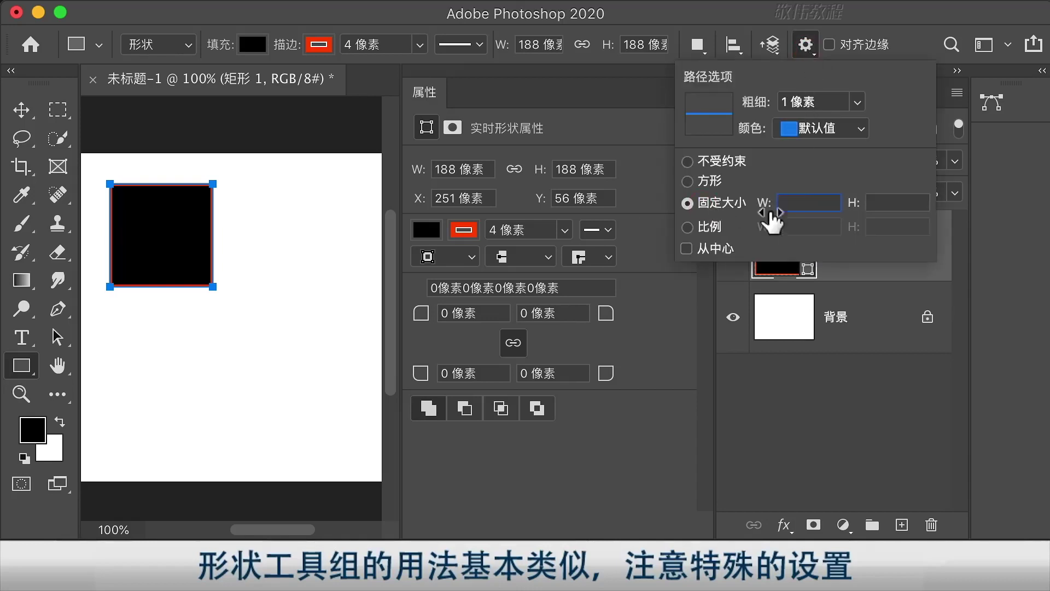
click(811, 207)
key(Tab)
click(688, 227)
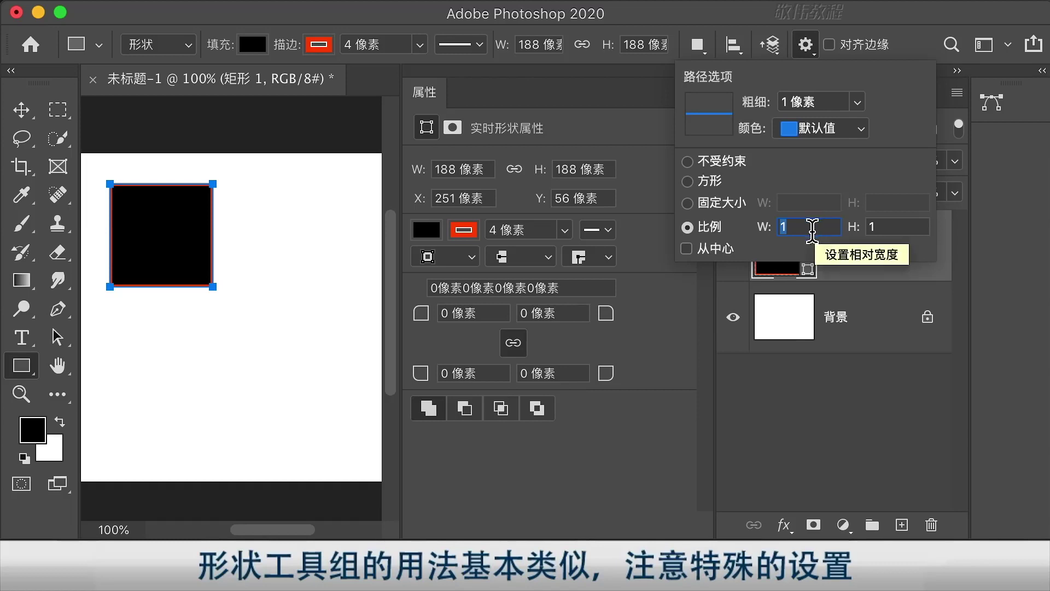
click(724, 202)
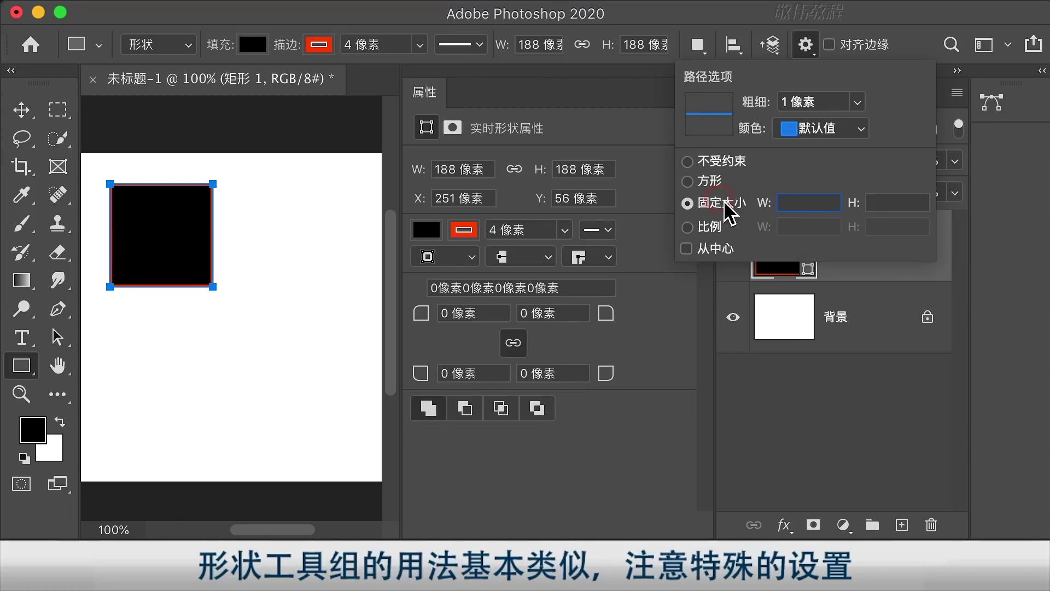
click(873, 202)
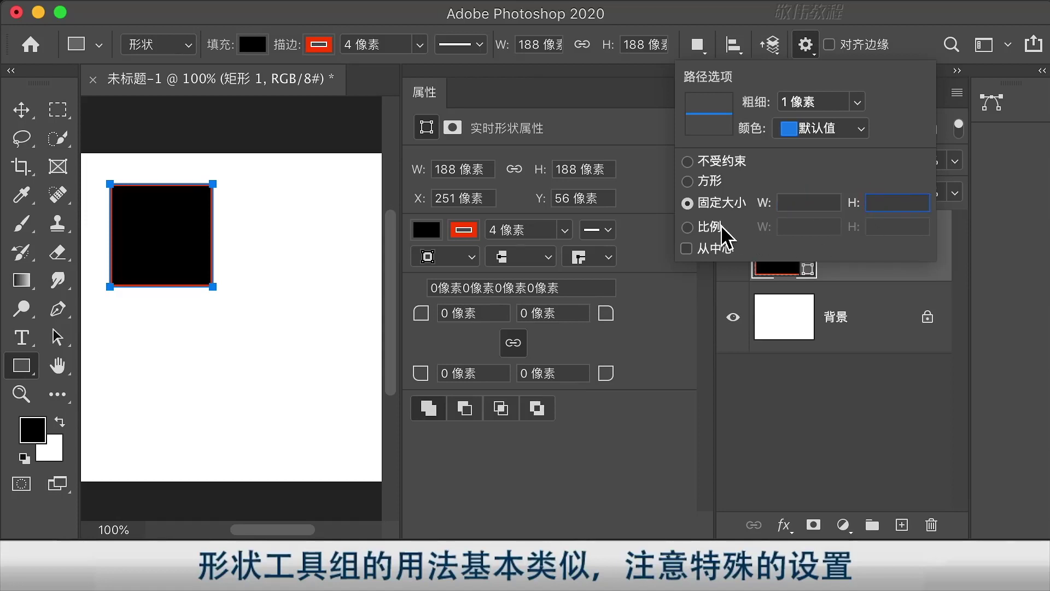
Draw two rectangles constrained to a 2:1 proportion, about 319 × 160 px and about 151 × 76 px, below the square.
click(706, 227)
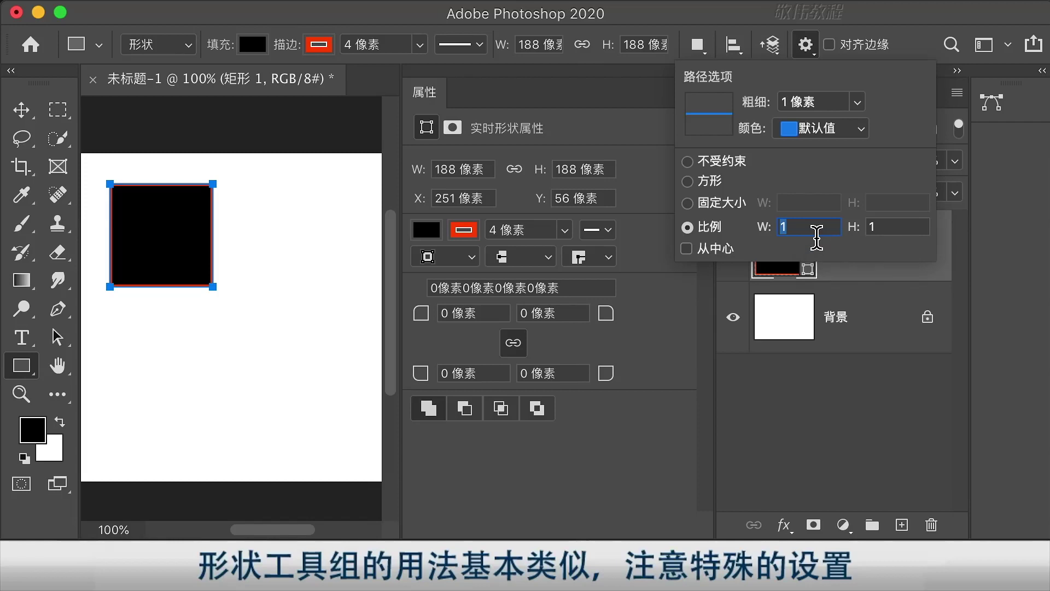
text(2)
click(189, 347)
drag(189, 346, 351, 473)
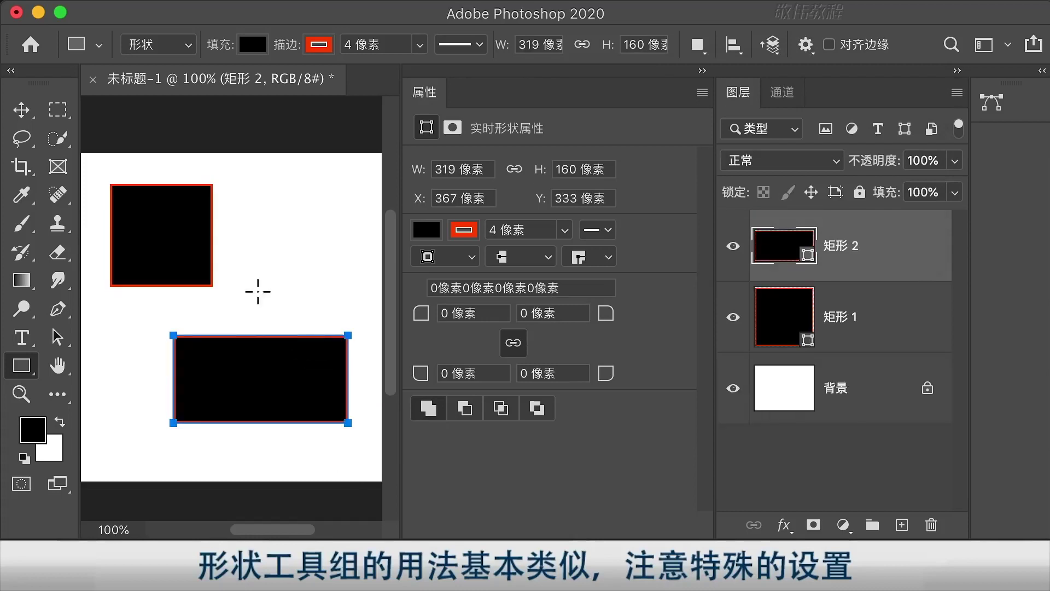
drag(250, 285, 332, 327)
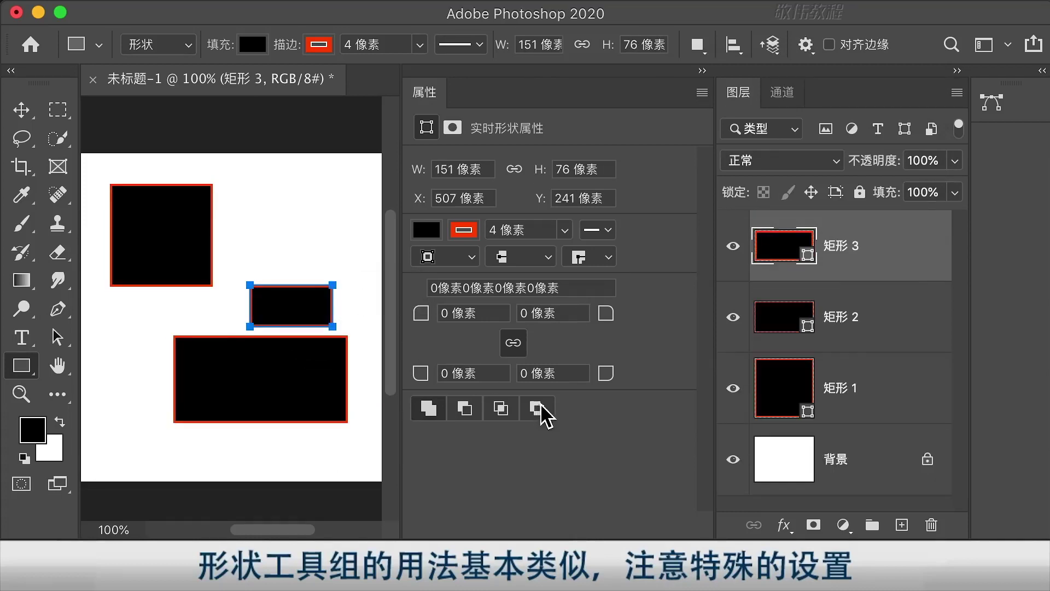
click(806, 45)
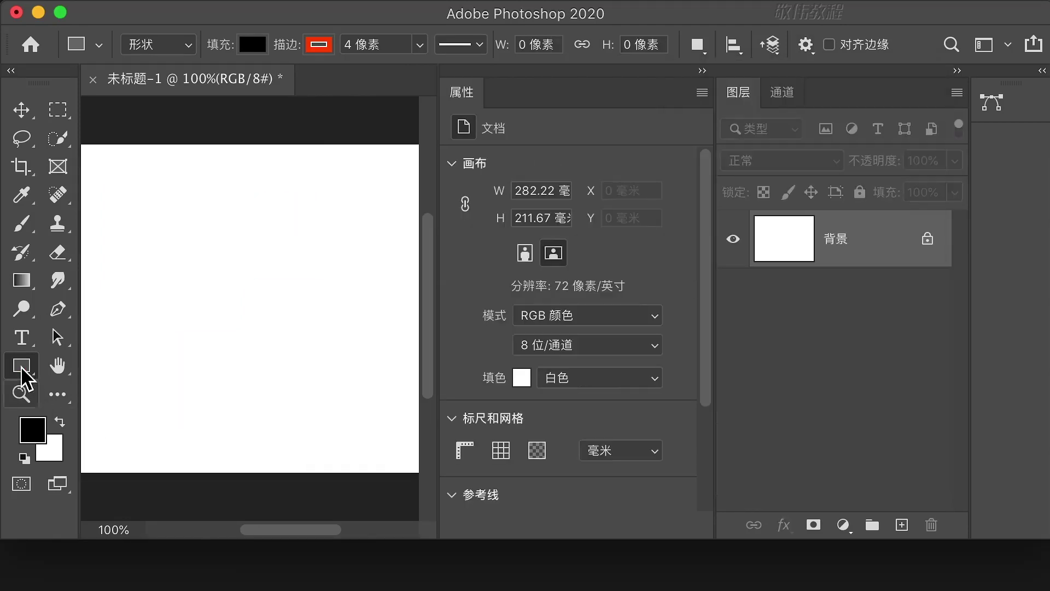
Draw a rounded rectangle about 182 × 130 px with a 10 px corner radius on the blank canvas.
click(21, 367)
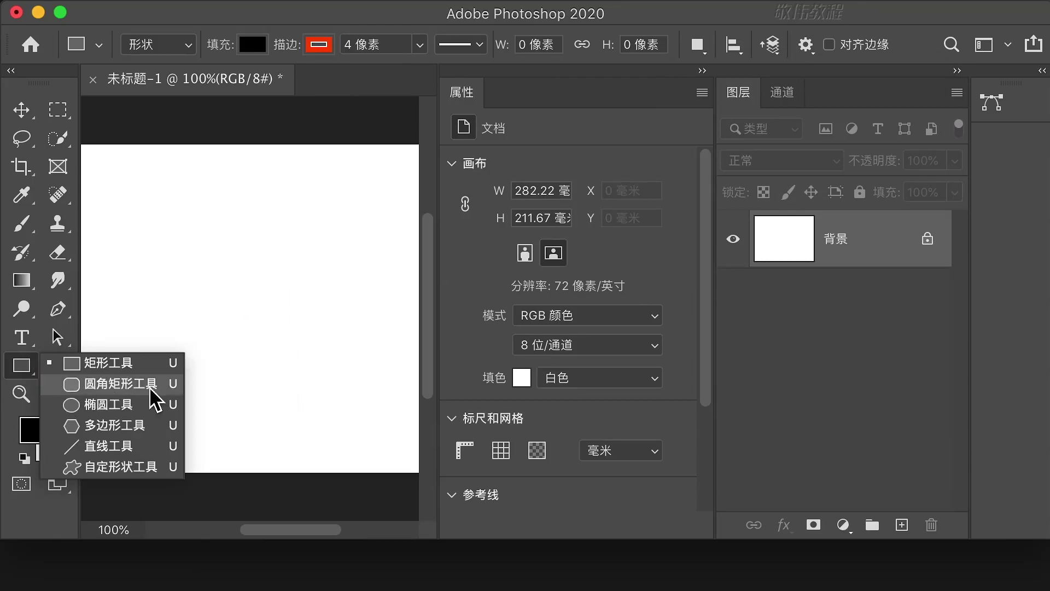
click(114, 385)
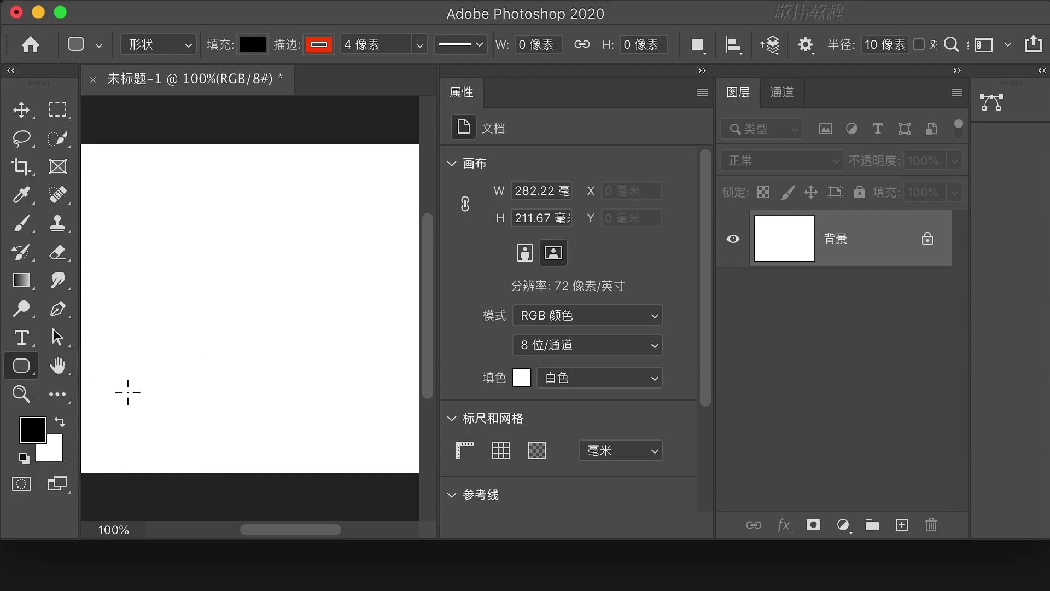
drag(115, 184, 218, 256)
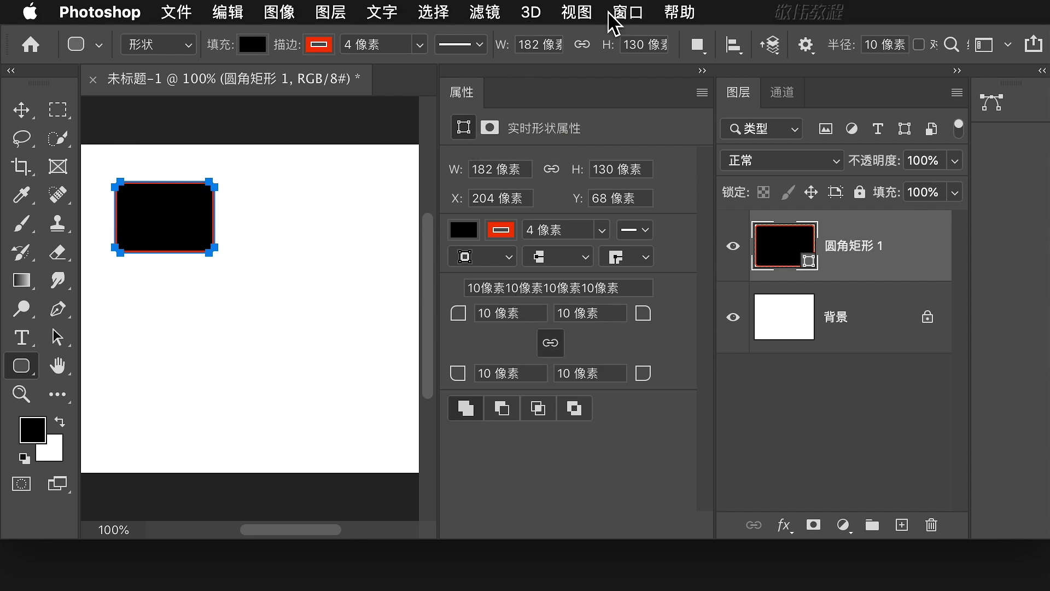
Increase all four linked corner radii of the rounded rectangle to 26 px.
click(636, 17)
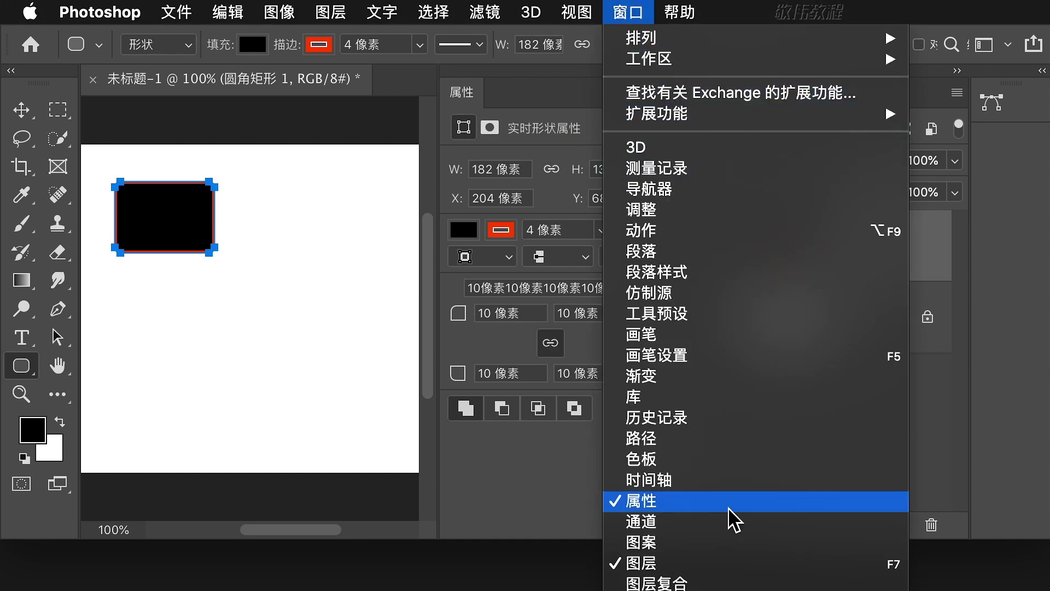
click(595, 387)
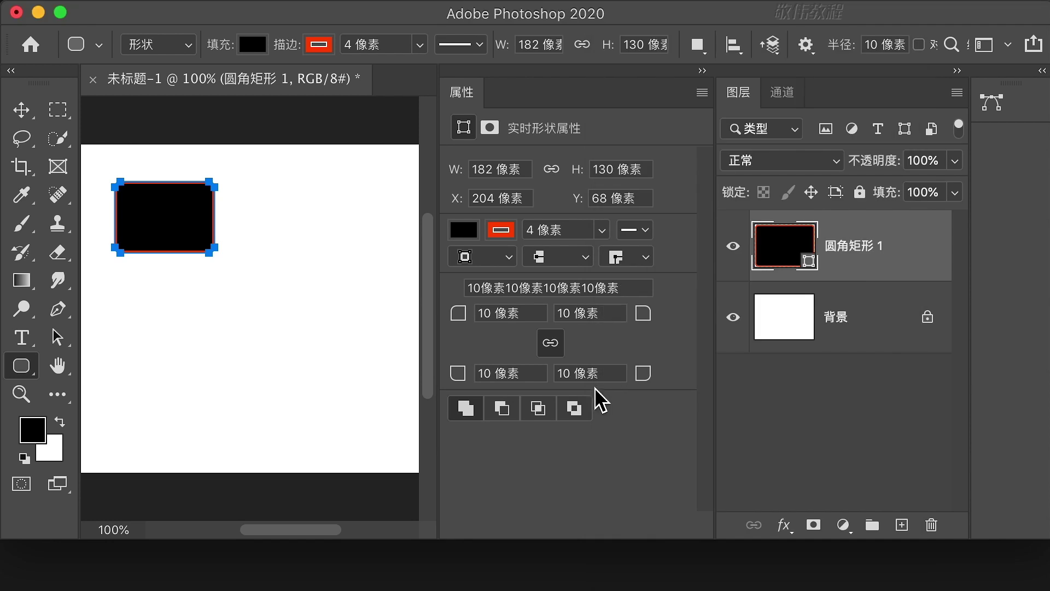
click(487, 316)
mouse_move(463, 328)
mouse_down()
mouse_move(487, 322)
mouse_move(459, 317)
mouse_move(476, 328)
mouse_move(465, 332)
mouse_move(489, 331)
mouse_move(462, 331)
mouse_move(487, 328)
mouse_move(370, 407)
mouse_move(469, 328)
mouse_move(482, 331)
mouse_up()
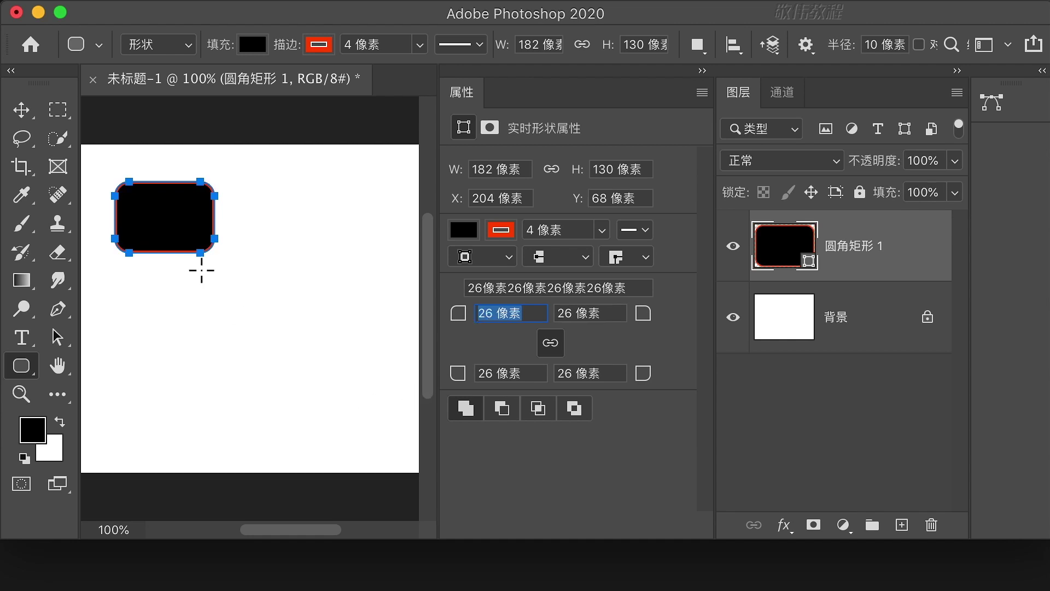
key(Return)
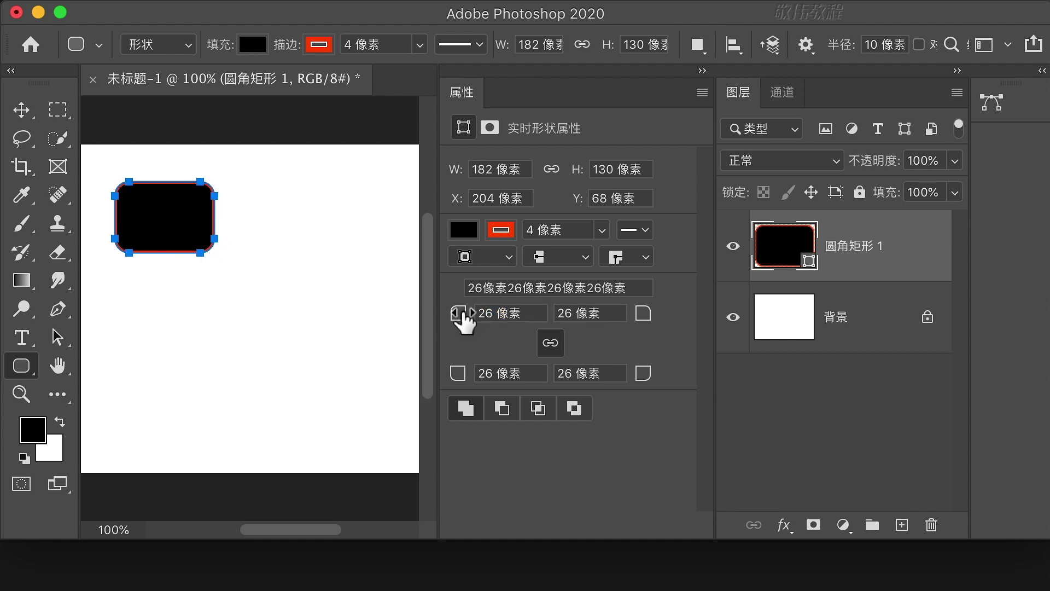
key(Return)
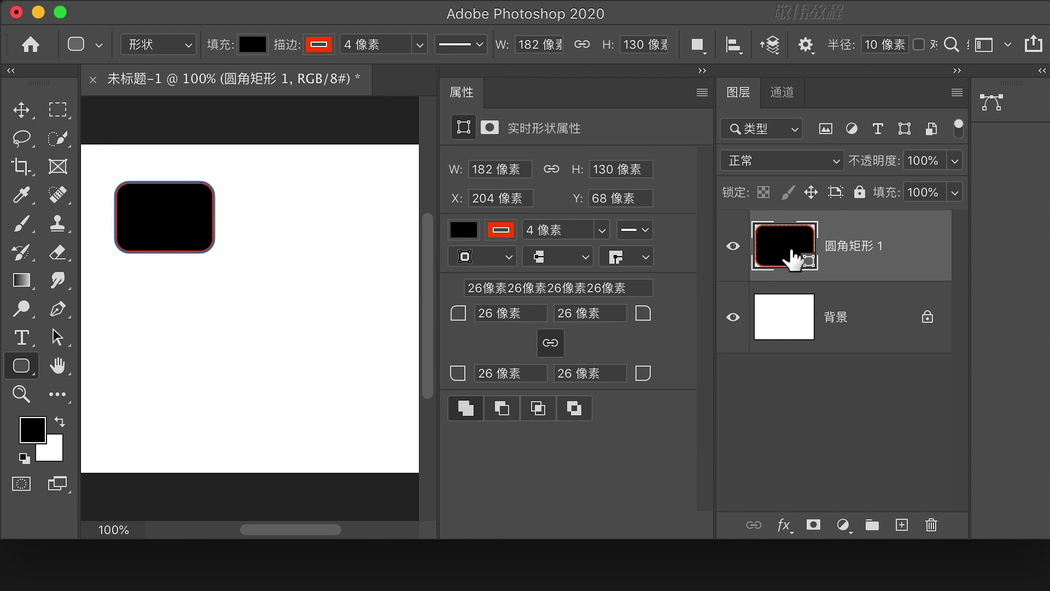
Unlink the corner radii, set the rounded rectangle's upper-left radius to 0 px and adjust its upper-right radius separately.
click(499, 314)
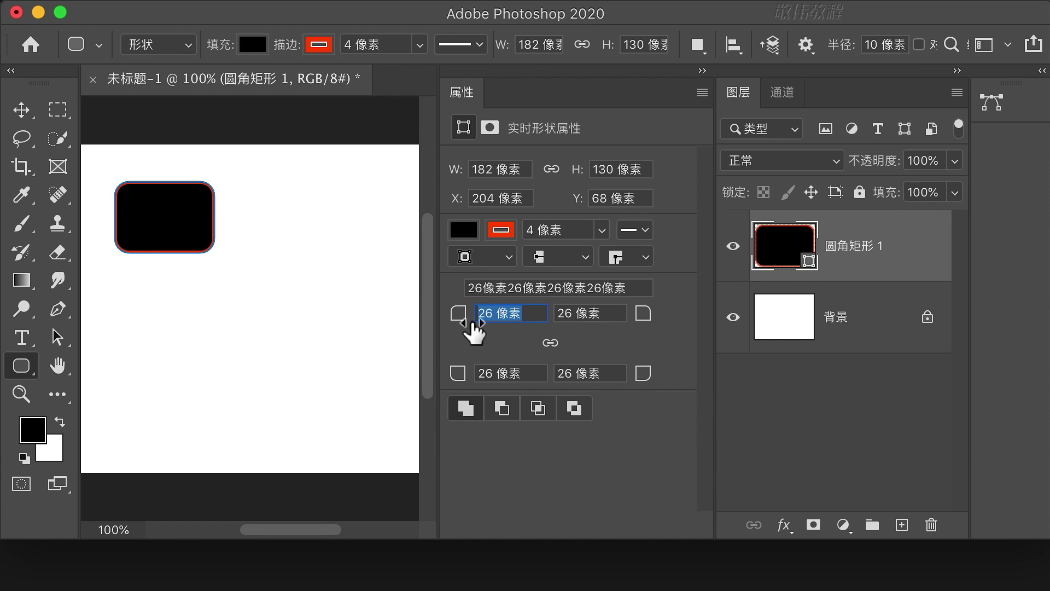
drag(475, 331, 399, 328)
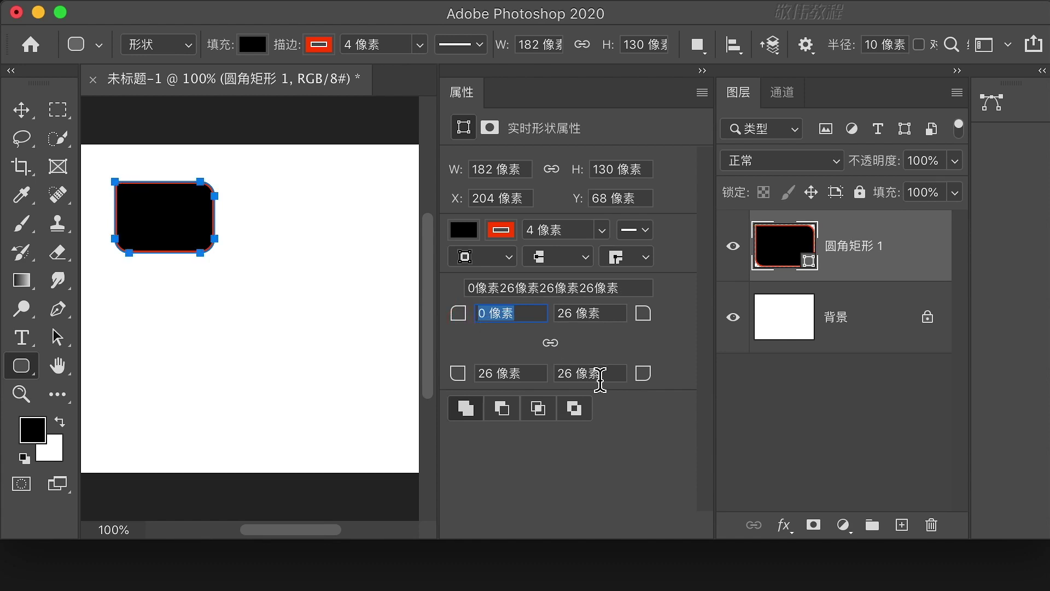
drag(643, 317, 776, 317)
drag(643, 313, 408, 329)
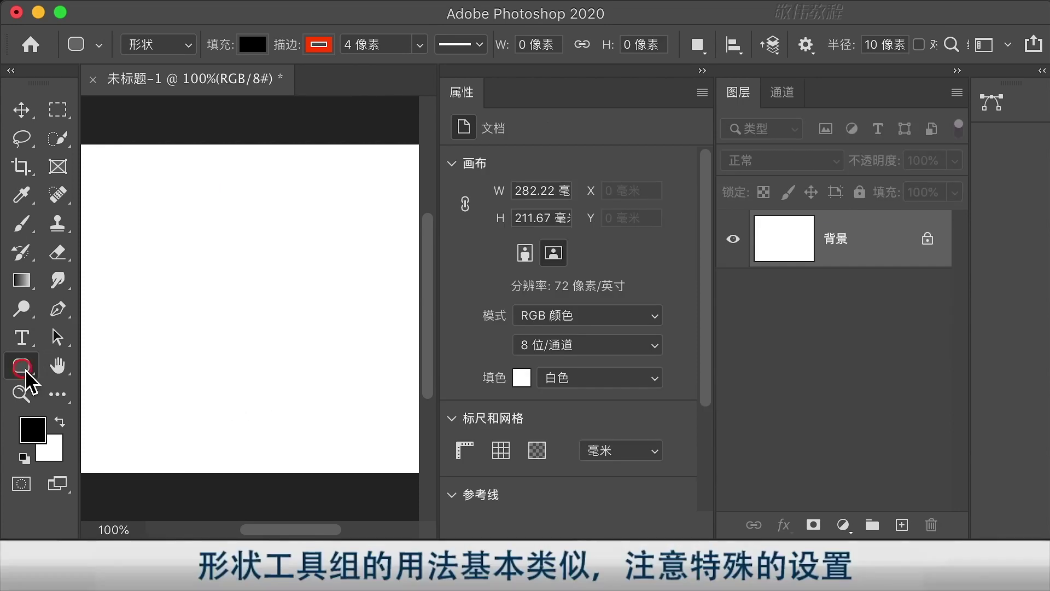
Draw an ellipse about 169 × 458 px and a circle about 177 px across beside it in the same shape layer.
click(25, 369)
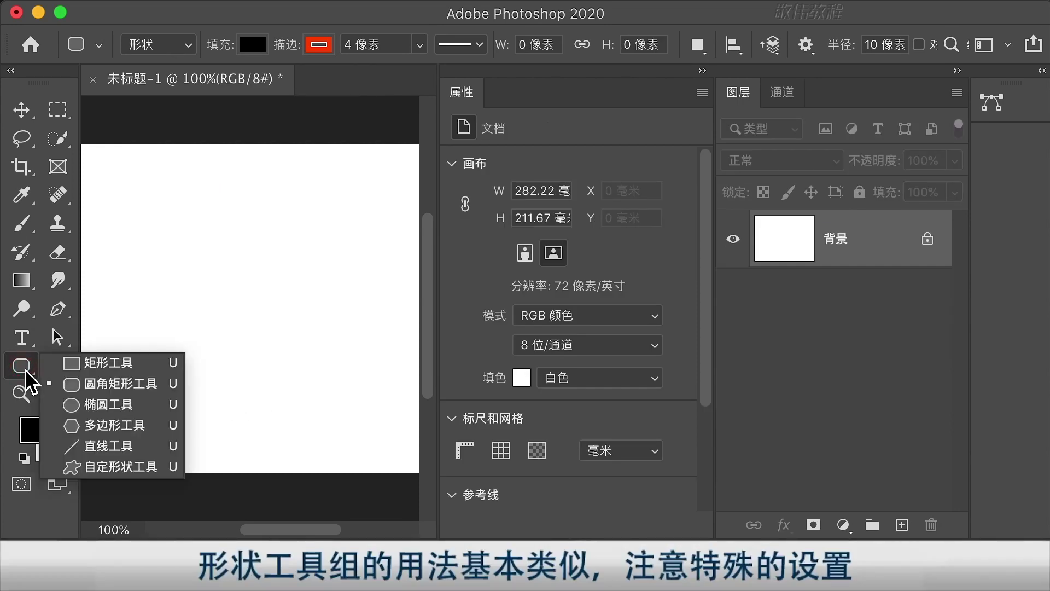
click(146, 407)
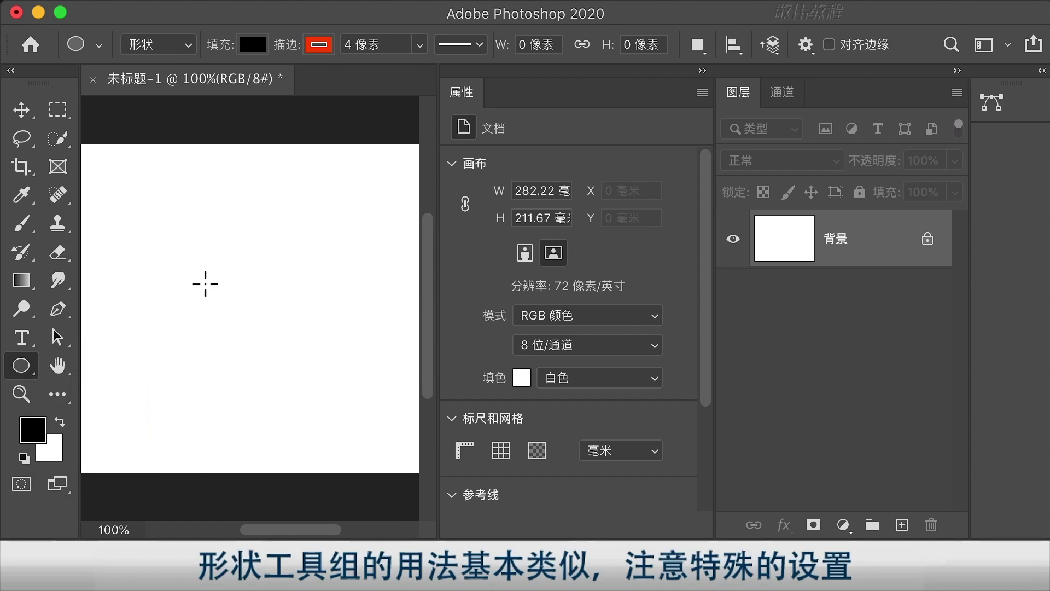
drag(121, 180, 213, 432)
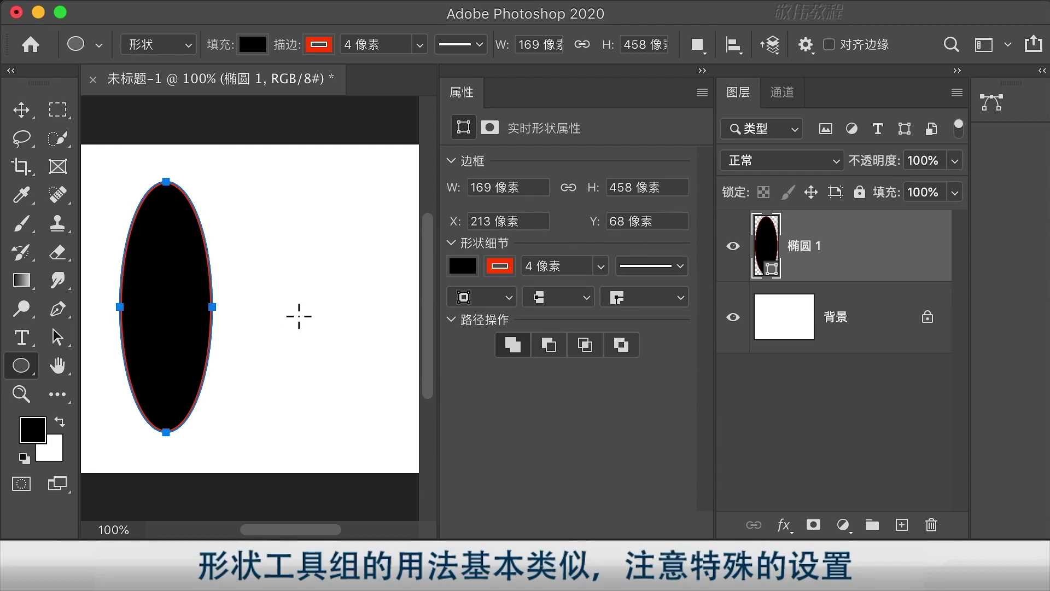
drag(280, 186, 403, 288)
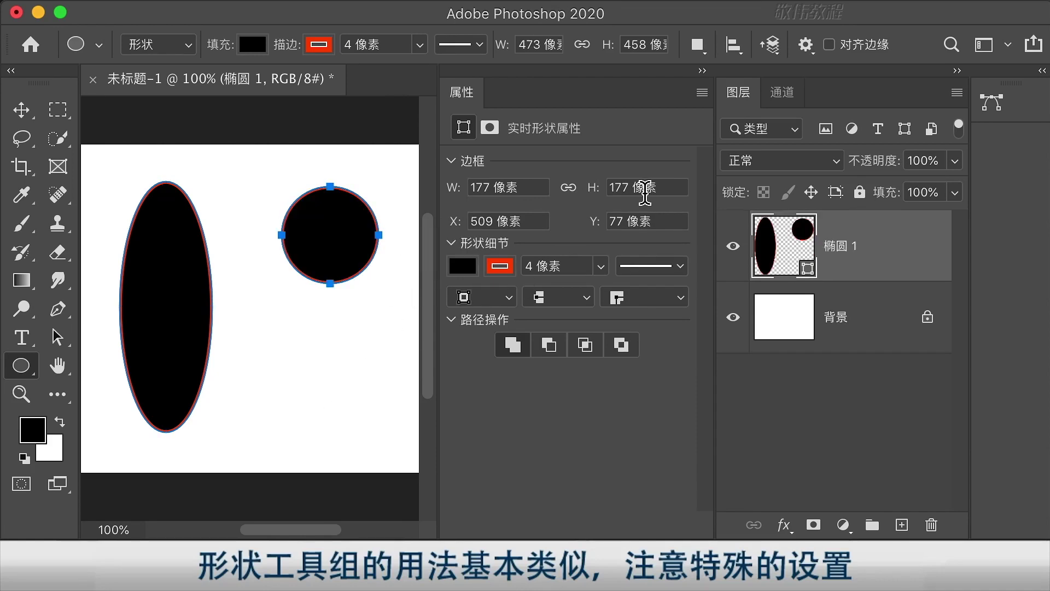
click(807, 46)
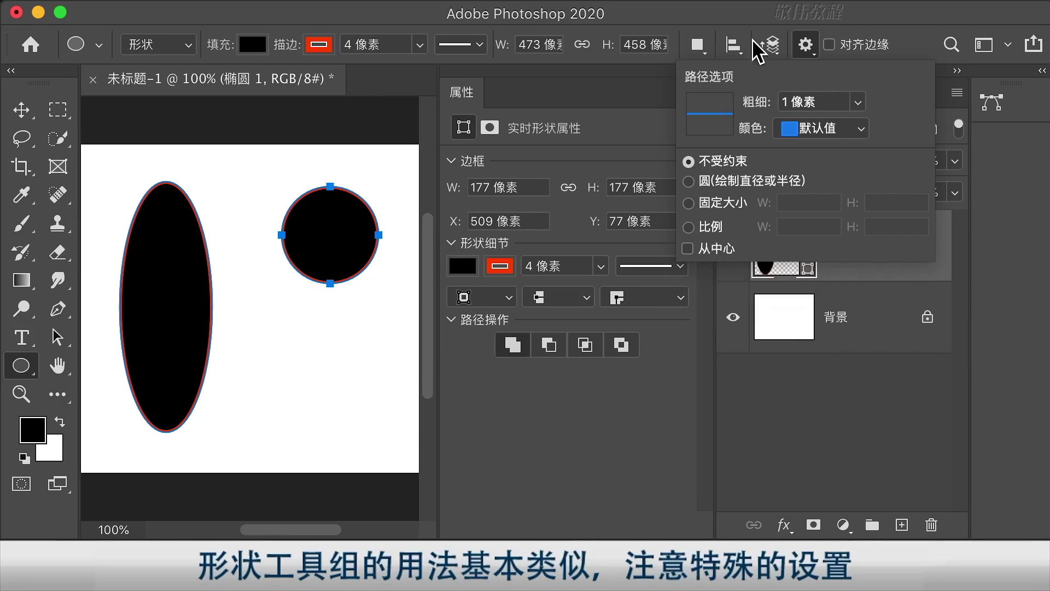
click(754, 16)
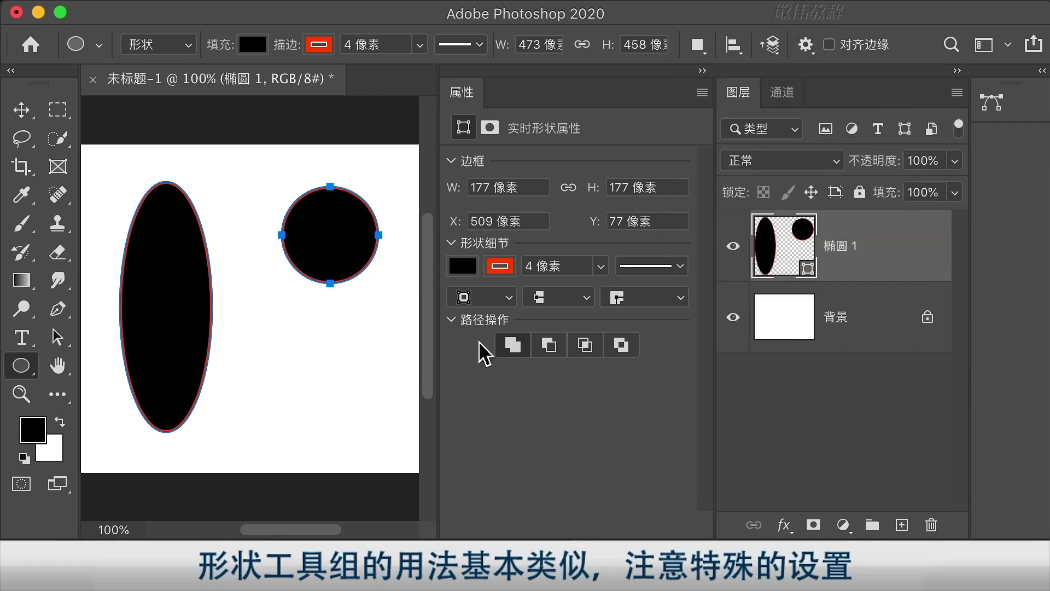
Delete the ellipse layer and draw a five-sided polygon about 196 × 187 px with the Polygon tool.
key(Delete)
click(19, 365)
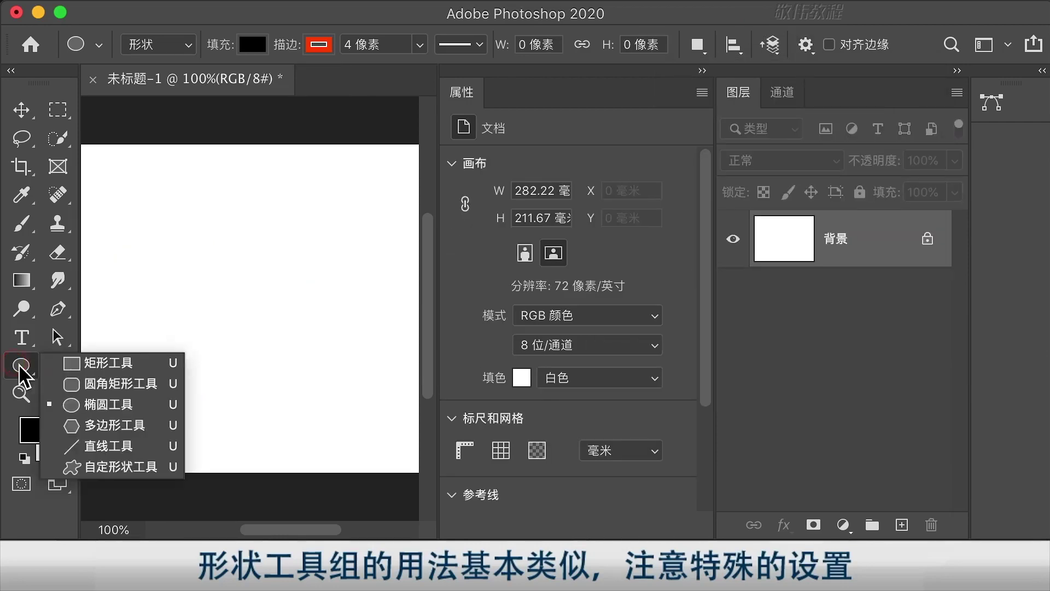
click(123, 424)
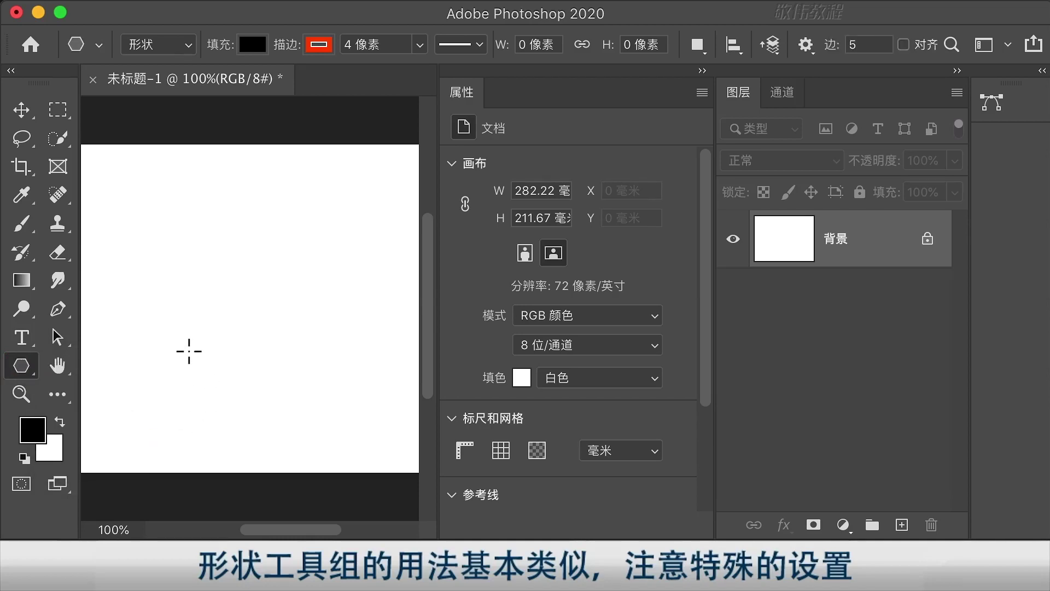
drag(135, 202, 175, 253)
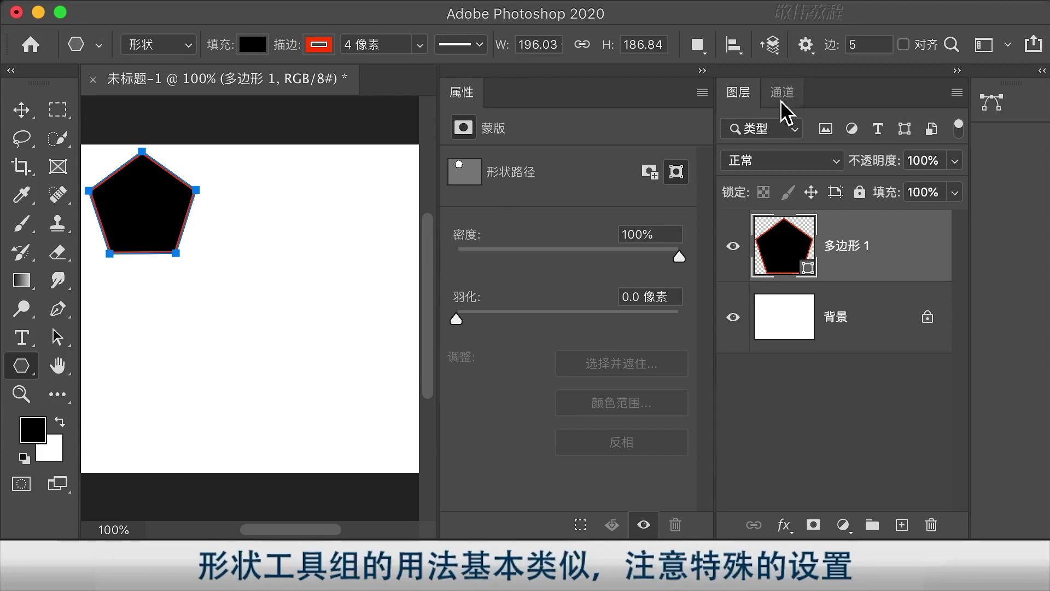
Set the polygon sides to 3 and draw a triangle about 158 × 177 px beside the pentagon.
click(867, 42)
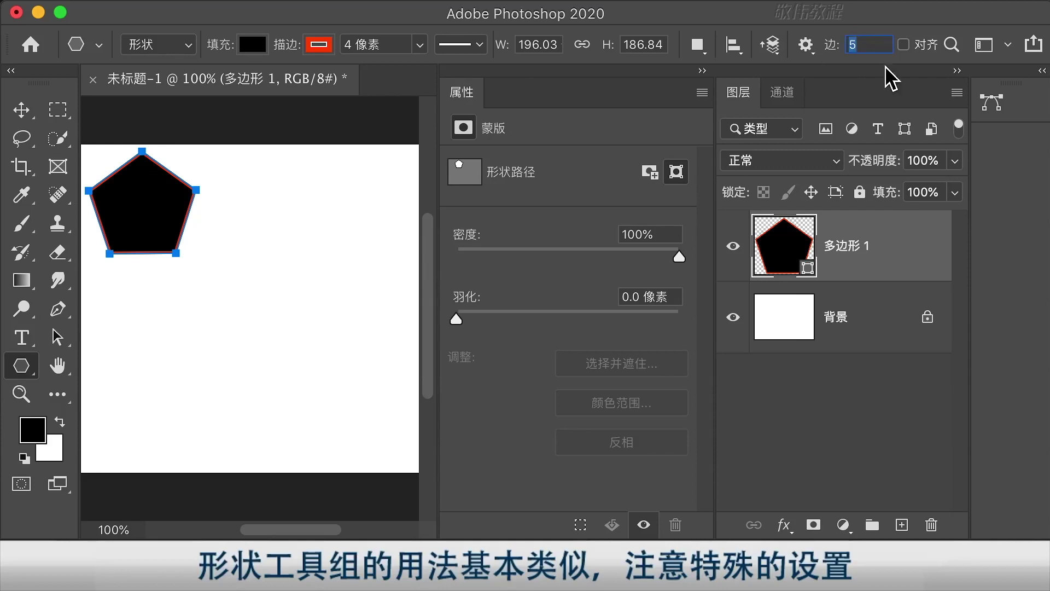
click(867, 43)
double_click(869, 46)
text(3)
drag(275, 209, 336, 213)
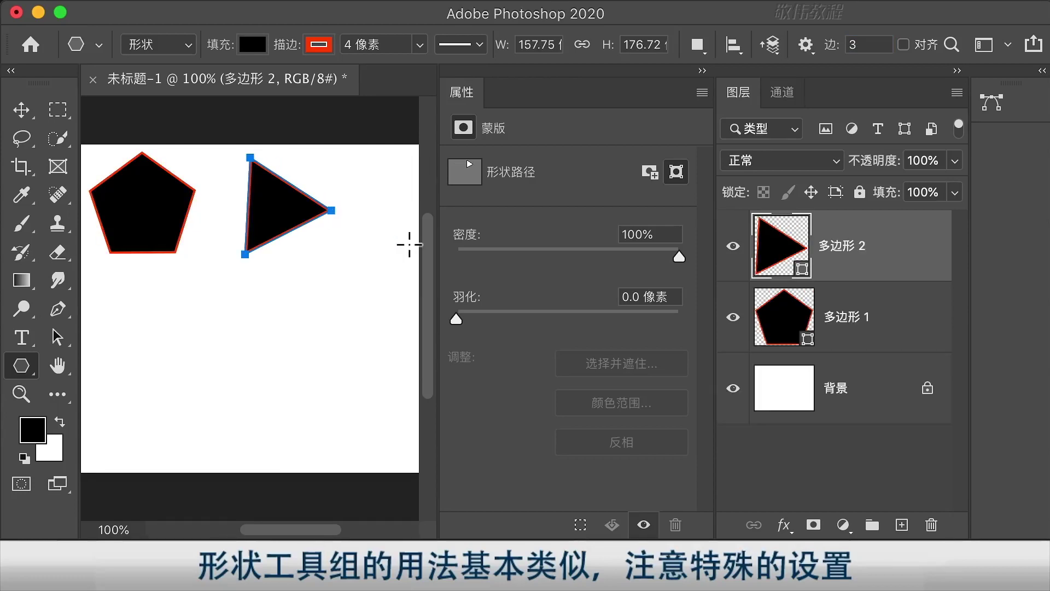
Set the polygon sides to 16 and draw a 16-sided polygon about 184 px across below the pentagon.
click(872, 50)
text(16)
key(Return)
drag(145, 364, 171, 398)
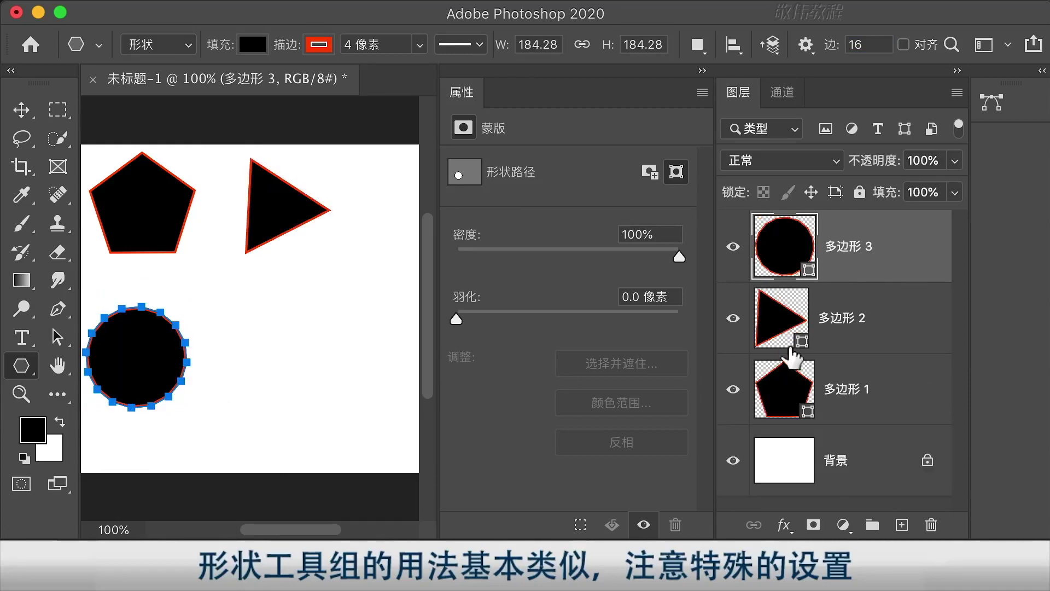
Delete the three polygon layers and draw a five-sided polygon about 197 × 196 px with smooth corners enabled.
shift+click(882, 395)
key(Delete)
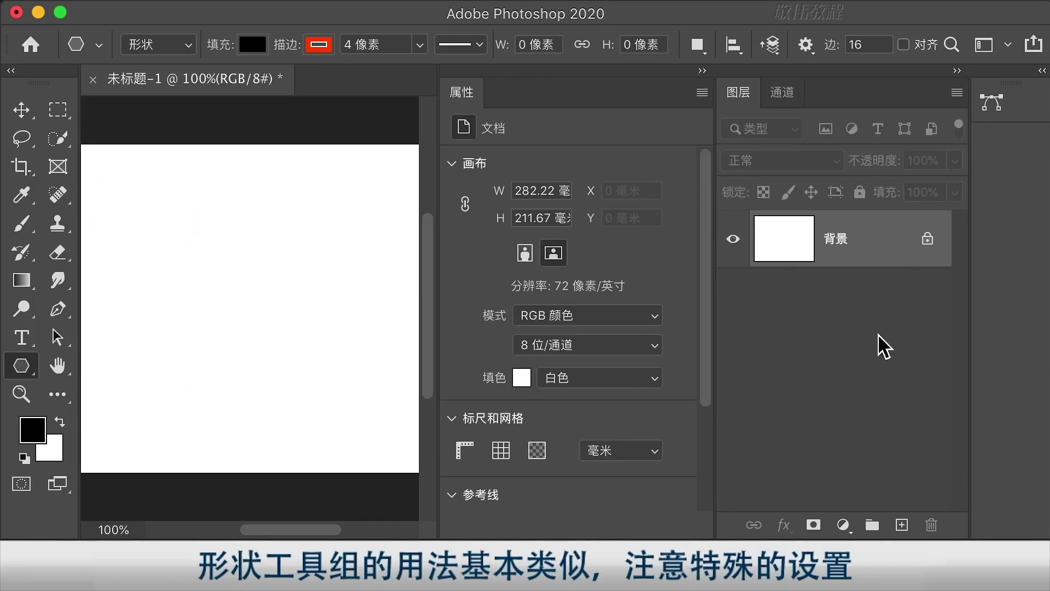
click(805, 44)
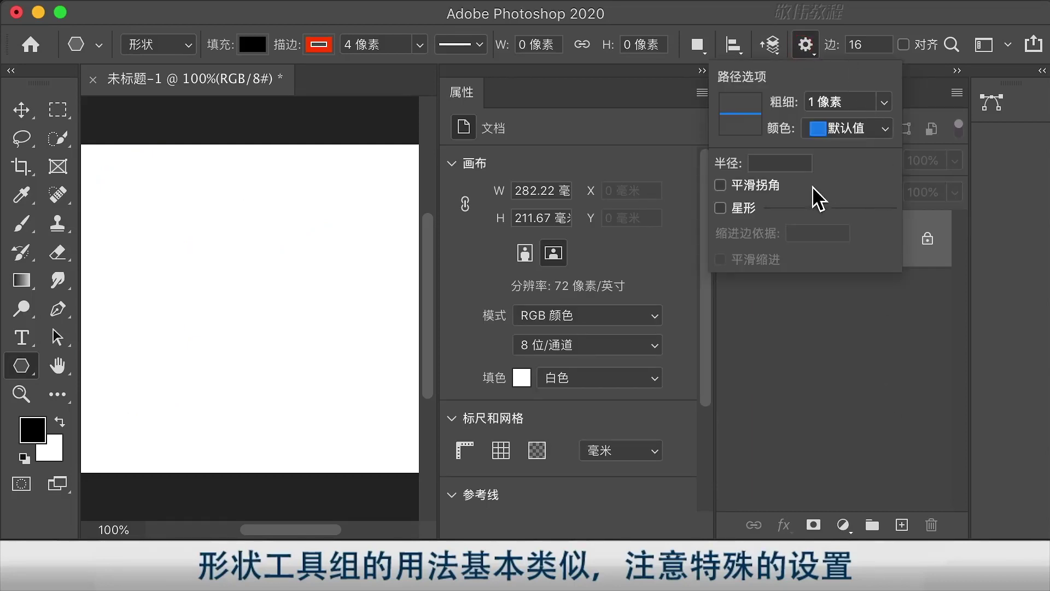
click(774, 169)
click(861, 43)
double_click(861, 44)
text(5)
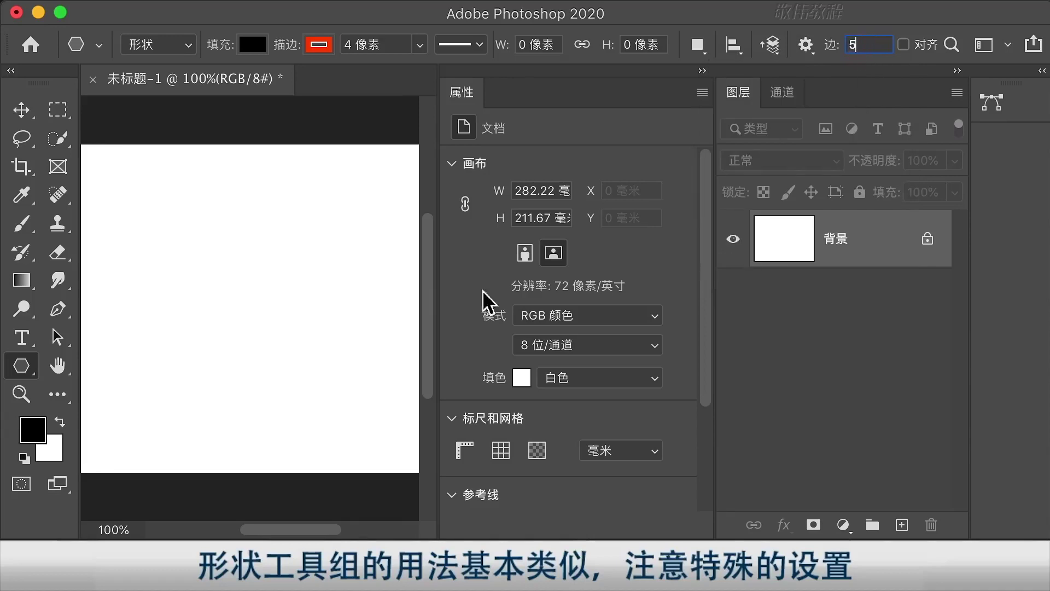
drag(181, 235, 223, 285)
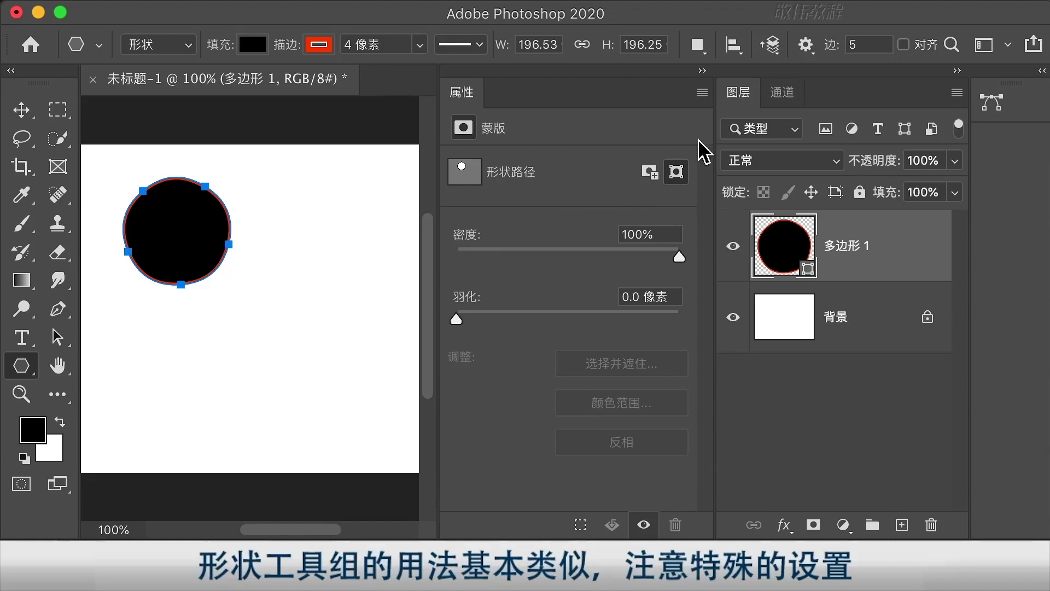
Draw a five-pointed star about 216 × 206 px with Star on and smooth corners off, and delete the smooth-cornered polygon's layer.
click(808, 48)
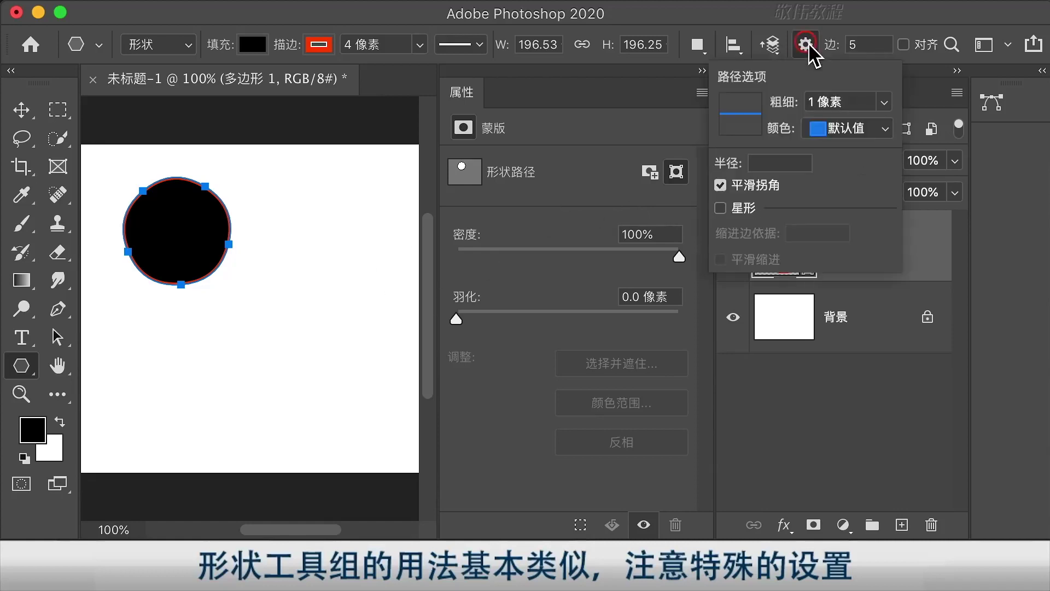
click(736, 210)
click(732, 186)
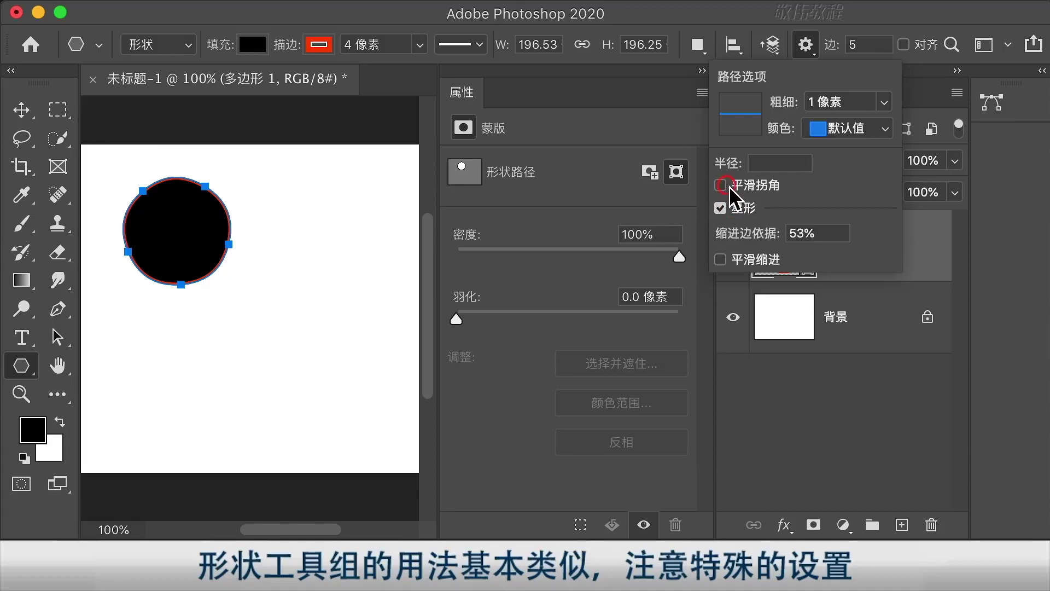
click(801, 240)
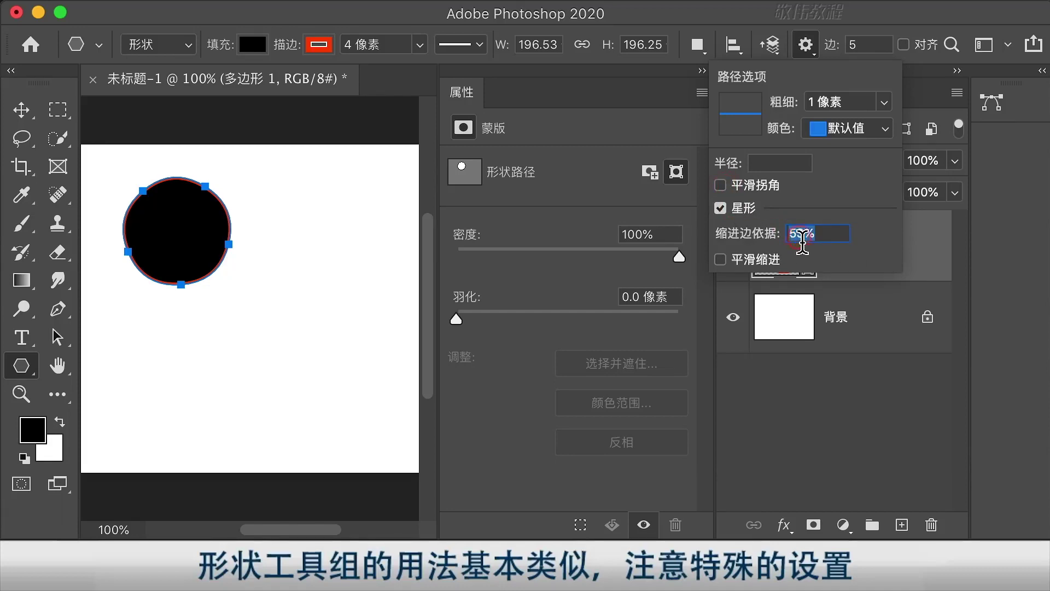
double_click(801, 241)
click(801, 241)
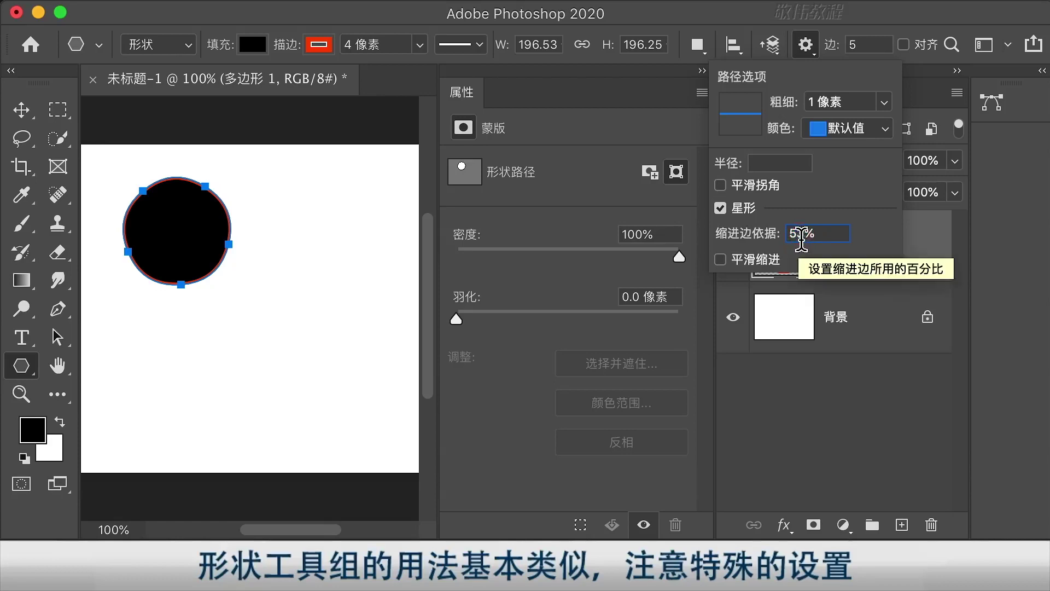
click(676, 14)
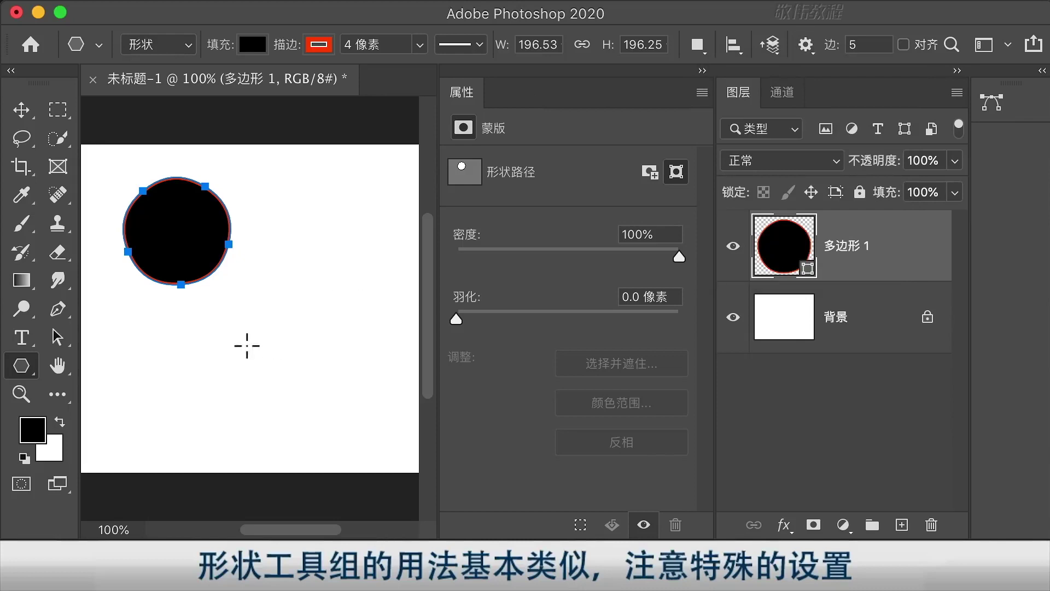
drag(183, 366, 219, 415)
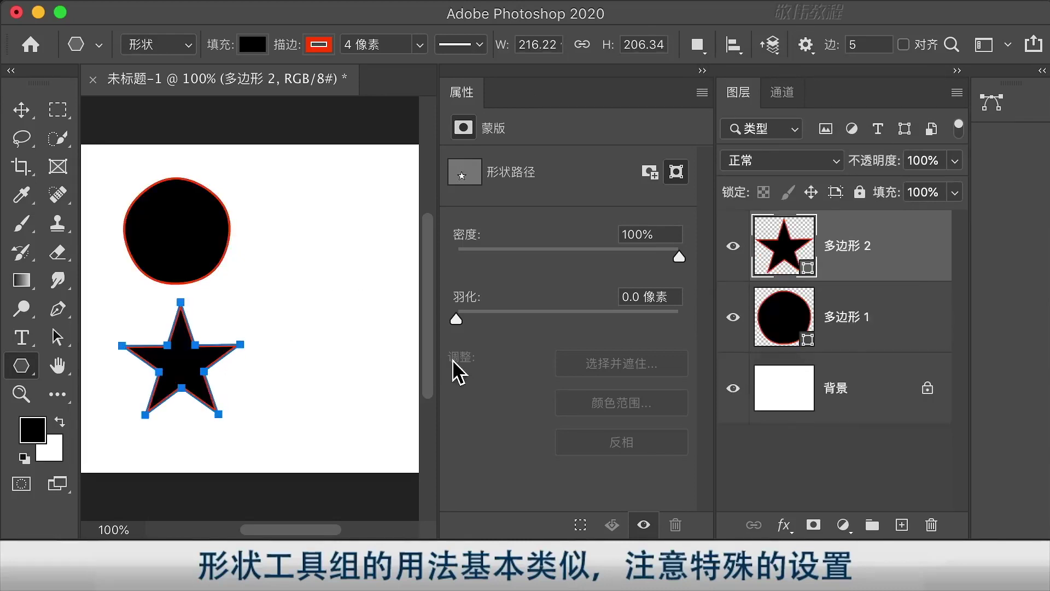
click(831, 319)
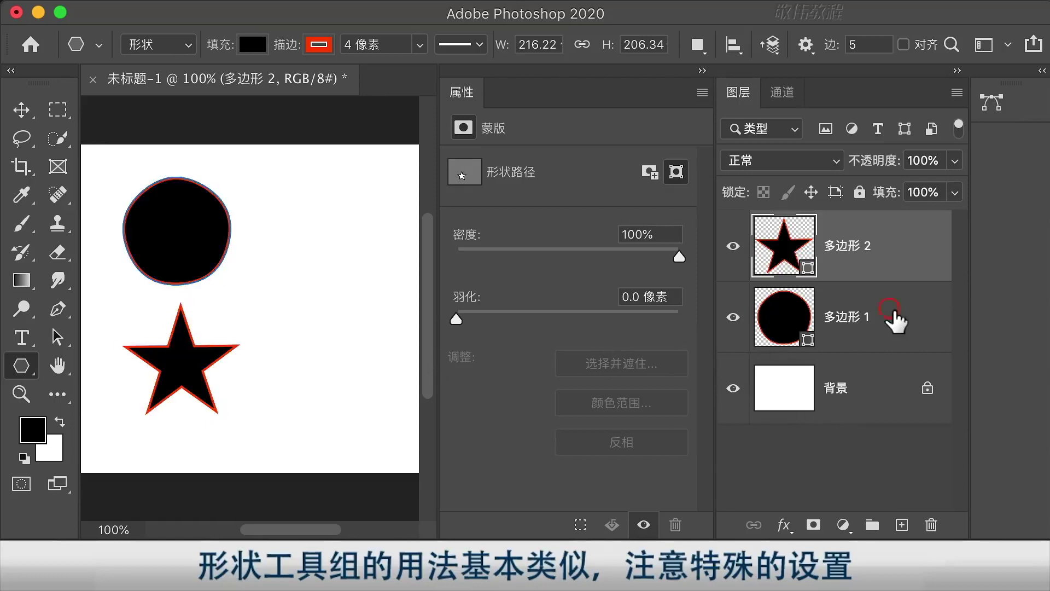
key(Delete)
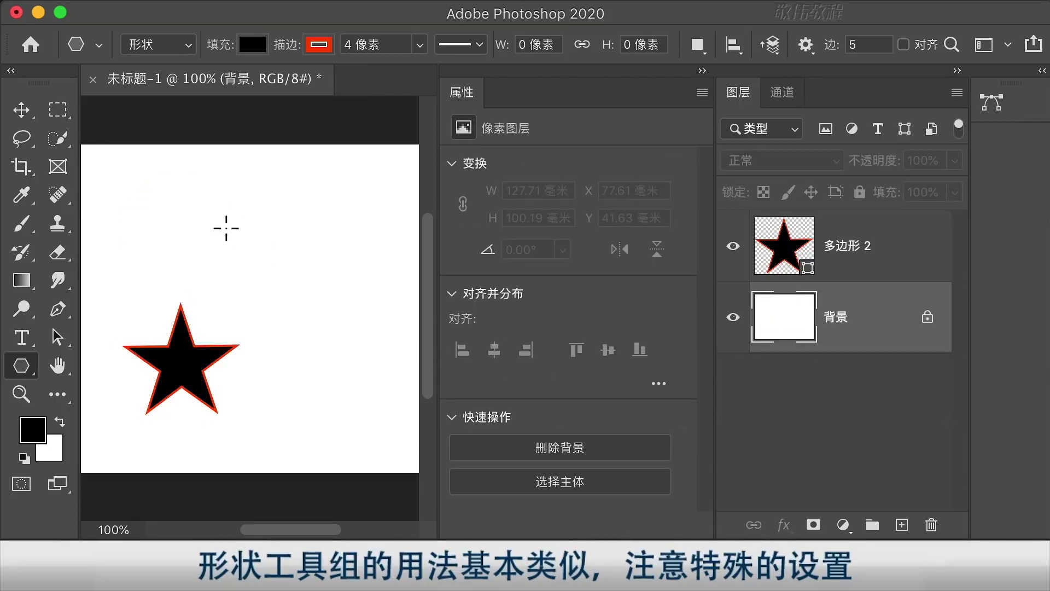
Draw a thin five-pointed star about 160 × 154 px with sides indented by 85%, and move it closer to the larger star.
click(808, 46)
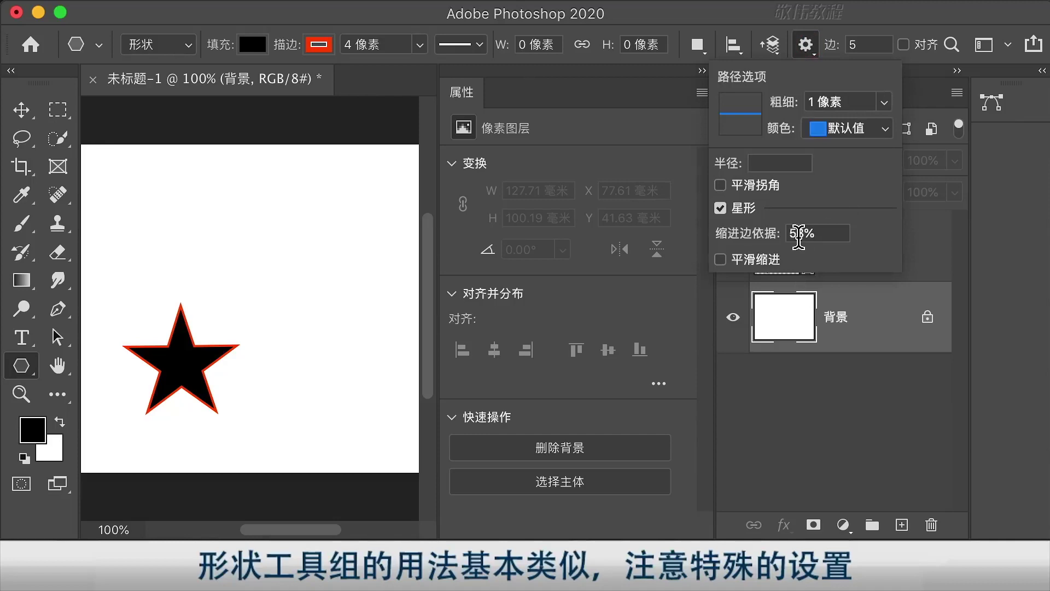
double_click(801, 234)
text(8)
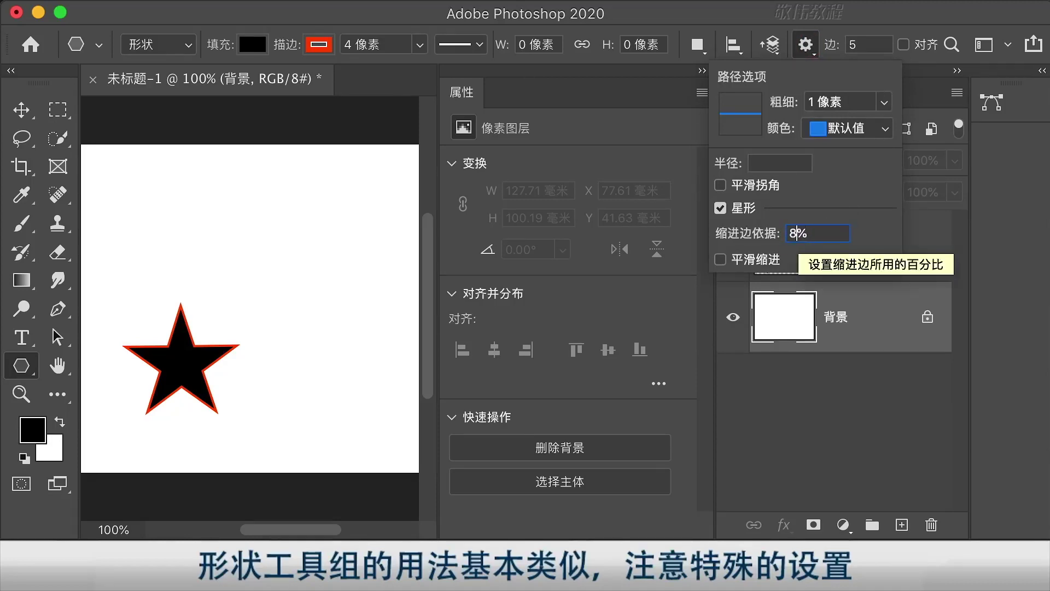
click(694, 22)
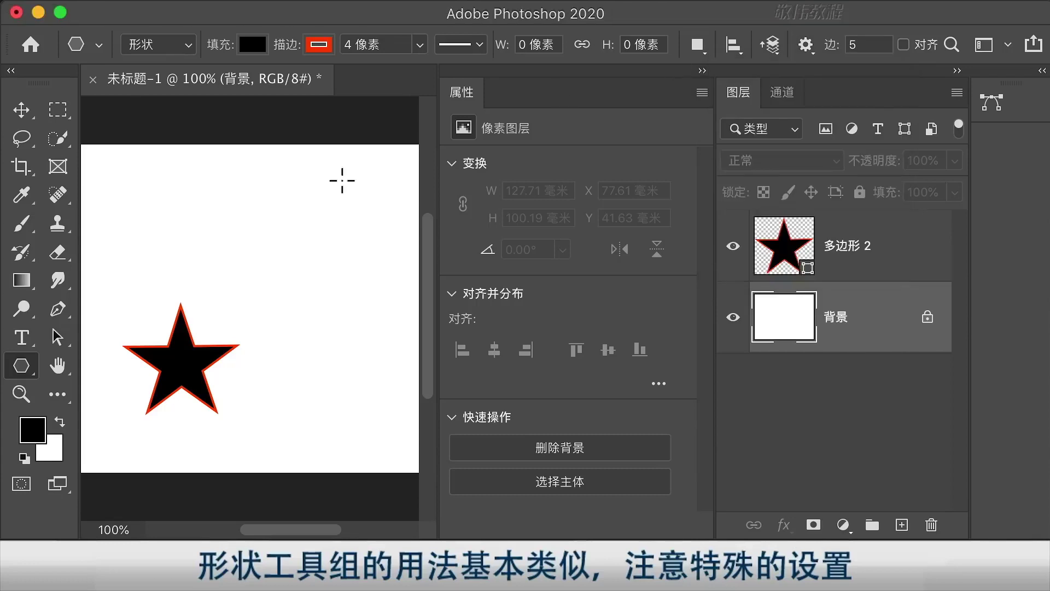
drag(297, 202, 322, 236)
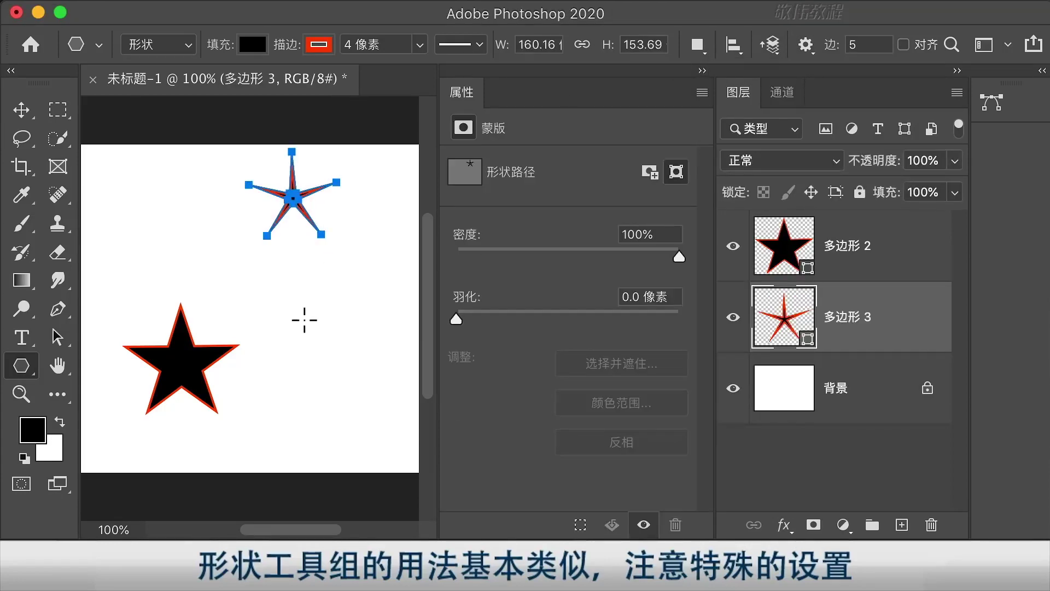
click(21, 109)
drag(283, 207, 223, 224)
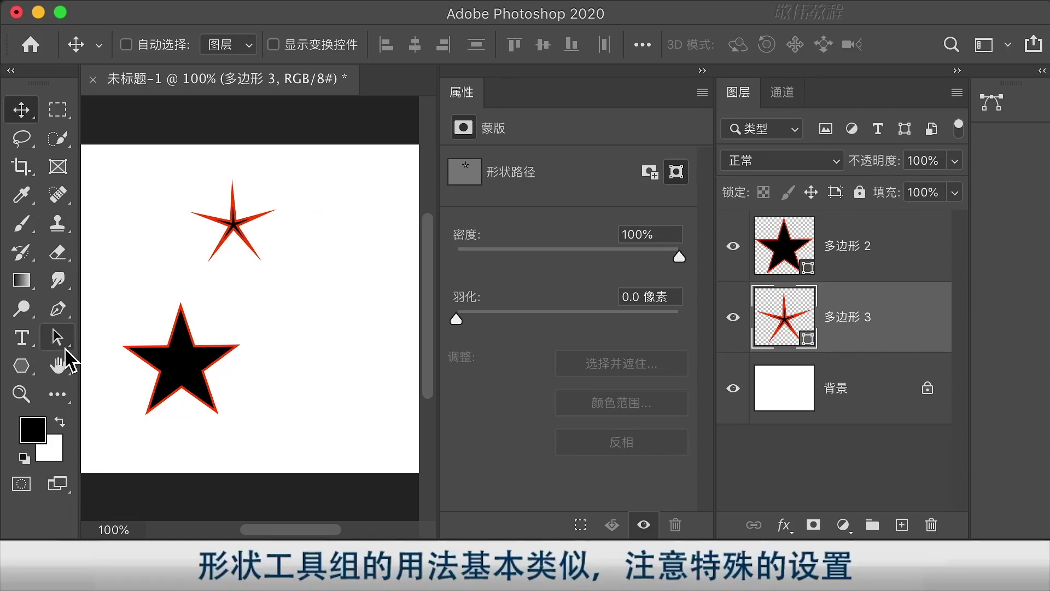
Enable smooth indents, set the side indent to 75% and draw a star about 254 × 251 px beside the first star.
key(u)
click(805, 44)
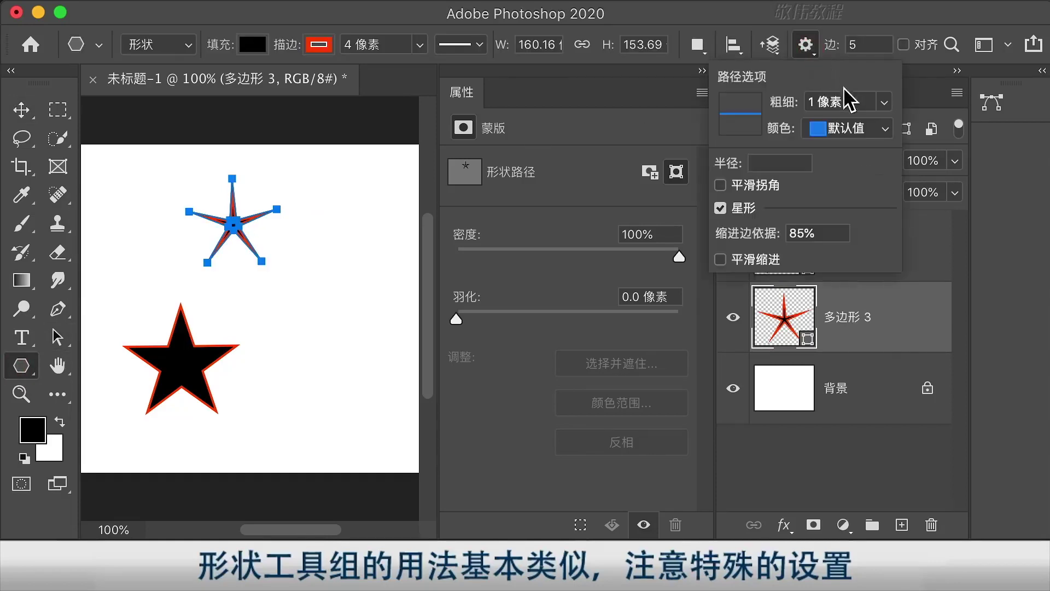
click(758, 259)
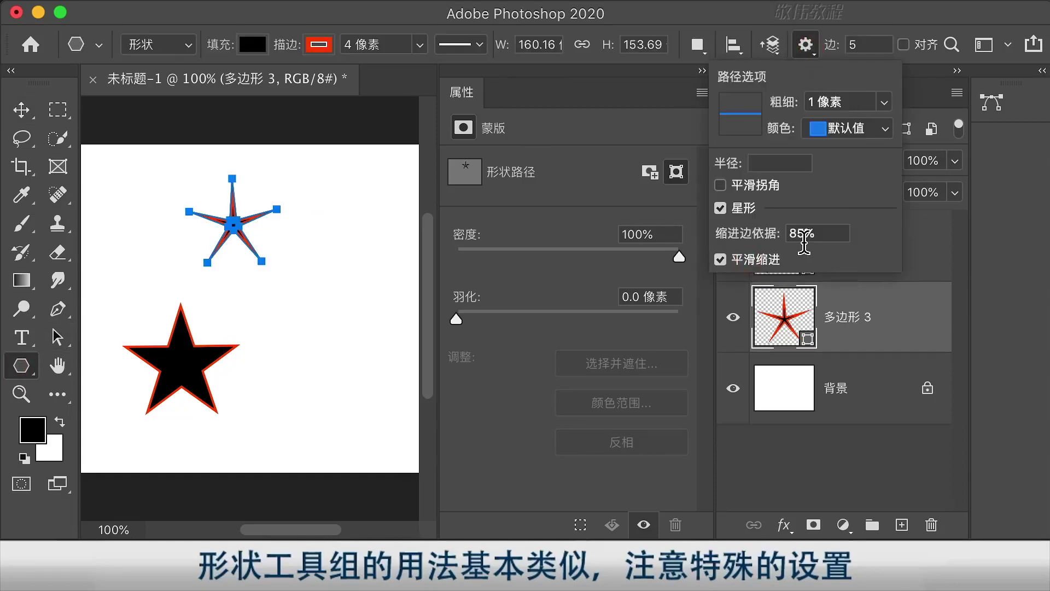
double_click(804, 240)
text(7)
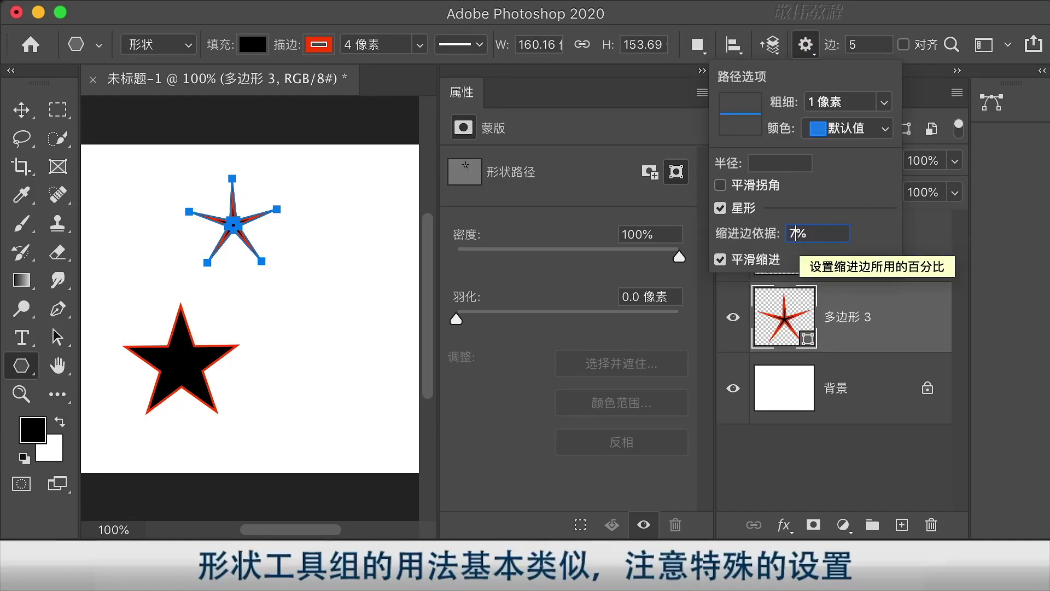
text(5)
key(Return)
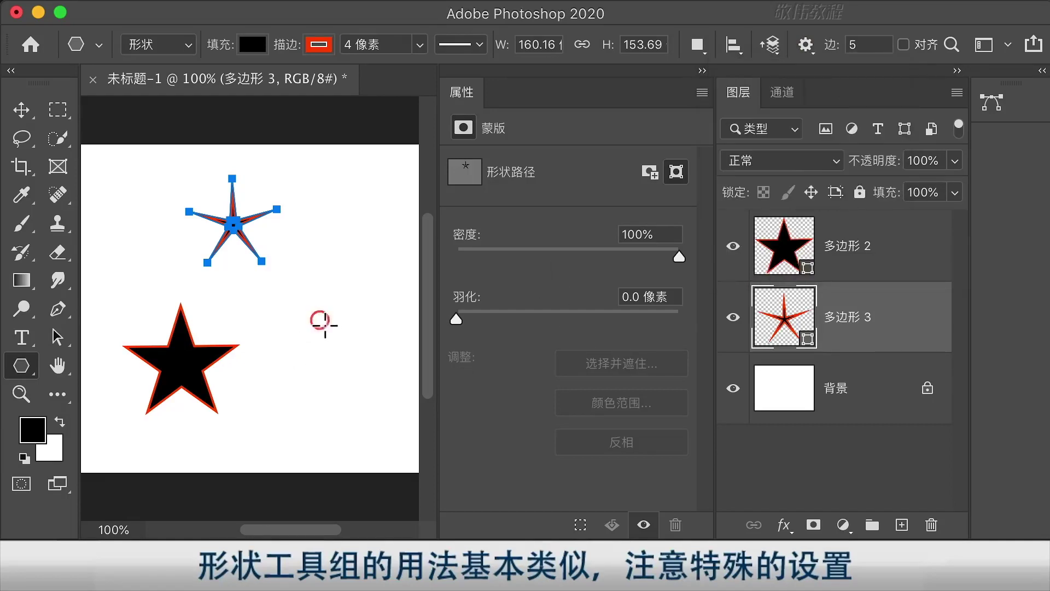
drag(320, 317, 370, 376)
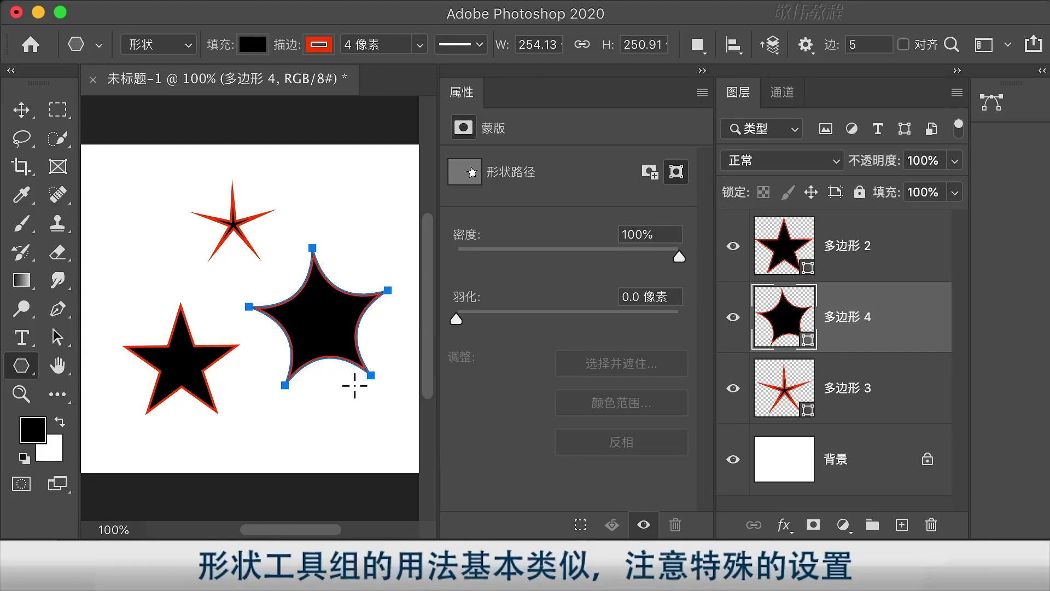
click(804, 45)
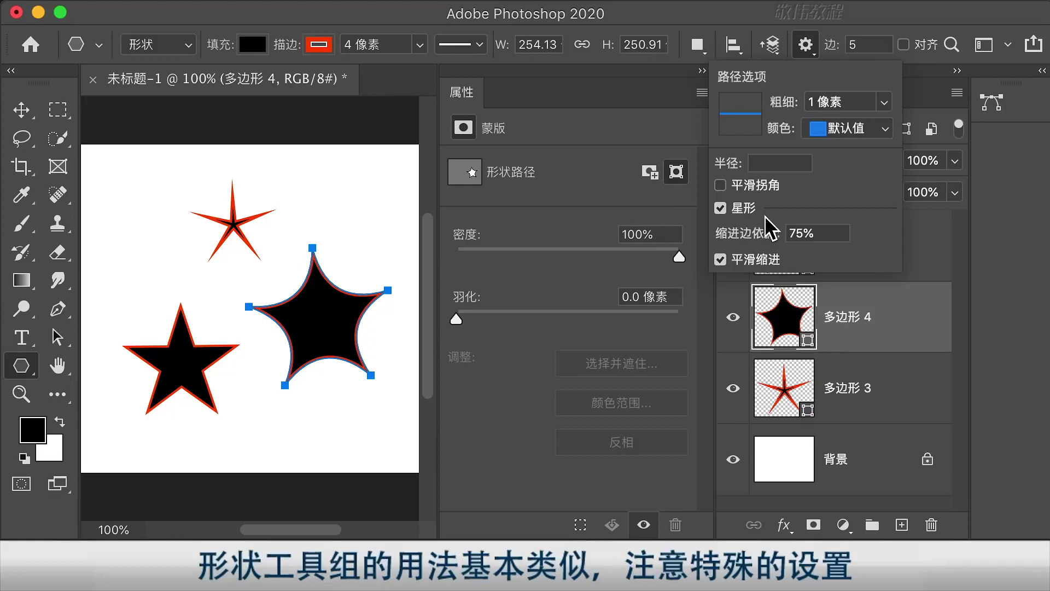
click(826, 15)
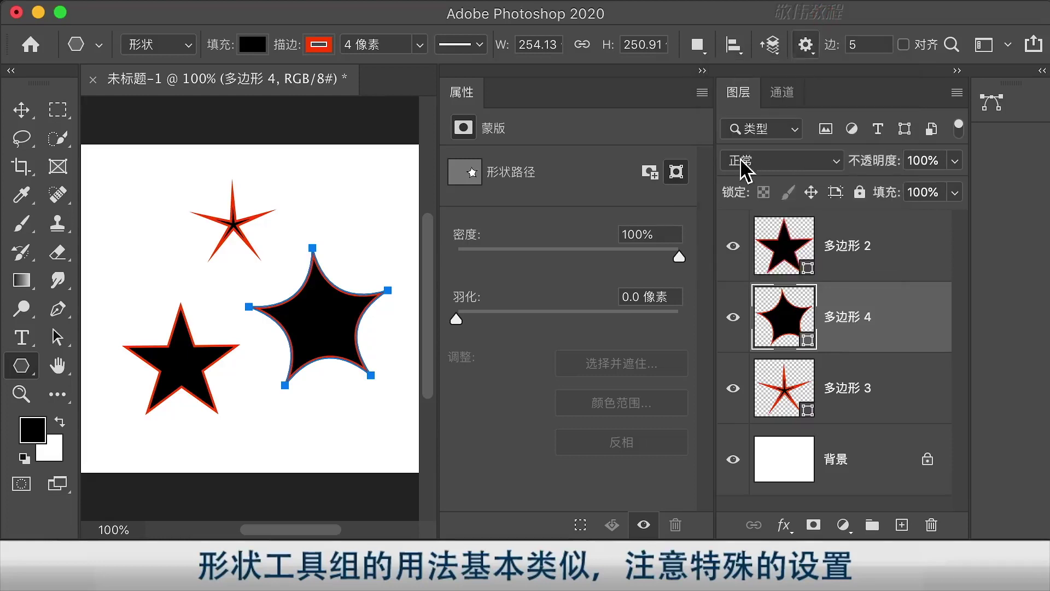
Delete the three star layers, keeping only the background.
click(886, 254)
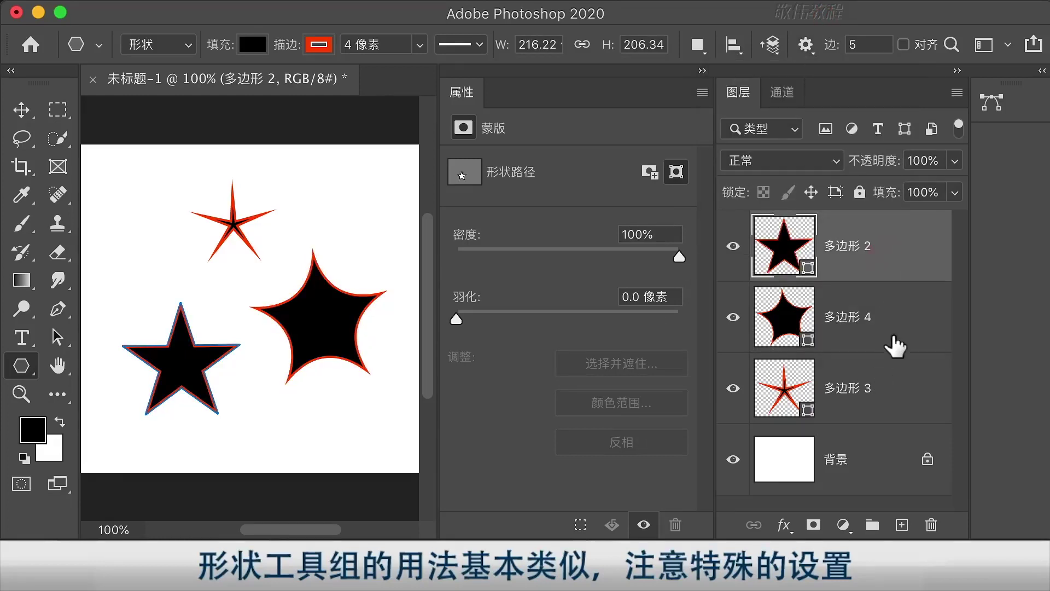
shift+click(872, 392)
key(Delete)
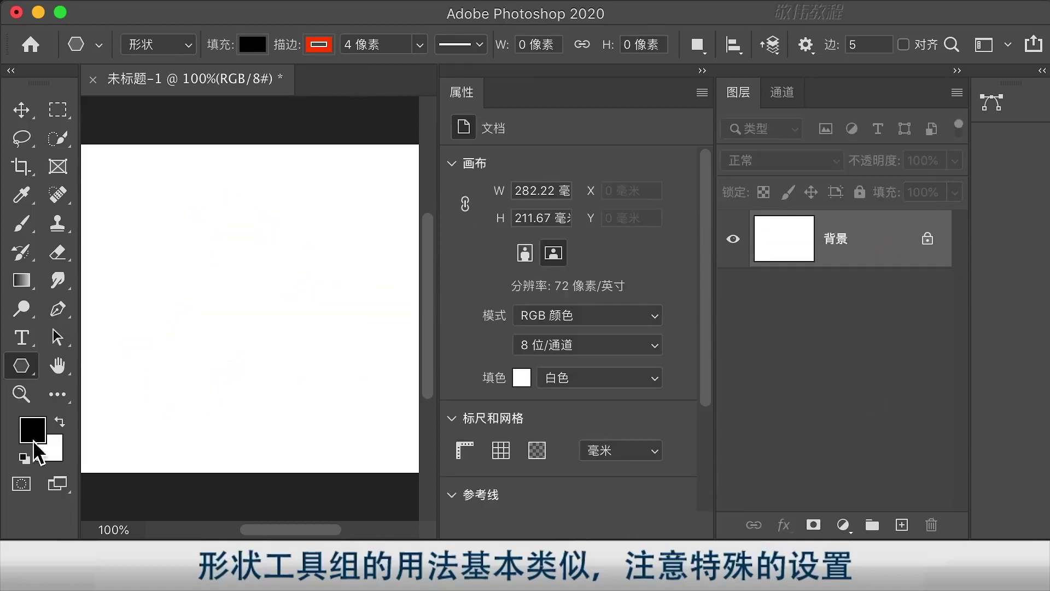
Draw three nearly horizontal lines about 422, 350 and 343 px wide with the Line tool at a weight of 10 px.
click(23, 367)
click(120, 446)
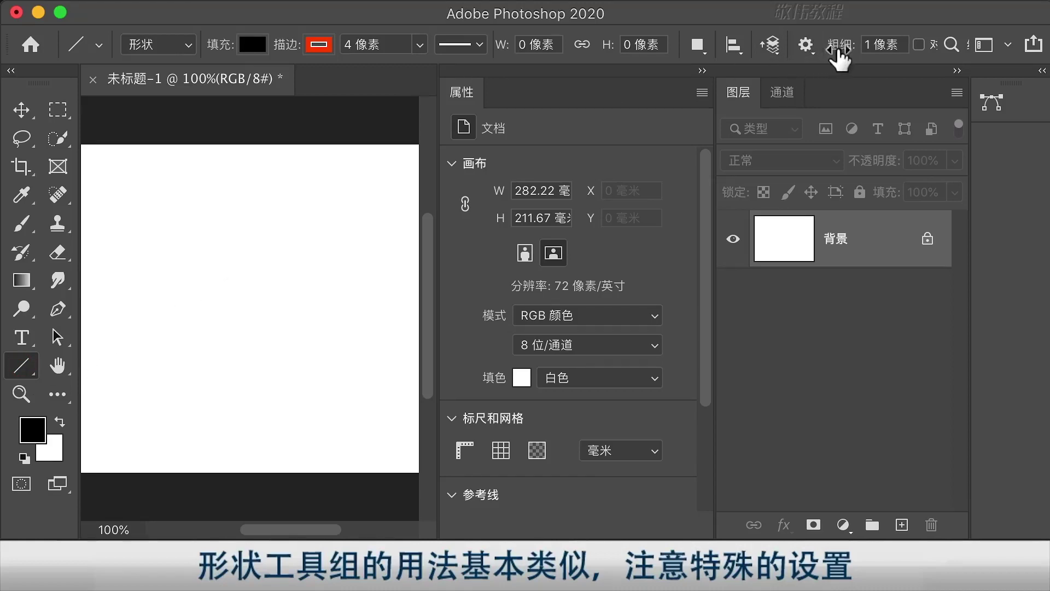
click(890, 48)
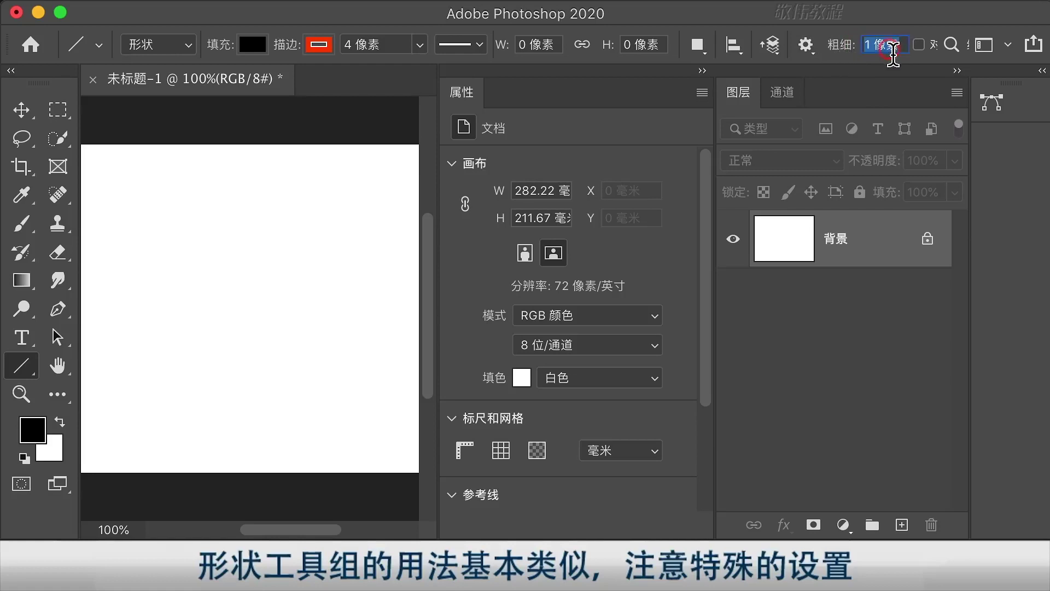
click(869, 51)
drag(872, 51, 868, 51)
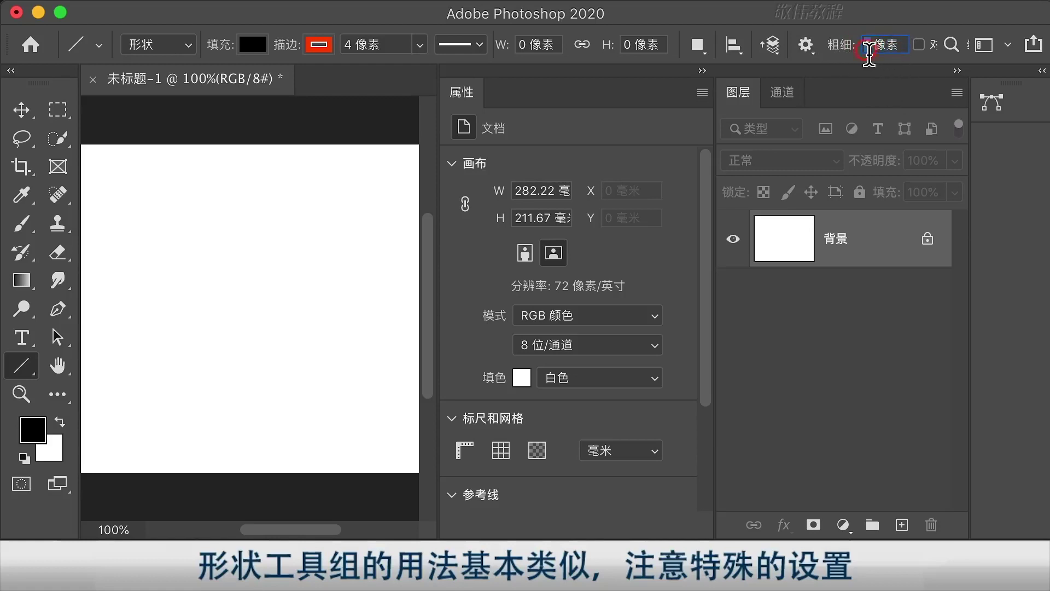
text(10)
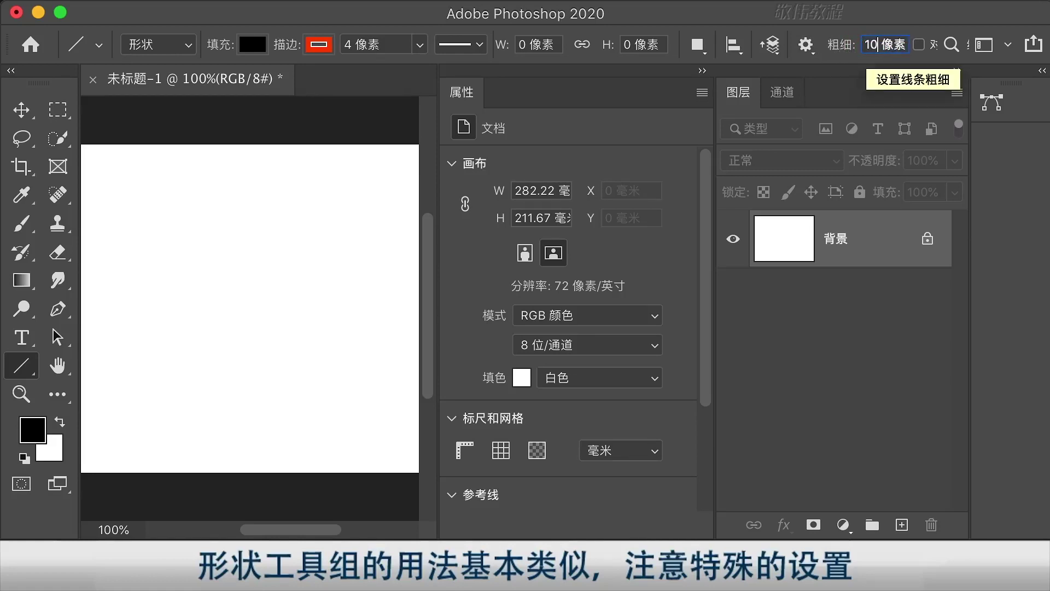
mouse_move(144, 209)
mouse_down()
mouse_move(301, 245)
mouse_move(373, 210)
mouse_up()
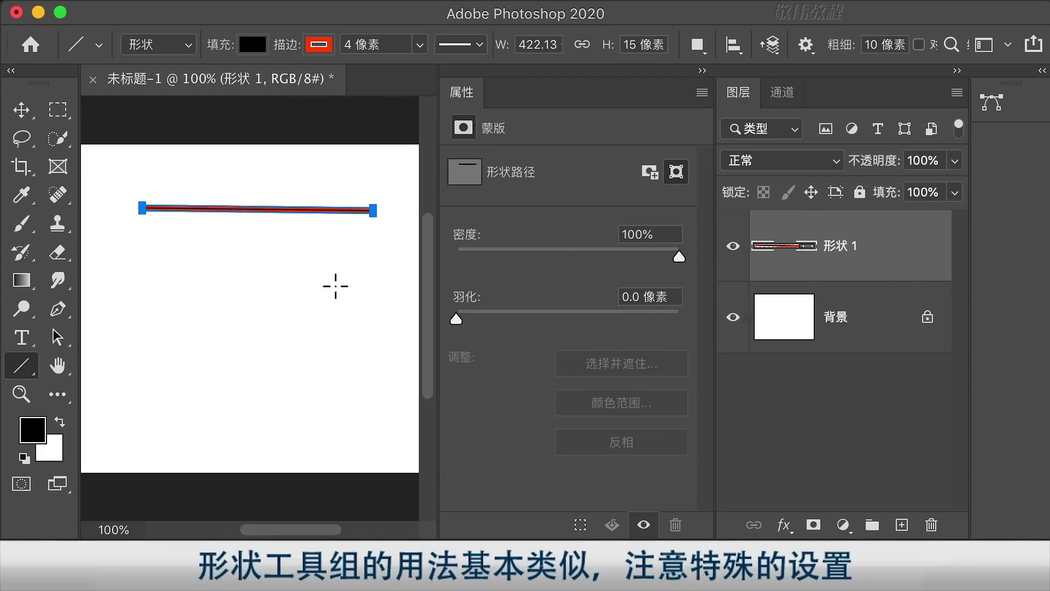
drag(125, 250, 316, 256)
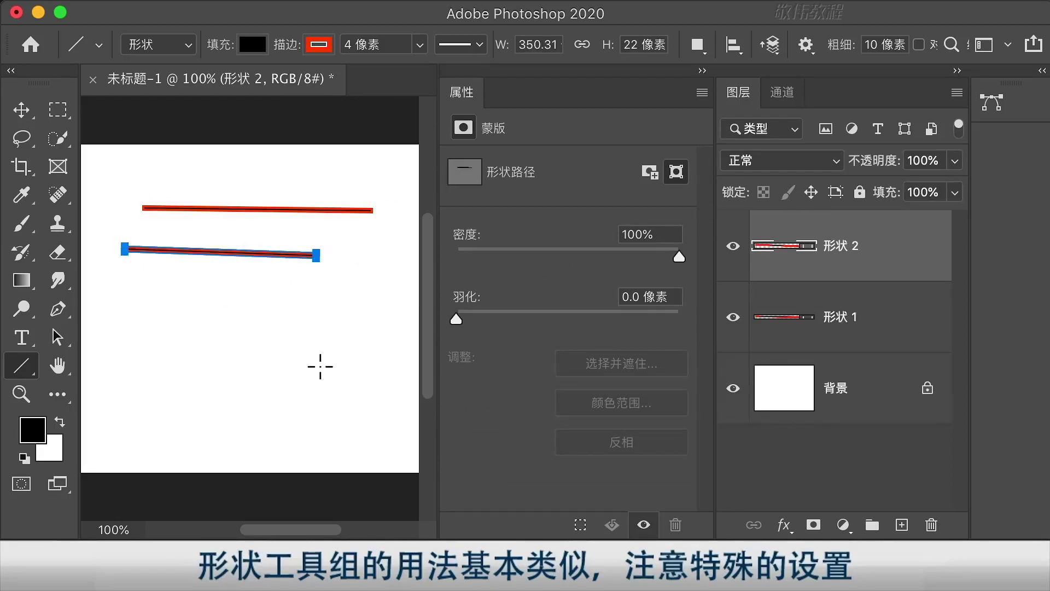
mouse_move(182, 402)
mouse_down()
mouse_move(386, 363)
mouse_move(369, 390)
mouse_up()
Restyle the third line with a blue fill and no stroke, and draw two more lines, the last about 315 px wide.
click(316, 50)
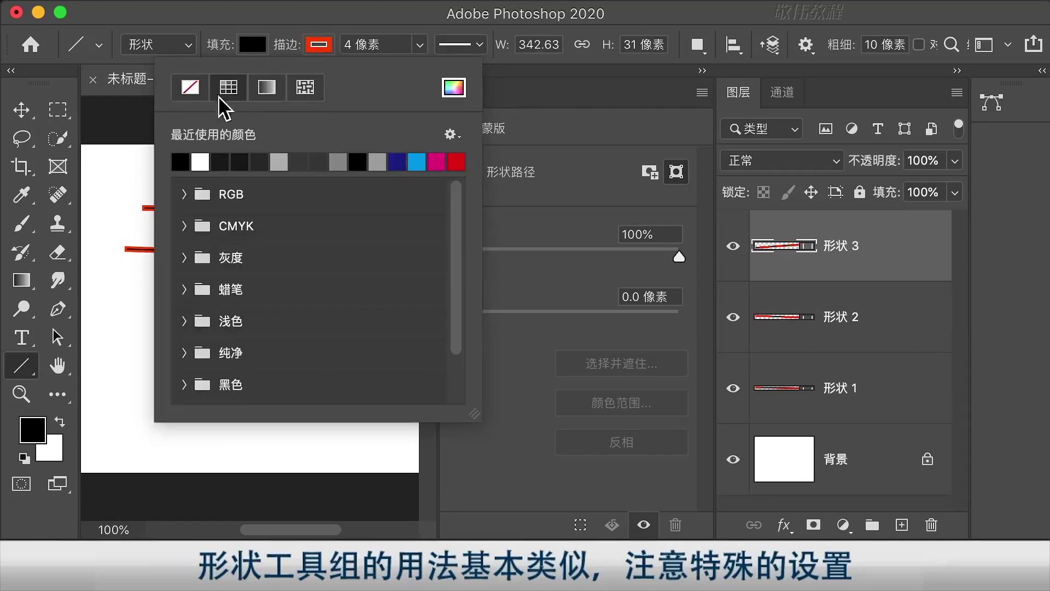
click(197, 88)
click(253, 47)
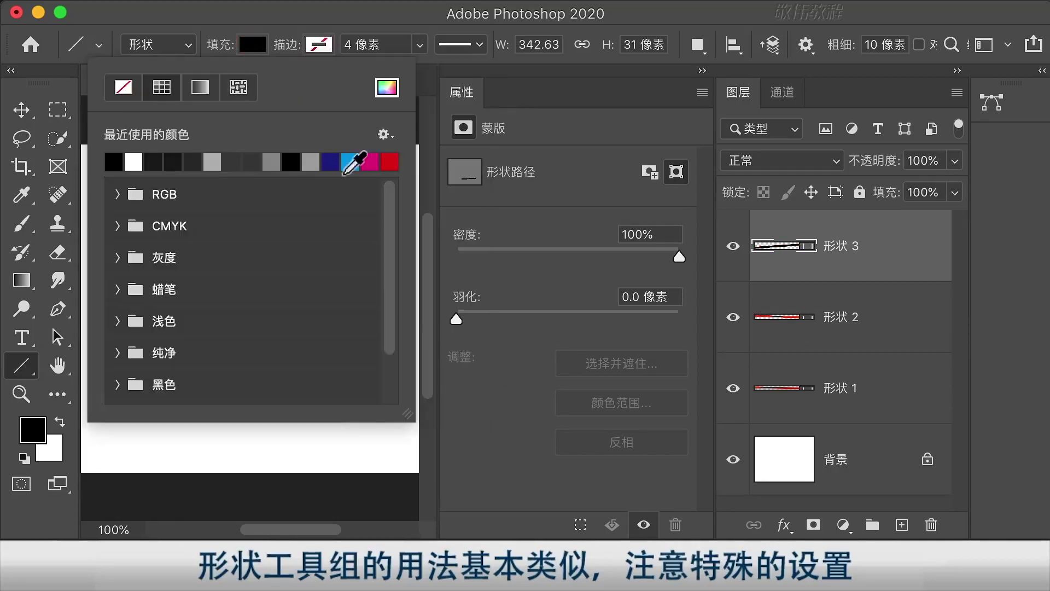
click(350, 162)
click(435, 15)
drag(145, 318, 353, 321)
drag(144, 366, 314, 352)
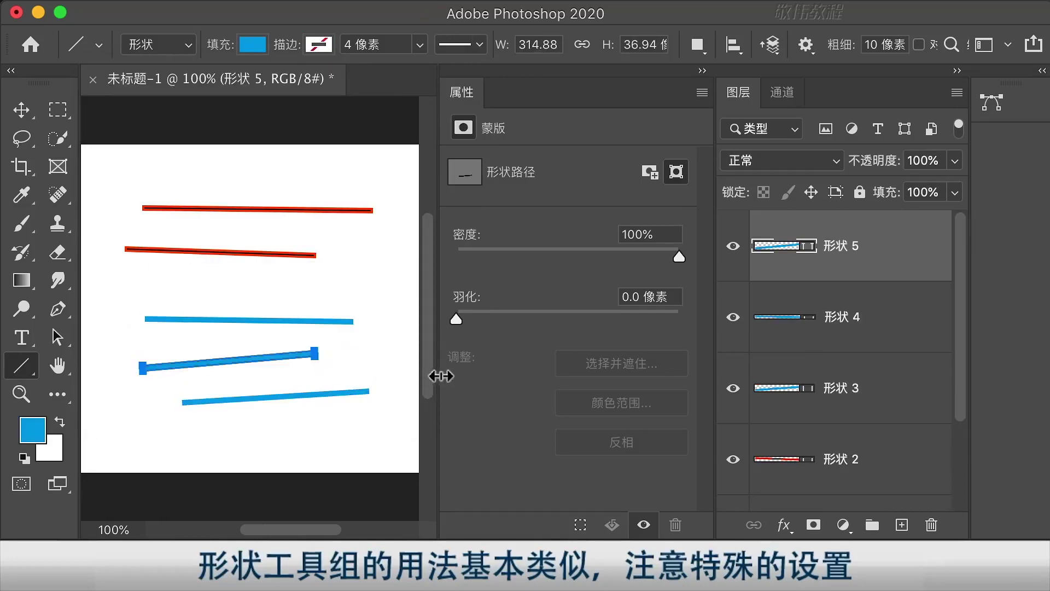
Enable arrowheads at the start and end, and draw a horizontal double-headed arrow about 478 × 51 px above the lines.
click(807, 46)
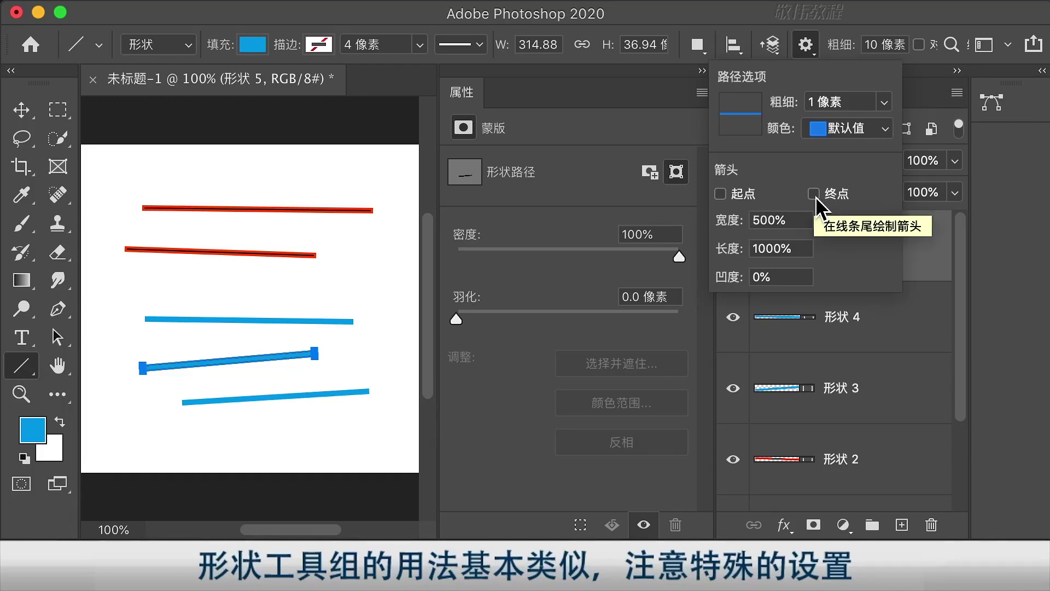
click(749, 196)
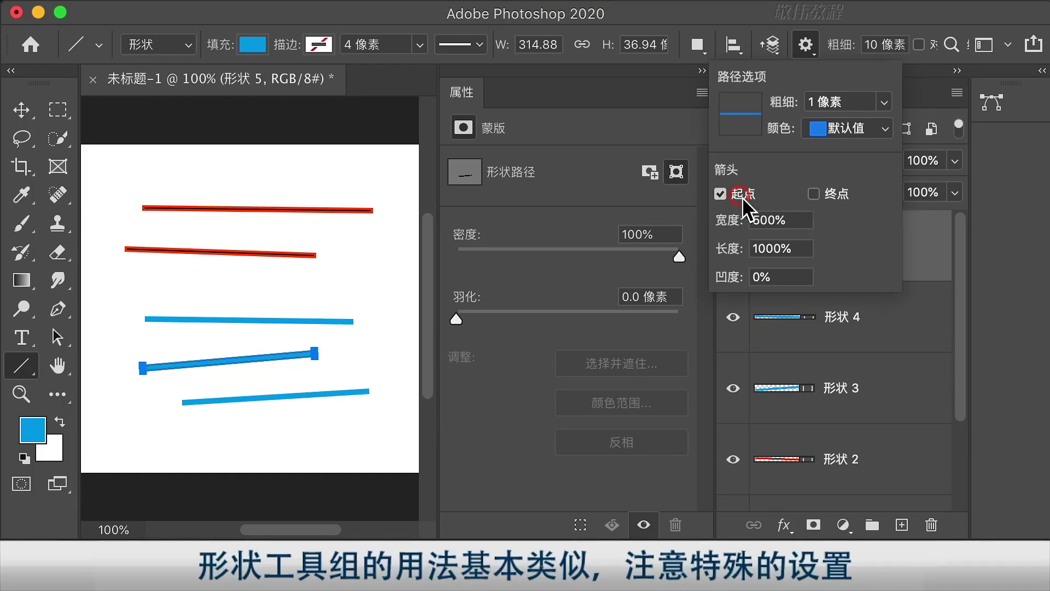
click(815, 196)
drag(119, 176, 382, 176)
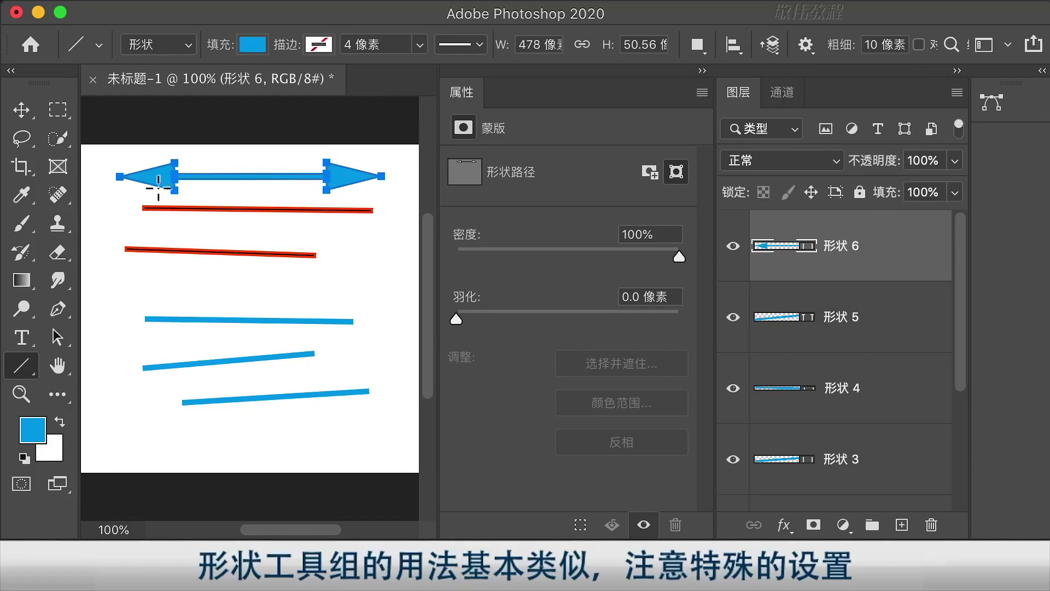
key(Return)
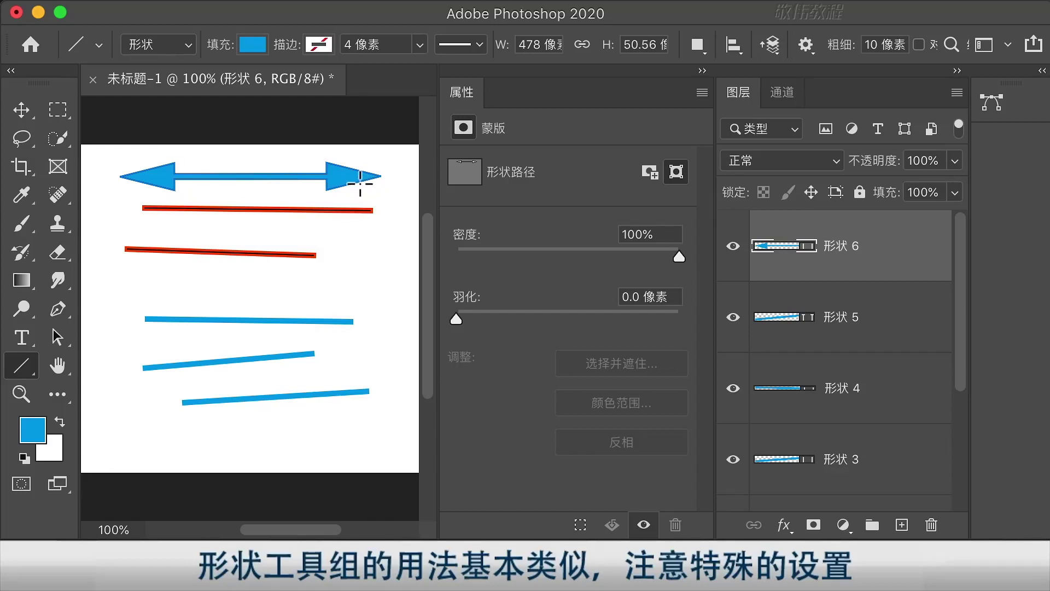
Delete all the line and arrow layers, keeping only the background.
shift+click(875, 458)
key(Delete)
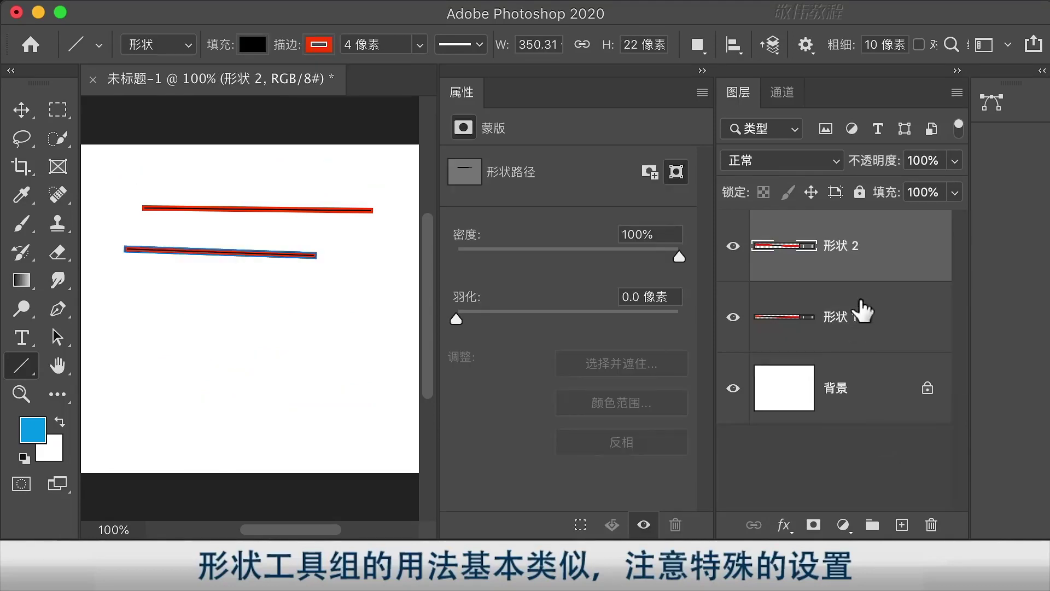
key(Delete)
key(Delete)
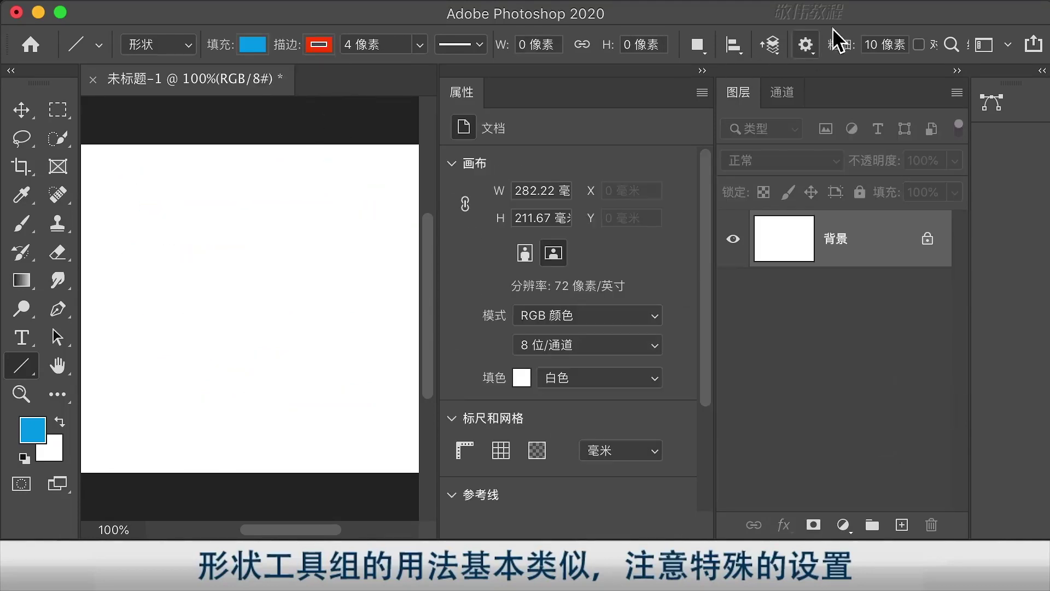
Set the line weight to 5 px and draw a horizontal double-headed arrow about 495 × 25 px across the canvas.
click(871, 45)
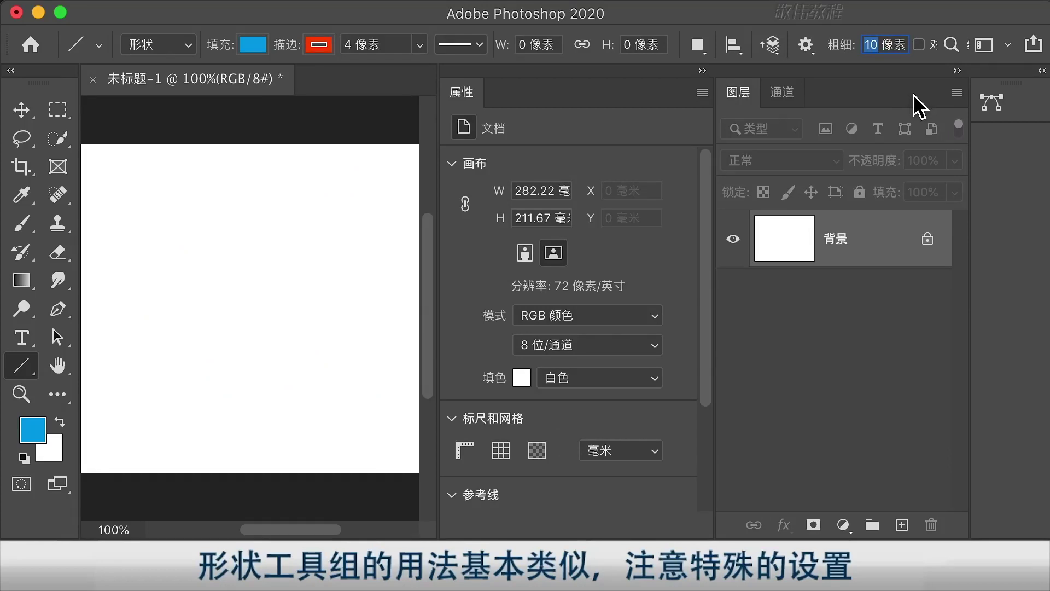
text(5)
key(Return)
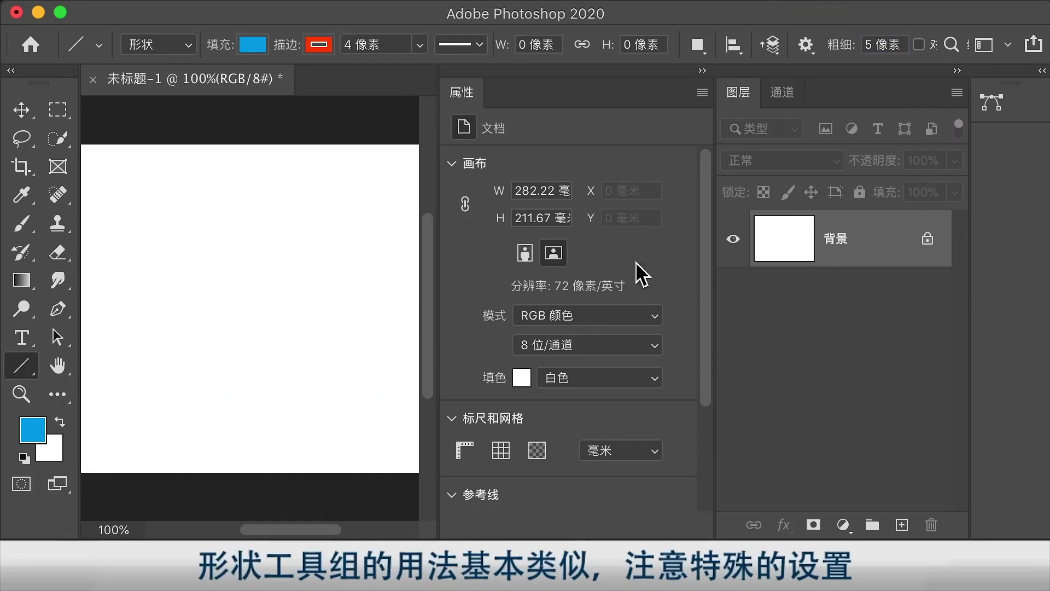
click(806, 45)
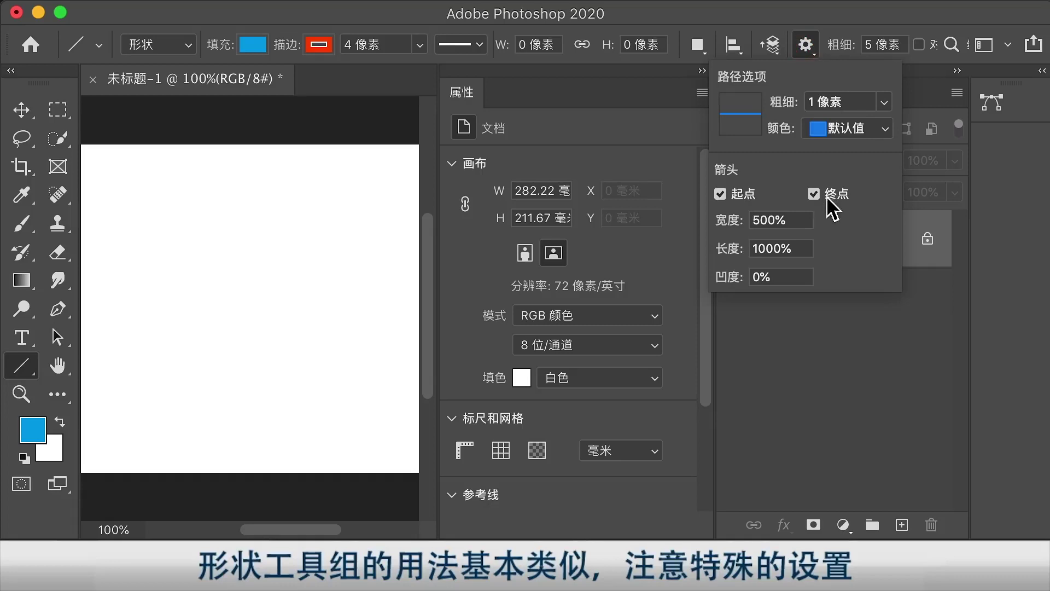
drag(129, 303, 401, 303)
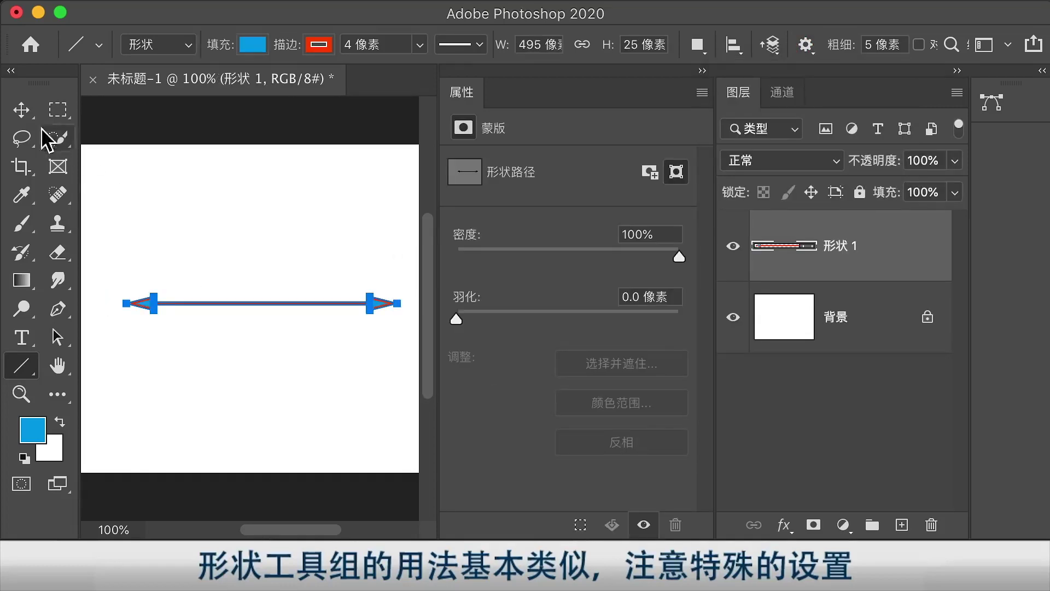
Remove the red stroke from the double-headed arrow and make the background the active layer.
key(v)
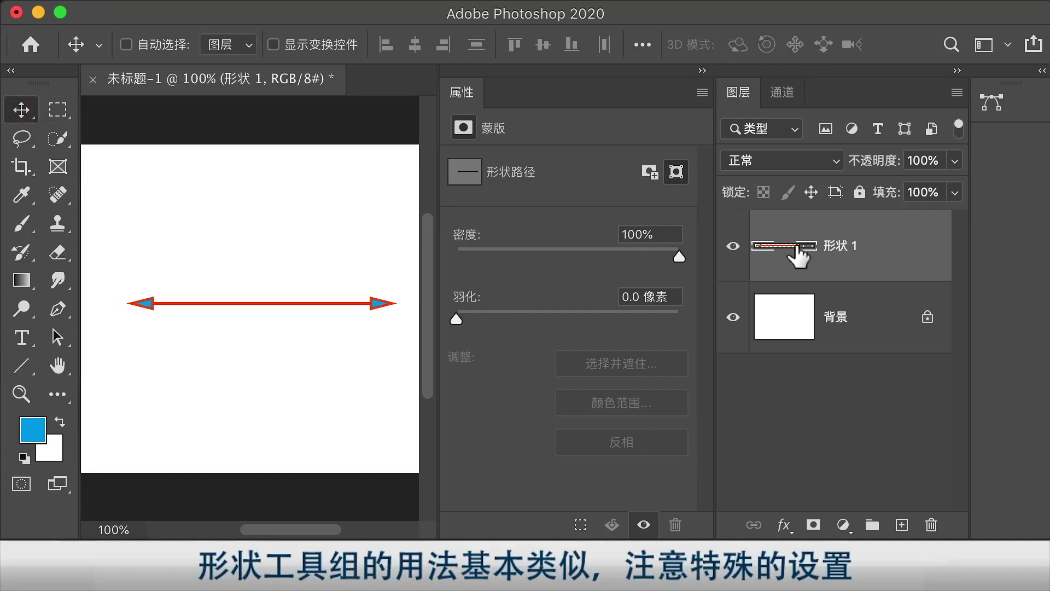
click(21, 365)
click(319, 45)
click(190, 87)
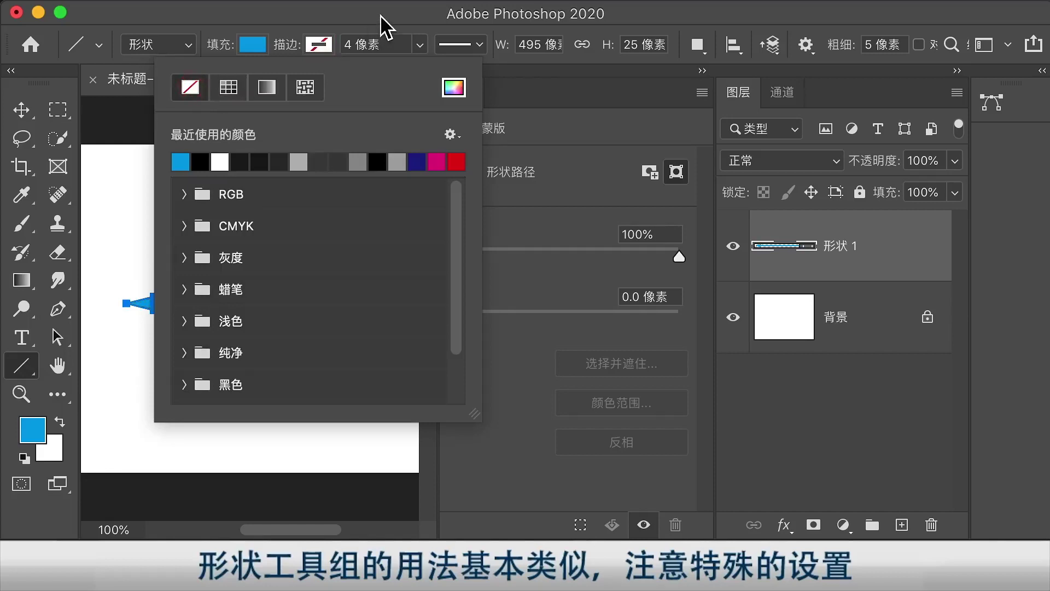
click(380, 16)
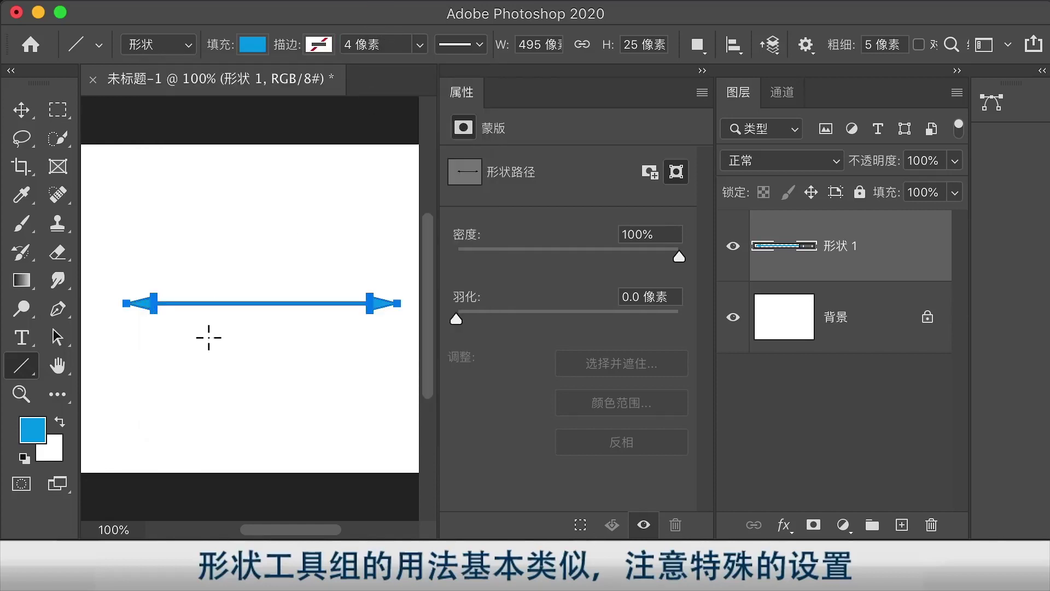
click(313, 363)
click(878, 320)
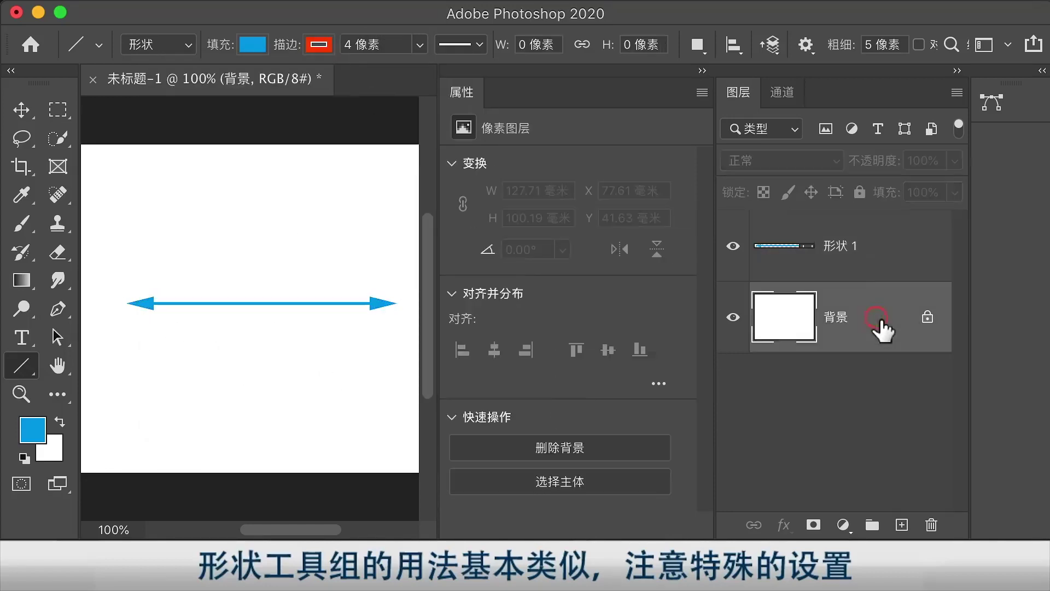
Delete the arrow layer and activate the Custom Shape tool.
click(886, 266)
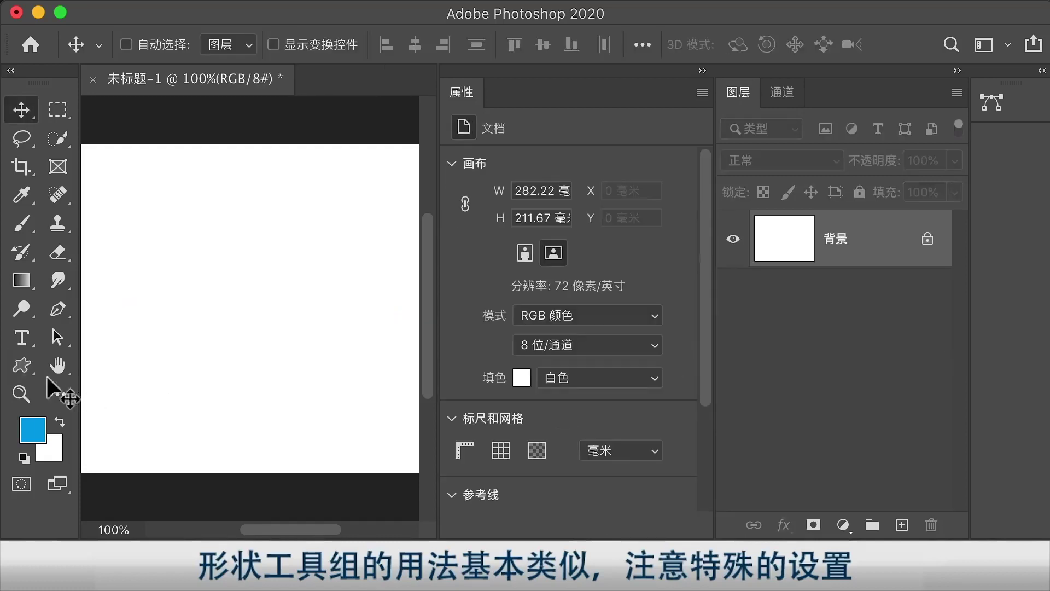
click(25, 369)
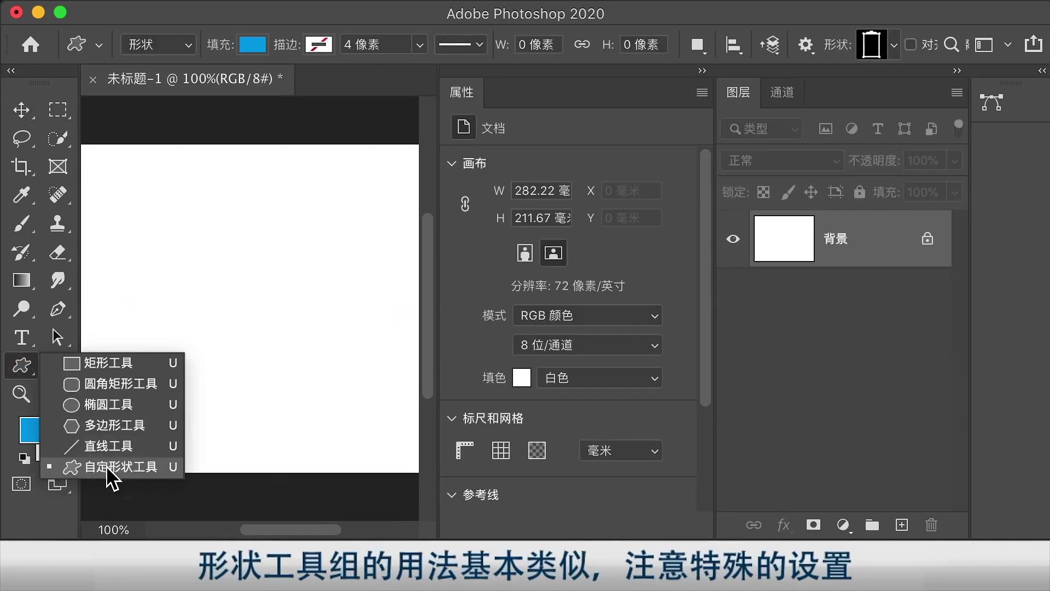
click(153, 467)
click(21, 369)
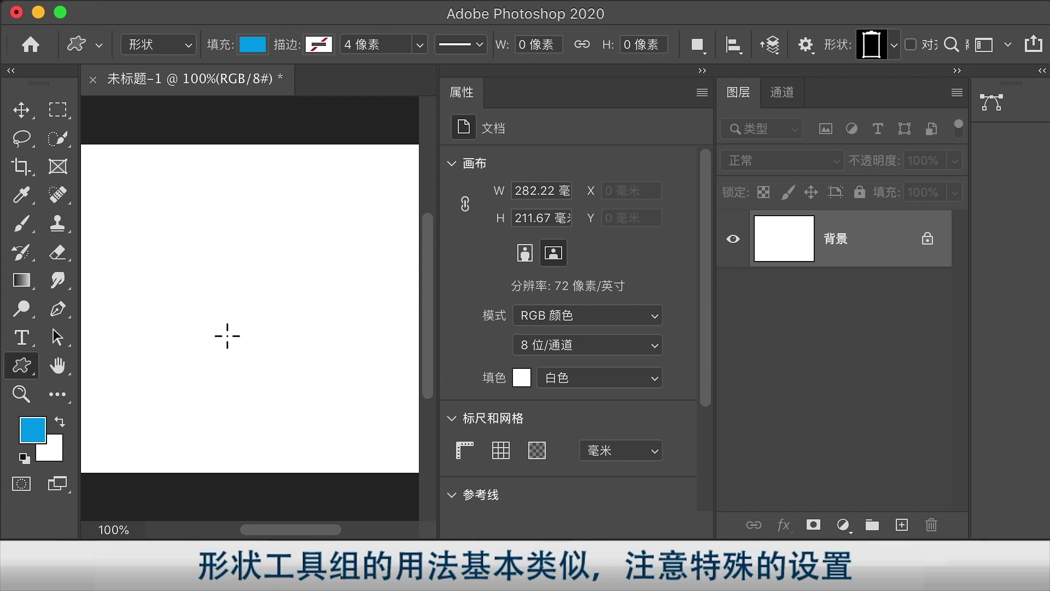
Examine the Custom Shape tool's size and proportion options and browse the shape groups in its library.
click(806, 46)
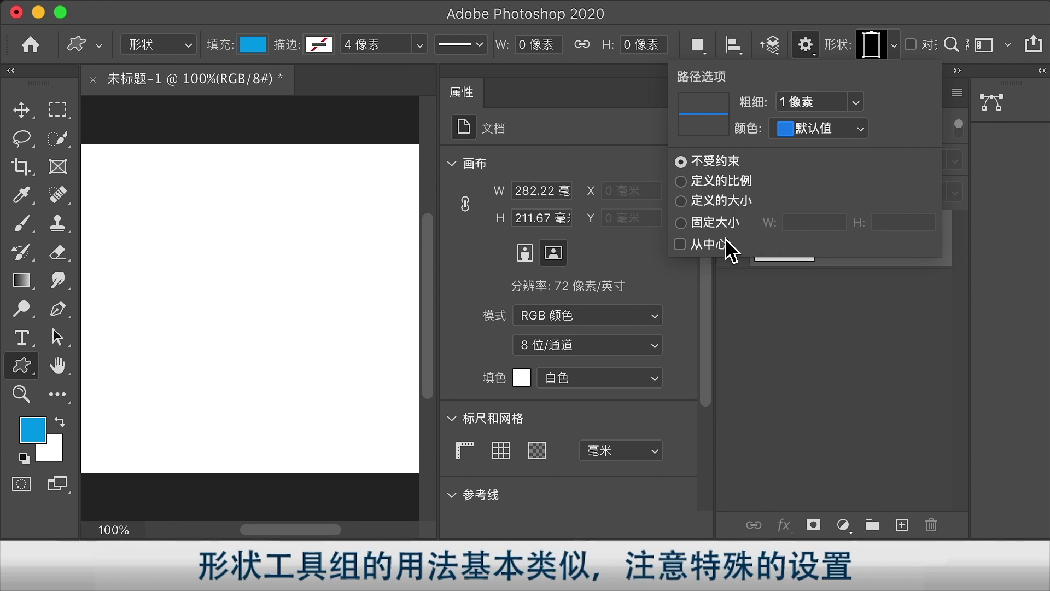
click(837, 16)
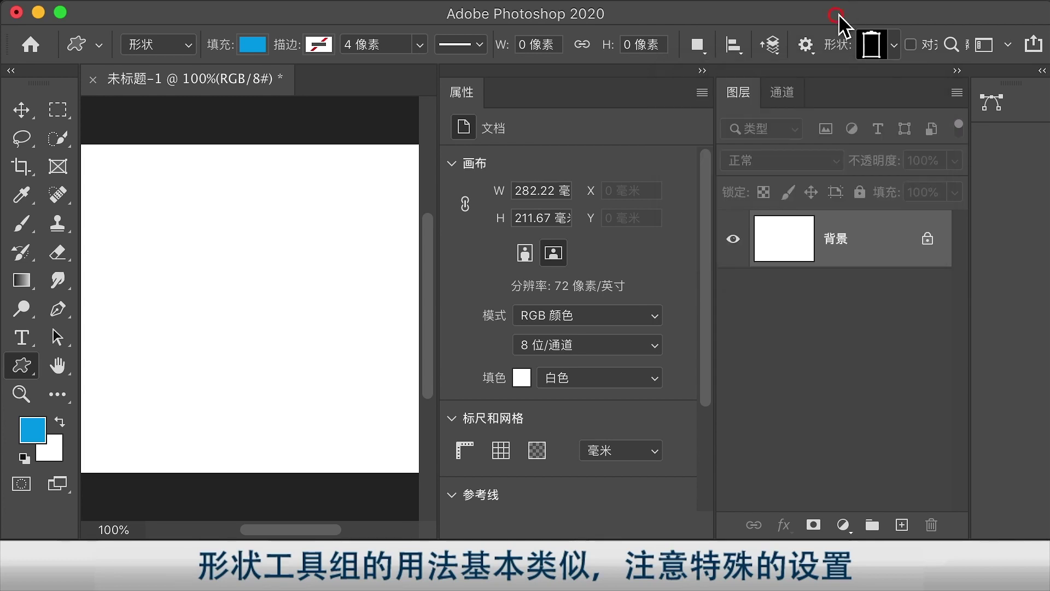
click(895, 47)
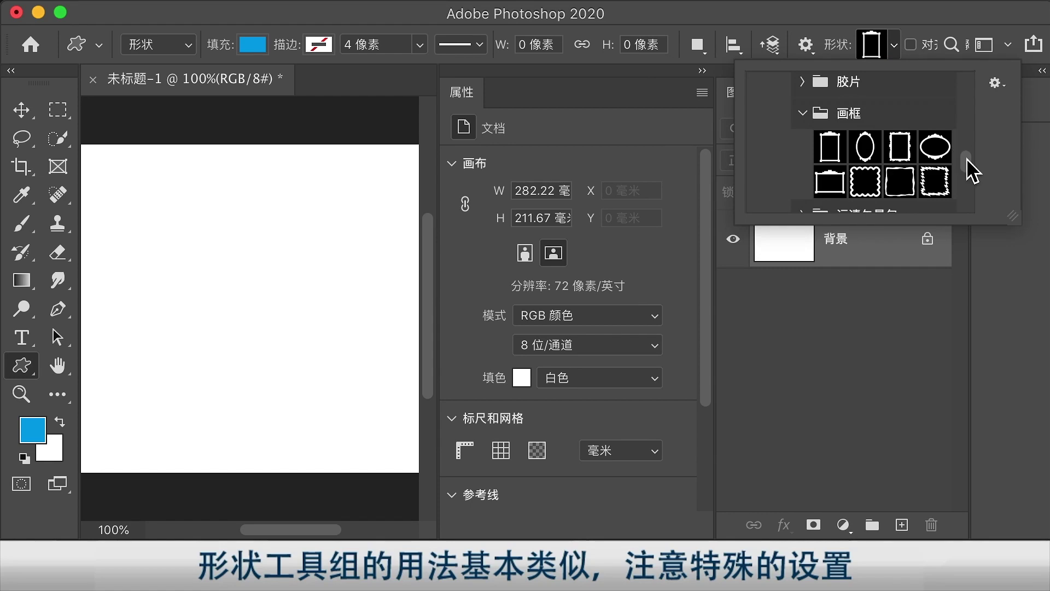
scroll(969, 171, down, 10)
scroll(968, 174, up, 10)
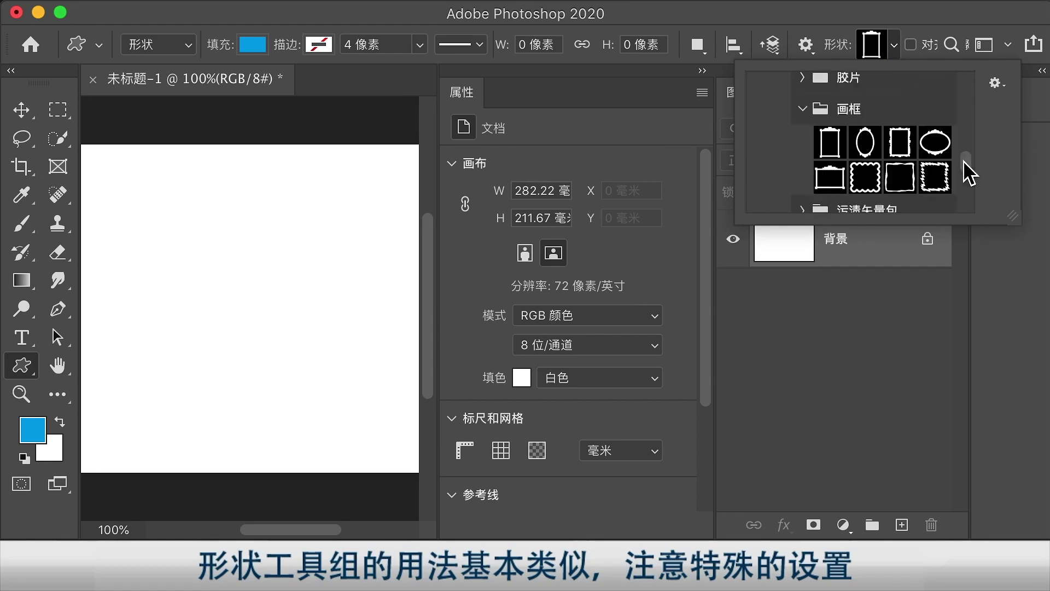
scroll(964, 163, down, 5)
scroll(966, 164, up, 6)
scroll(966, 164, down, 2)
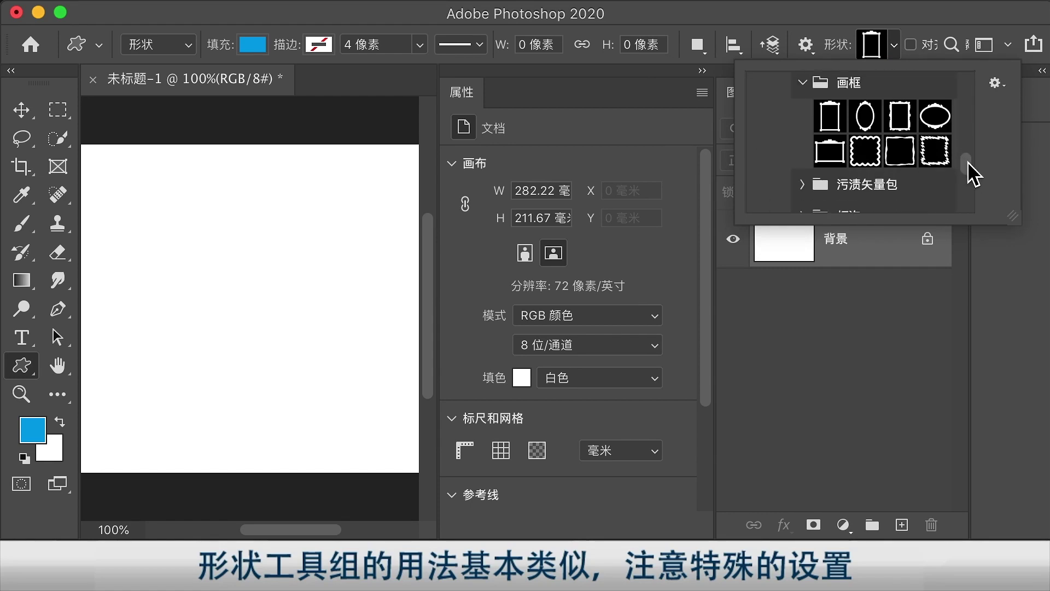
click(918, 26)
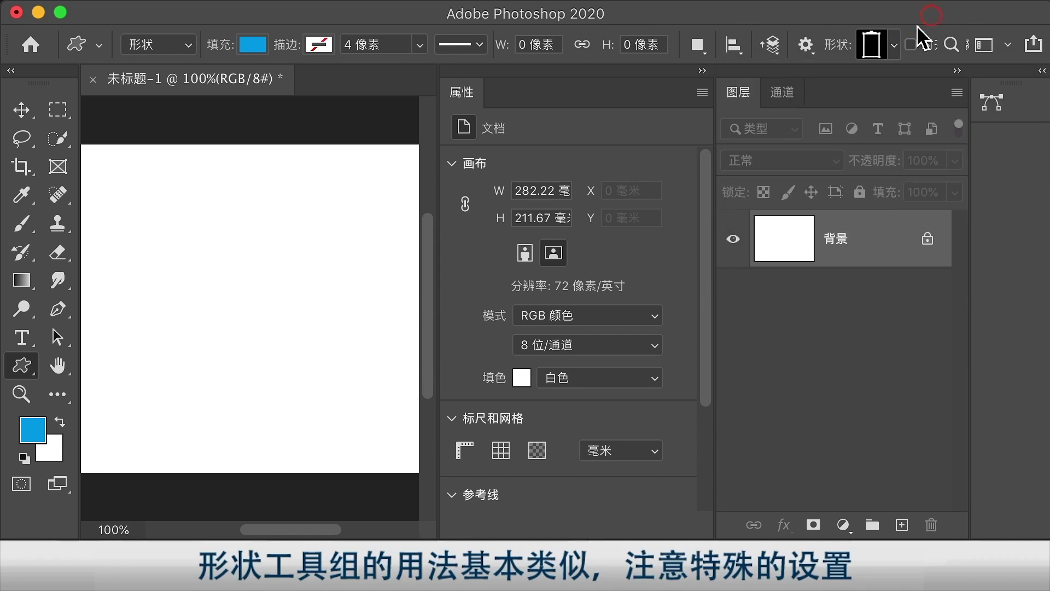
Draw the first frame from the 画框 shape group about 310 × 427 px, with a blue fill and a magenta stroke.
click(893, 43)
mouse_move(967, 161)
mouse_down()
mouse_move(968, 98)
mouse_move(980, 187)
mouse_move(987, 159)
mouse_up()
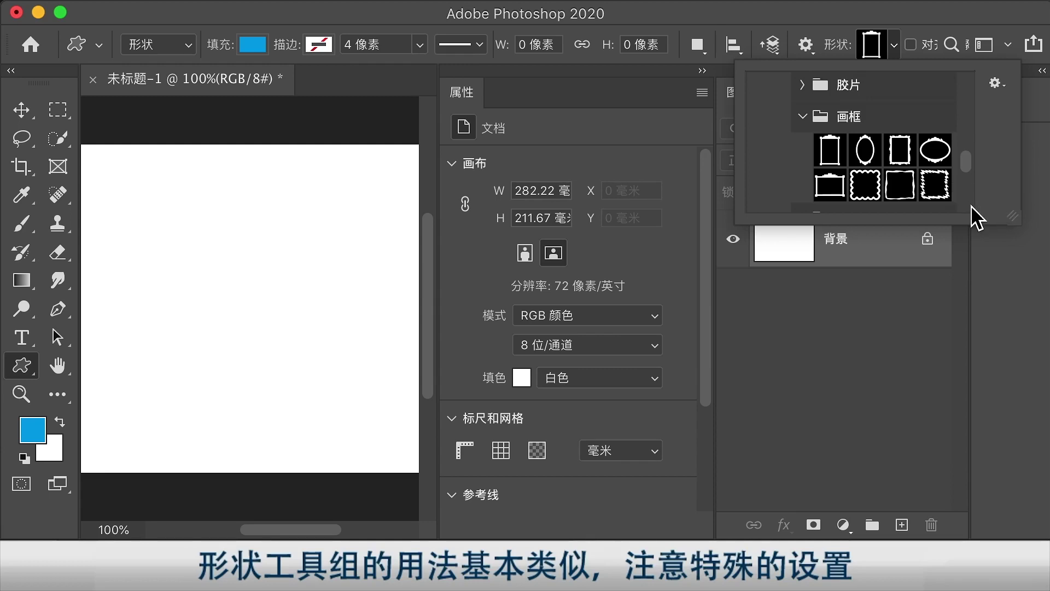
click(828, 148)
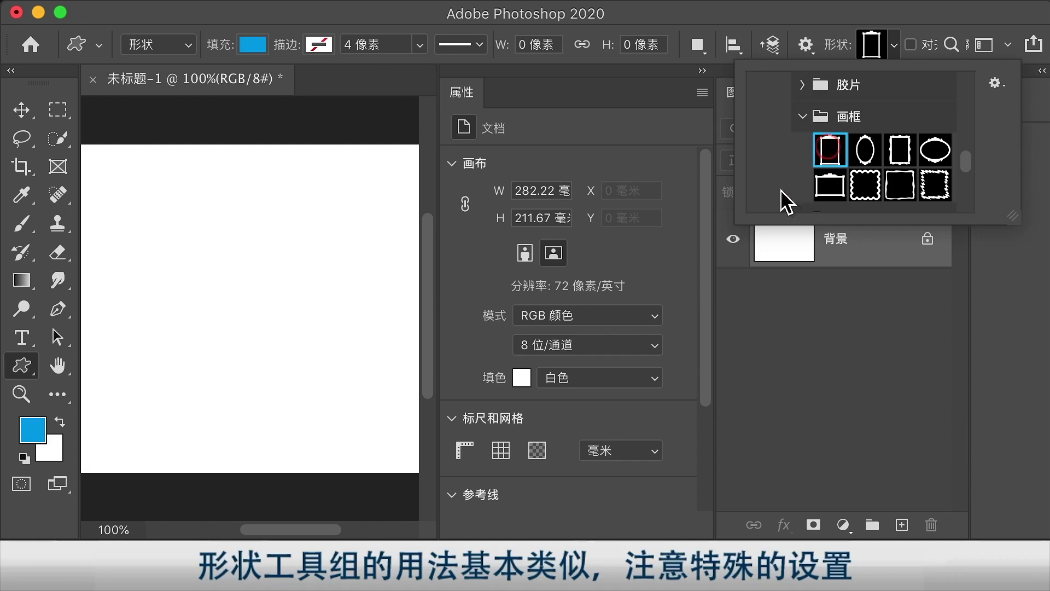
click(319, 44)
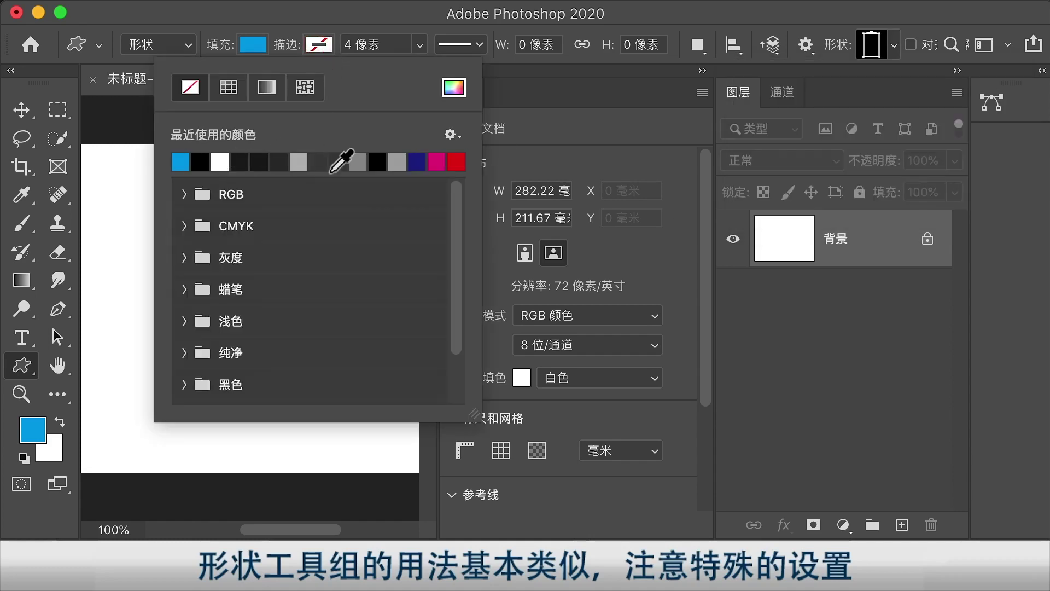
click(436, 163)
click(496, 14)
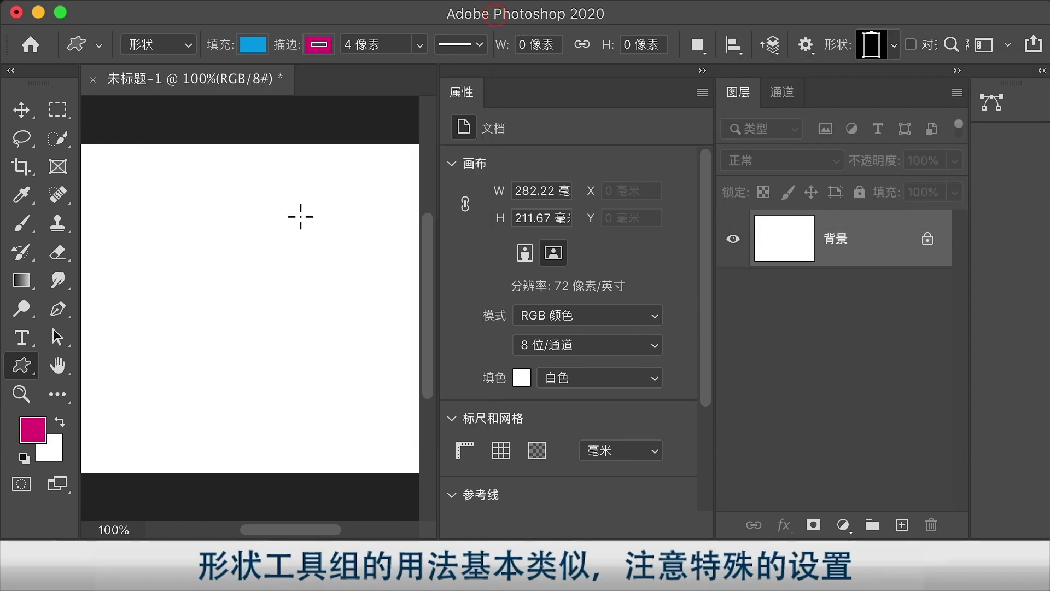
mouse_move(156, 198)
mouse_down()
mouse_move(188, 223)
mouse_move(272, 386)
mouse_move(330, 436)
mouse_up()
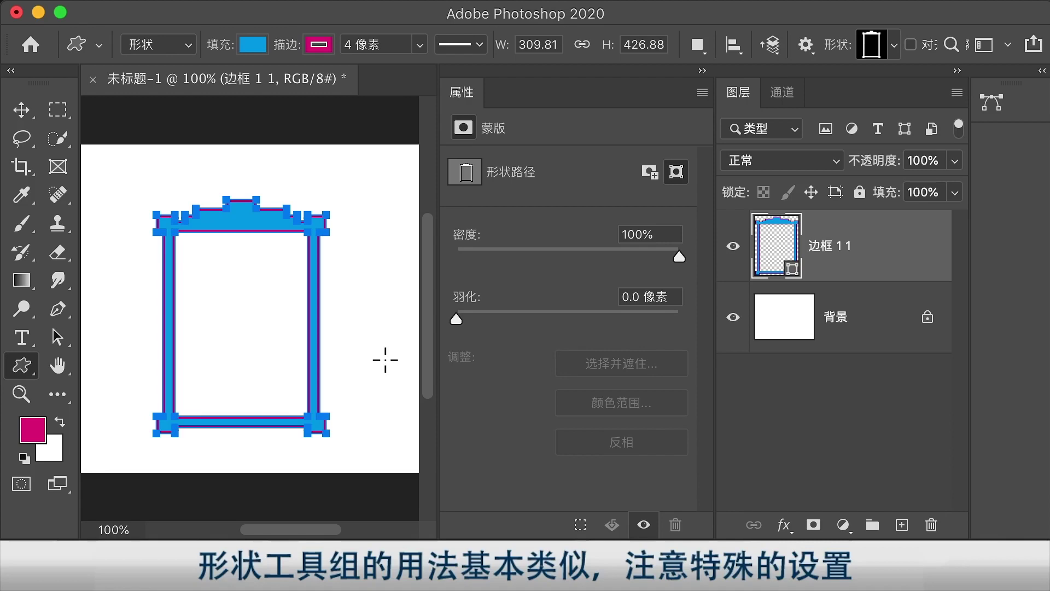
Inspect the frame without its path outline and remove its magenta stroke.
click(22, 109)
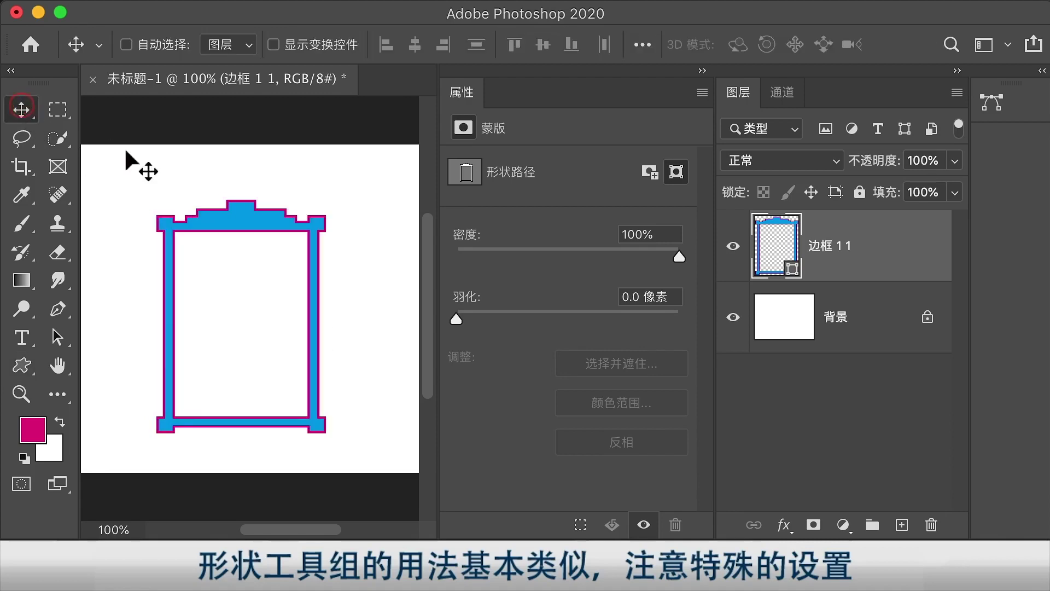
click(768, 250)
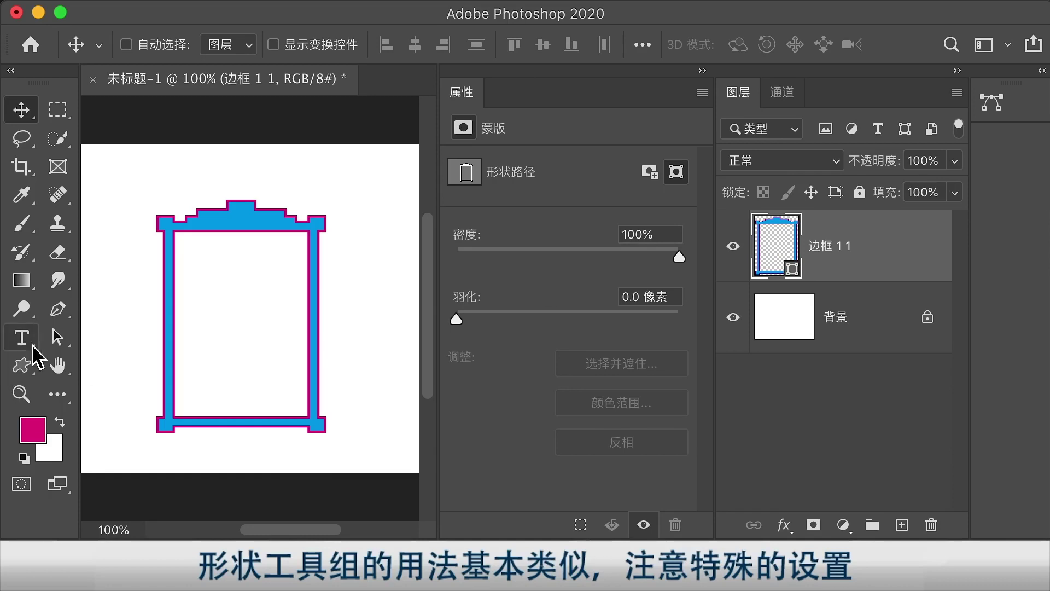
click(22, 365)
click(319, 45)
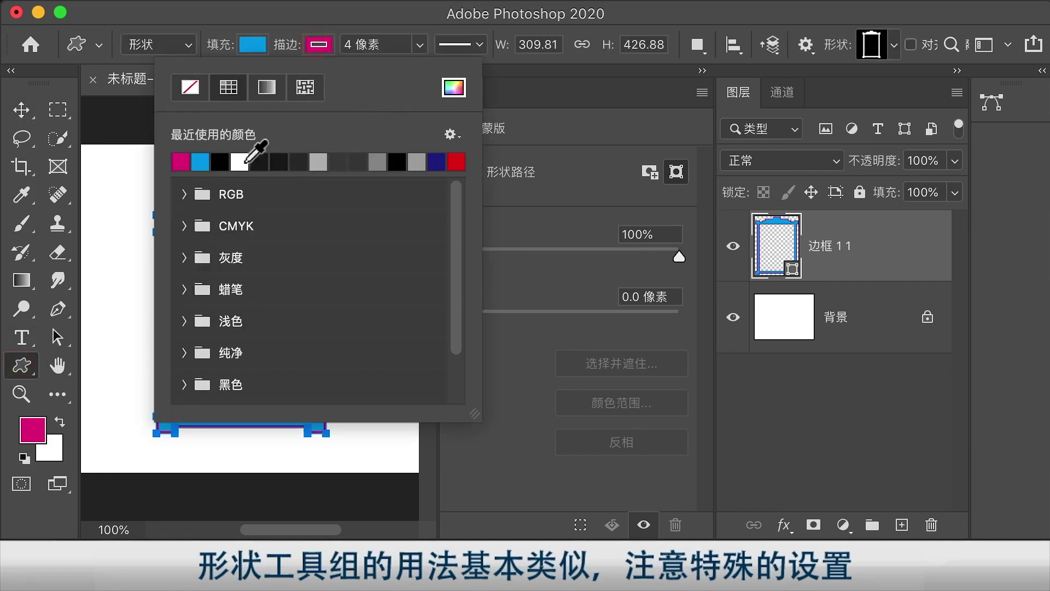
click(190, 87)
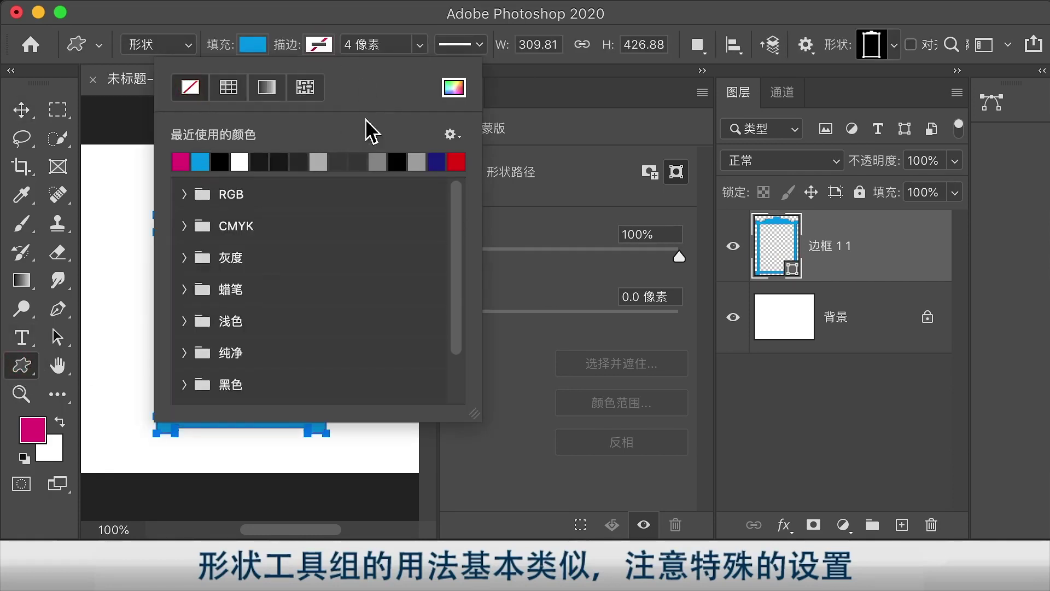
Try magenta and dark grey as the frame's fill, settle on a pink swatch from the 蜡笔 group, and hide its anchor points.
click(264, 47)
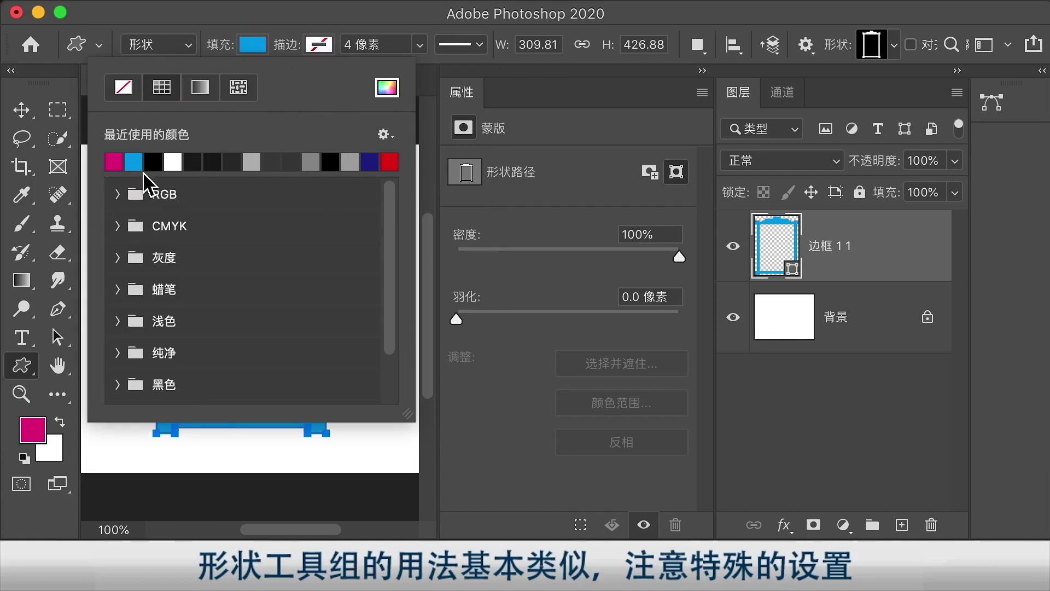
click(114, 162)
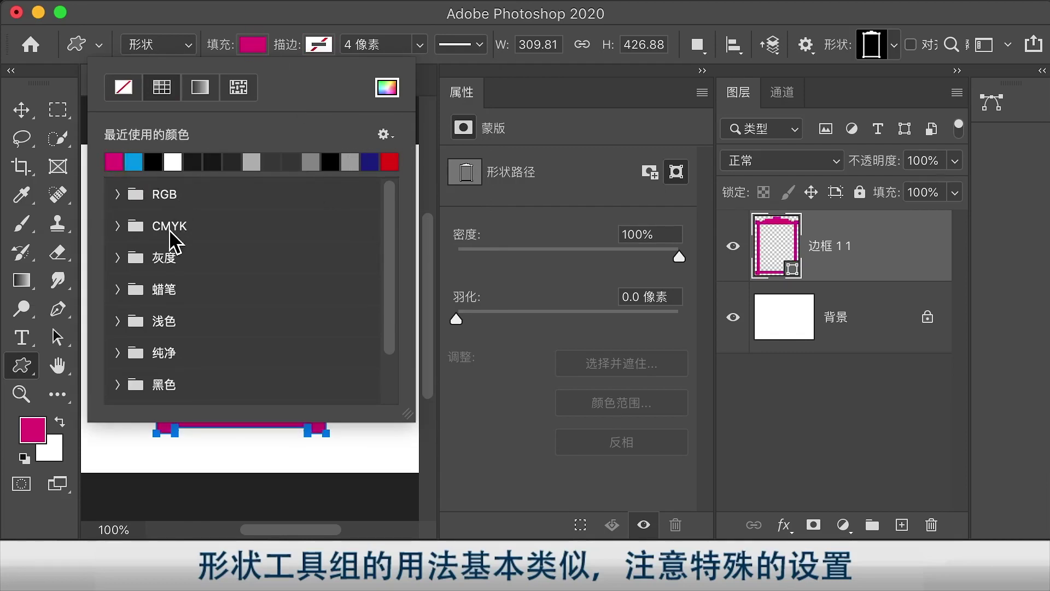
click(120, 257)
click(192, 301)
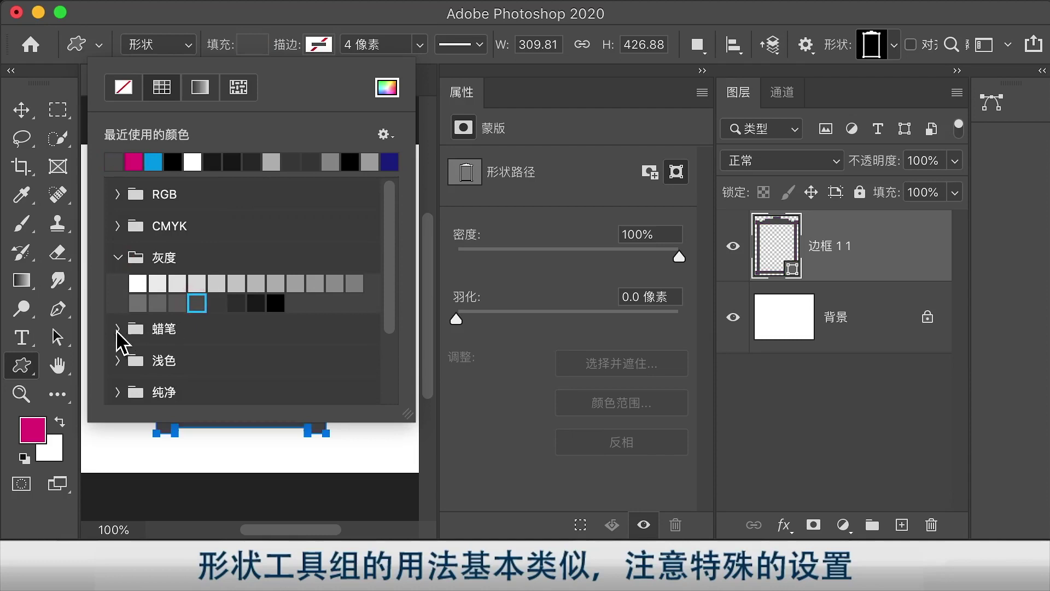
click(118, 328)
click(196, 374)
click(389, 15)
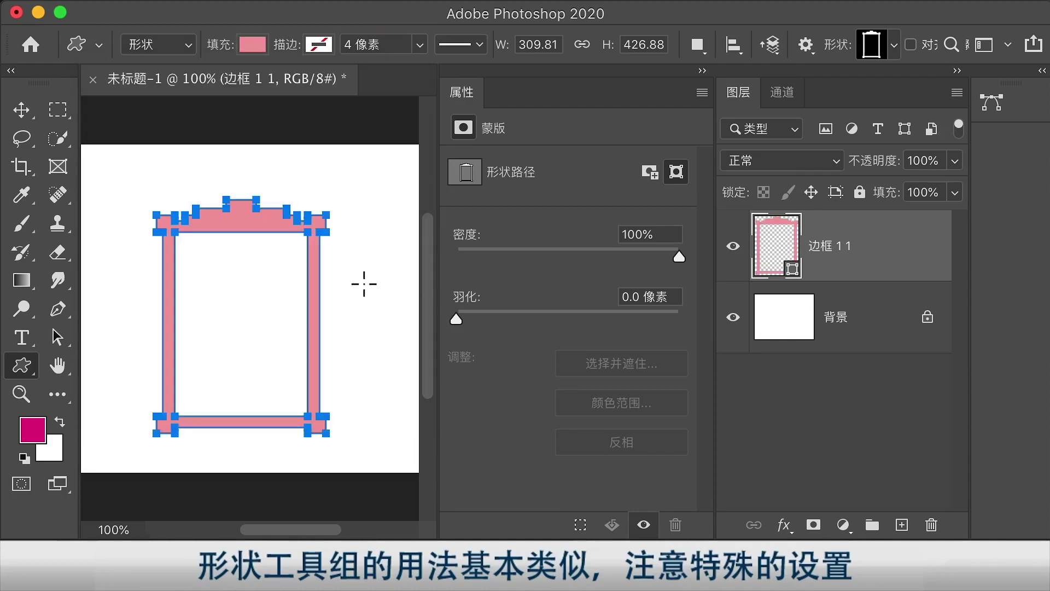
key(Escape)
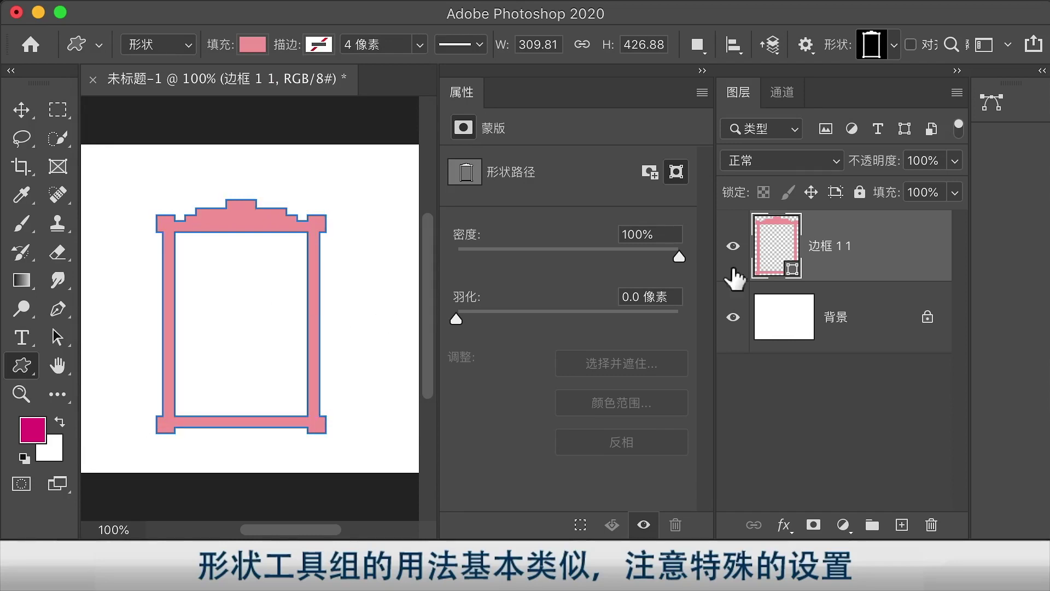
Choose the butterfly custom shape and draw it about 246 × 219 px on the left half of the canvas with a blue fill.
click(893, 45)
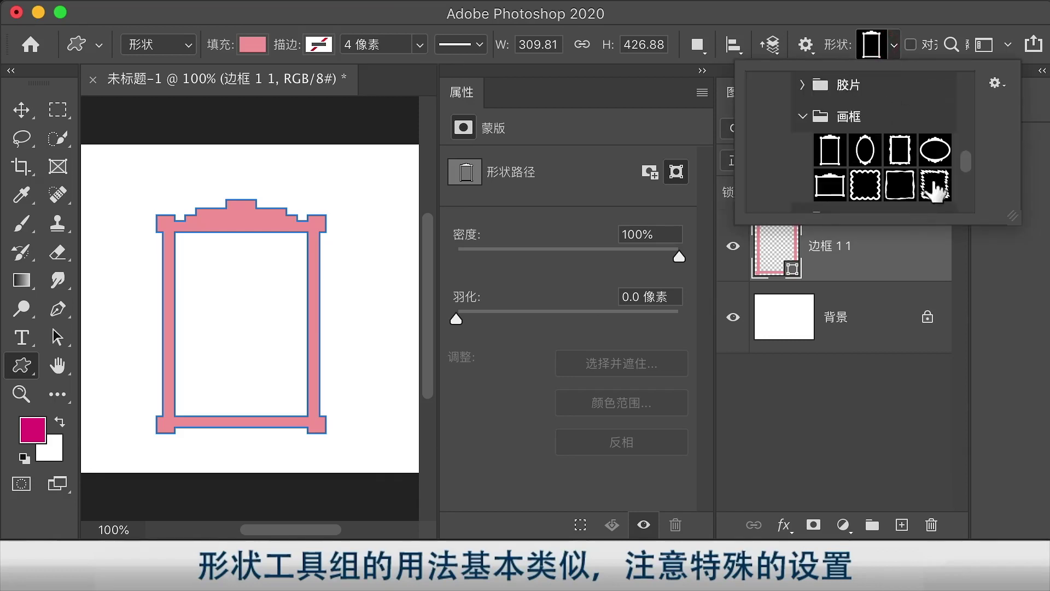
drag(967, 164, 975, 199)
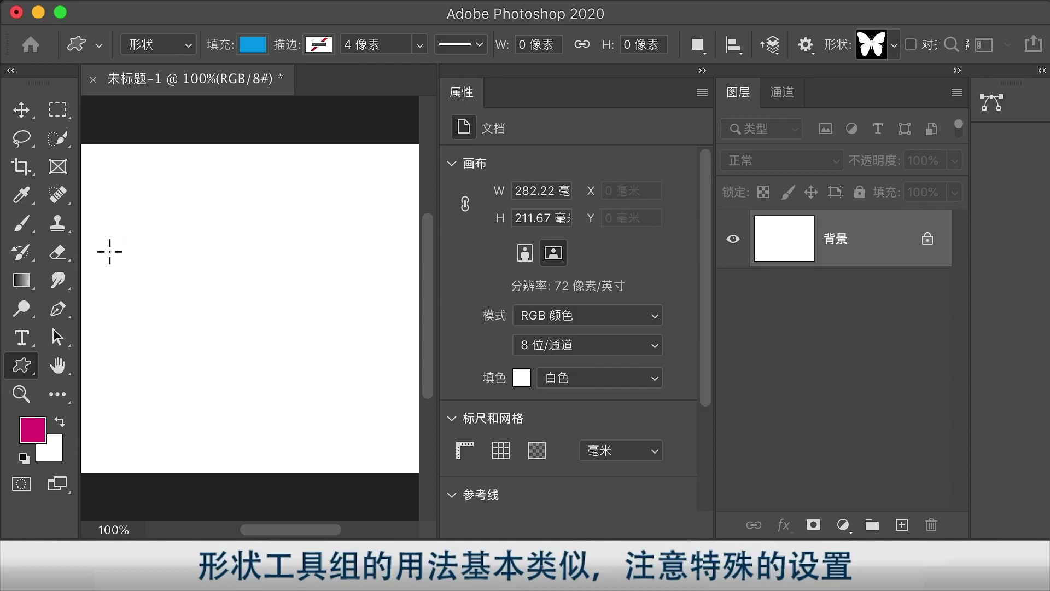
drag(110, 241, 249, 367)
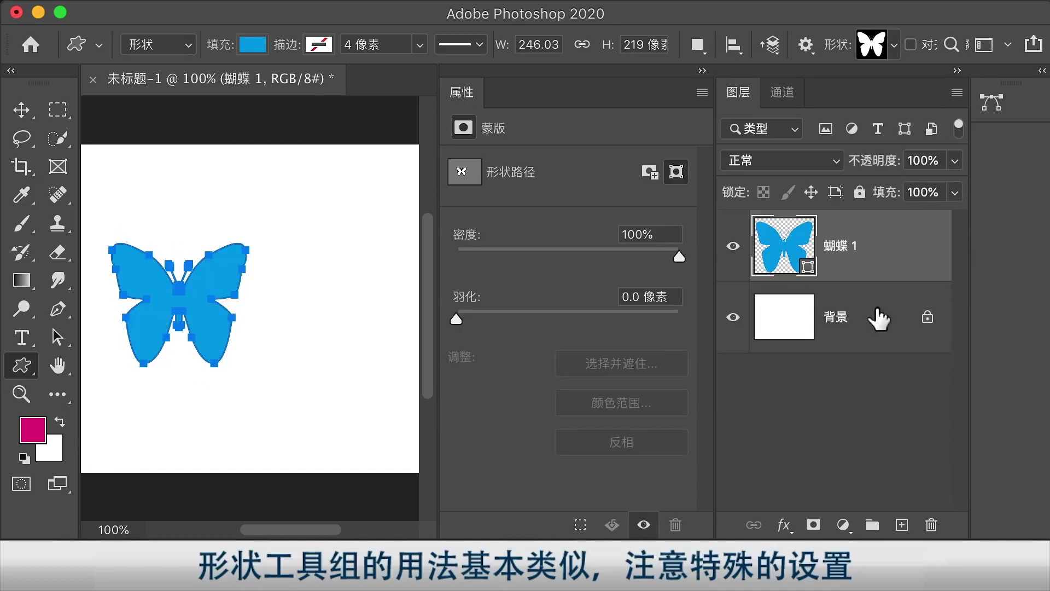
Duplicate the butterfly layer and move the copy beside the original, on its right.
drag(897, 237, 903, 525)
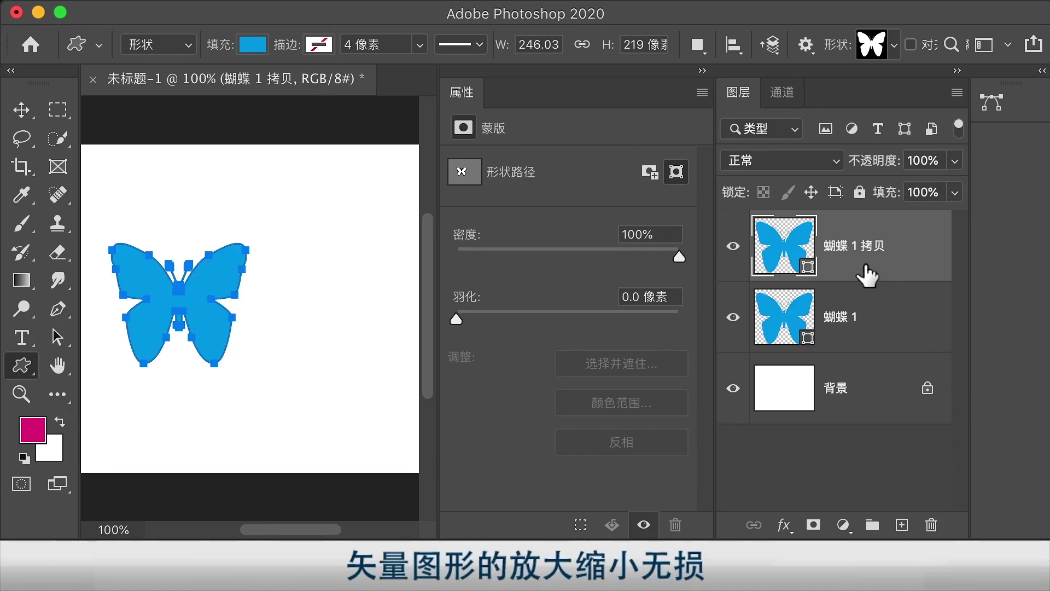
click(20, 110)
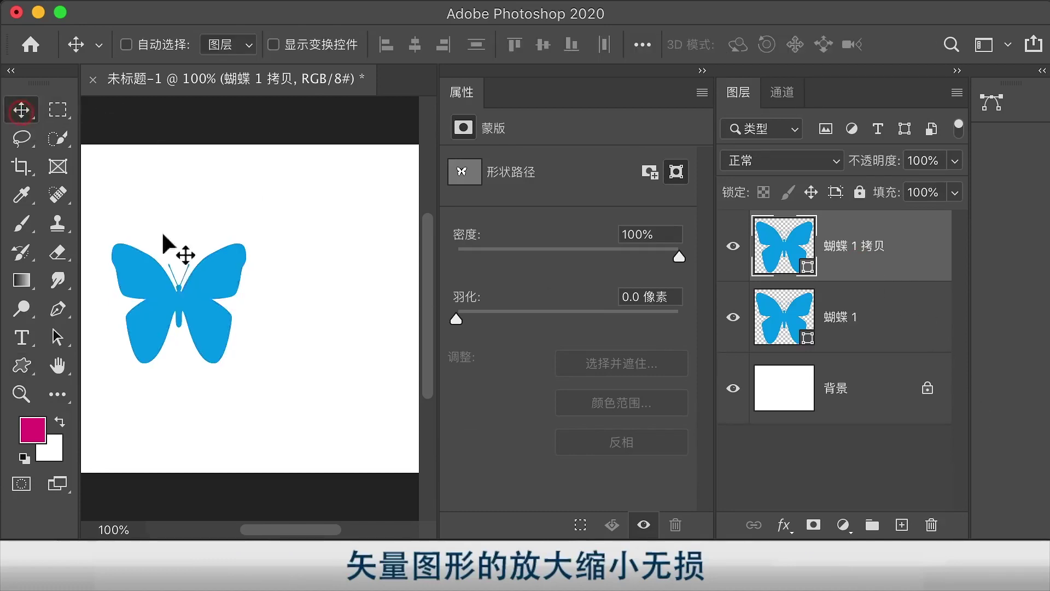
drag(200, 295, 348, 291)
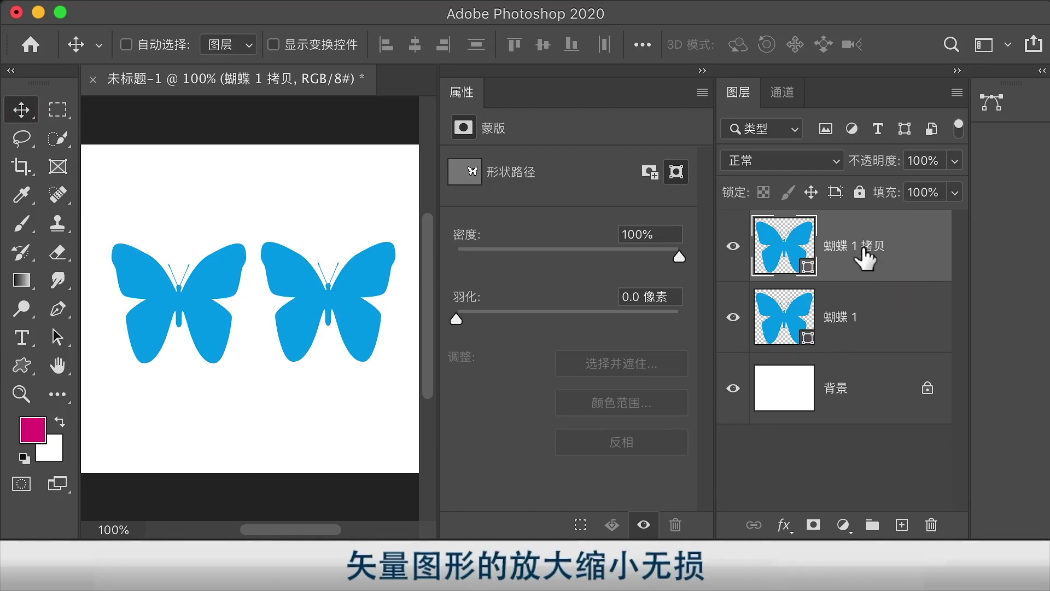
Rasterize the 蝴蝶 1 拷贝 layer, leaving the 蝴蝶 1 layer as a vector shape.
click(872, 322)
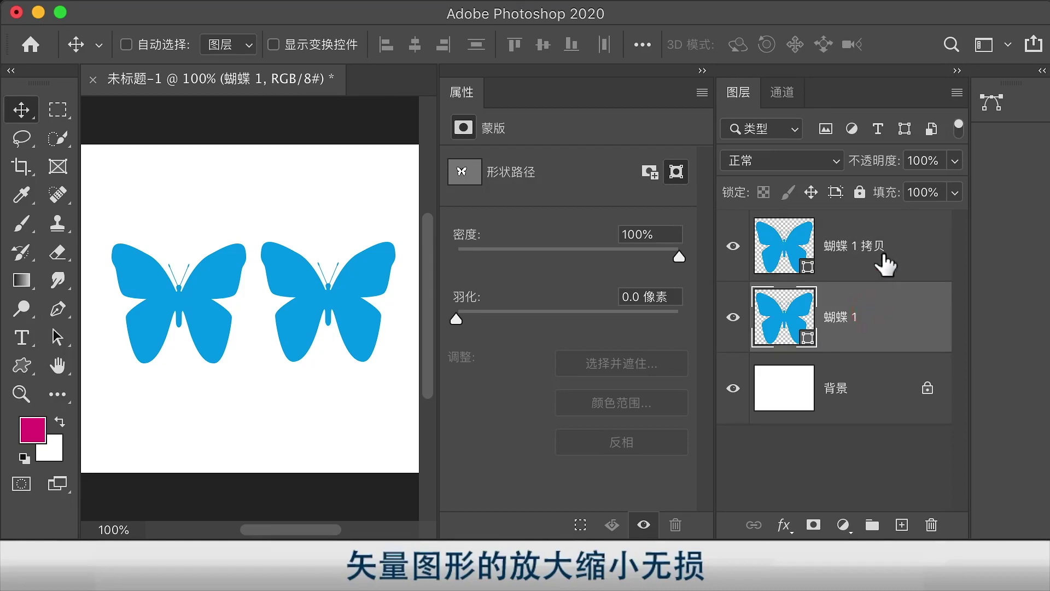
click(886, 261)
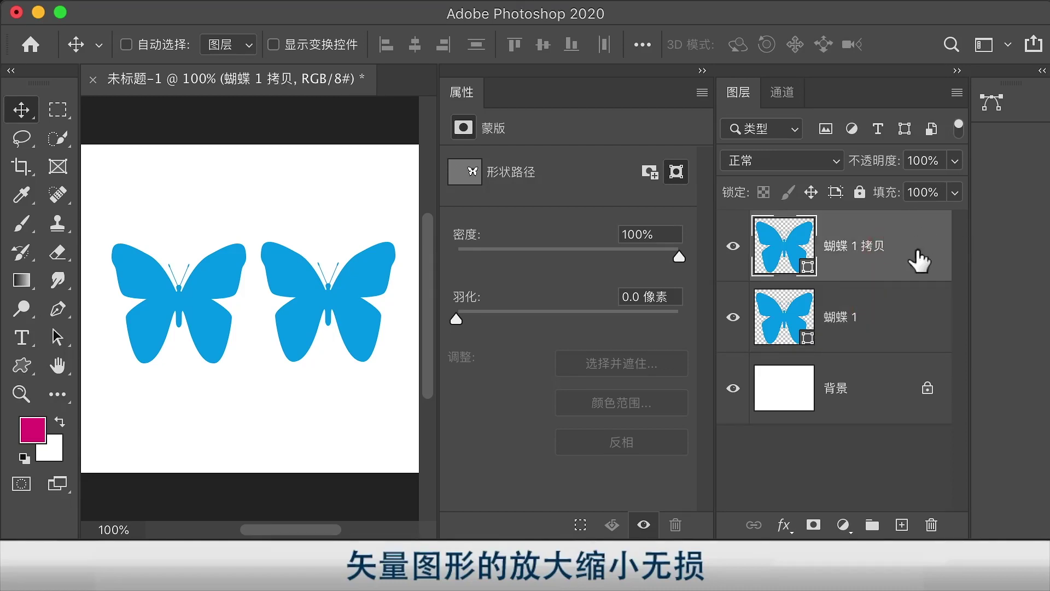
right_click(871, 232)
click(844, 255)
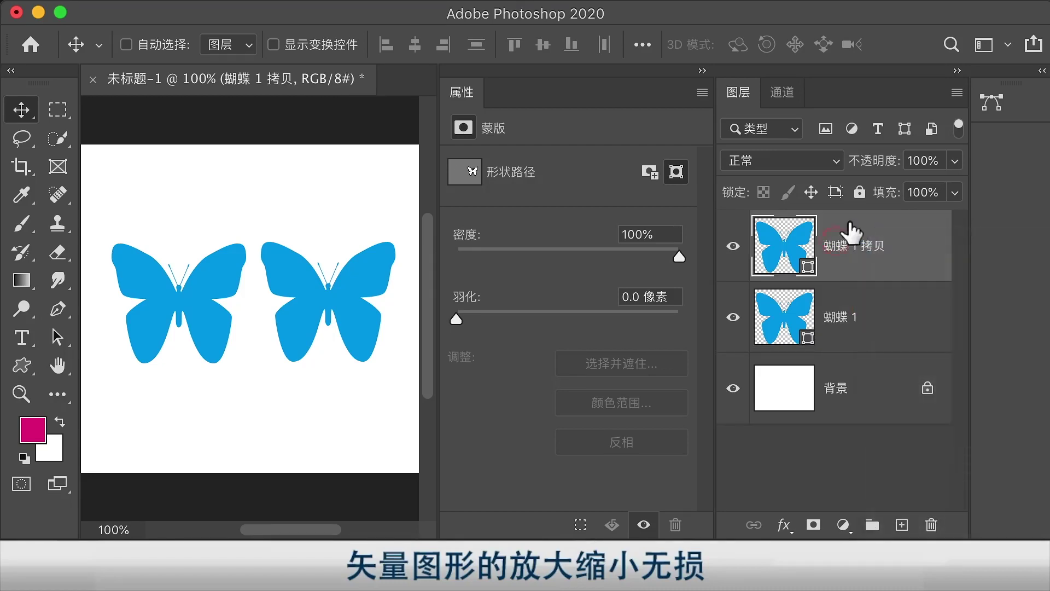
right_click(843, 217)
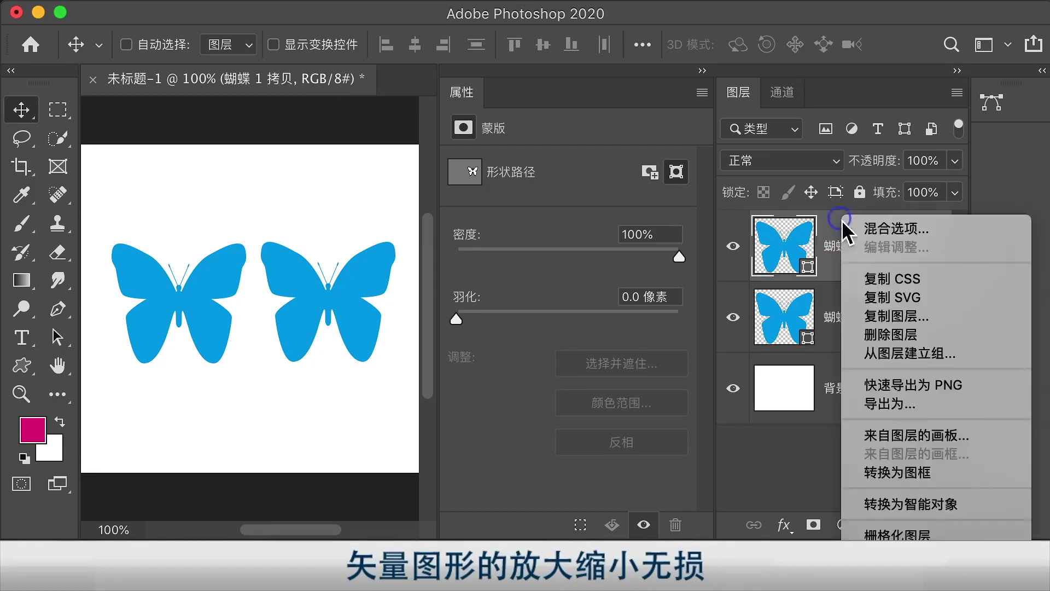
click(942, 536)
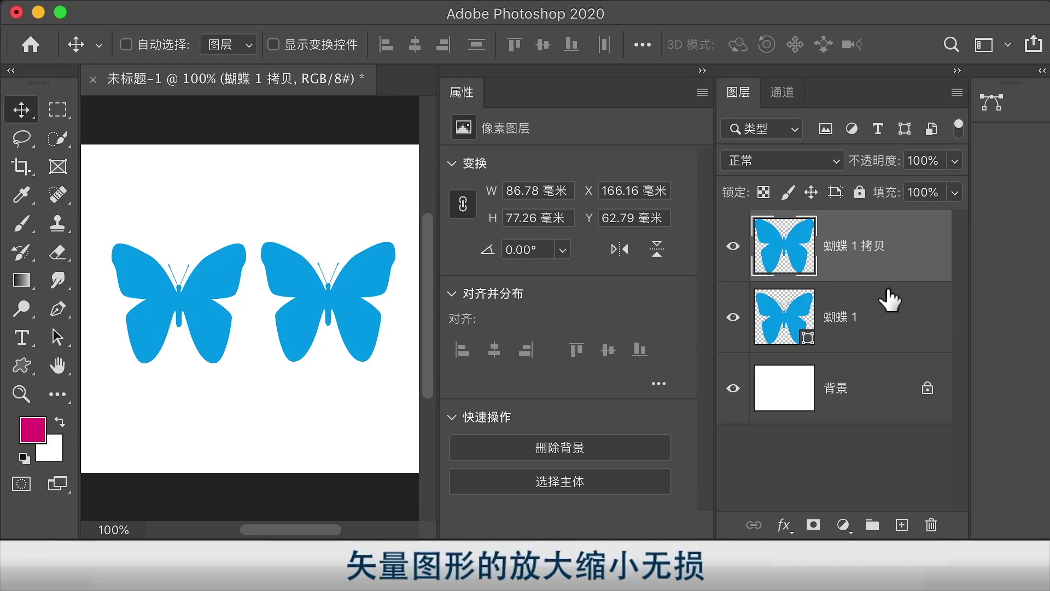
Select both butterfly layers and scale them down together proportionally about their centre to about 9.4%.
click(885, 249)
super+click(888, 301)
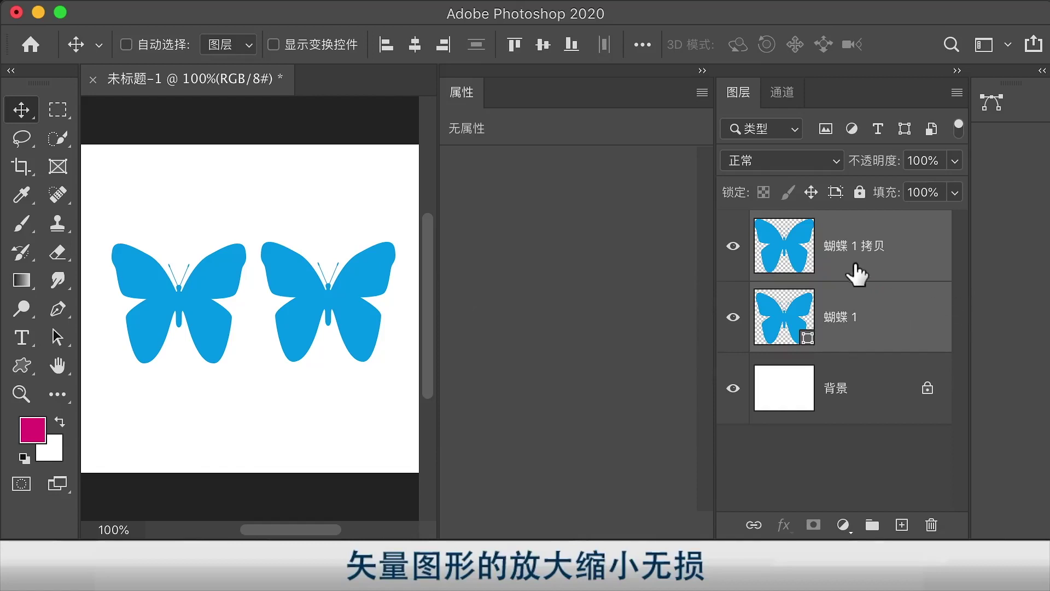
key(super+t)
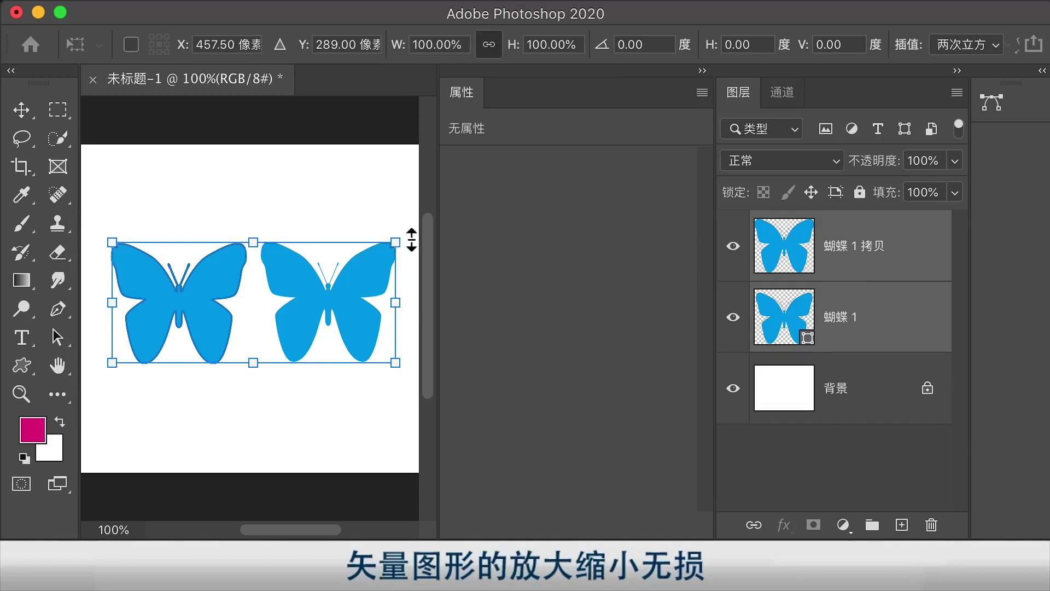
drag(394, 241, 281, 332)
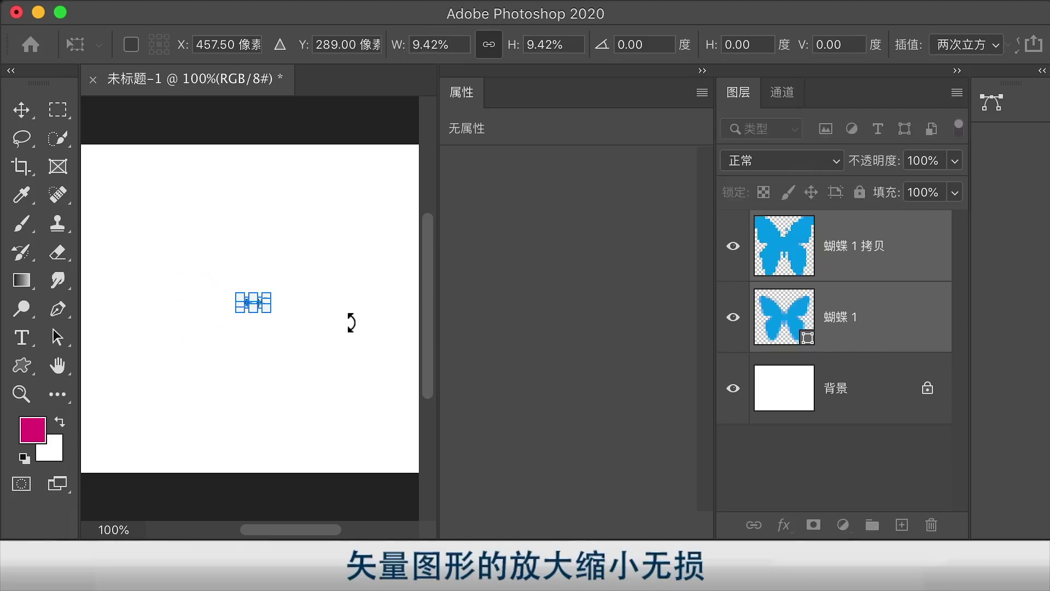
key(Return)
Examine the edges of the two shrunken butterflies at high magnification, comparing the vector shape with the rasterized copy.
key(z)
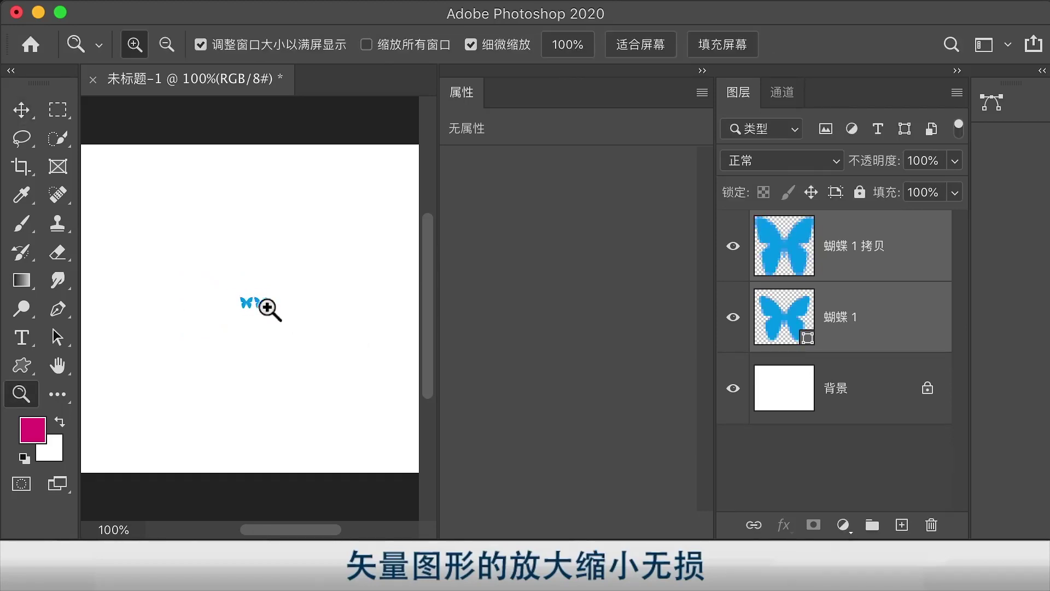
click(254, 310)
click(251, 313)
click(250, 312)
click(250, 313)
click(251, 312)
click(250, 312)
click(250, 312)
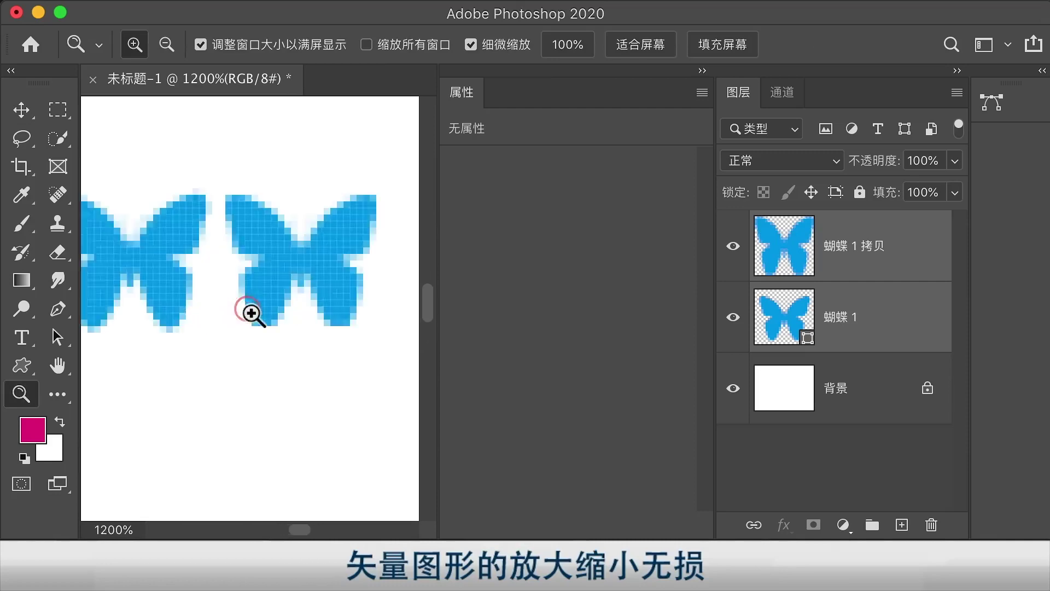
click(251, 312)
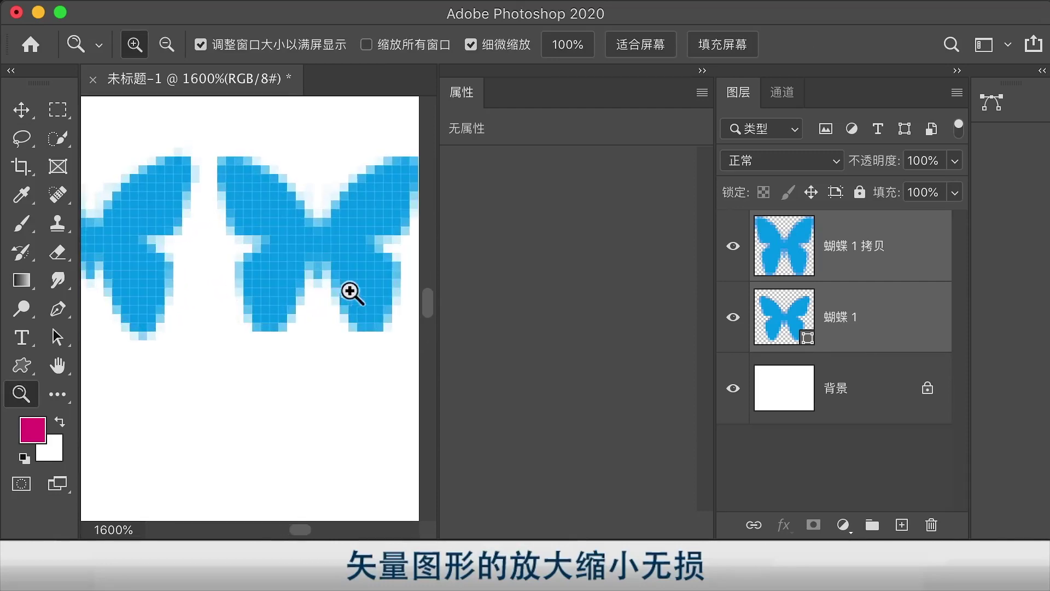
key(alt)
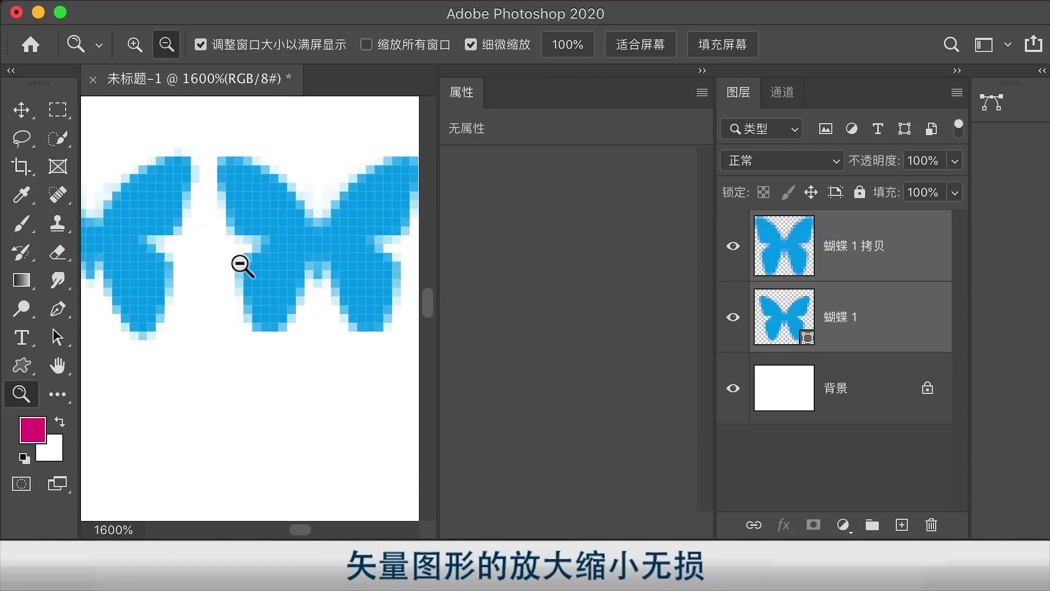
alt+click(227, 258)
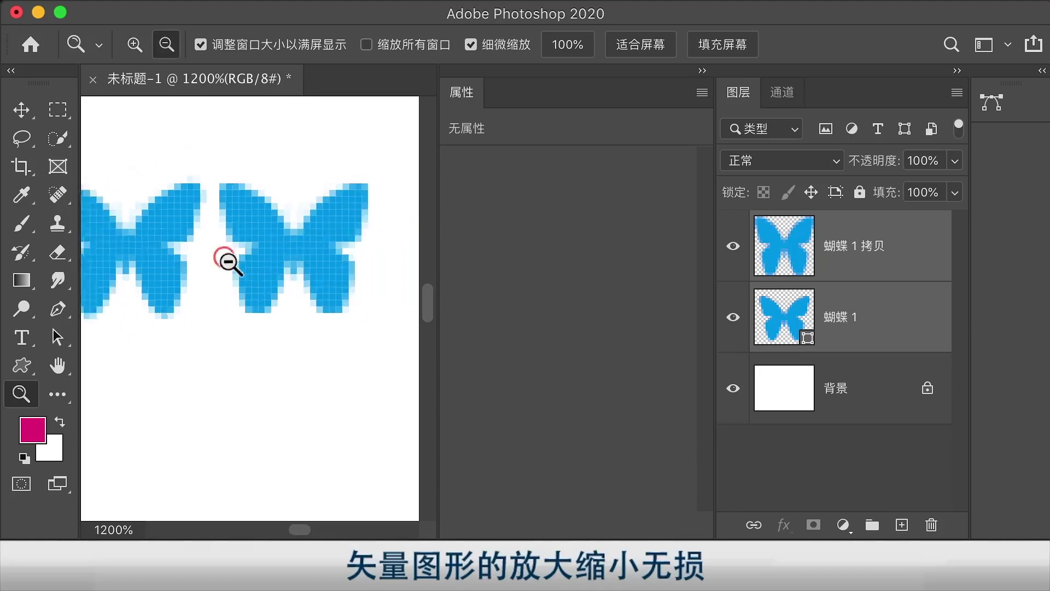
alt+click(228, 260)
click(157, 250)
click(153, 247)
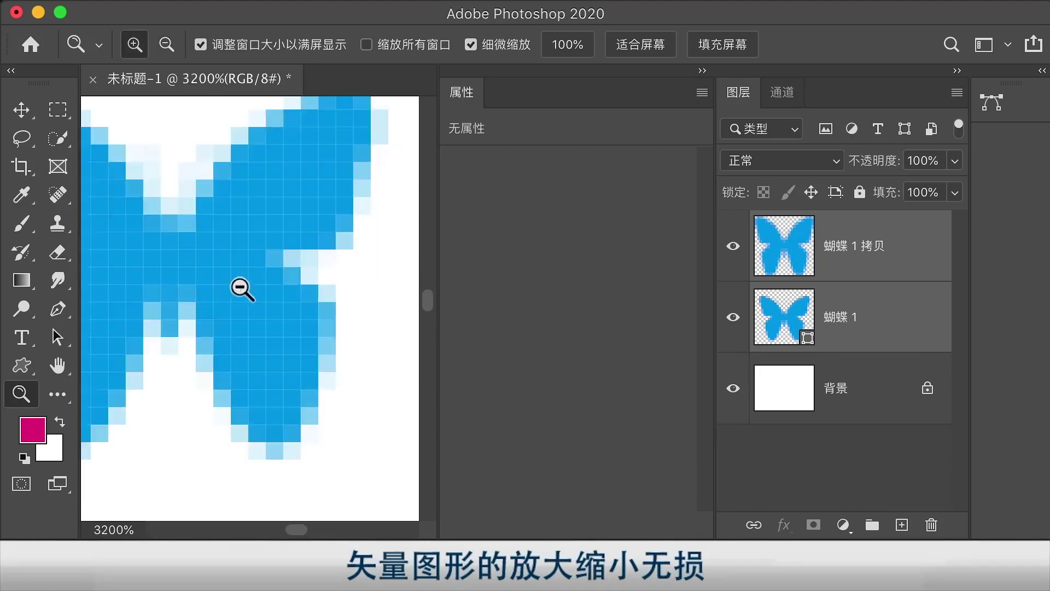
alt+click(241, 289)
alt+click(253, 275)
alt+click(304, 282)
alt+click(350, 283)
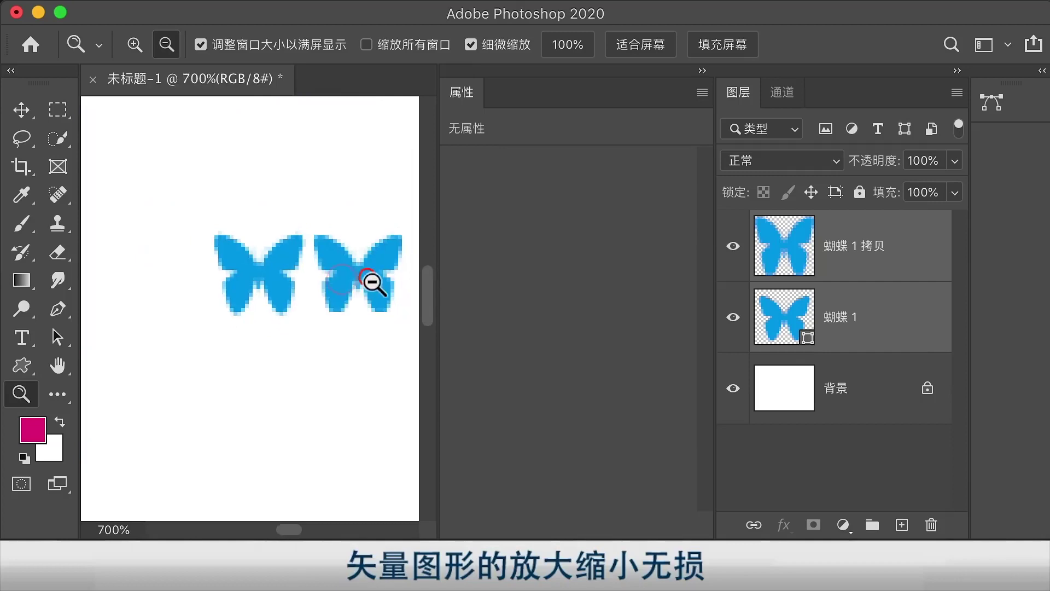
alt+click(393, 277)
alt+click(363, 277)
alt+click(359, 277)
alt+click(361, 280)
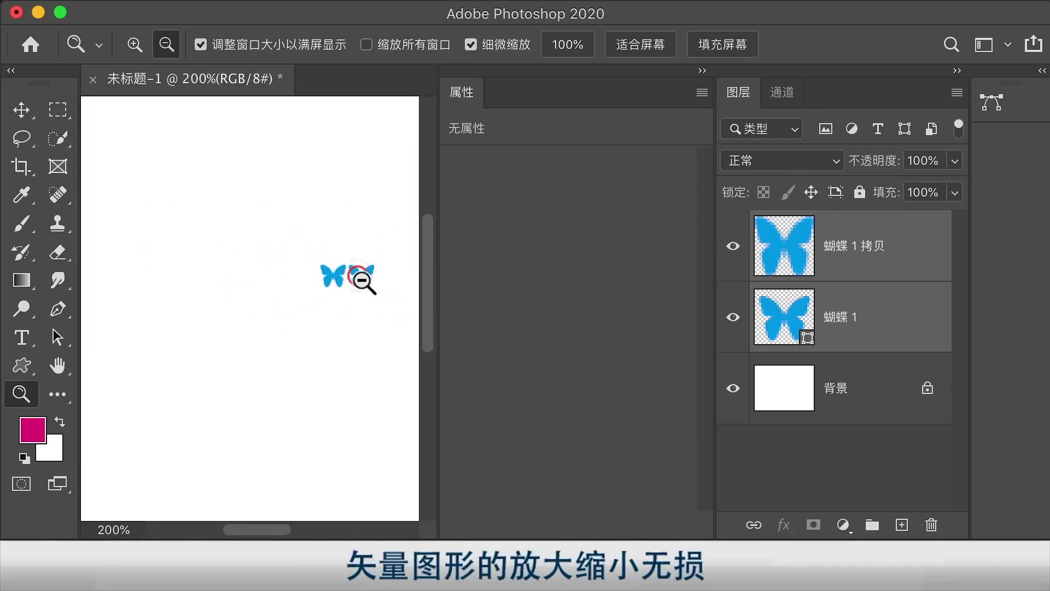
alt+click(359, 278)
alt+click(359, 276)
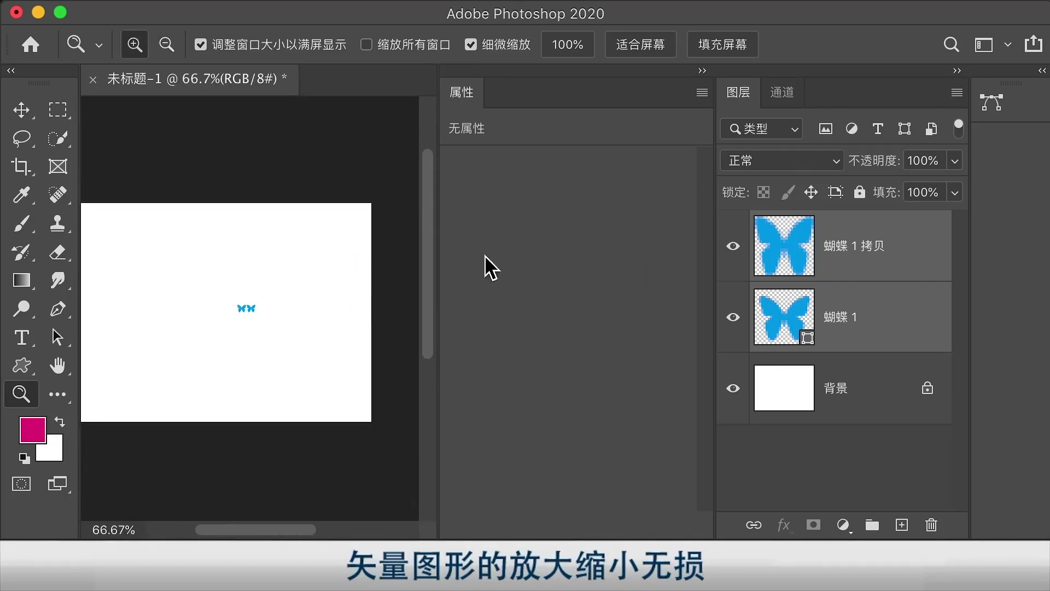
Scale both butterflies up together proportionally about their centre to about 1308%.
key(super+t)
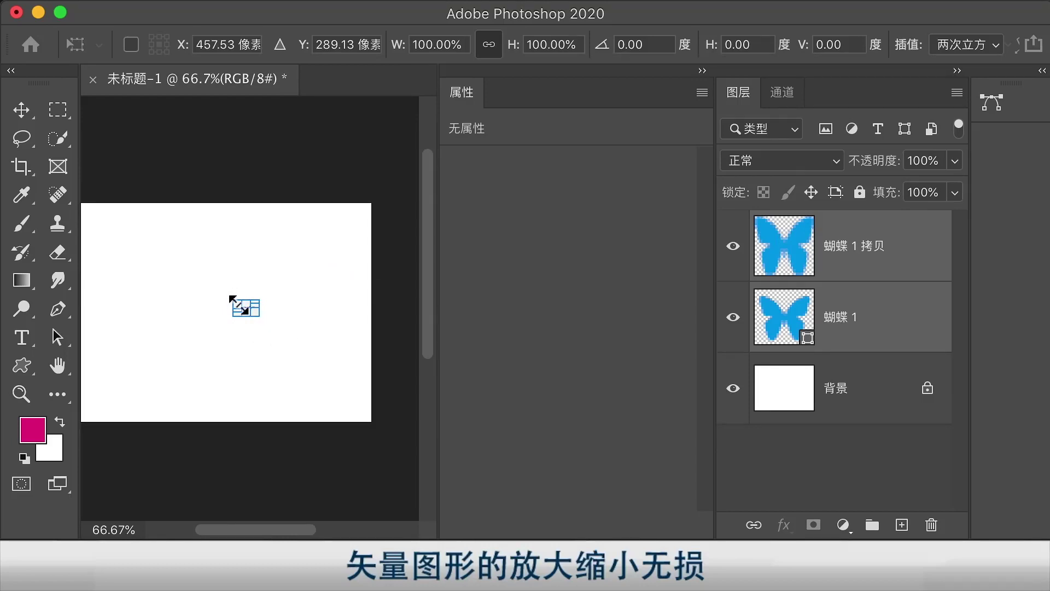
drag(238, 305, 127, 255)
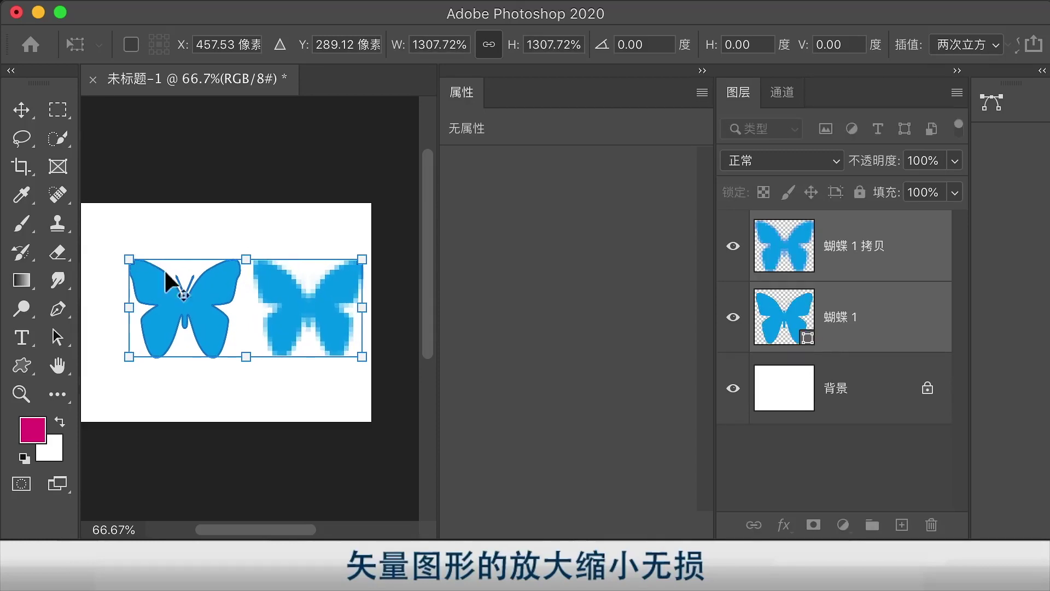
key(Return)
Compare the enlarged butterflies at 100% zoom, collapsing the properties display to see the whole canvas.
key(z)
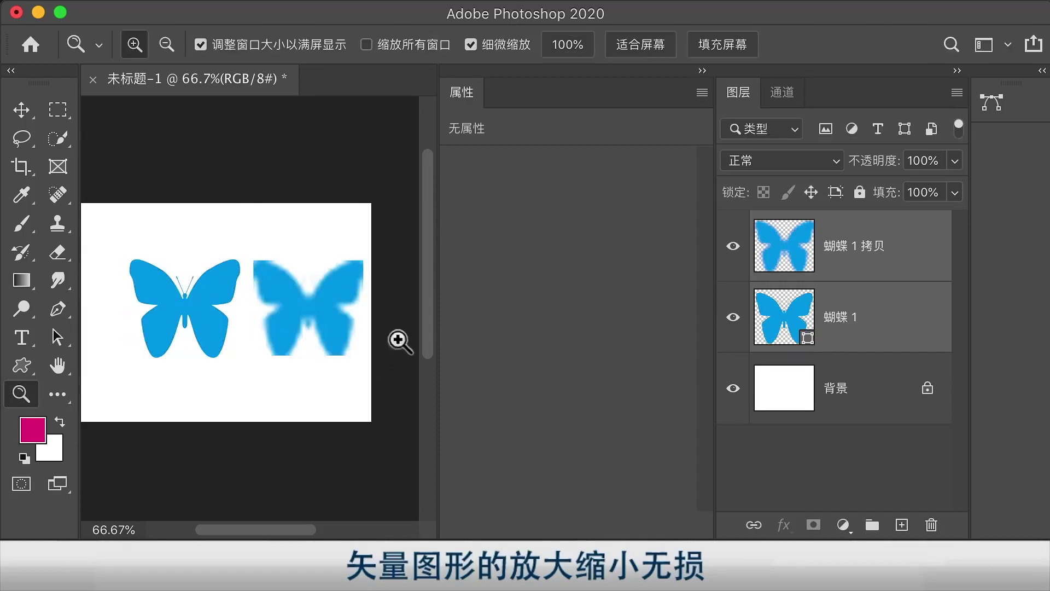
double_click(20, 392)
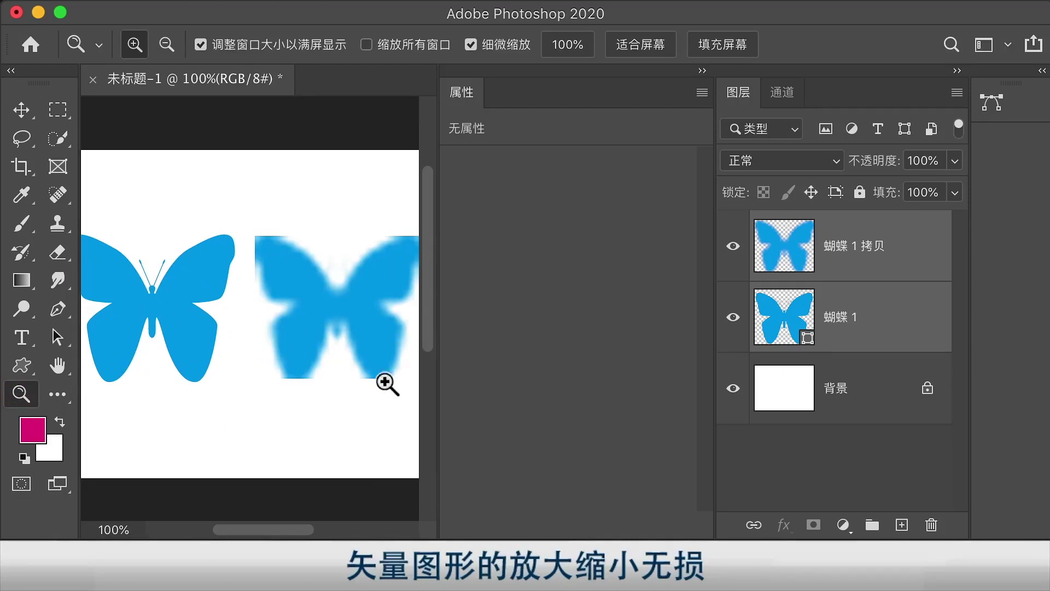
click(702, 71)
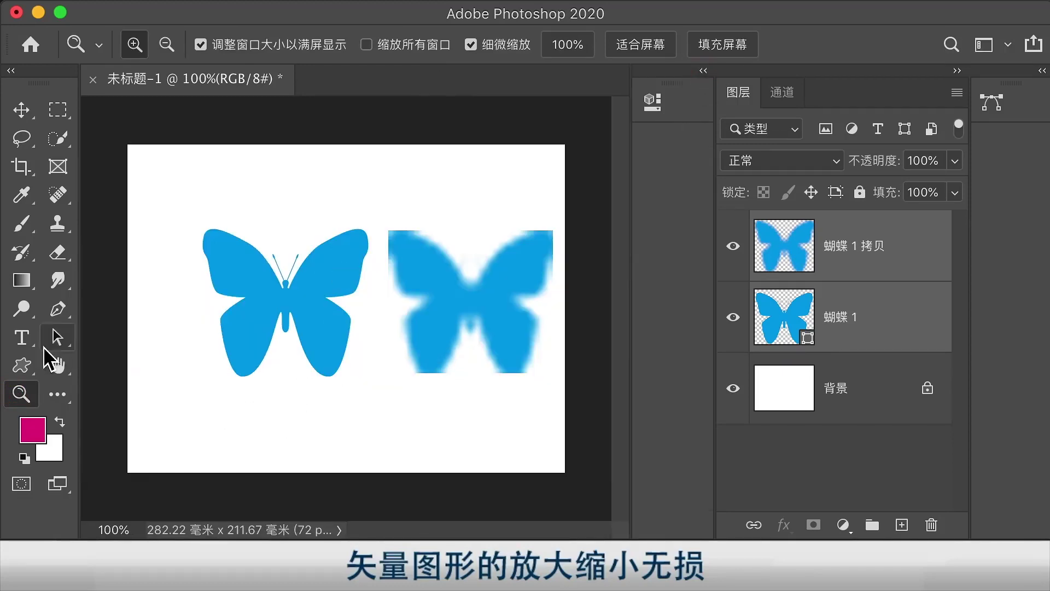
Select the vector 蝴蝶 1 layer and toggle its visibility to identify its butterfly on the canvas.
click(22, 110)
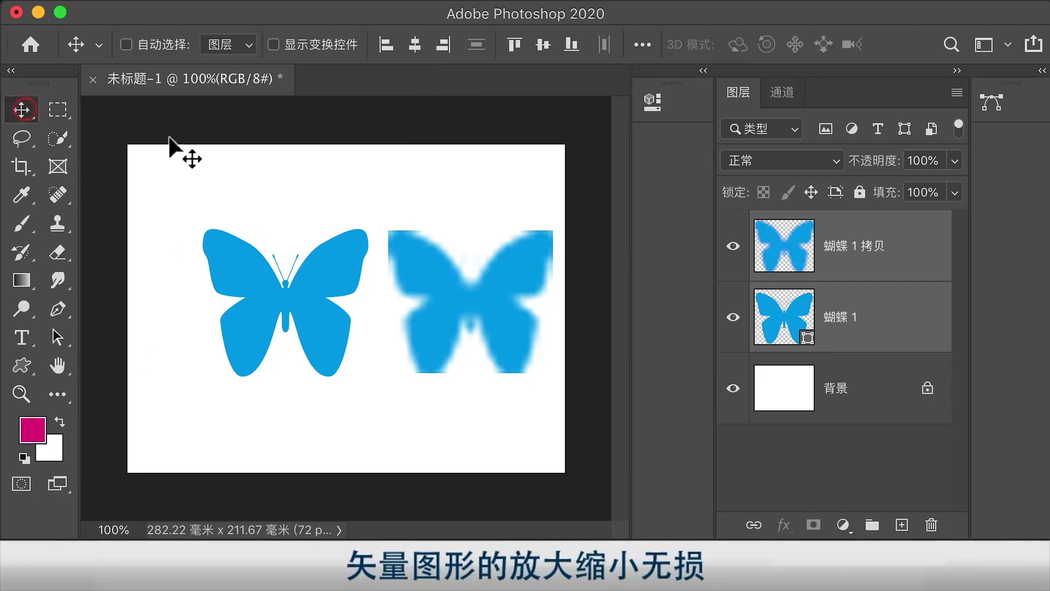
click(890, 316)
click(734, 317)
click(733, 317)
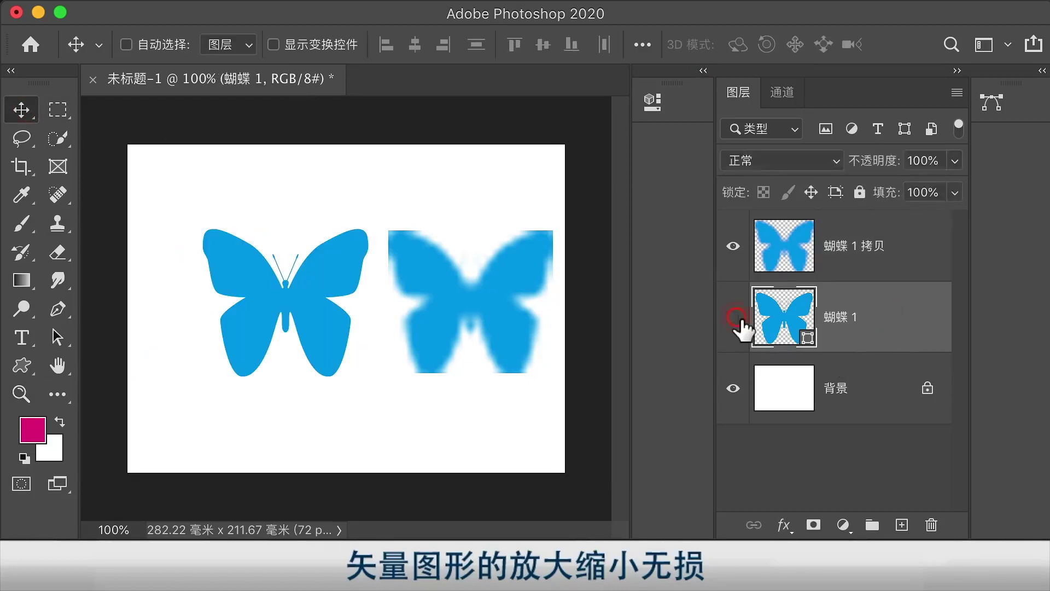
Toggle the visibility of the 蝴蝶 1 and 蝴蝶 1 拷贝 layers to match each one to its butterfly.
click(733, 317)
click(733, 318)
click(859, 326)
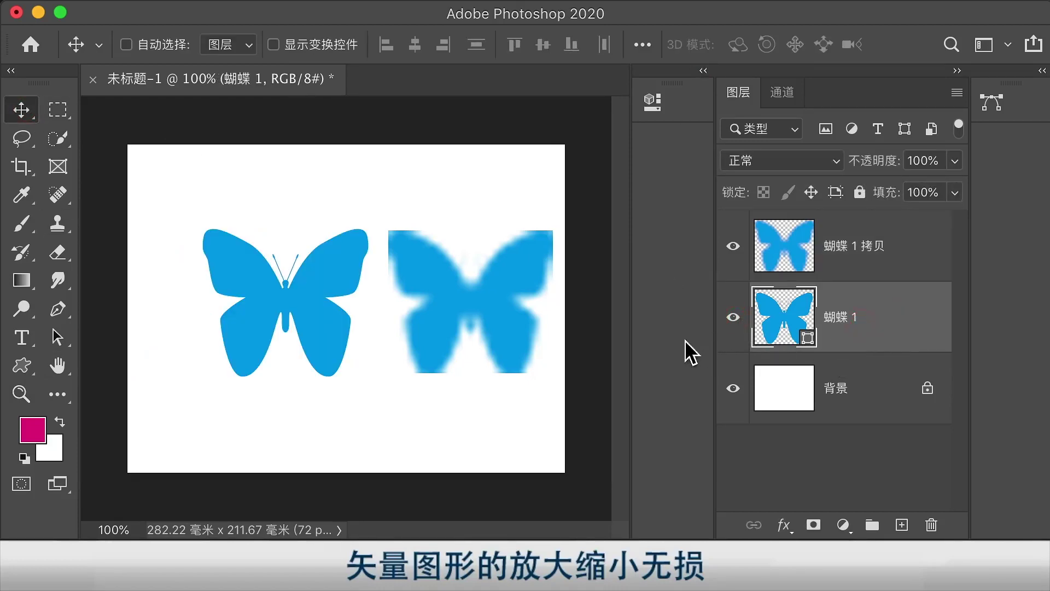
click(852, 250)
click(732, 245)
click(733, 245)
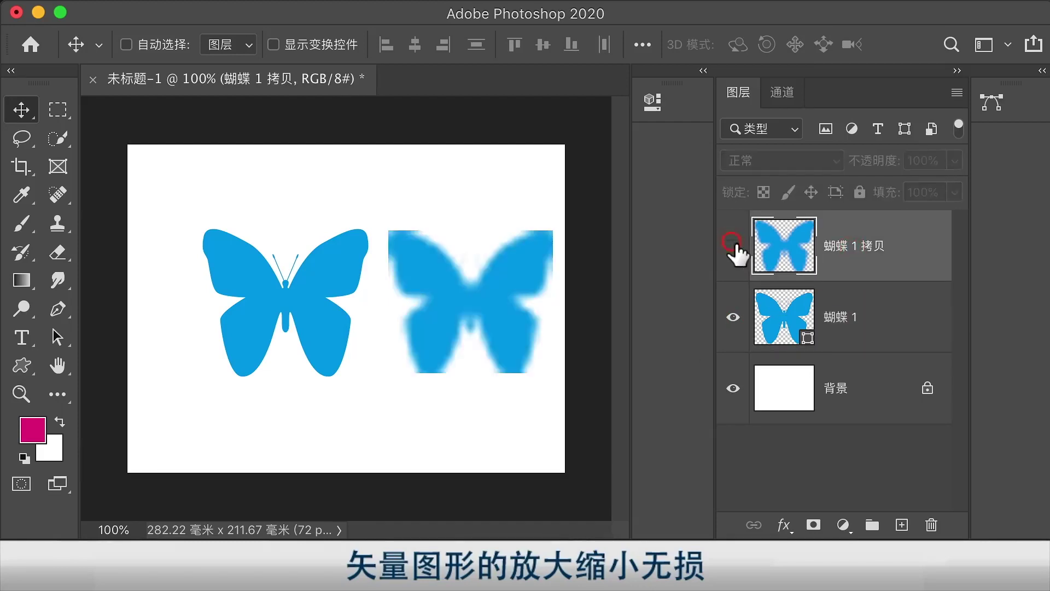
click(733, 246)
click(733, 246)
click(778, 247)
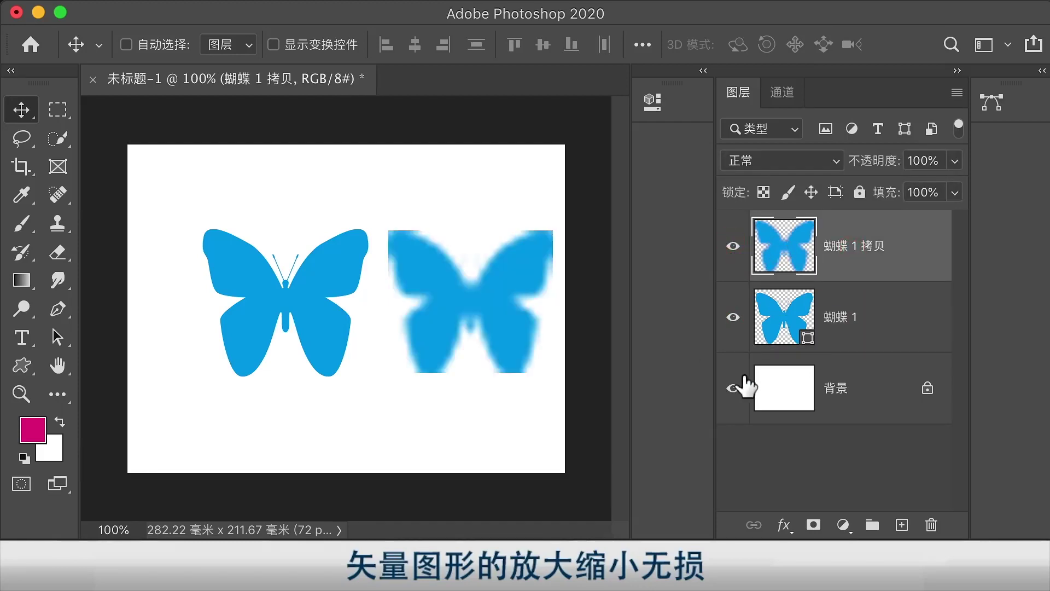
Select both butterfly layers and move the two butterflies together slightly to the left on the canvas.
click(859, 254)
click(886, 317)
drag(494, 340, 473, 343)
Hide the rasterized 蝴蝶 1 拷贝 layer to compare it with the vector 蝴蝶 1 layer.
click(855, 264)
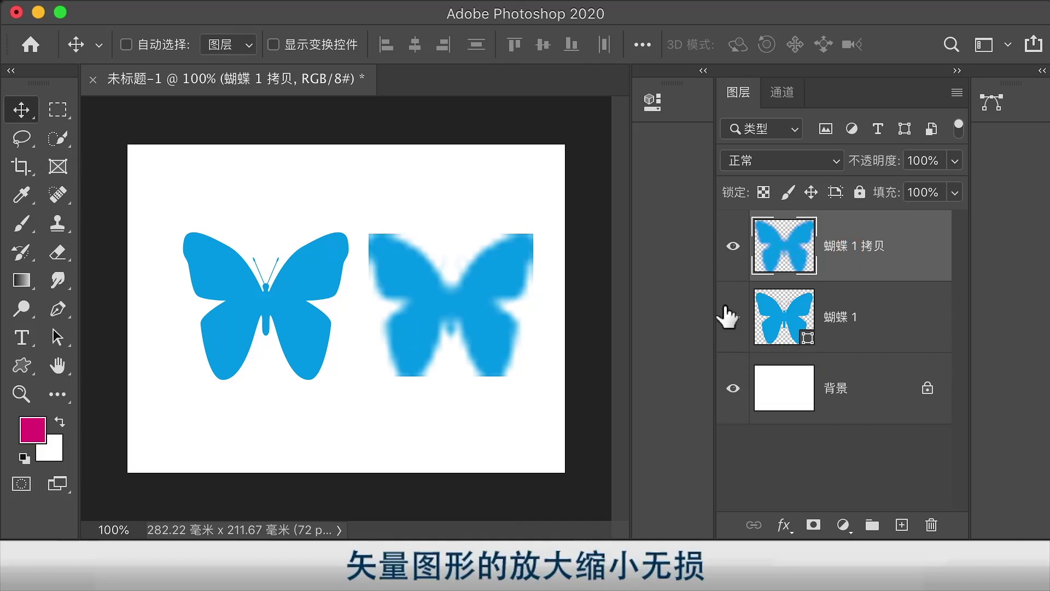
click(473, 300)
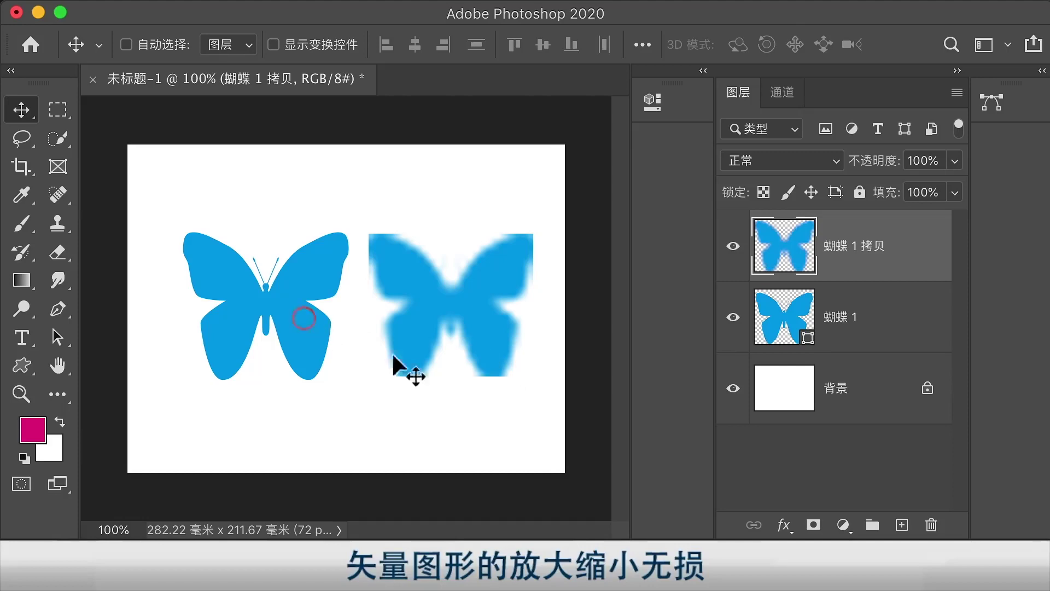
click(733, 245)
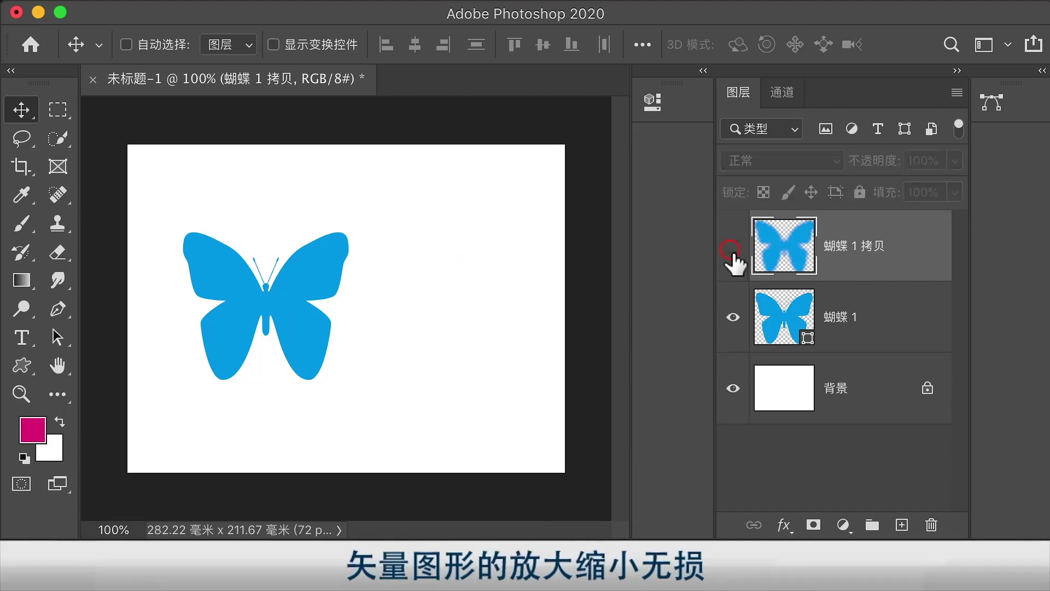
click(874, 329)
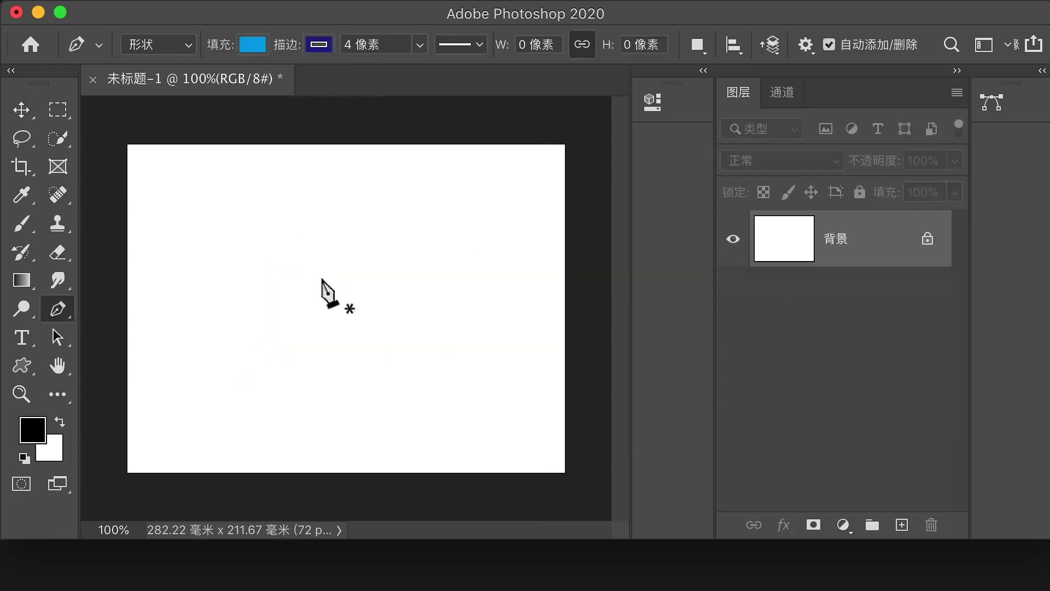
Draw a closed heart about 220 by 314 px with the Pen tool in shape mode near the canvas centre.
click(317, 431)
drag(269, 271, 300, 223)
click(323, 331)
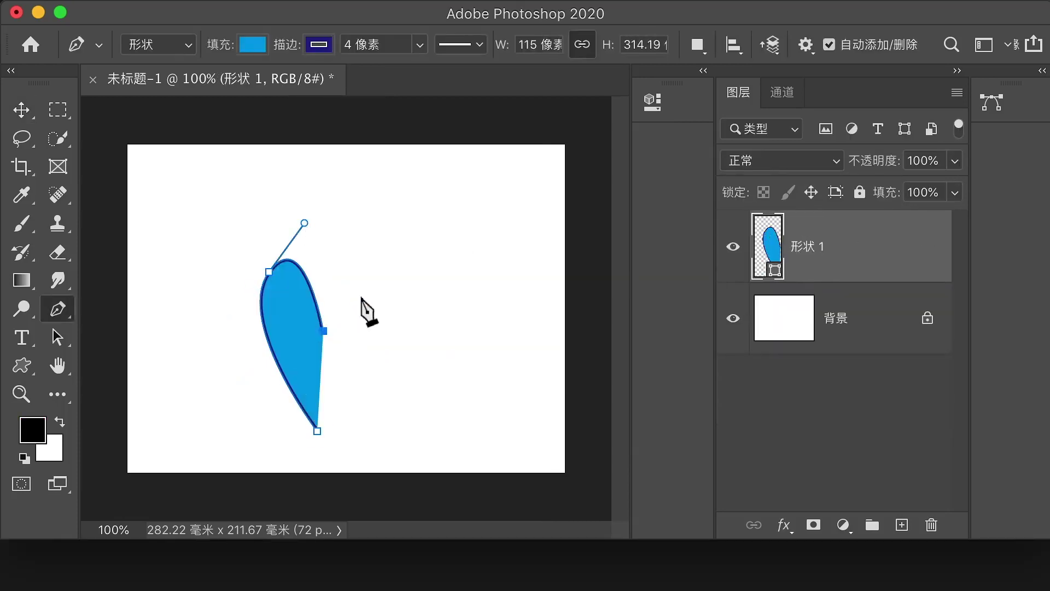
mouse_move(380, 294)
mouse_down()
mouse_move(388, 375)
mouse_move(334, 338)
mouse_up()
click(317, 431)
key(v)
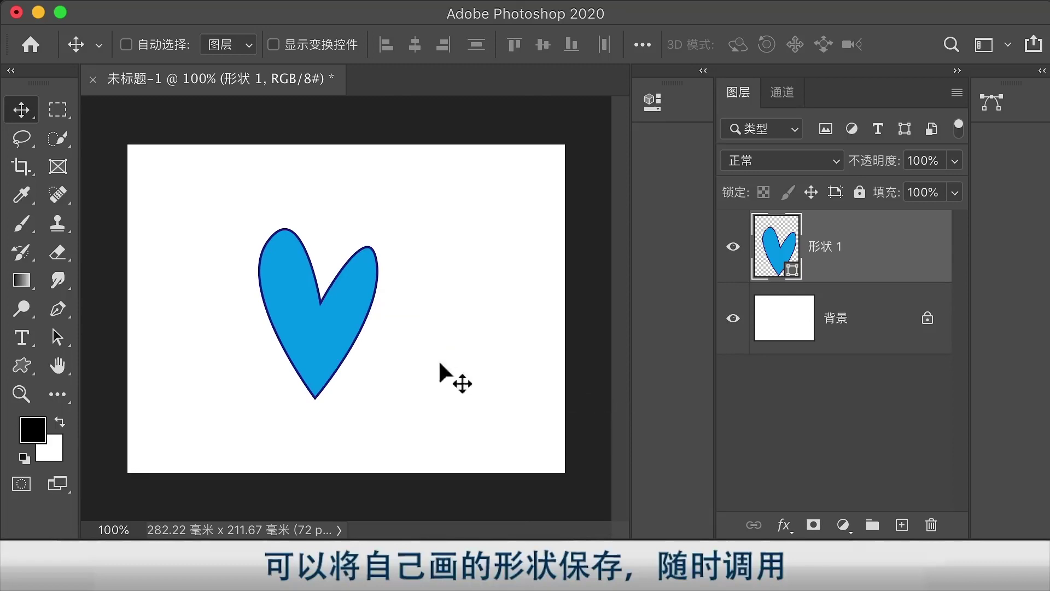
Define the drawn heart as a custom shape named 心.
click(56, 337)
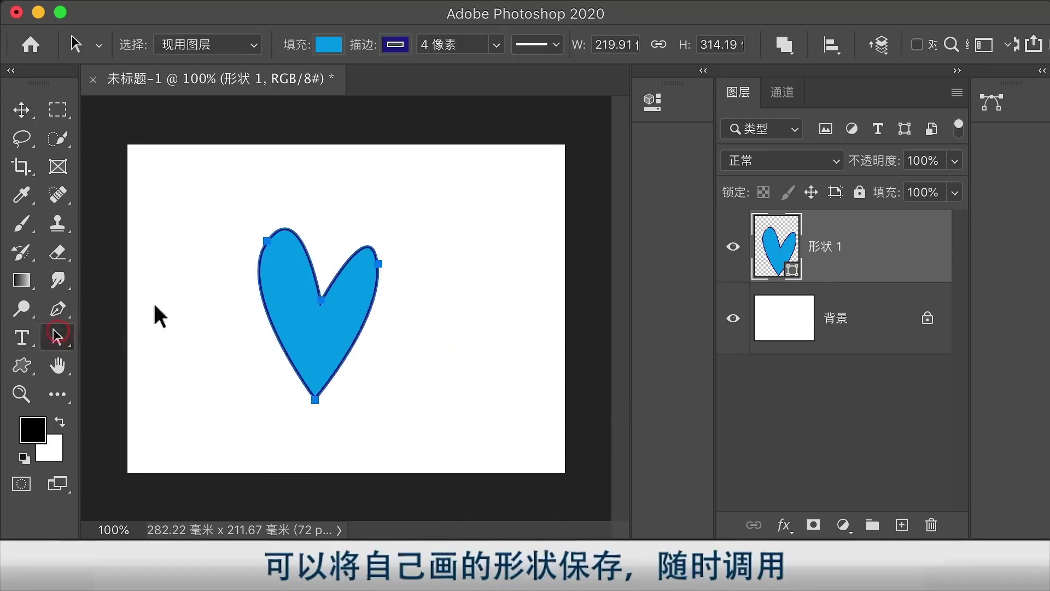
right_click(285, 275)
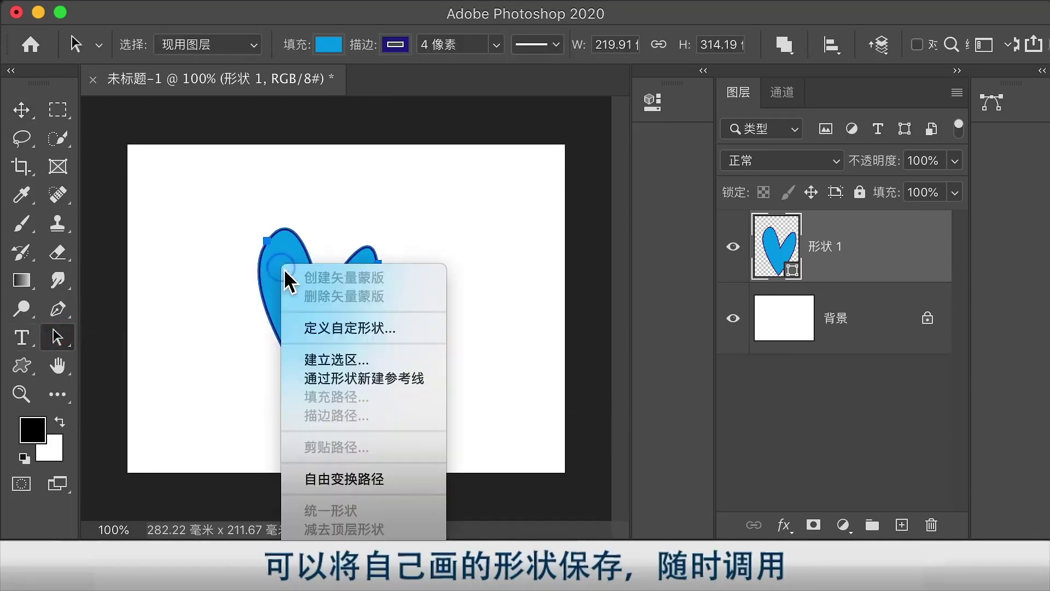
click(418, 327)
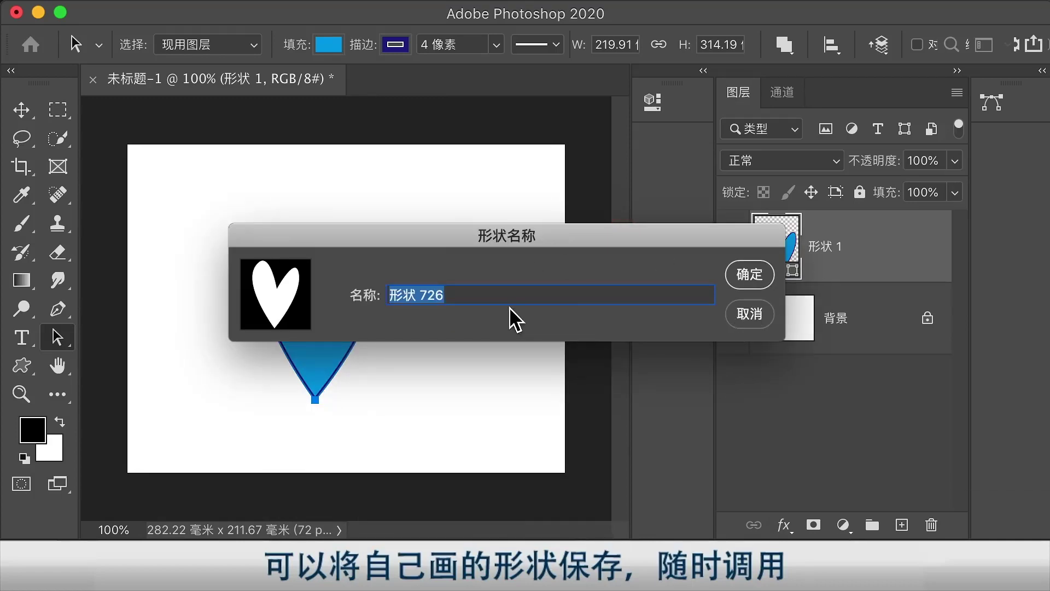
text(xin)
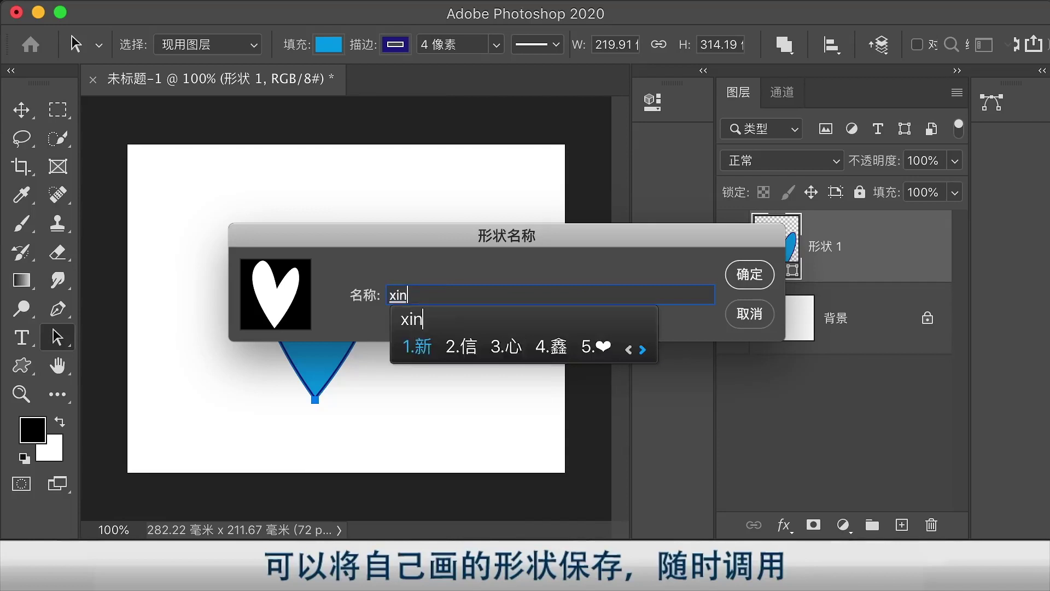
text(3)
click(753, 274)
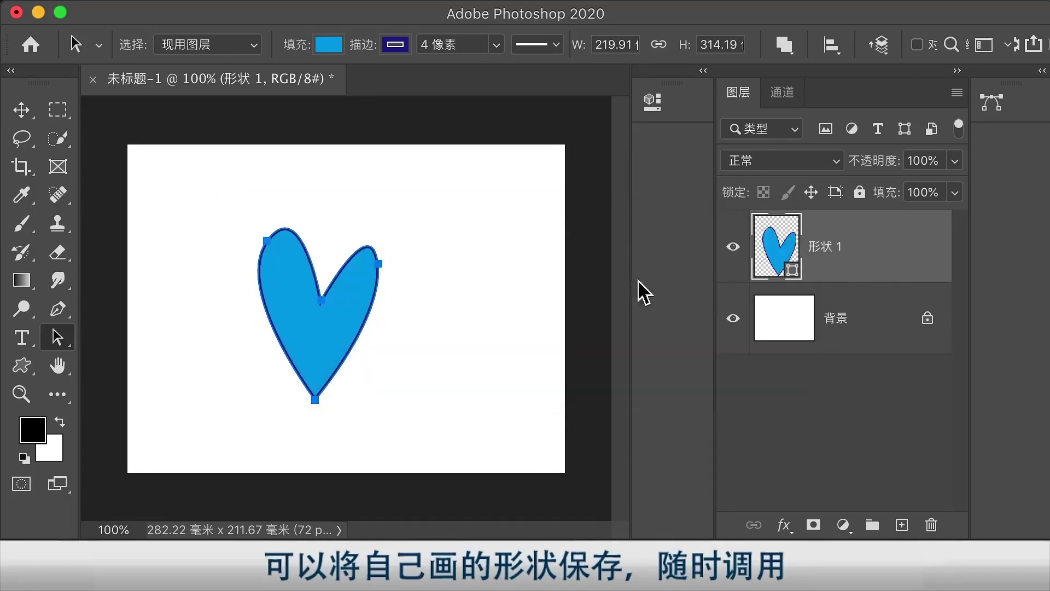
Activate the Custom Shape tool and choose the saved 心 shape at the end of the shape presets.
drag(22, 365, 139, 468)
click(894, 45)
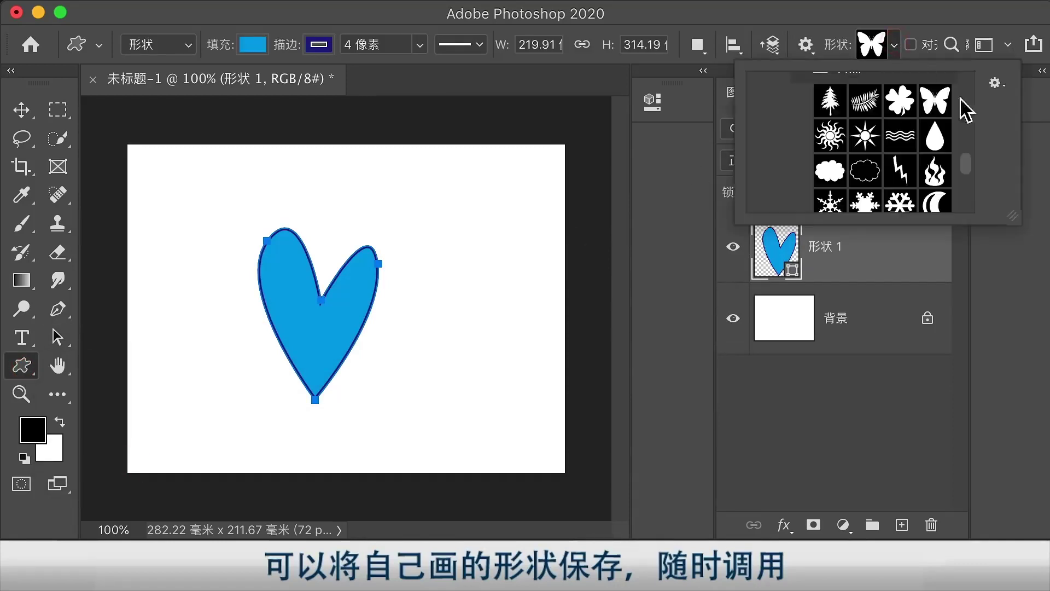
drag(973, 170, 968, 222)
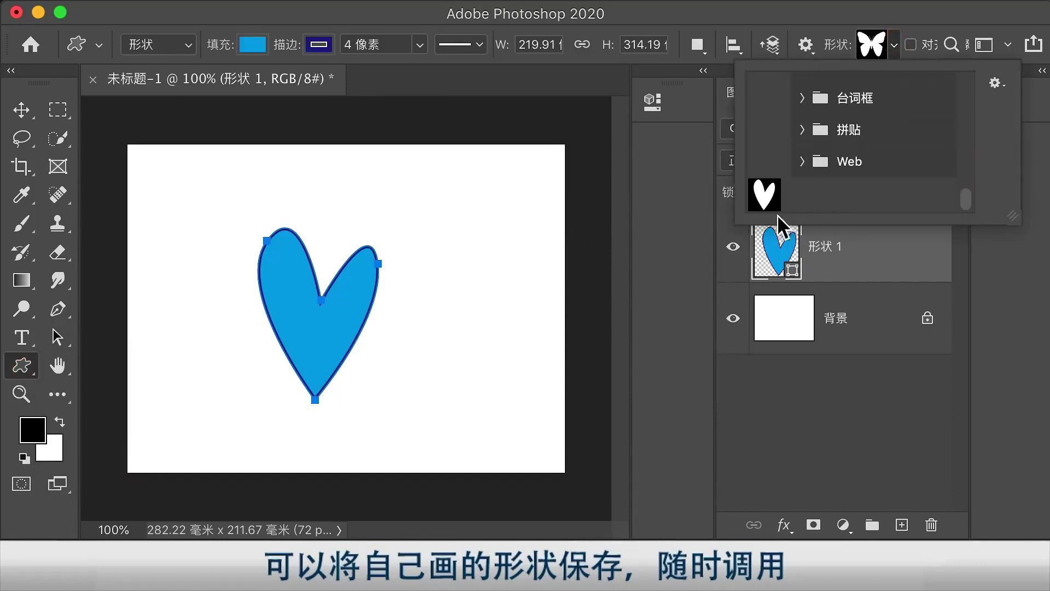
click(768, 197)
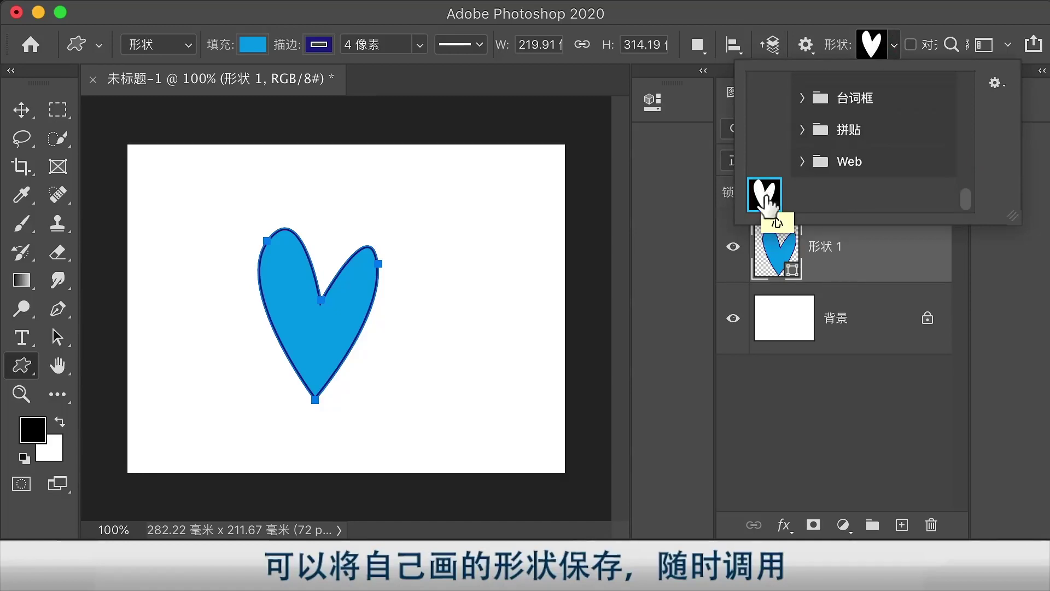
Scatter small hearts of varying sizes and proportions around the large heart using the 心 custom shape.
drag(478, 218, 500, 257)
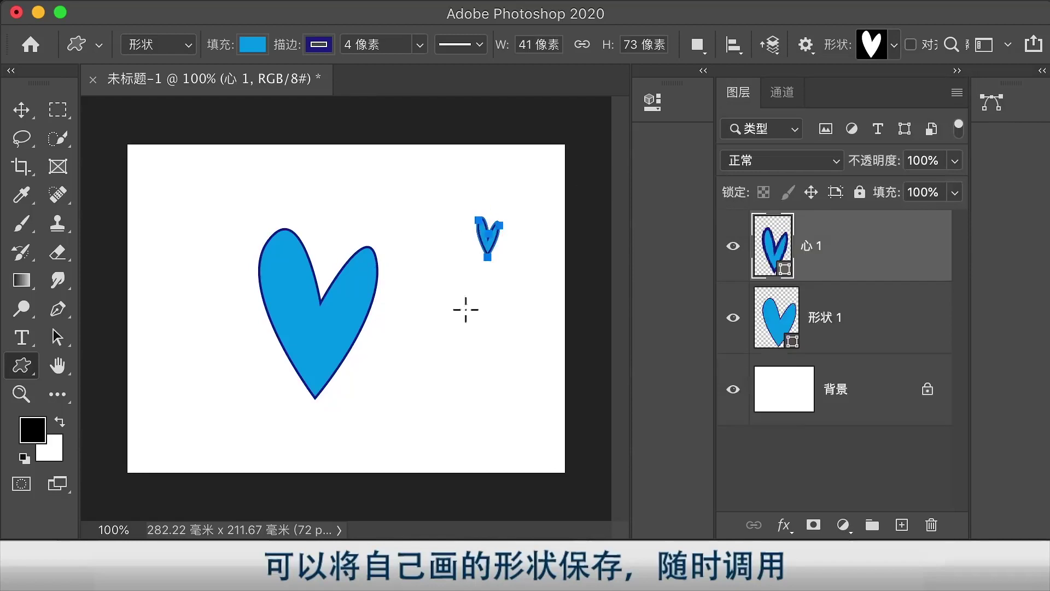
drag(437, 287, 542, 397)
drag(428, 390, 469, 429)
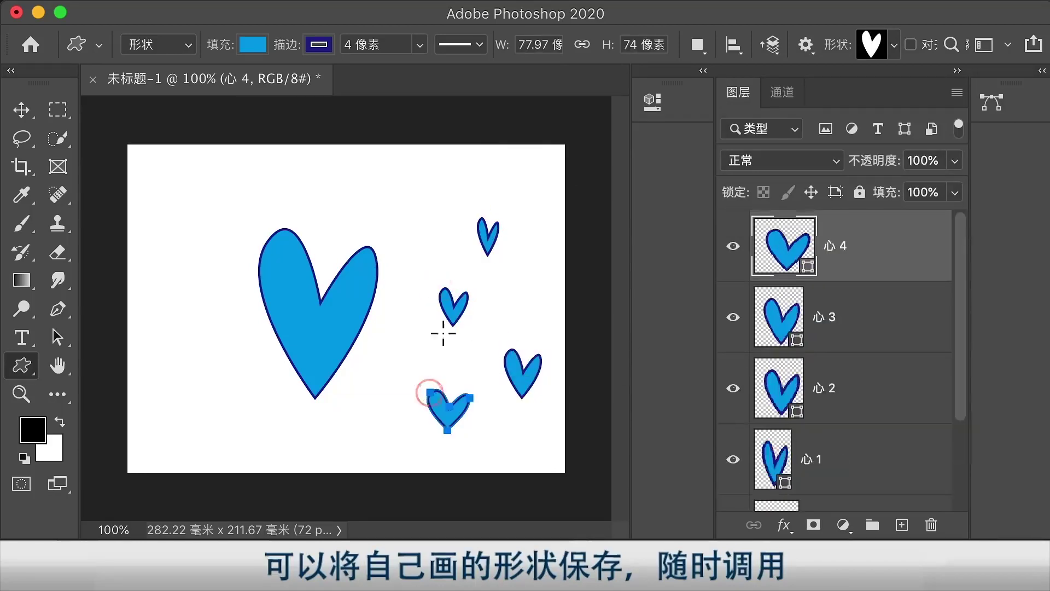
drag(387, 172, 436, 230)
drag(182, 195, 221, 246)
drag(171, 312, 215, 362)
drag(165, 420, 213, 451)
drag(229, 374, 373, 444)
drag(392, 342, 418, 379)
drag(318, 176, 359, 220)
drag(527, 253, 556, 309)
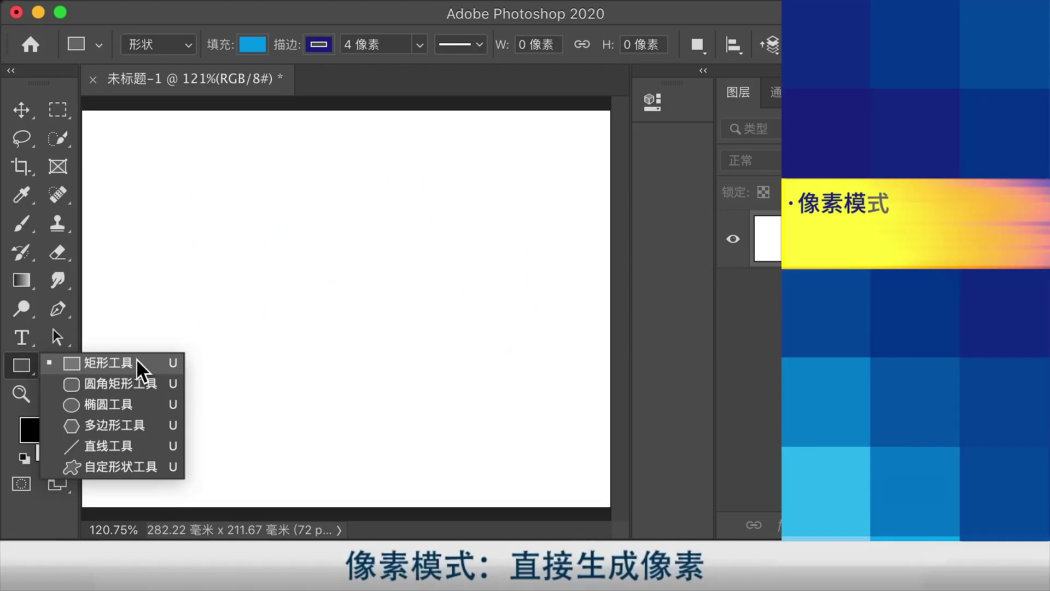
Set the Rectangle tool to 像素 mode and draw a black rectangle near the canvas's upper-left corner on the 背景 layer.
click(183, 46)
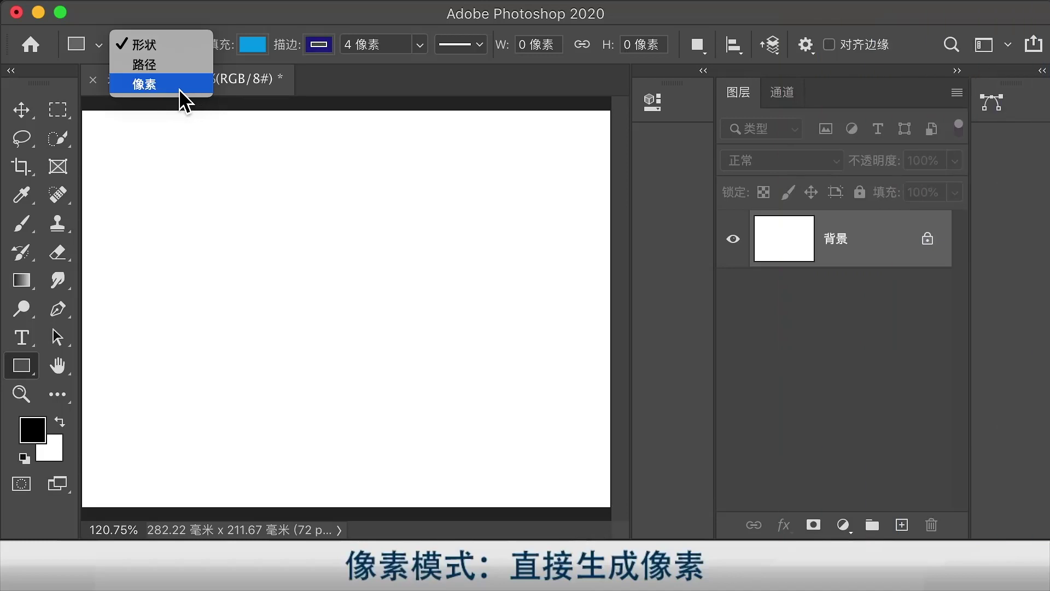
click(182, 98)
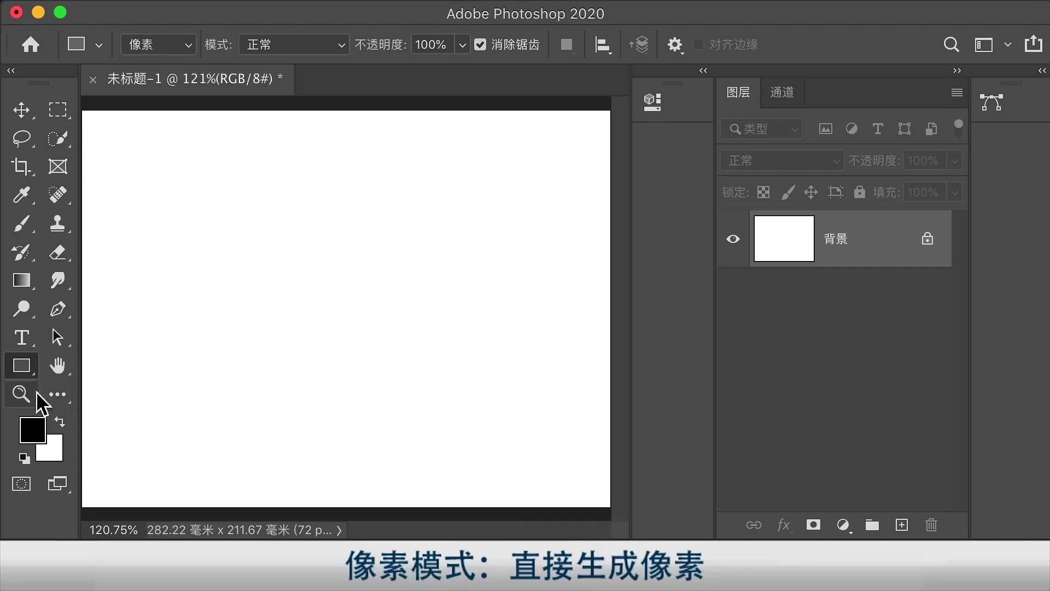
click(23, 363)
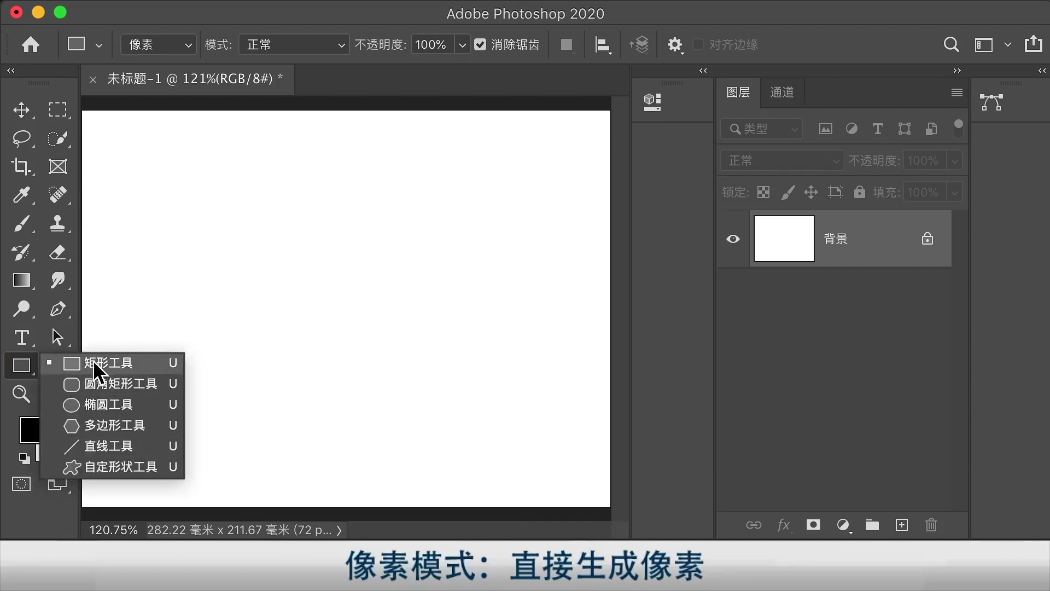
click(103, 364)
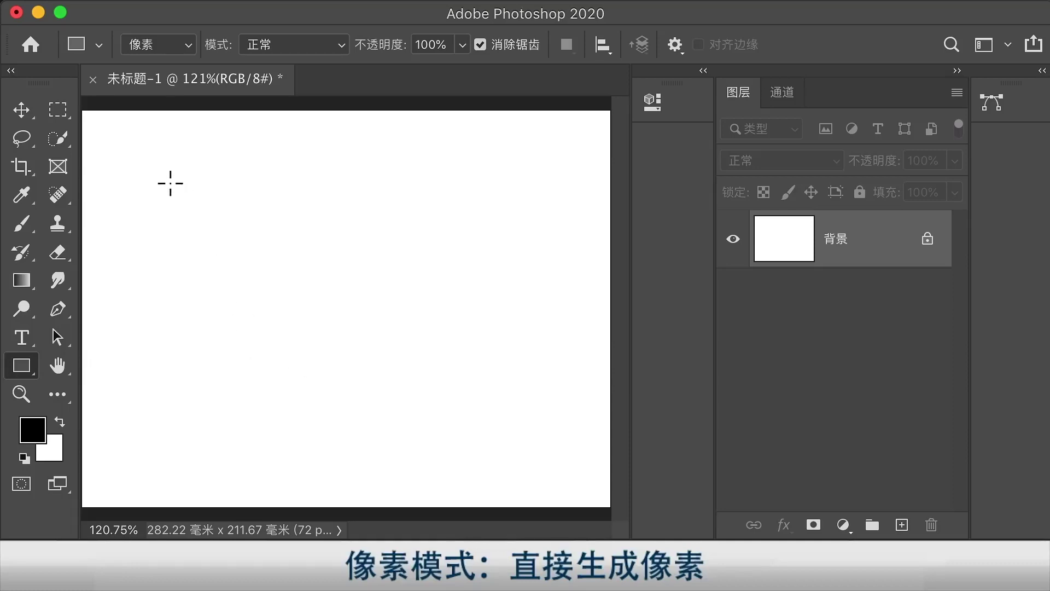
drag(164, 173, 236, 205)
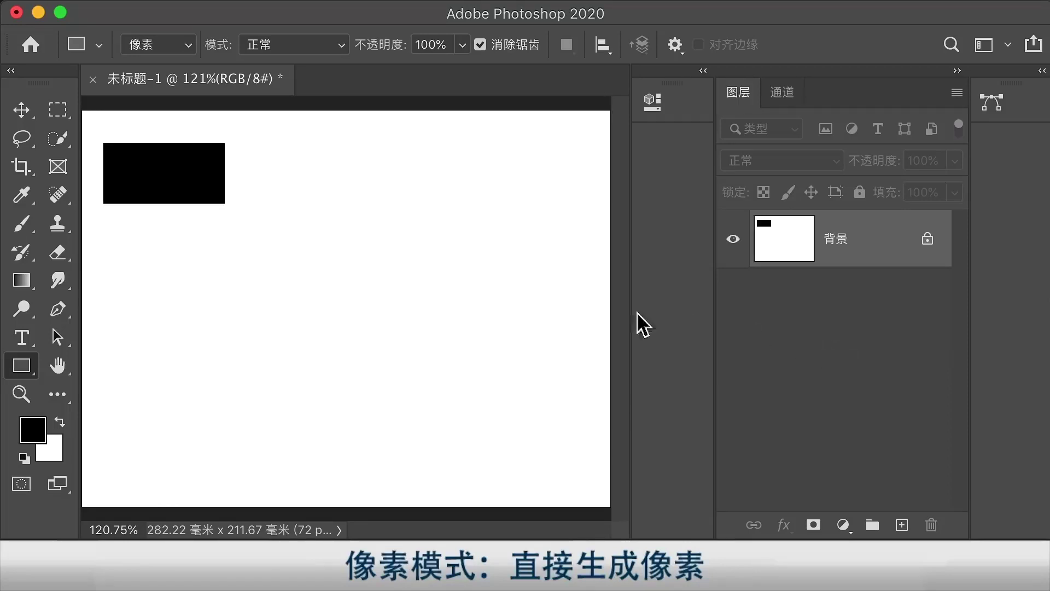
Set the foreground colour to red and draw the 心 custom shape in 像素 mode right of the centre of the 背景 layer.
right_click(22, 377)
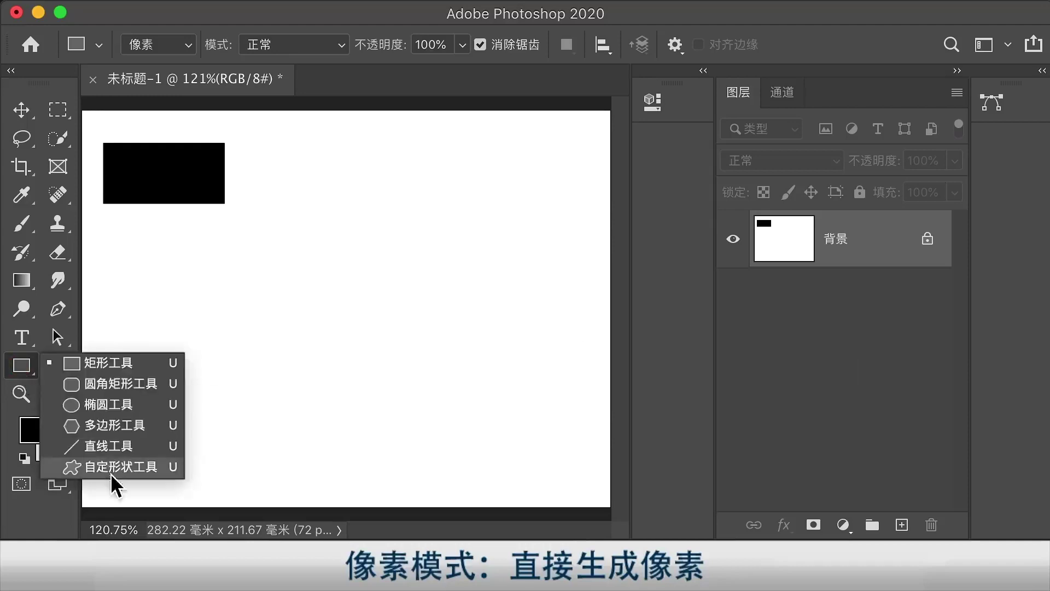
click(109, 468)
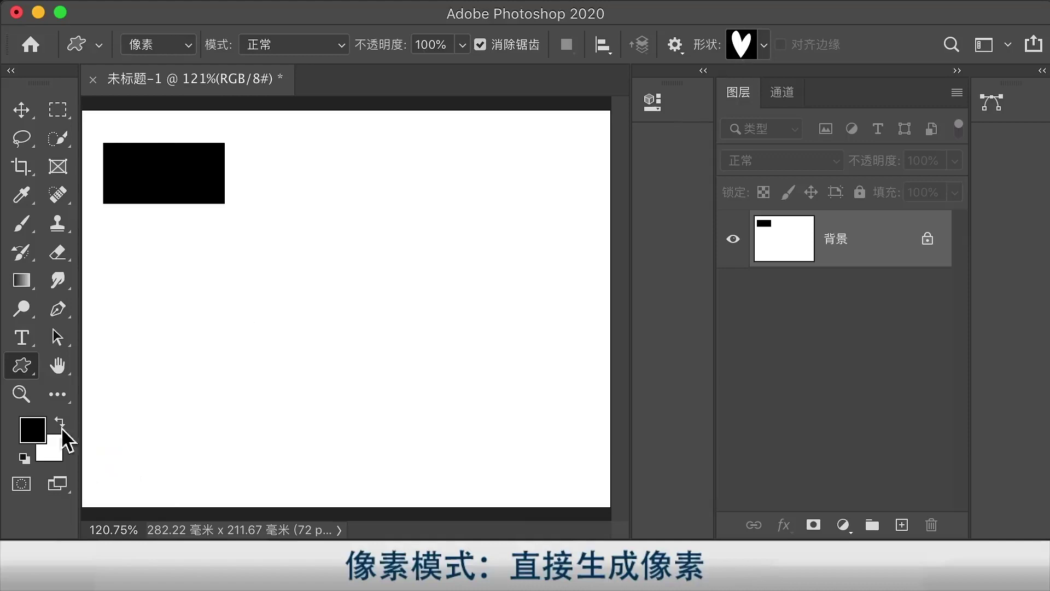
click(33, 429)
click(718, 220)
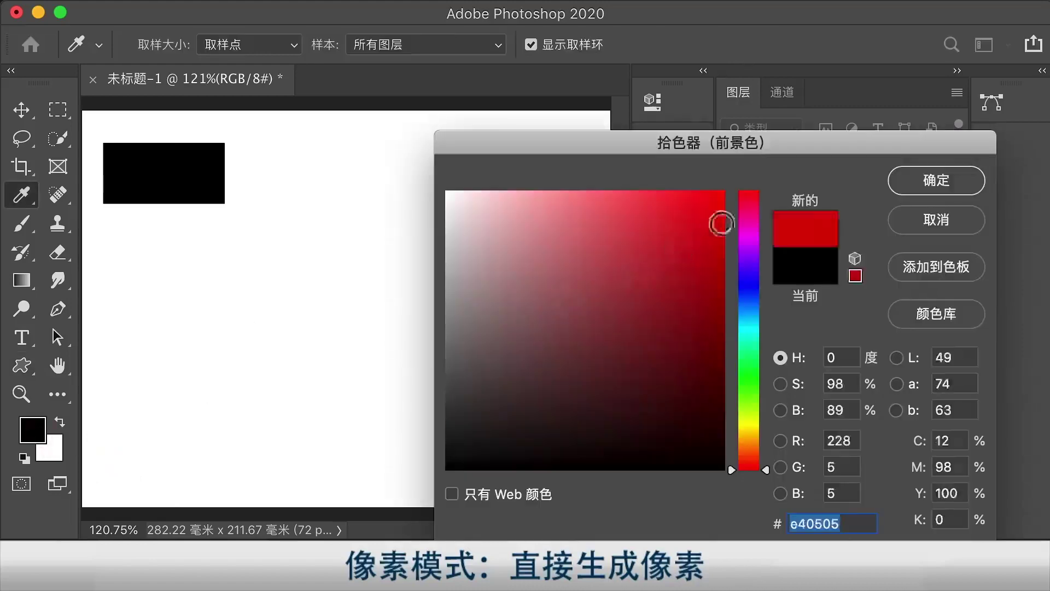
click(936, 180)
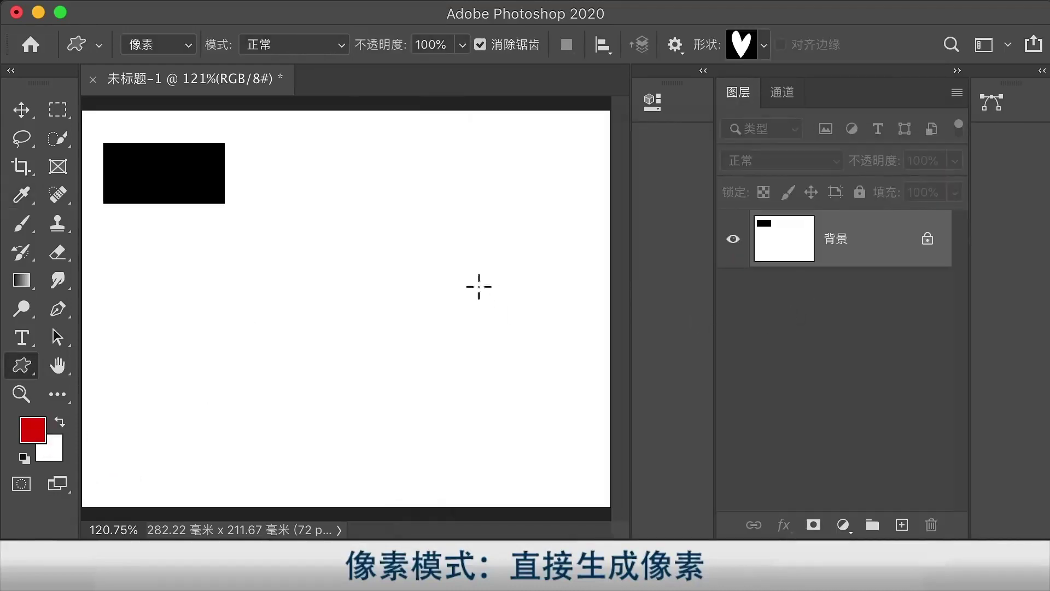
drag(394, 269, 502, 370)
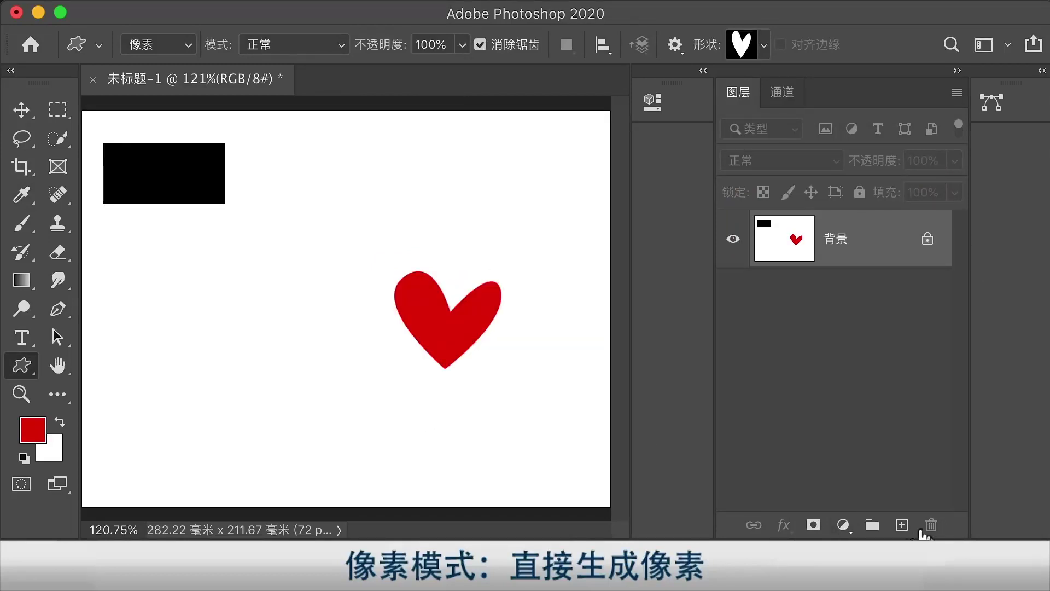
Create a new layer and draw two more red hearts on it, above and below the first one's left side.
click(901, 525)
drag(299, 178, 366, 304)
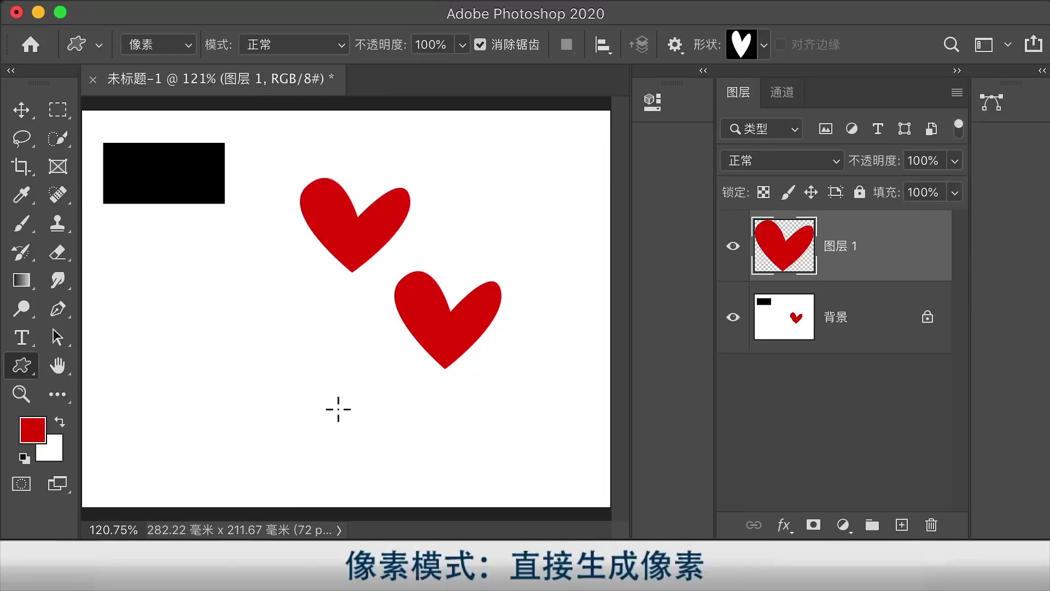
drag(327, 334, 391, 426)
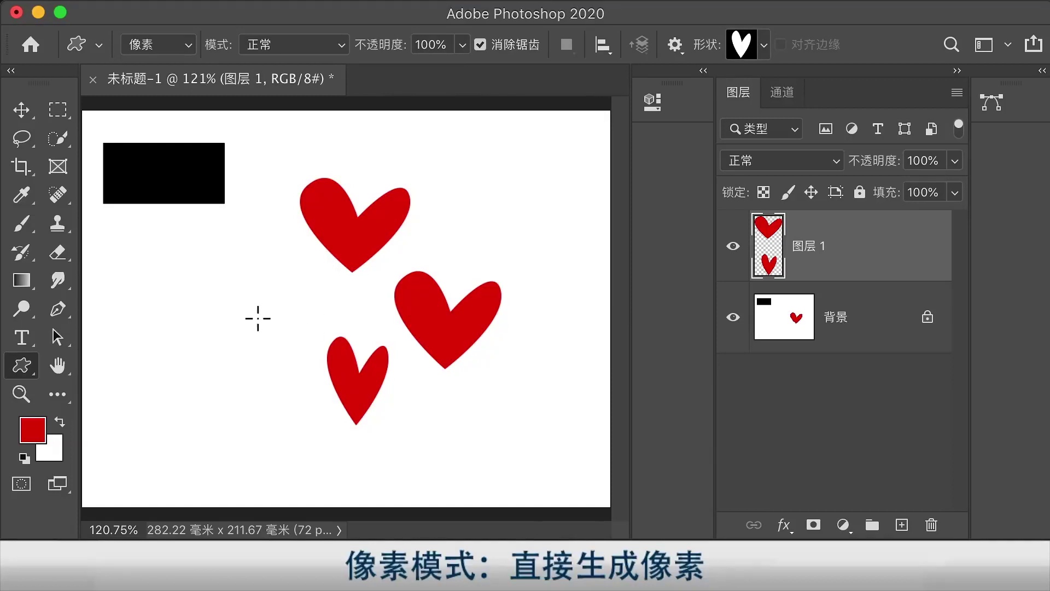
click(302, 52)
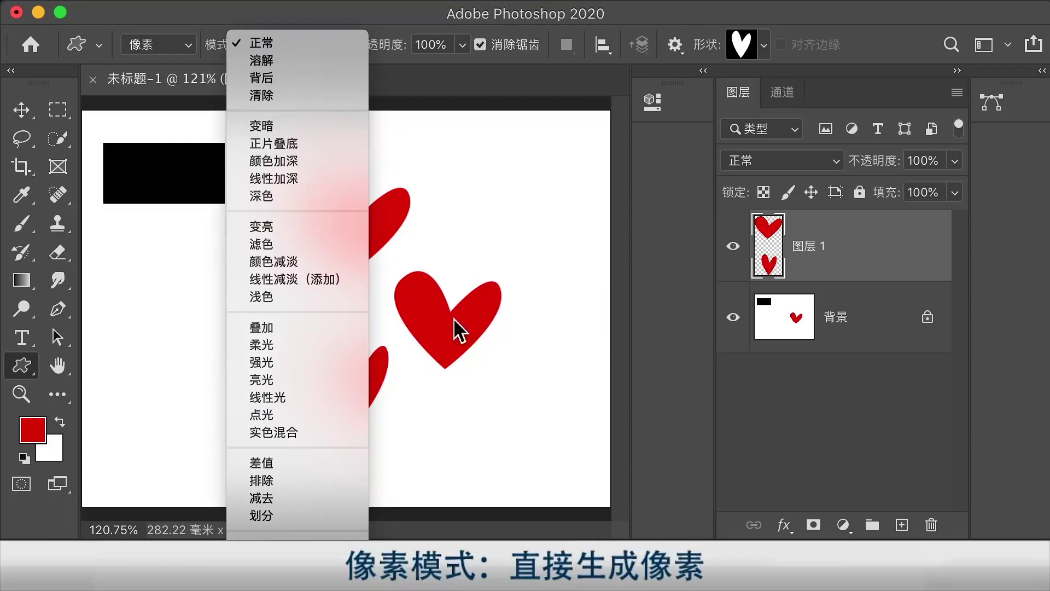
click(685, 18)
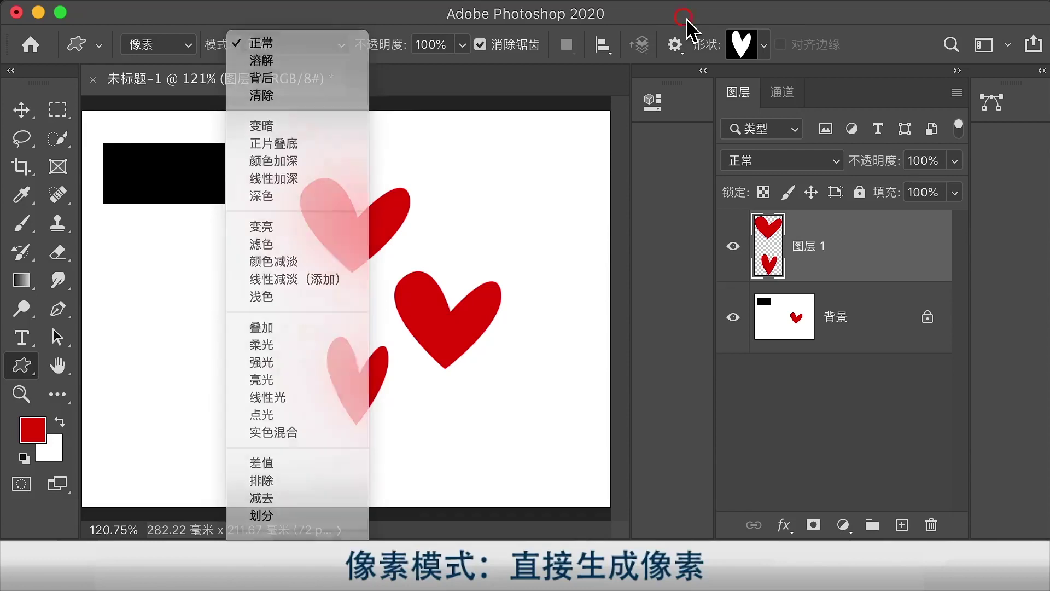